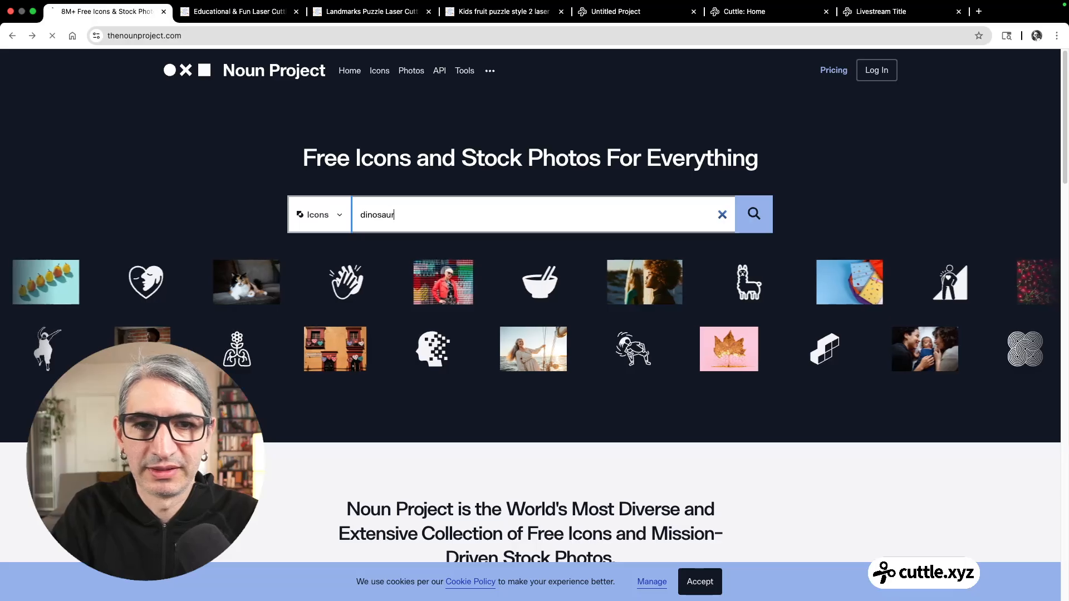
# Step: Search the Noun Project icons for "dinosaur" and open the page of the solid black long-necked dinosaur icon
pyautogui.press('Return')
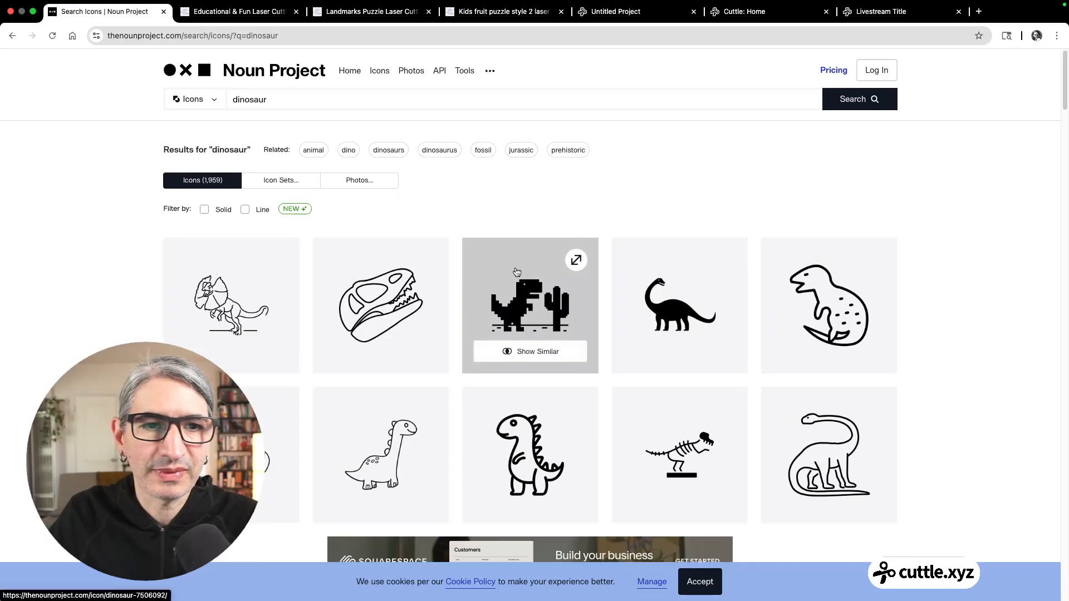
pyautogui.scroll(-4, 652, 316)
pyautogui.scroll(-4, 654, 315)
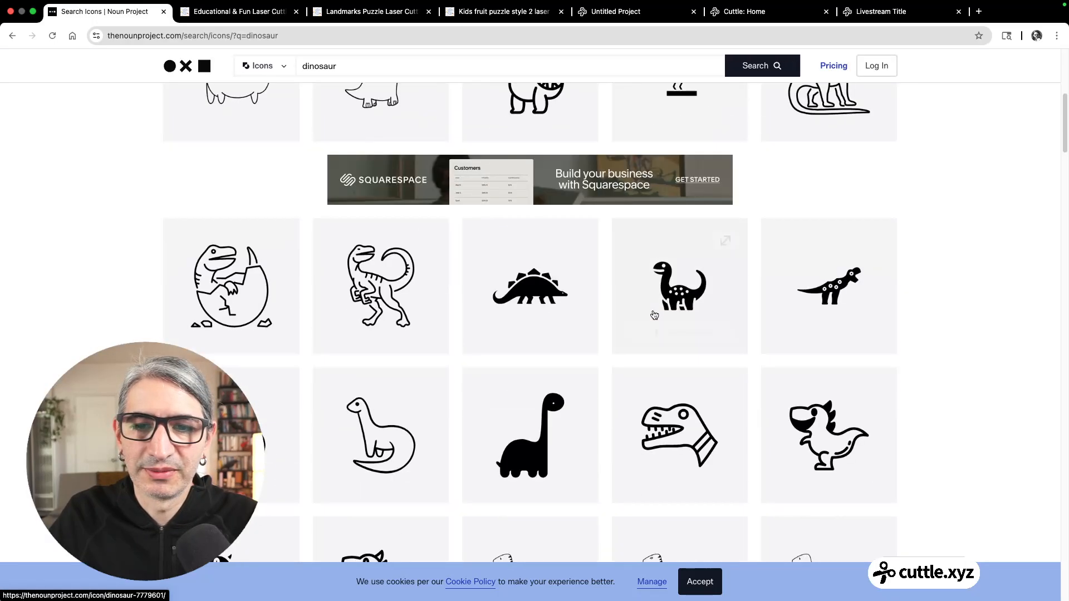
pyautogui.click(545, 350)
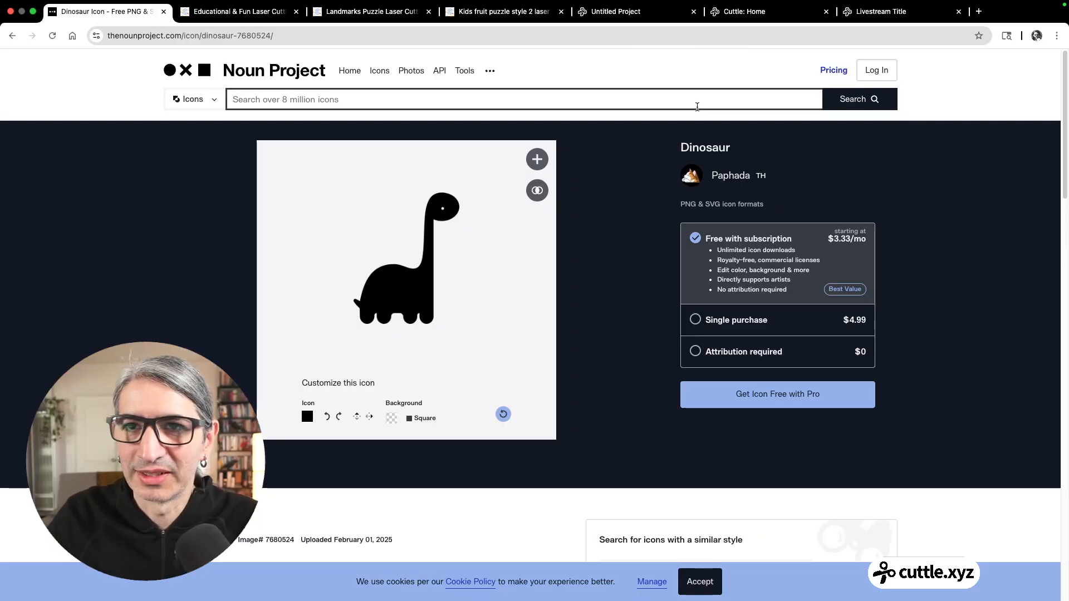
# Step: Switch to the blank Untitled Project in Cuttle and place an emoji shape at the canvas origin
pyautogui.click(743, 22)
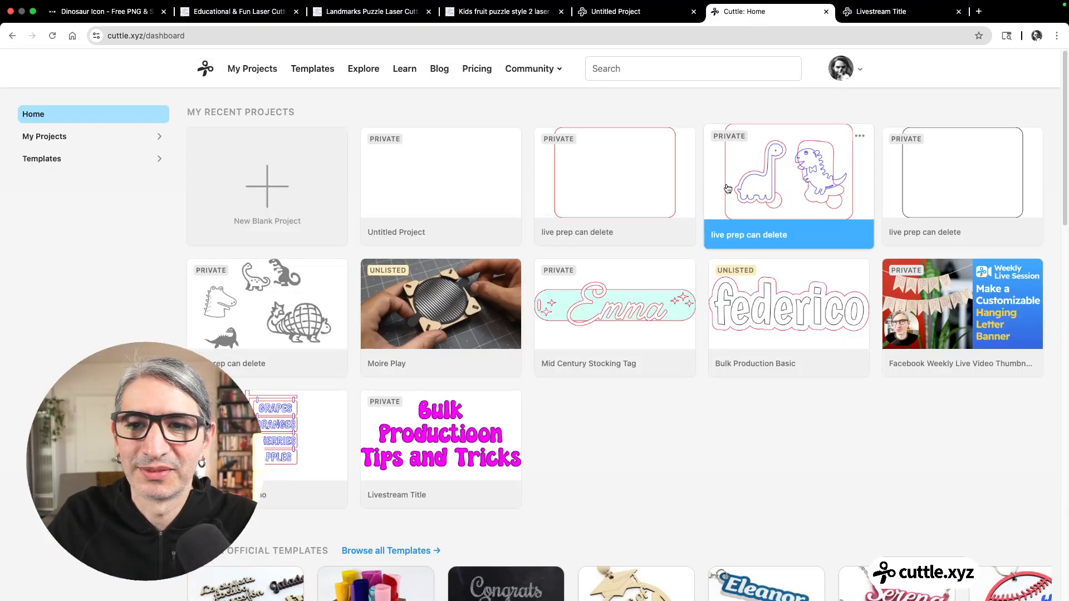
pyautogui.click(629, 12)
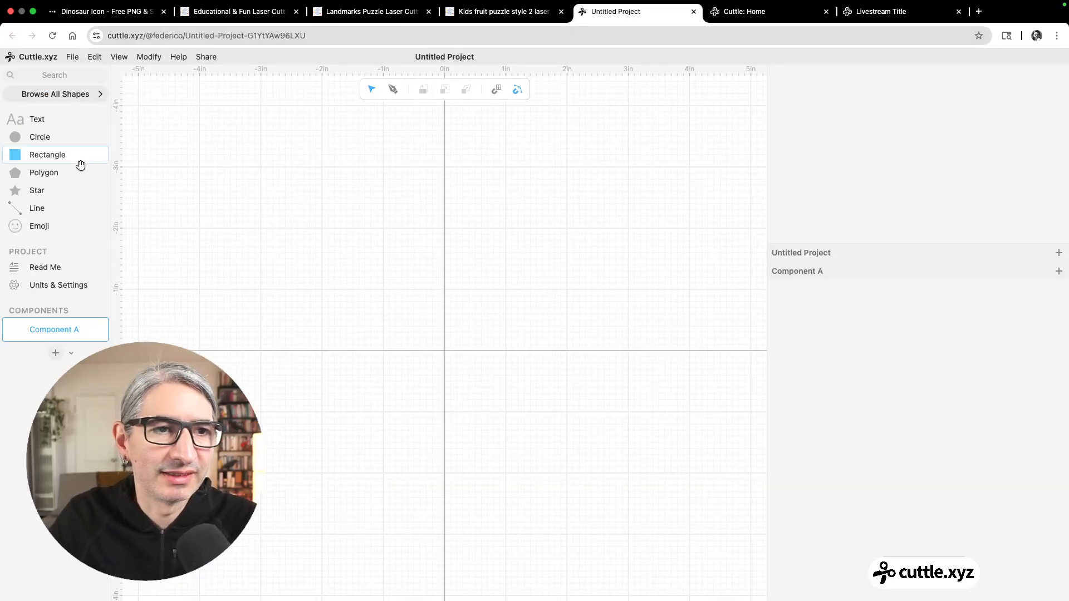
pyautogui.moveTo(15, 229); pyautogui.dragTo(444, 348)
pyautogui.scroll(5, 446, 355)
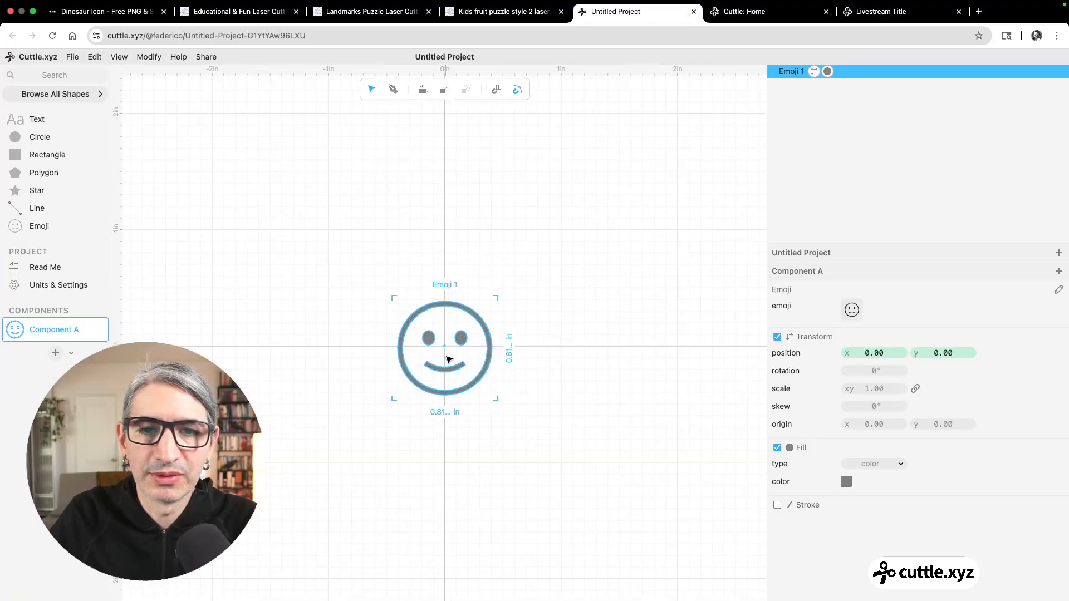
pyautogui.scroll(3, 484, 358)
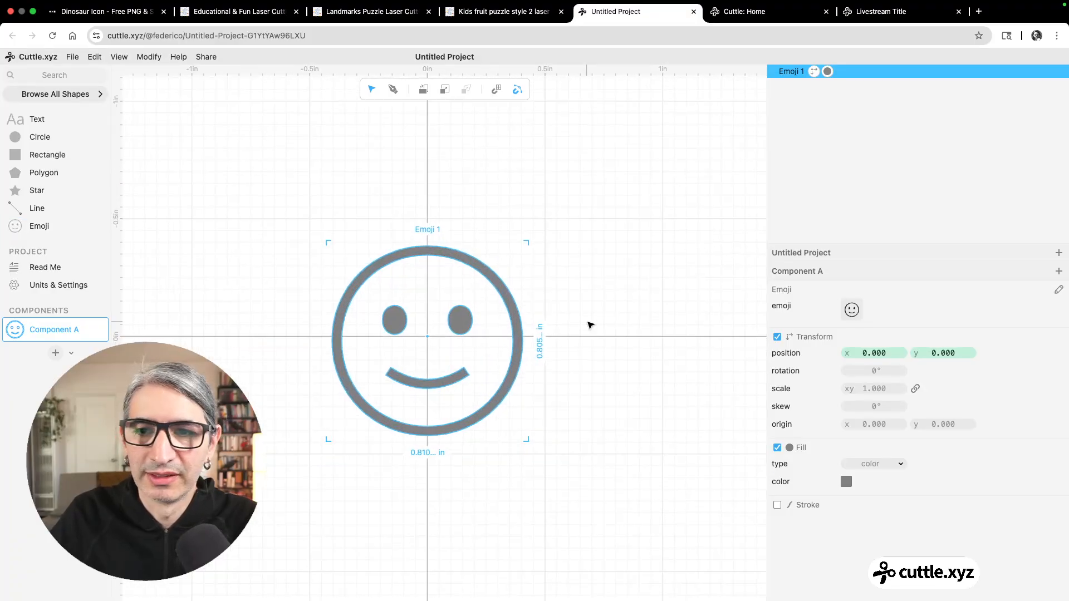
# Step: Replace the smiley emoji with the solid long-necked dinosaur from the Noun Project, found by searching "dinosaur"
pyautogui.click(850, 311)
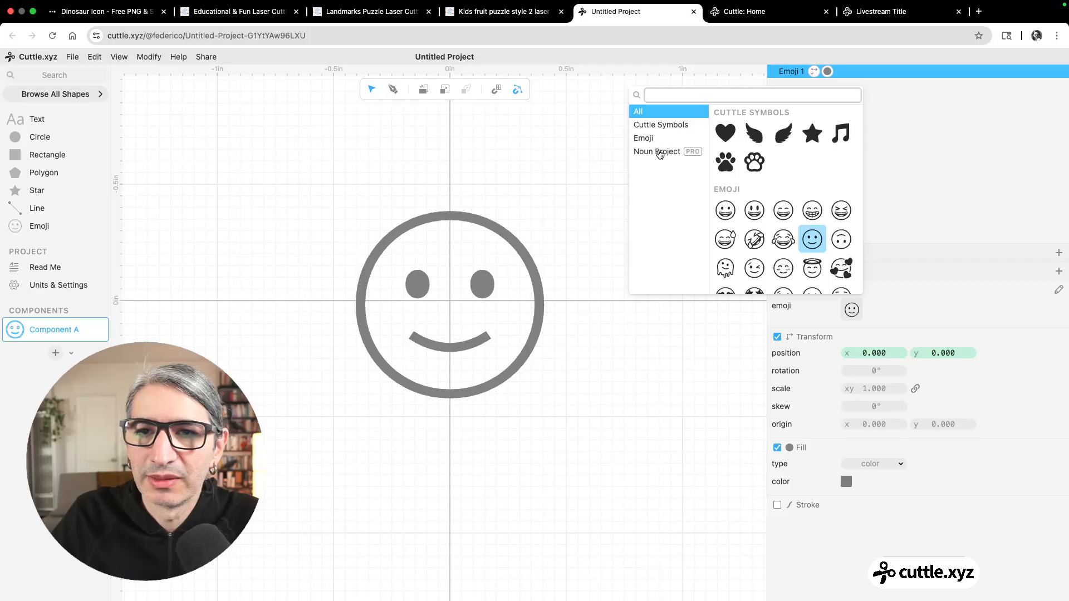
pyautogui.click(701, 92)
pyautogui.write('dinosaur')
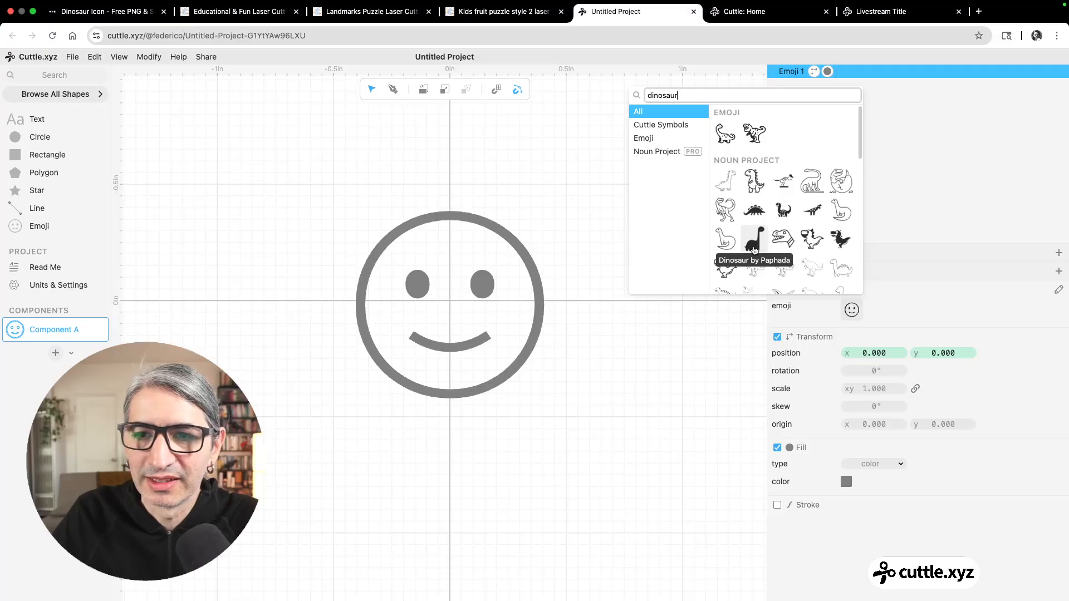
pyautogui.click(754, 249)
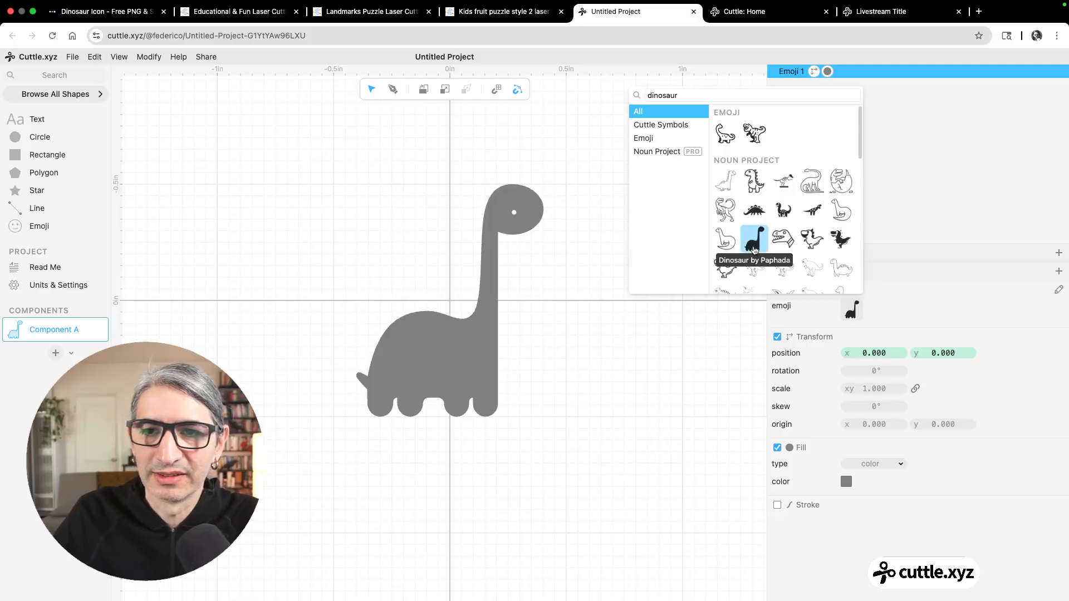
pyautogui.click(625, 376)
pyautogui.click(563, 351)
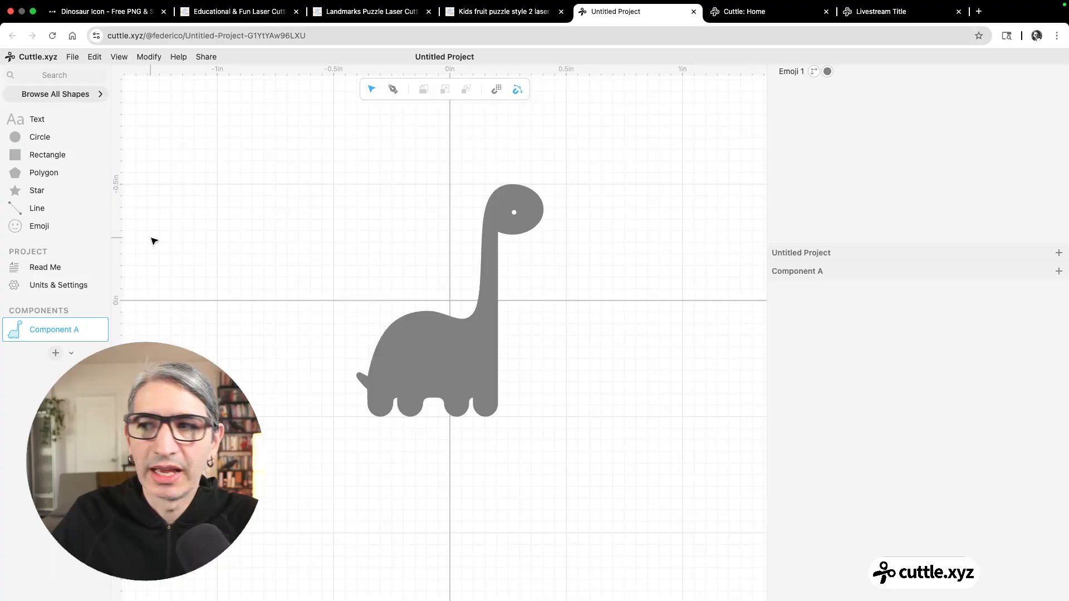
# Step: Add a text shape centred on the Y axis below the dinosaur and make it read "Dino"
pyautogui.scroll(-3, 239, 253)
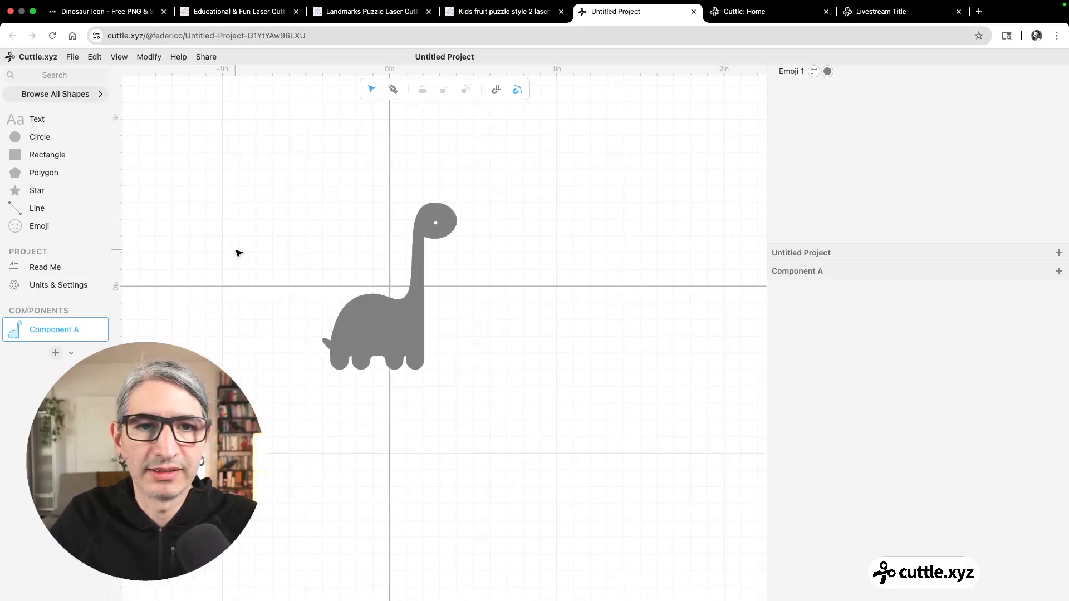
pyautogui.moveTo(249, 250); pyautogui.dragTo(308, 205)
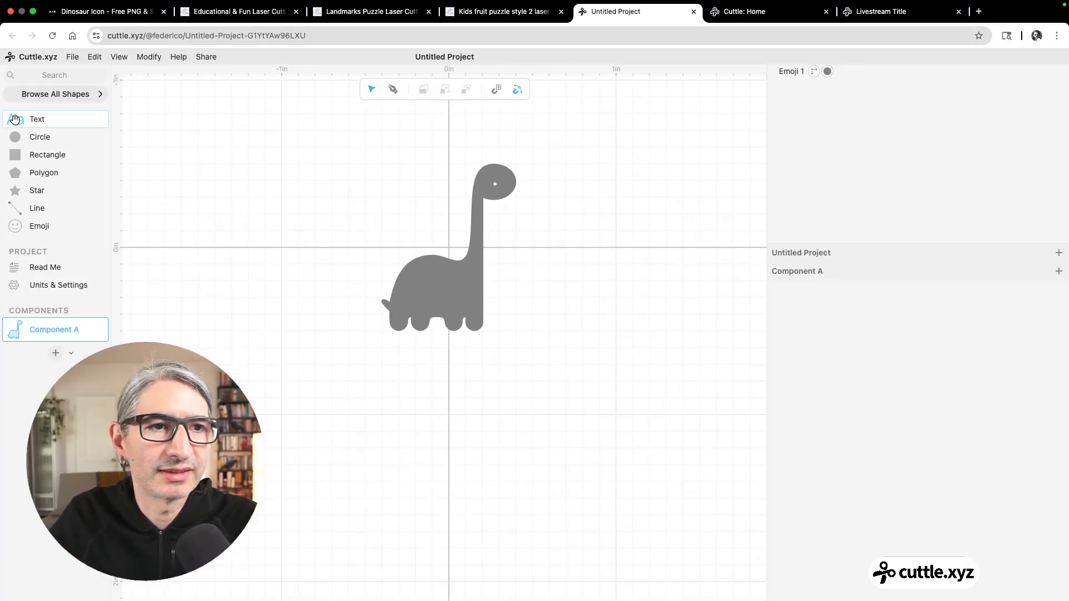
pyautogui.moveTo(15, 120); pyautogui.dragTo(446, 436)
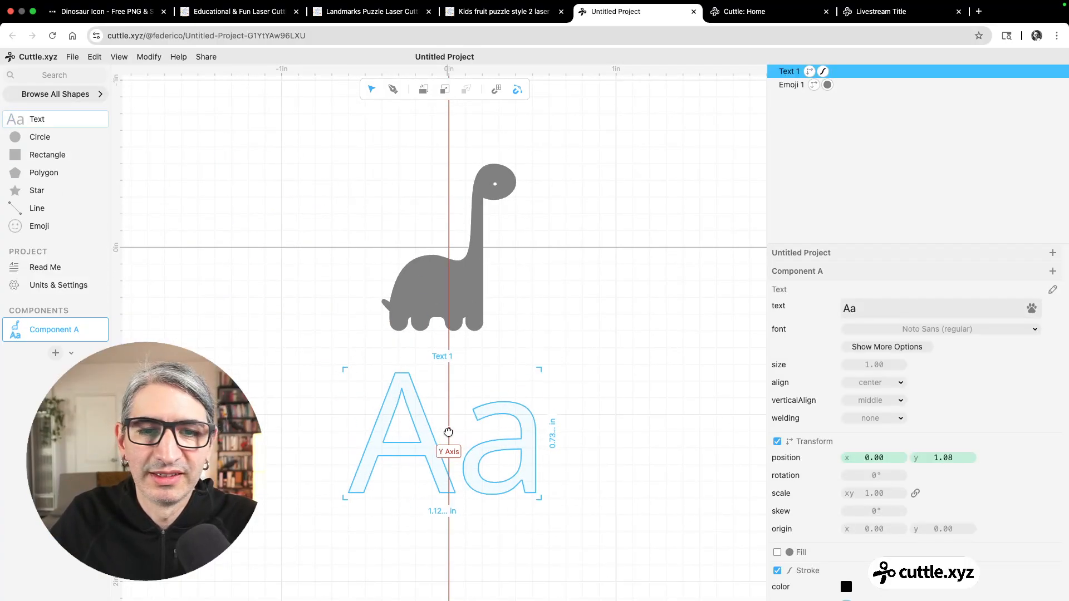
pyautogui.click(866, 313)
pyautogui.write('Federico')
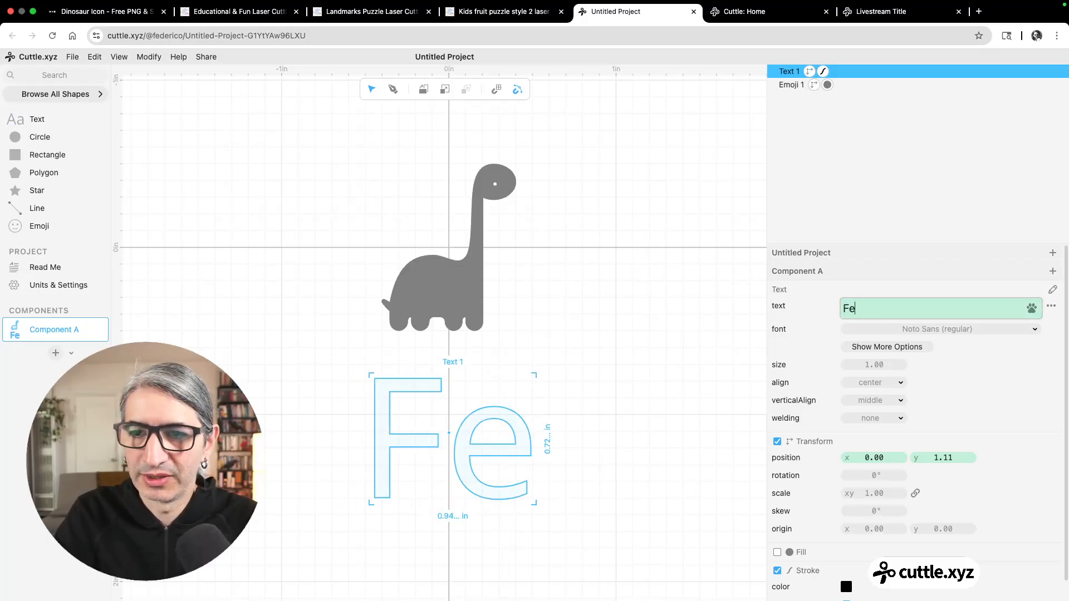
pyautogui.press('BackSpace')
pyautogui.press('BackSpace')
pyautogui.press('BackSpace')
pyautogui.press('BackSpace')
pyautogui.press('BackSpace')
pyautogui.press('BackSpace')
pyautogui.press('BackSpace')
pyautogui.press('BackSpace')
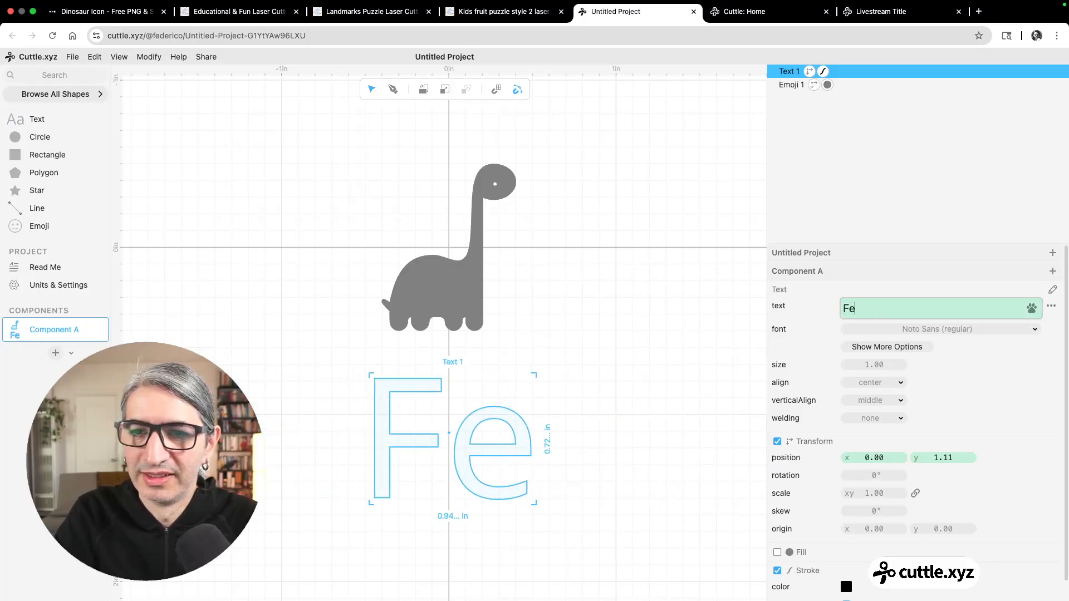
pyautogui.write('Dino')
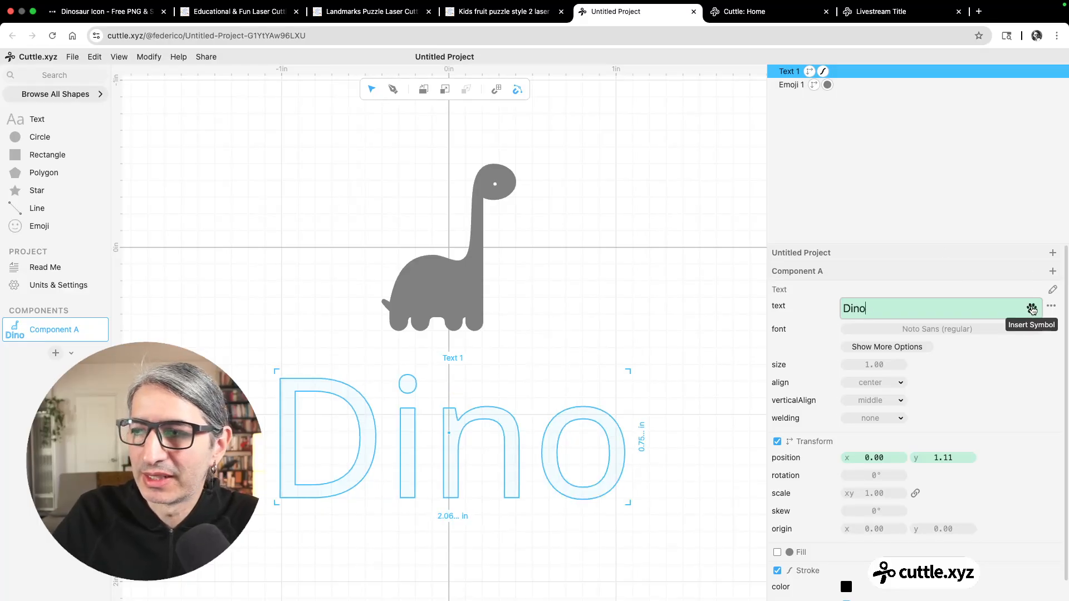
# Step: Insert the solid long-necked Noun Project dinosaur as a symbol after the word "Dino" in the text
pyautogui.click(1031, 308)
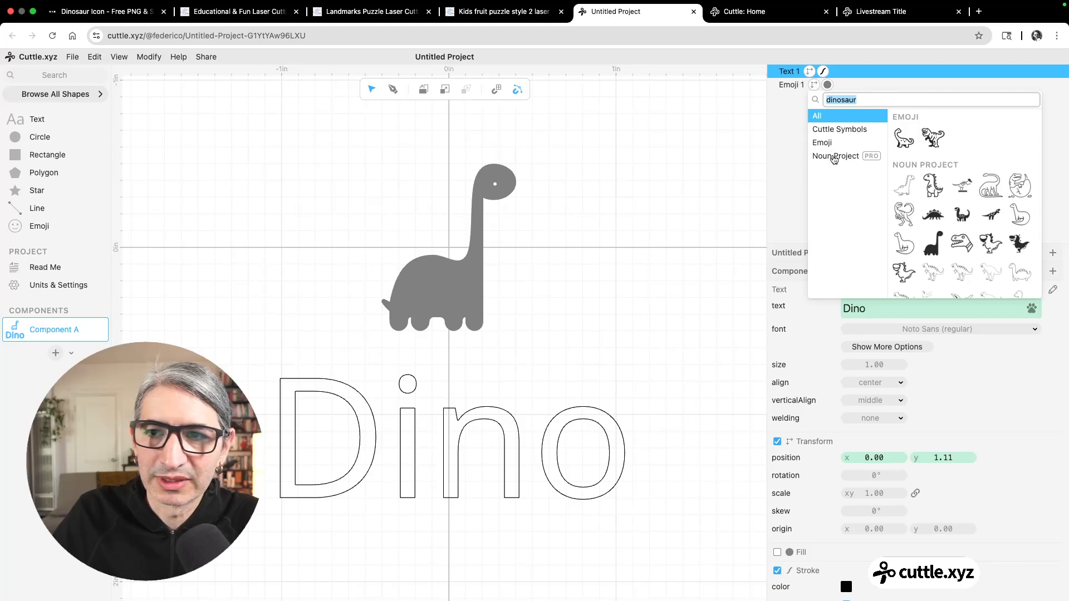
pyautogui.click(833, 158)
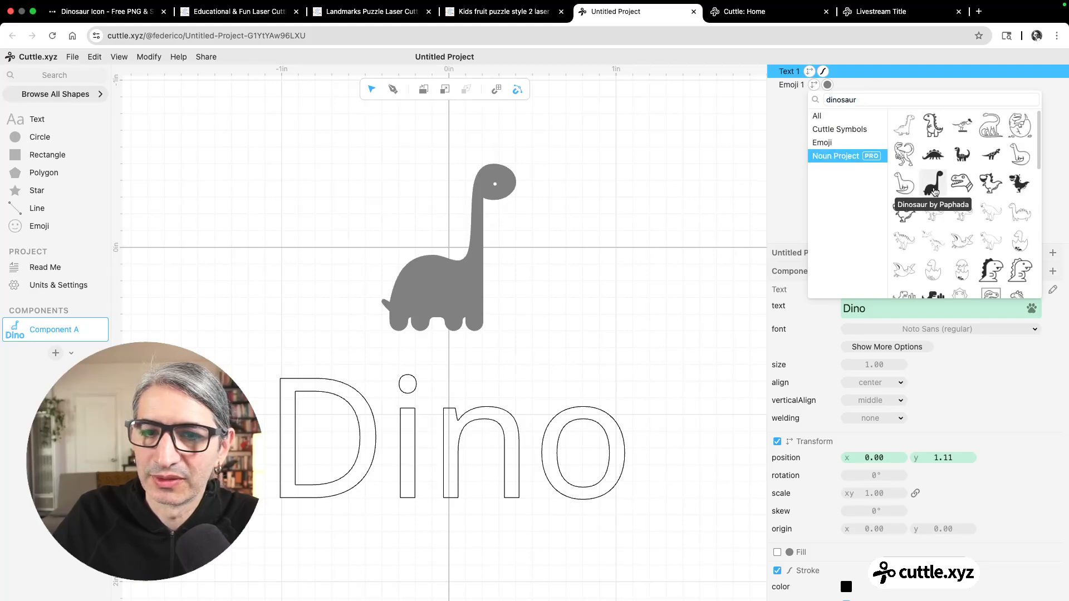
pyautogui.click(934, 192)
pyautogui.click(642, 341)
pyautogui.click(641, 338)
pyautogui.scroll(-2, 644, 338)
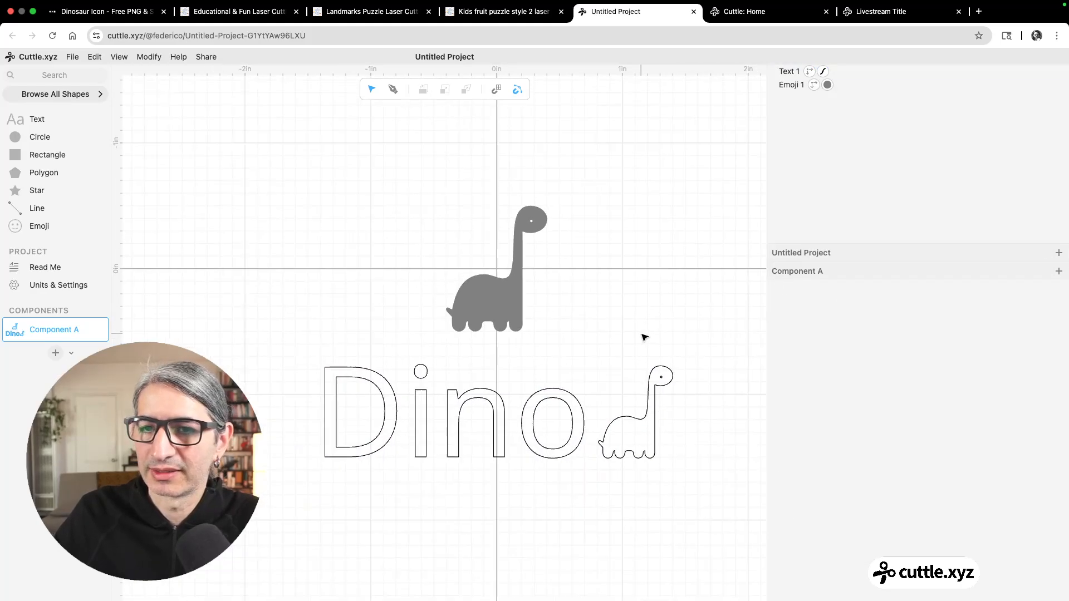
# Step: Delete the dinosaur emoji and the Dino text together to empty the canvas
pyautogui.scroll(-1, 644, 338)
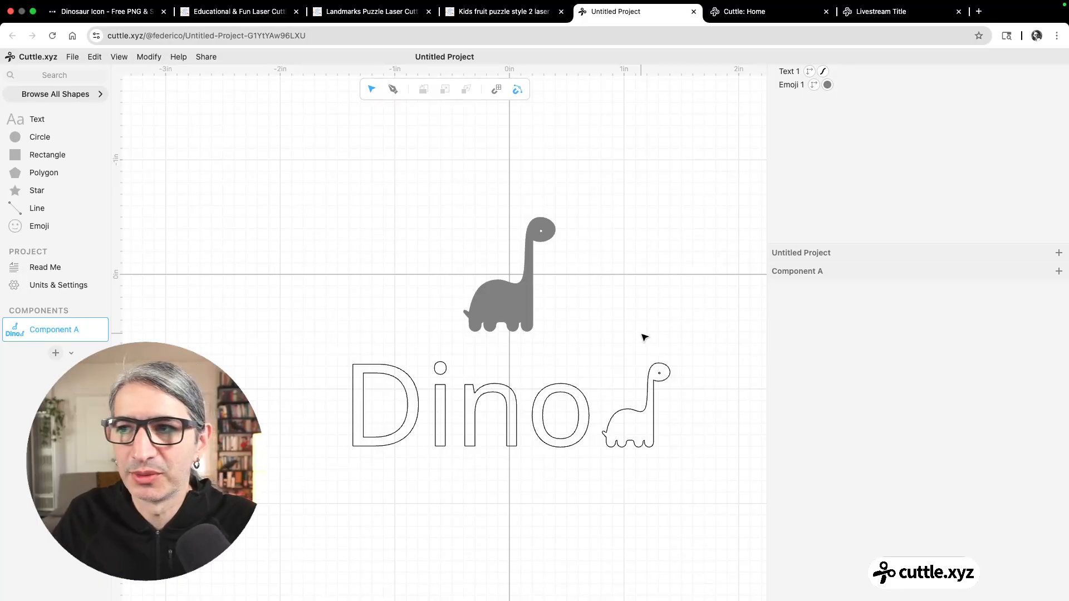
pyautogui.moveTo(330, 194); pyautogui.dragTo(611, 419)
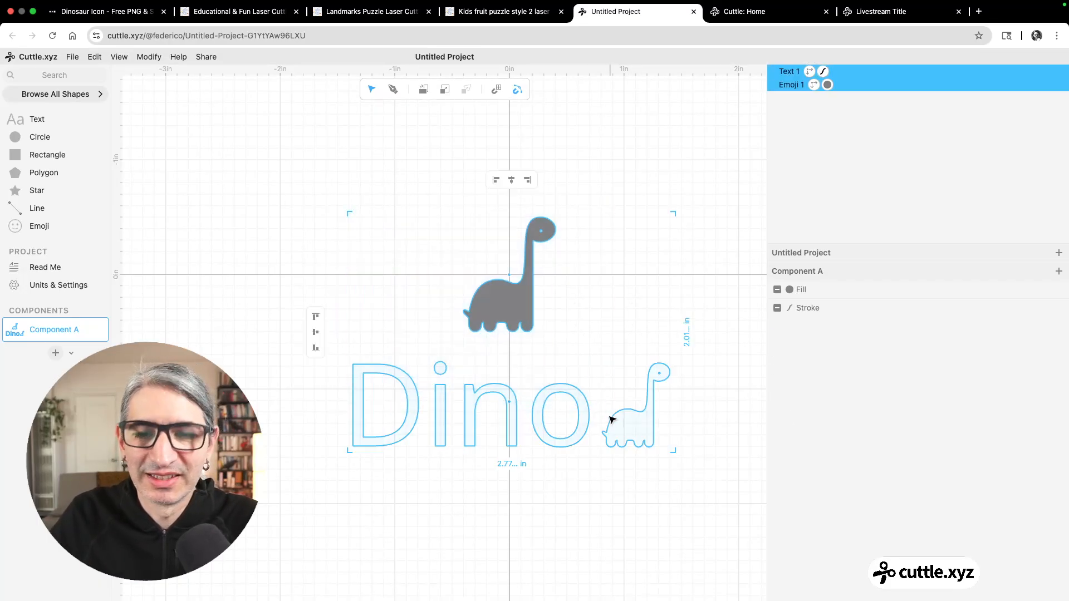
pyautogui.press('Delete')
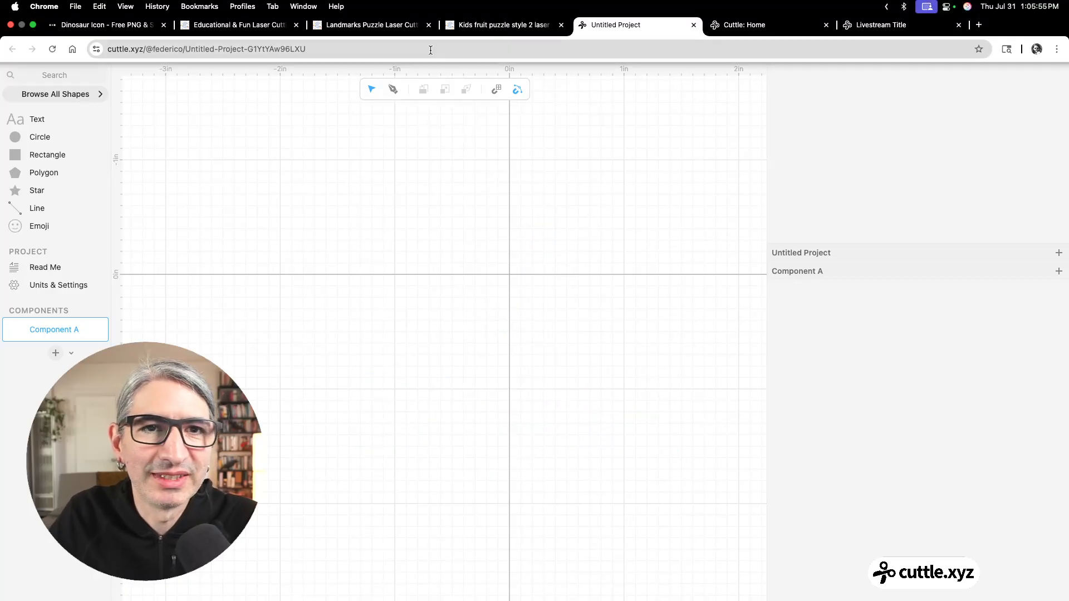
# Step: Go to the Creatorally homepage and open the Educational & Fun Laser Cutting Files collection from its Hands-On Summer section
pyautogui.click(501, 12)
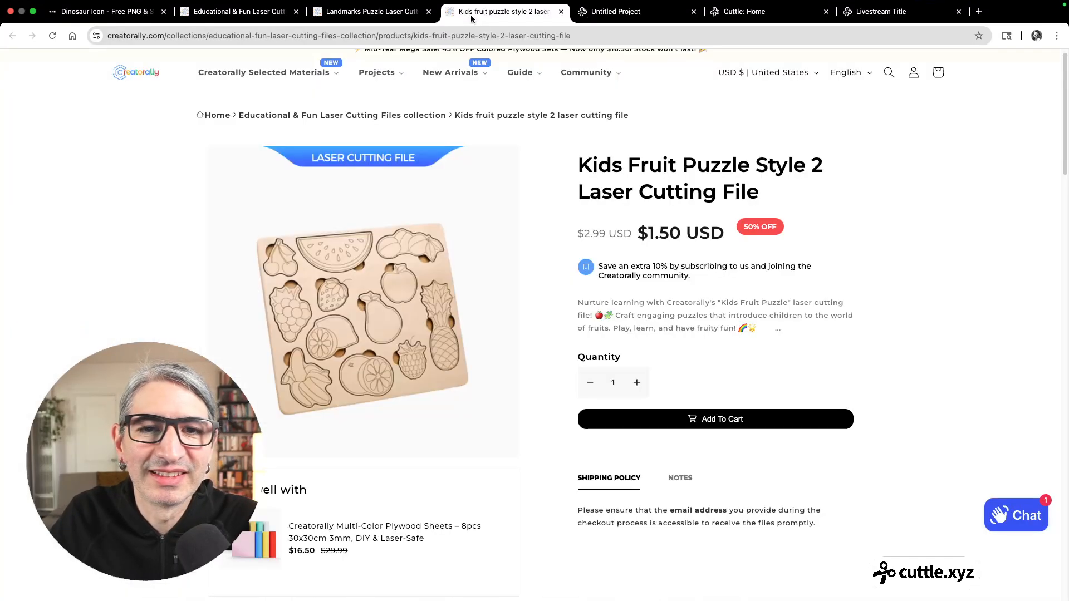
pyautogui.click(395, 11)
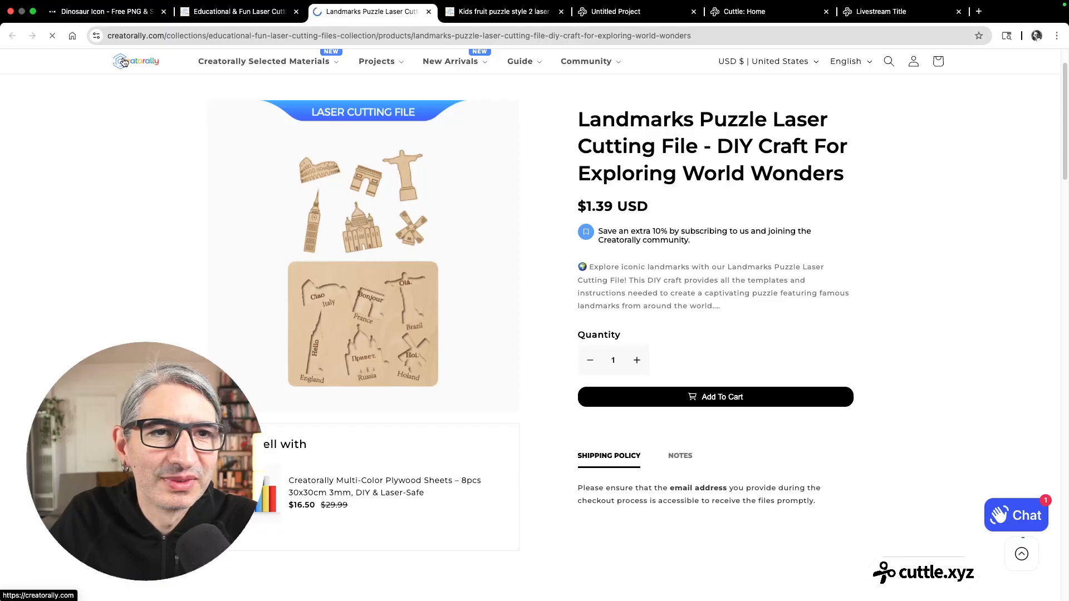
pyautogui.scroll(-10, 487, 165)
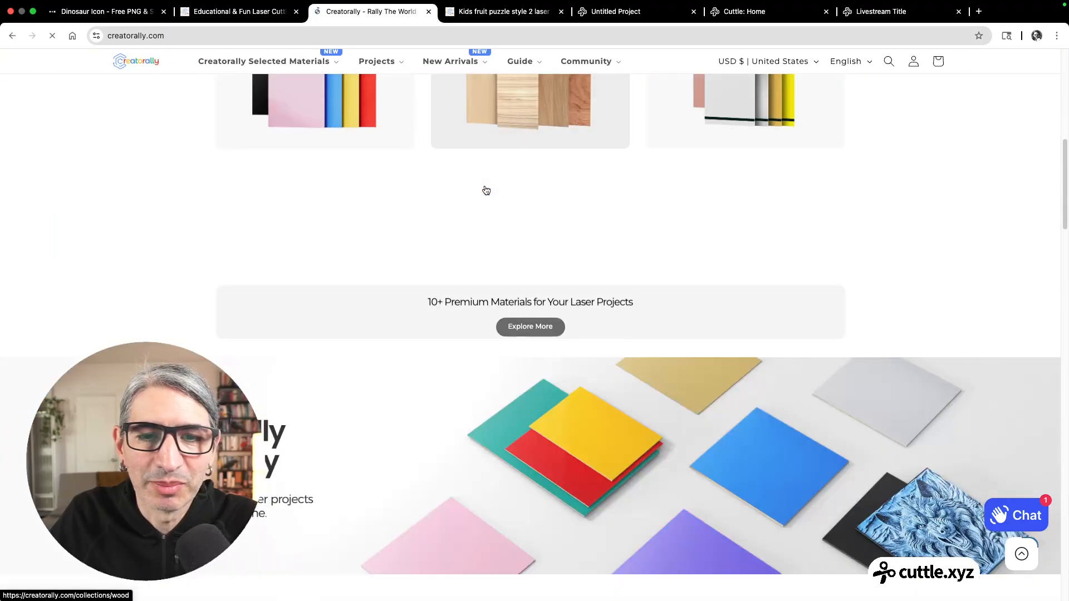
pyautogui.scroll(-20, 485, 190)
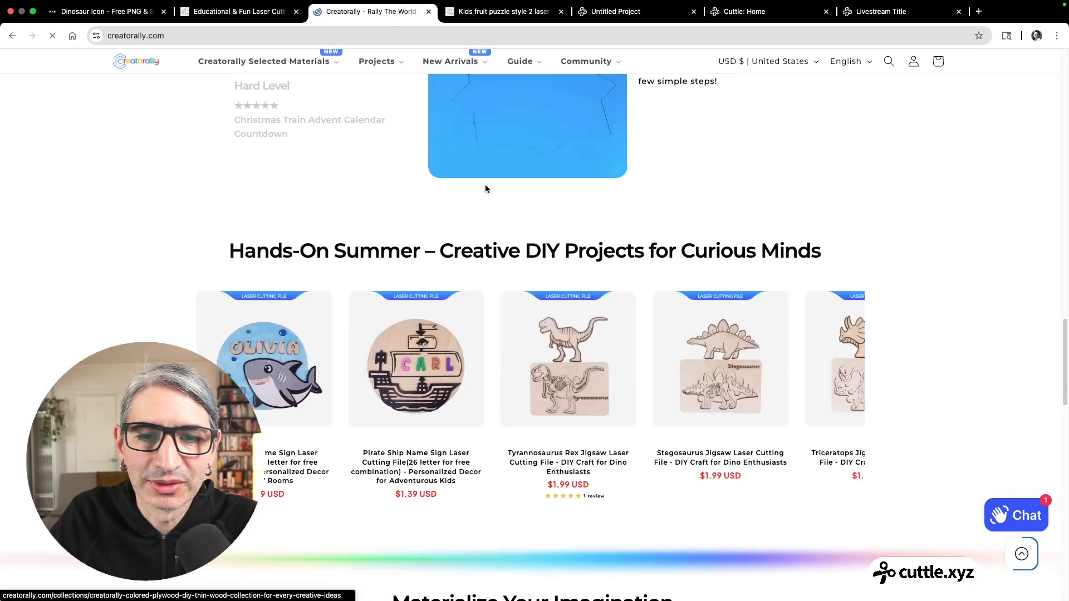
pyautogui.scroll(-3, 485, 189)
pyautogui.scroll(1, 509, 122)
pyautogui.click(509, 120)
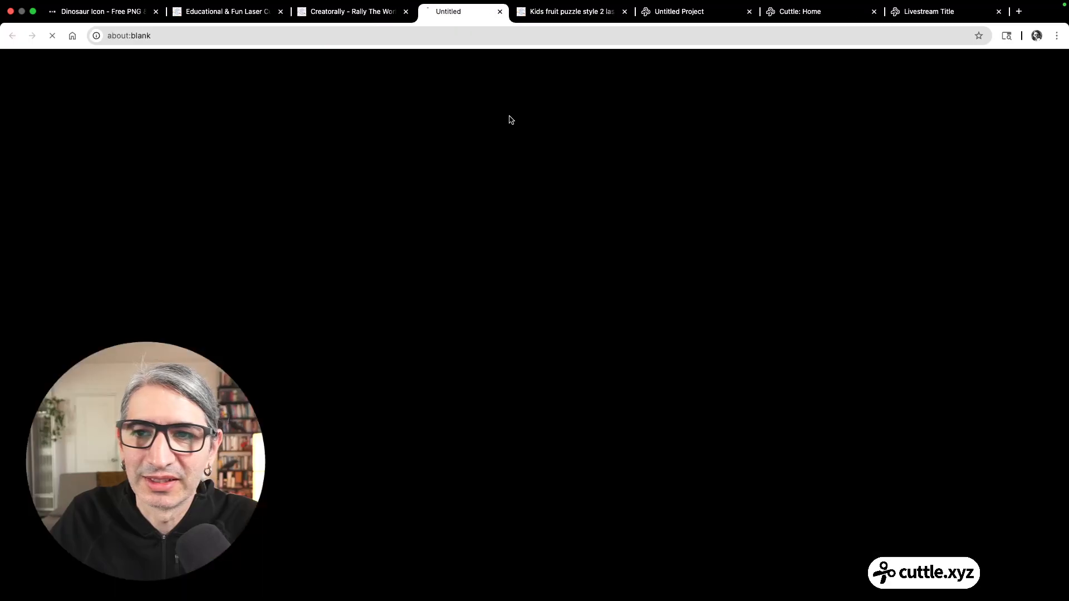
# Step: Browse the collection for puzzle examples and view the Landmarks Puzzle and Kids Fruit Puzzle Style 2 product pages
pyautogui.scroll(-5, 555, 260)
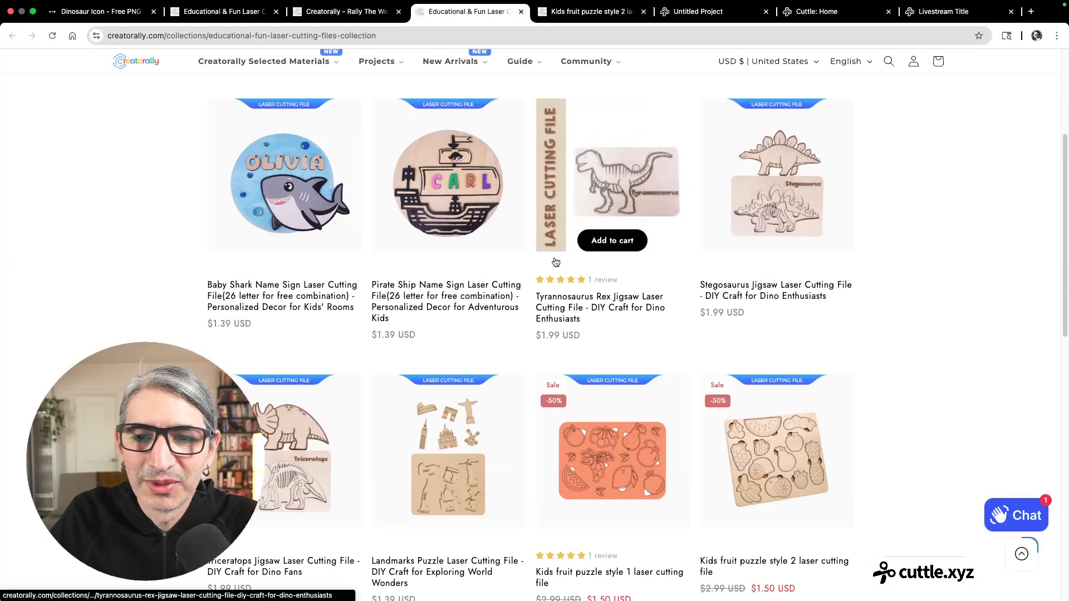
pyautogui.scroll(-4, 556, 262)
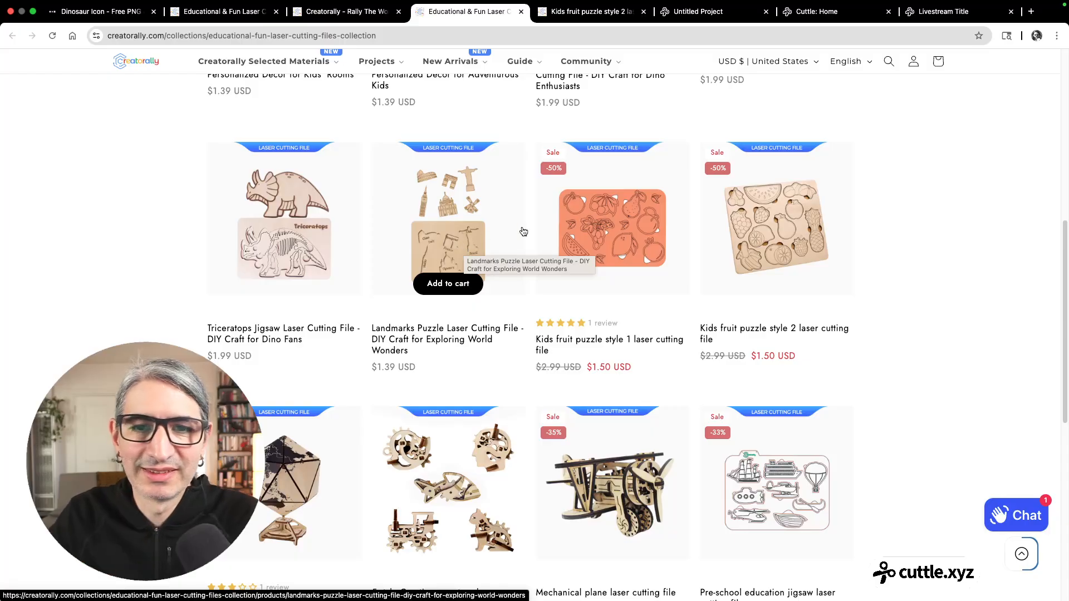
pyautogui.click(470, 235)
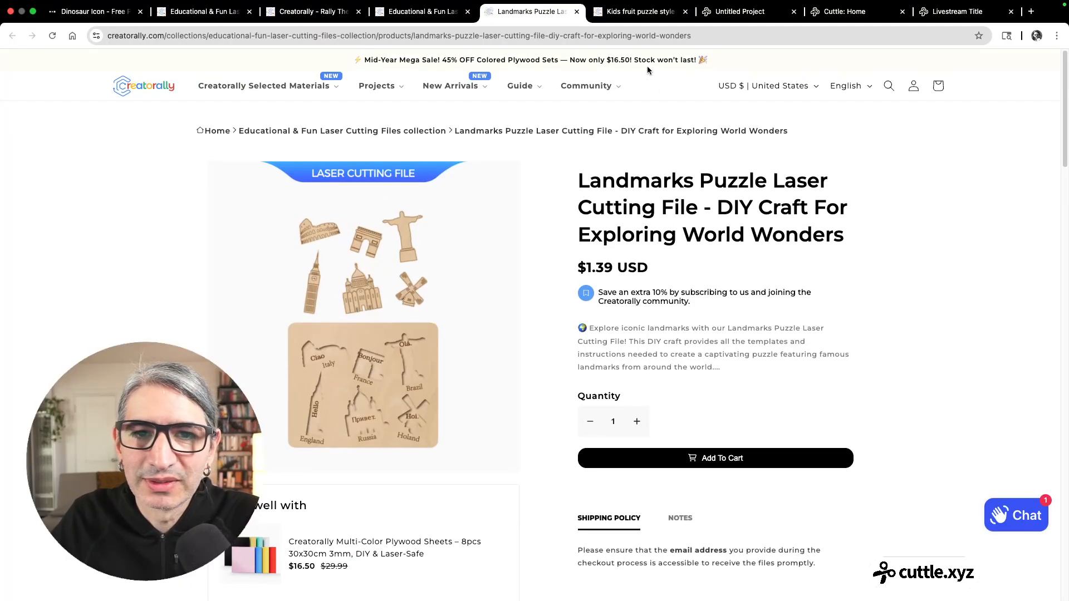
pyautogui.click(640, 12)
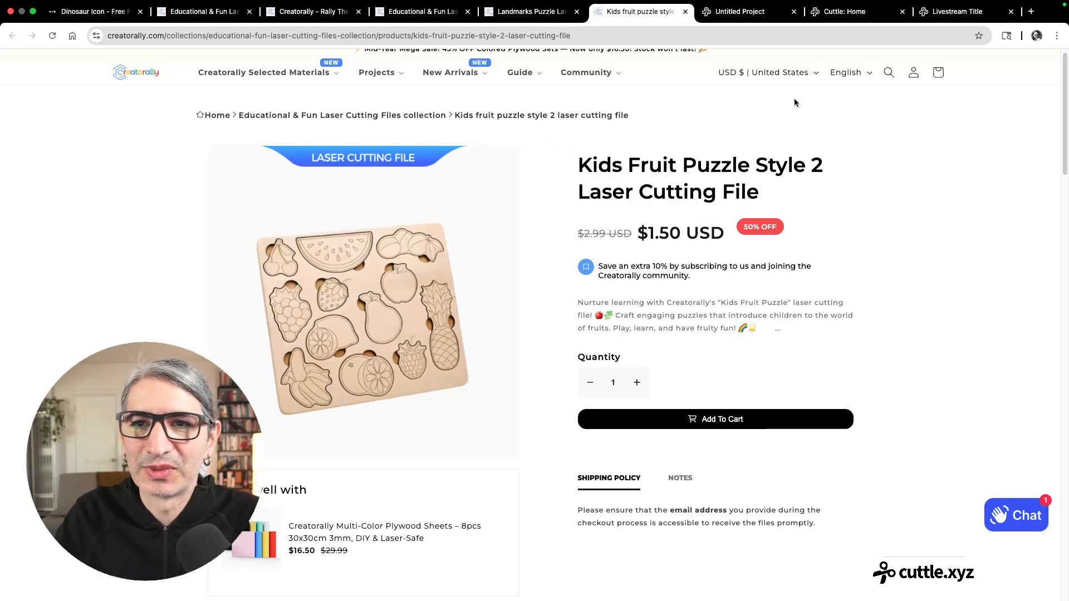
# Step: Return to the Untitled Project in Cuttle and place a 1 in square rectangle at the canvas origin
pyautogui.click(734, 16)
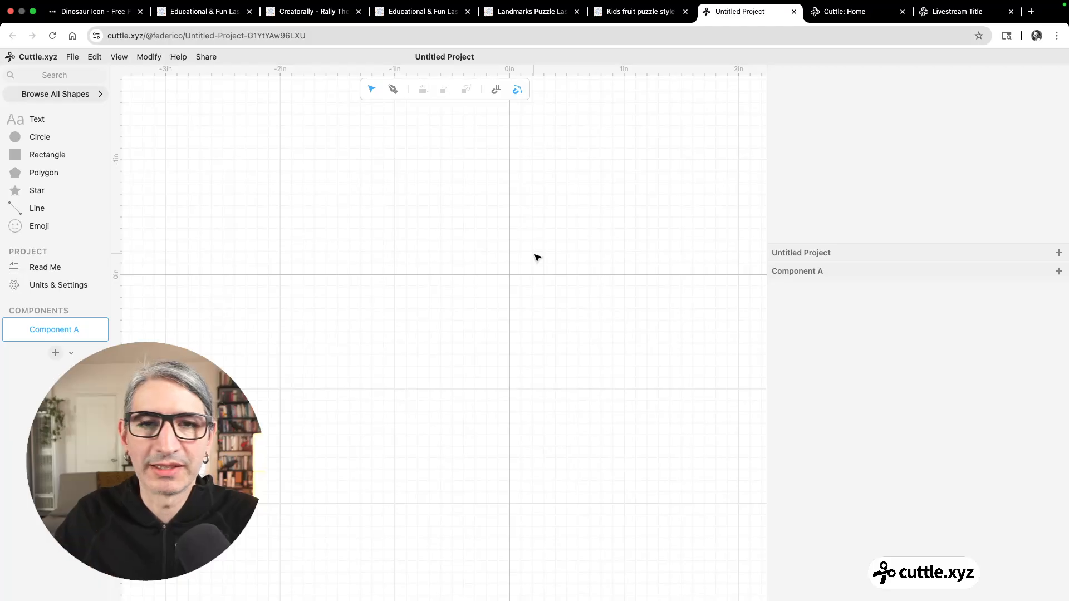
pyautogui.scroll(1, 531, 264)
pyautogui.moveTo(518, 286); pyautogui.dragTo(463, 322)
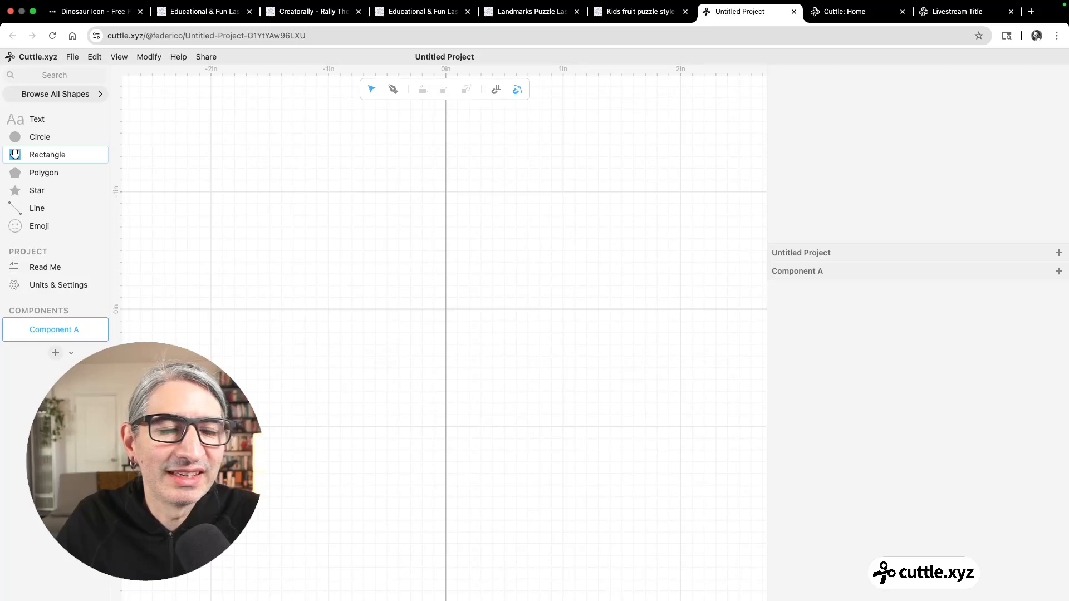
pyautogui.moveTo(15, 155); pyautogui.dragTo(445, 309)
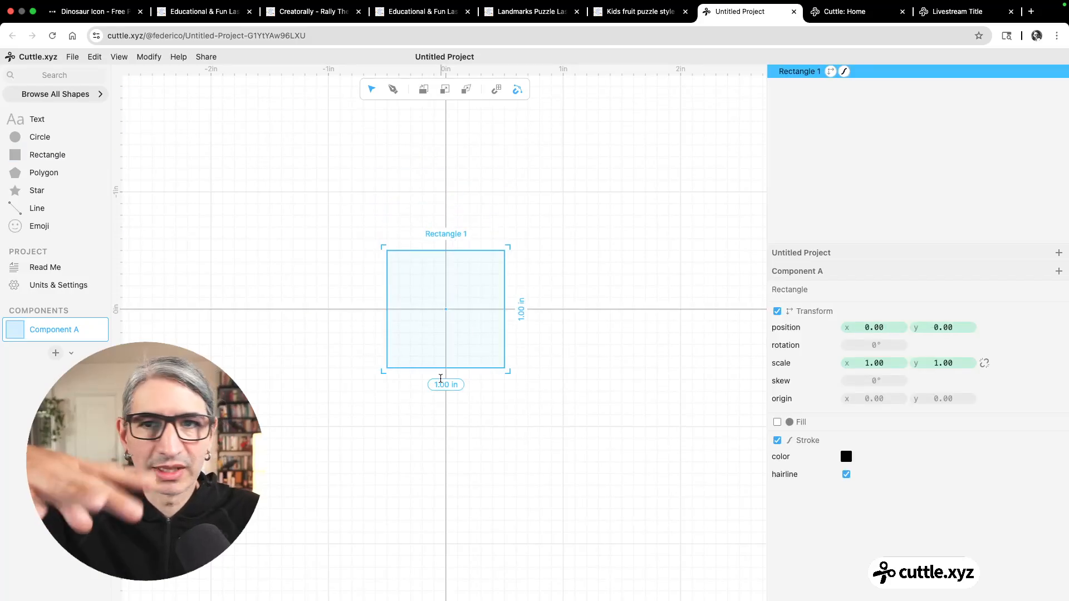
# Step: Resize the rectangle to 4 in wide by 3 in high
pyautogui.click(441, 383)
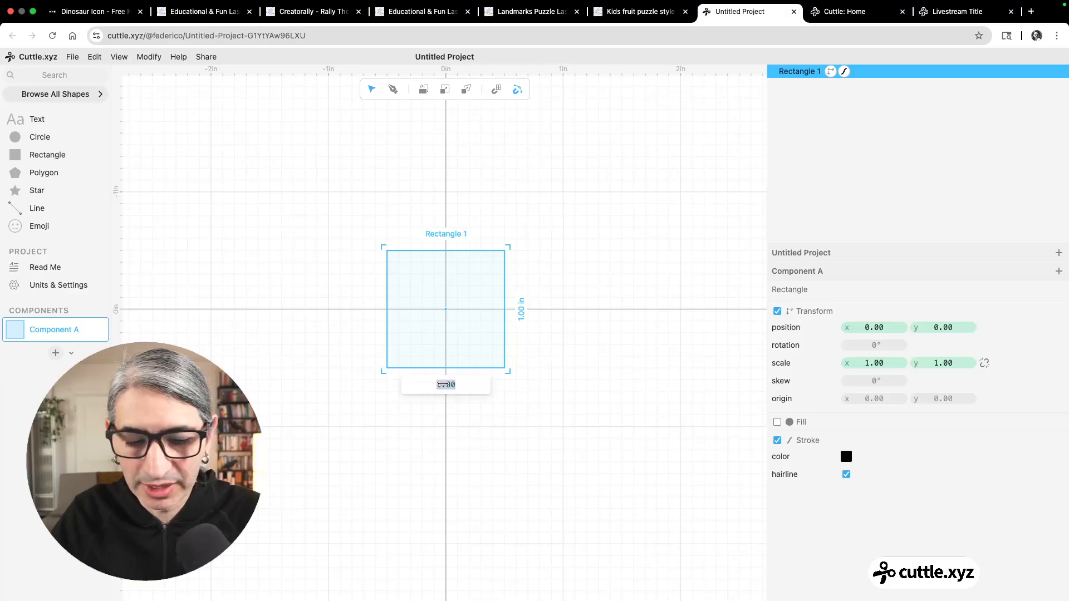
pyautogui.write('4')
pyautogui.click(521, 310)
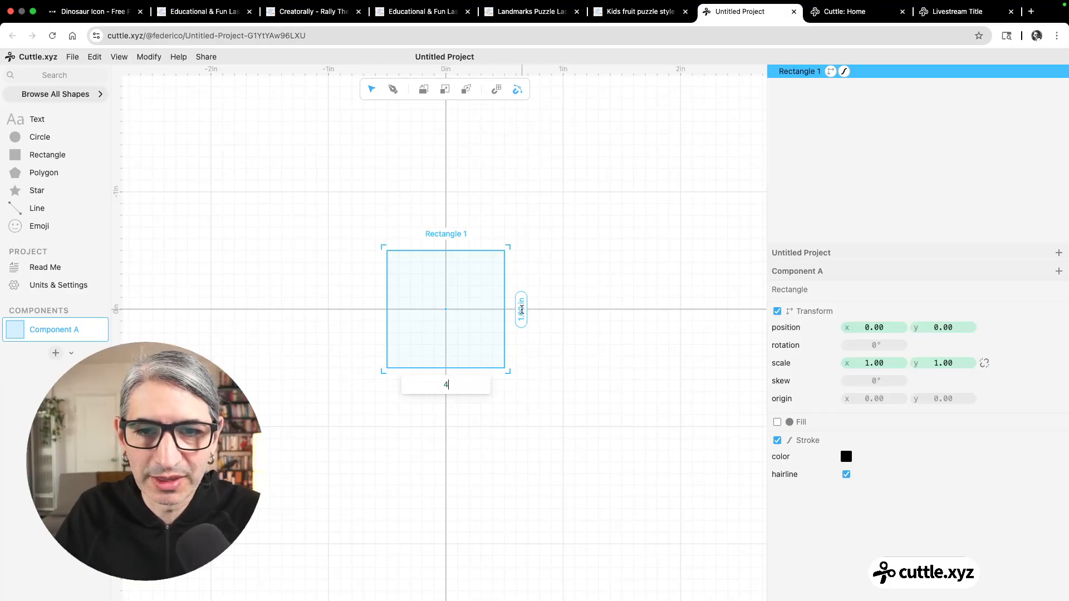
pyautogui.write('3')
pyautogui.press('Return')
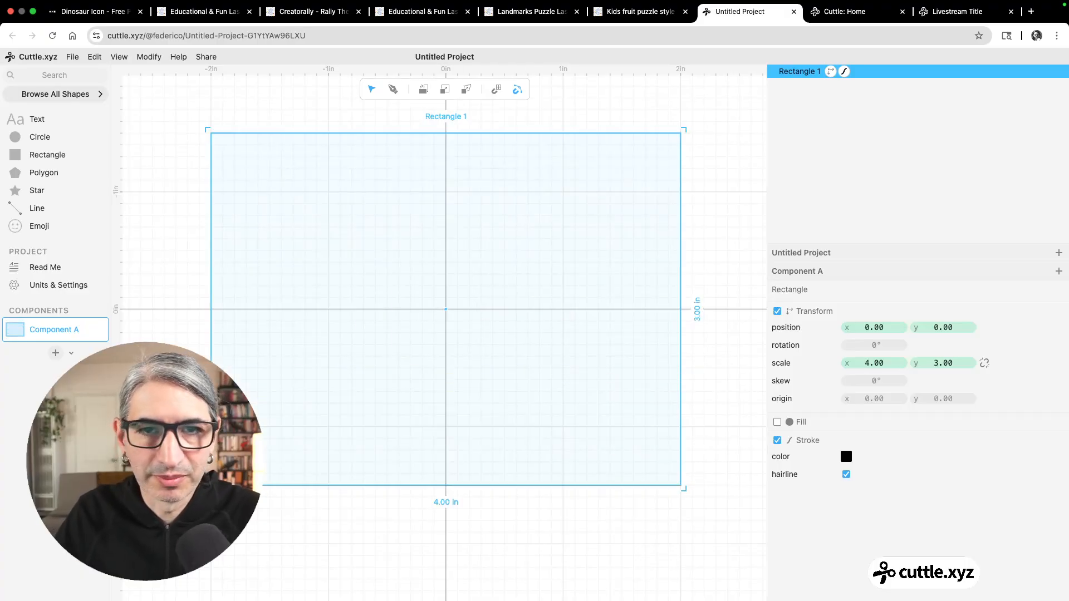
pyautogui.click(709, 205)
pyautogui.scroll(-3, 709, 204)
pyautogui.moveTo(706, 207); pyautogui.dragTo(675, 236)
pyautogui.click(625, 200)
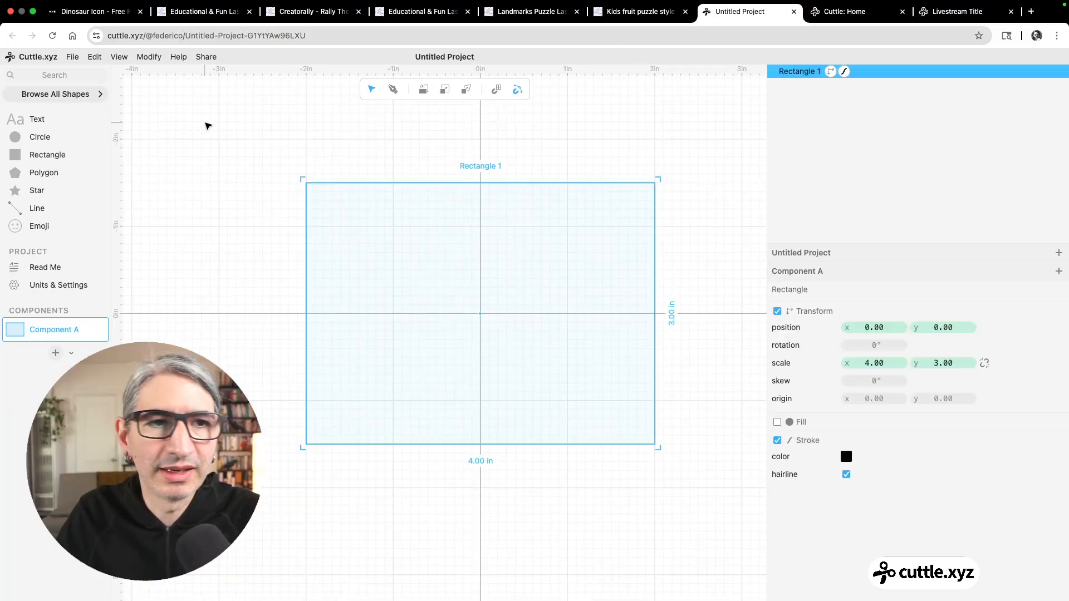
# Step: Round the rectangle's corners and set its stroke color to red
pyautogui.click(148, 57)
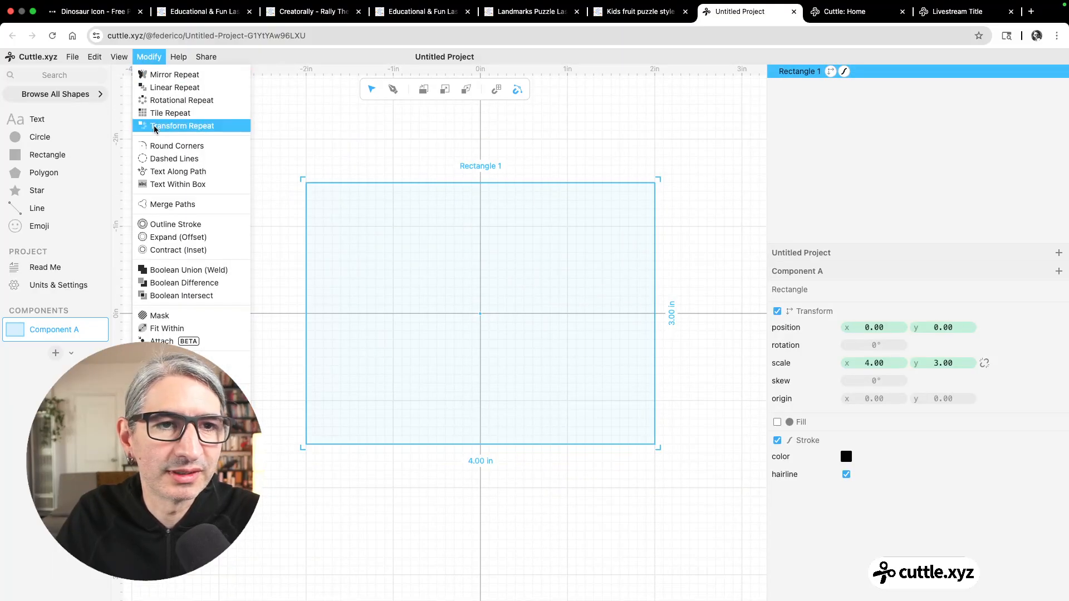
pyautogui.click(156, 146)
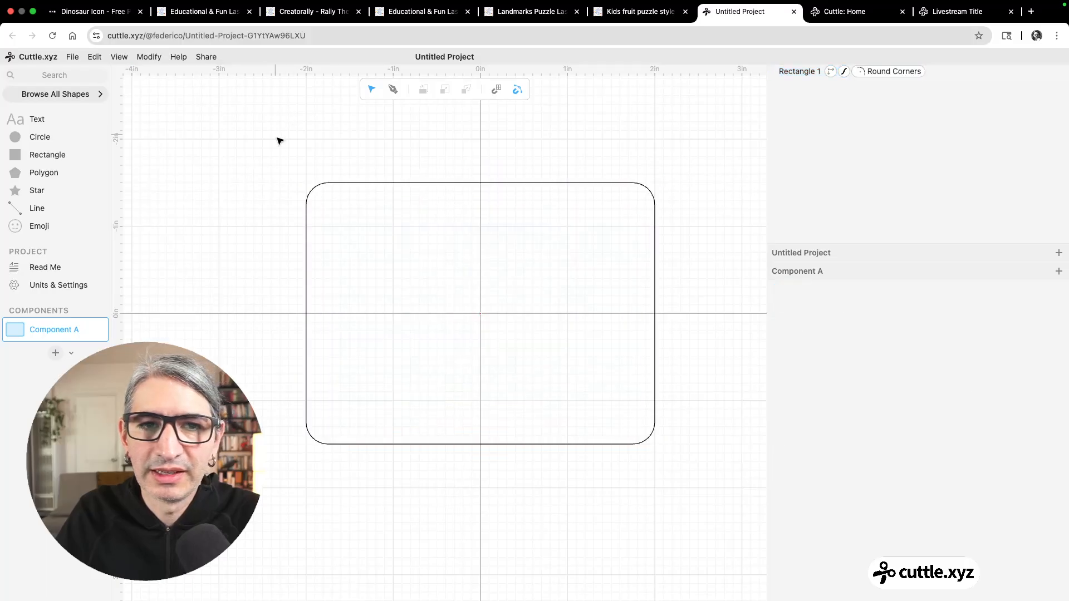
pyautogui.moveTo(279, 141); pyautogui.dragTo(341, 212)
pyautogui.click(846, 456)
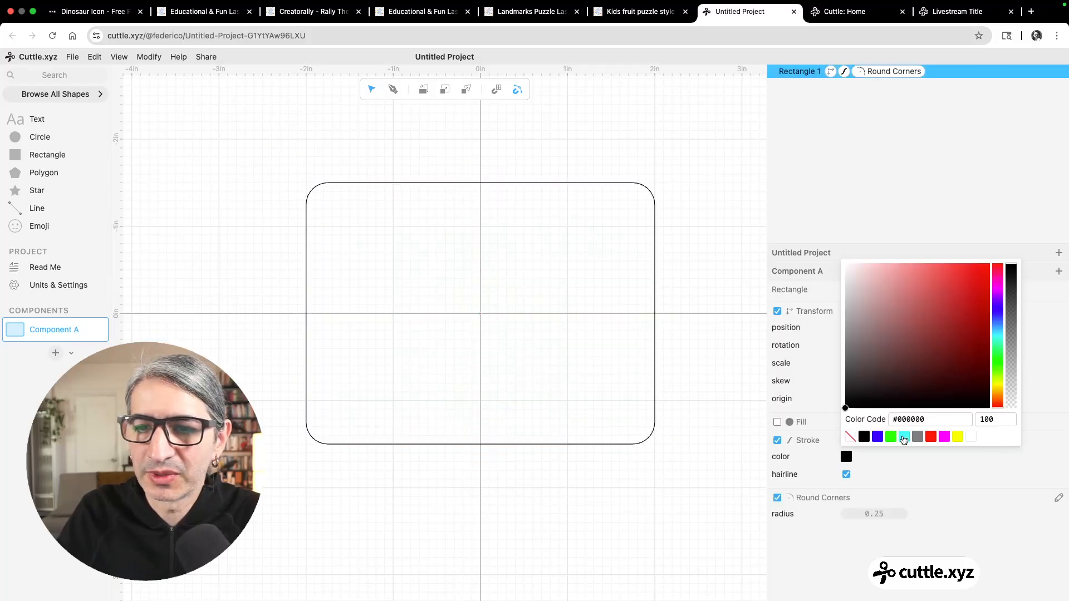
pyautogui.click(930, 438)
pyautogui.click(689, 490)
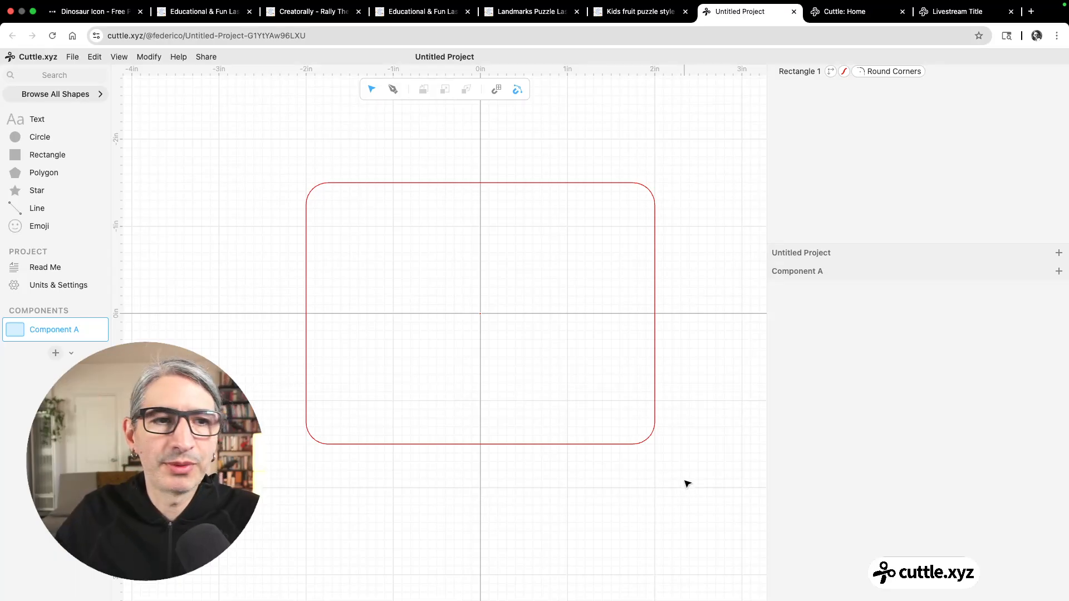
# Step: Add an emoji in the left half of the board and swap it for the solid long-necked dinosaur from the Noun Project set
pyautogui.moveTo(26, 226); pyautogui.dragTo(409, 315)
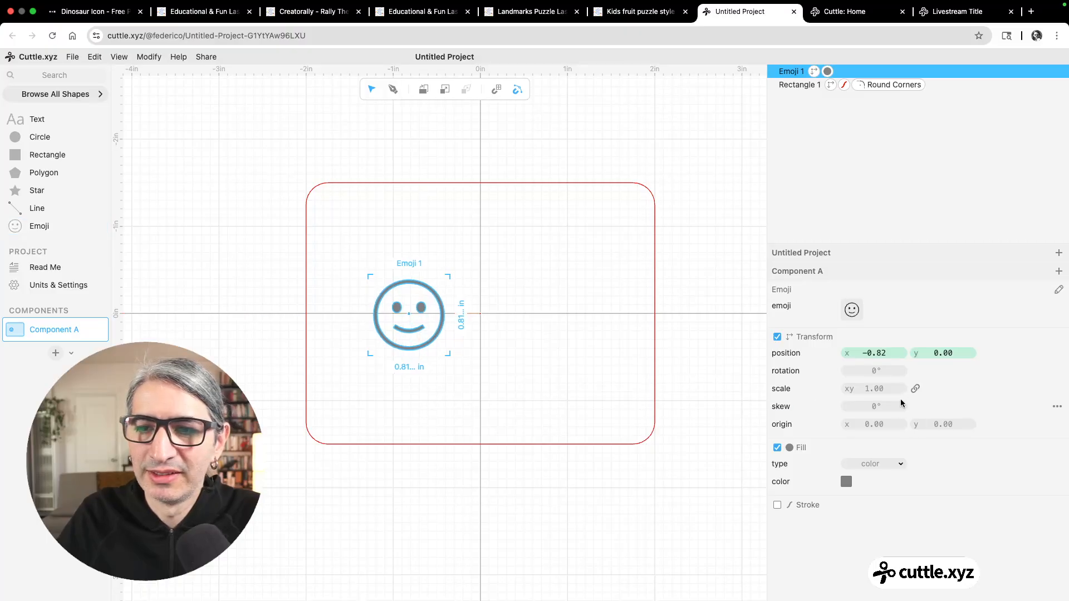
pyautogui.click(852, 310)
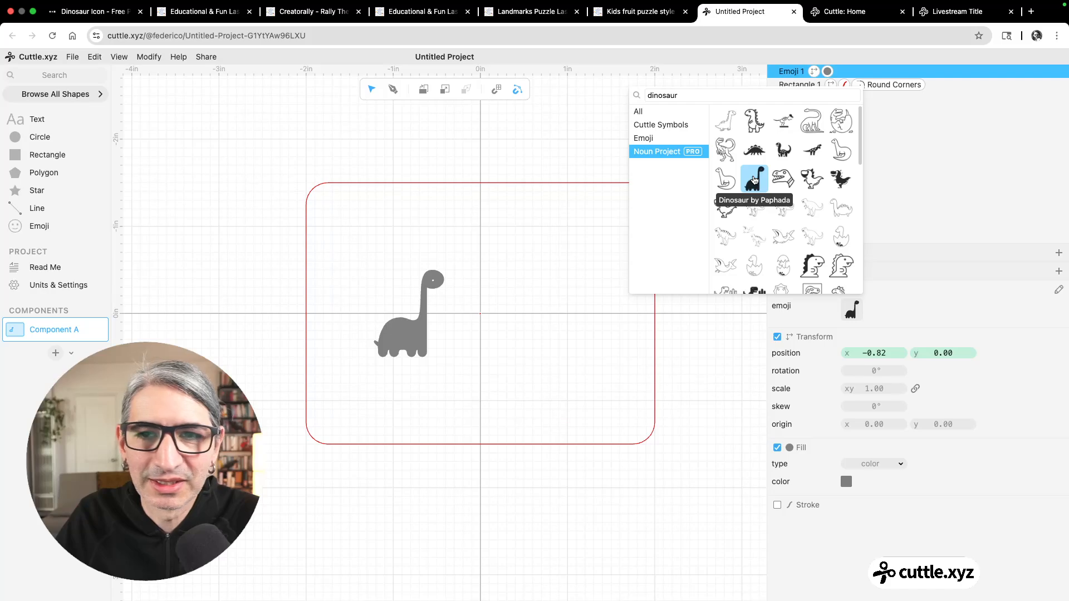
pyautogui.click(533, 141)
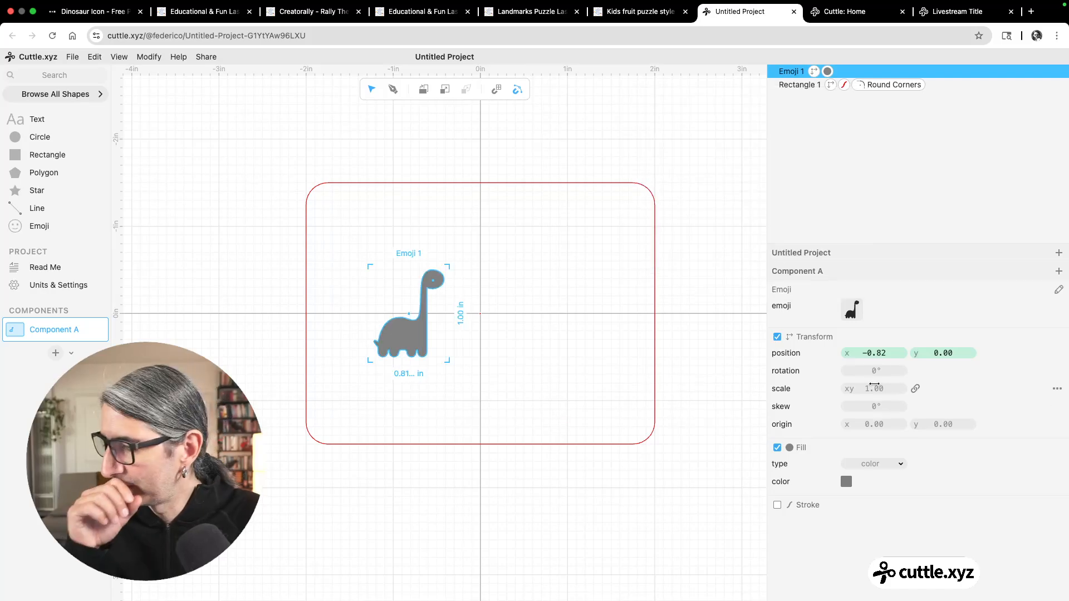
# Step: Scale the dinosaur proportionally to a height of 1.75 in
pyautogui.click(868, 389)
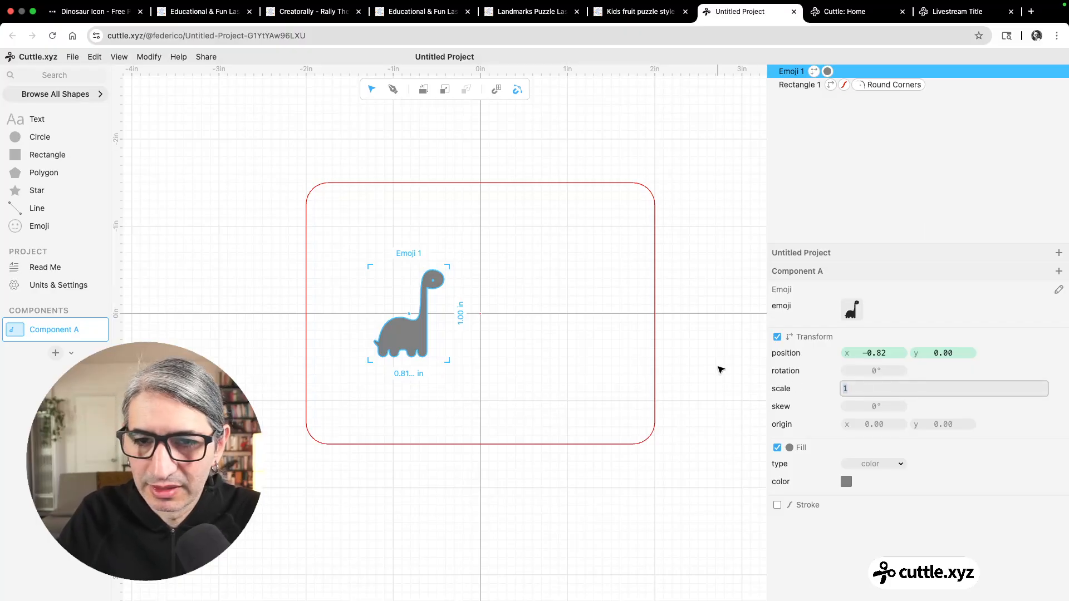
pyautogui.click(720, 369)
pyautogui.click(383, 354)
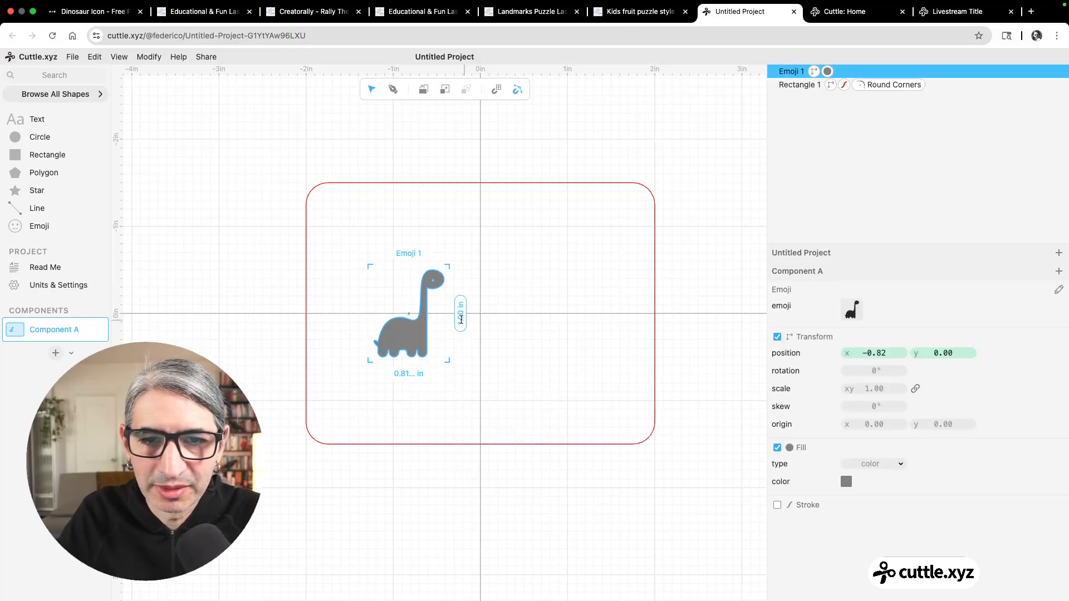
pyautogui.click(460, 314)
pyautogui.write('1.75')
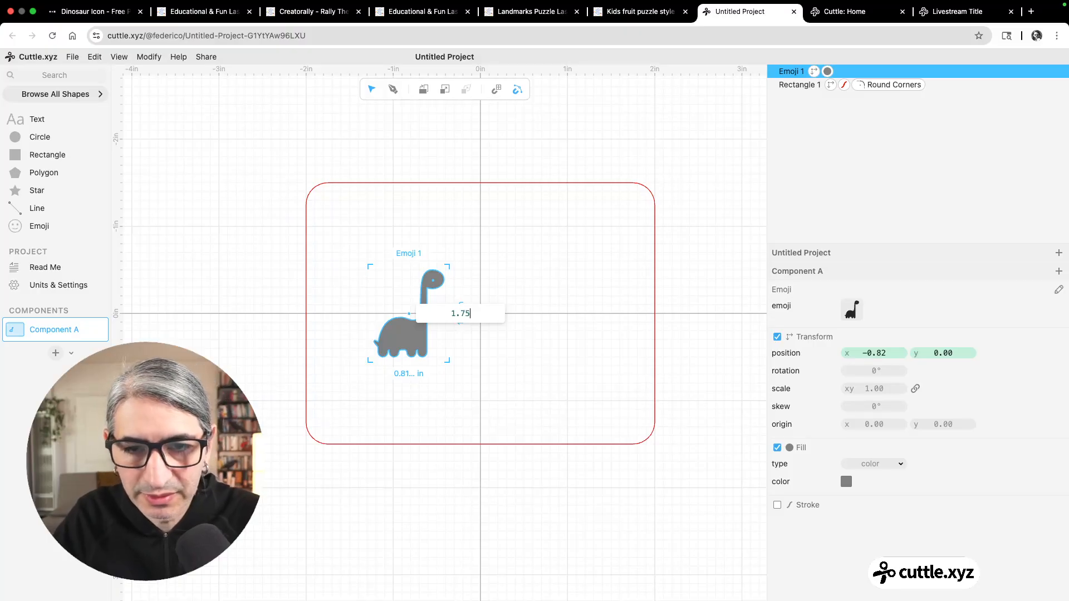
pyautogui.press('Return')
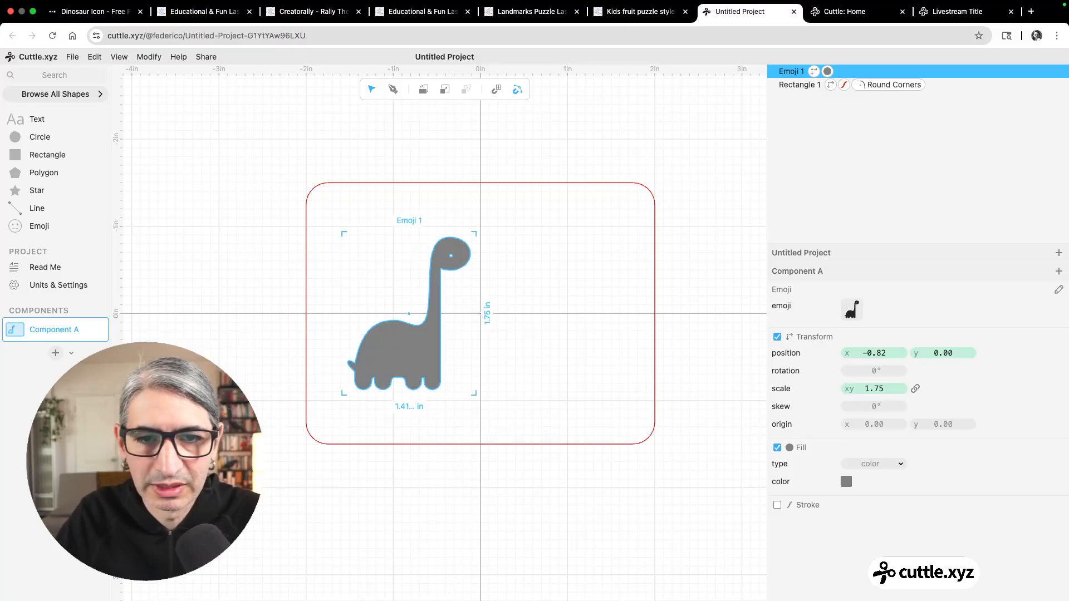
pyautogui.click(487, 327)
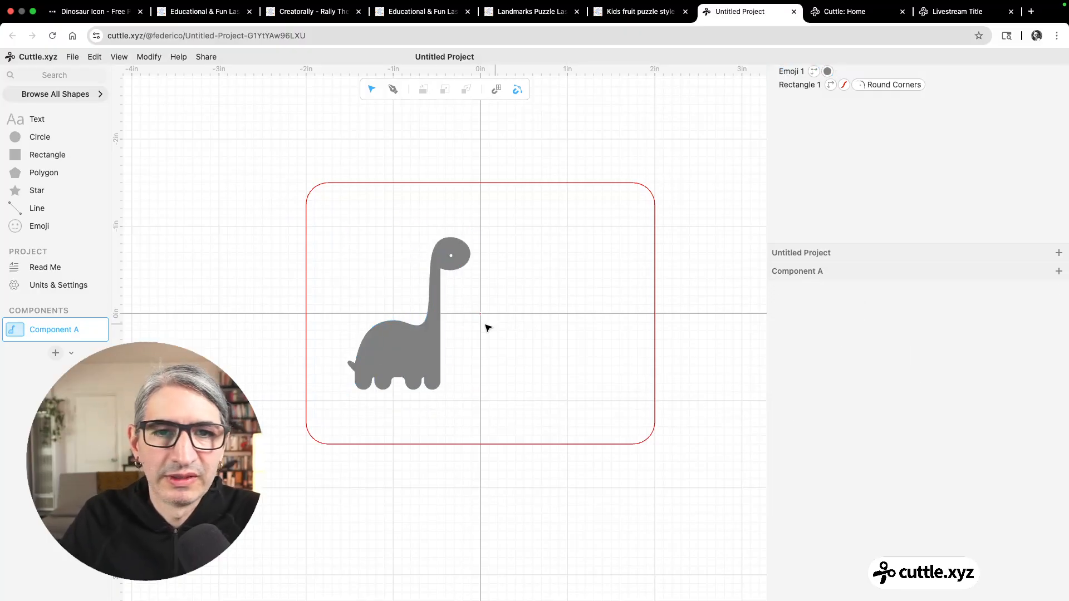
# Step: Check the Kids Fruit Puzzle Style 2 page for reference, and replace the dinosaur's fill in Cuttle with a blue hairline stroke
pyautogui.click(412, 348)
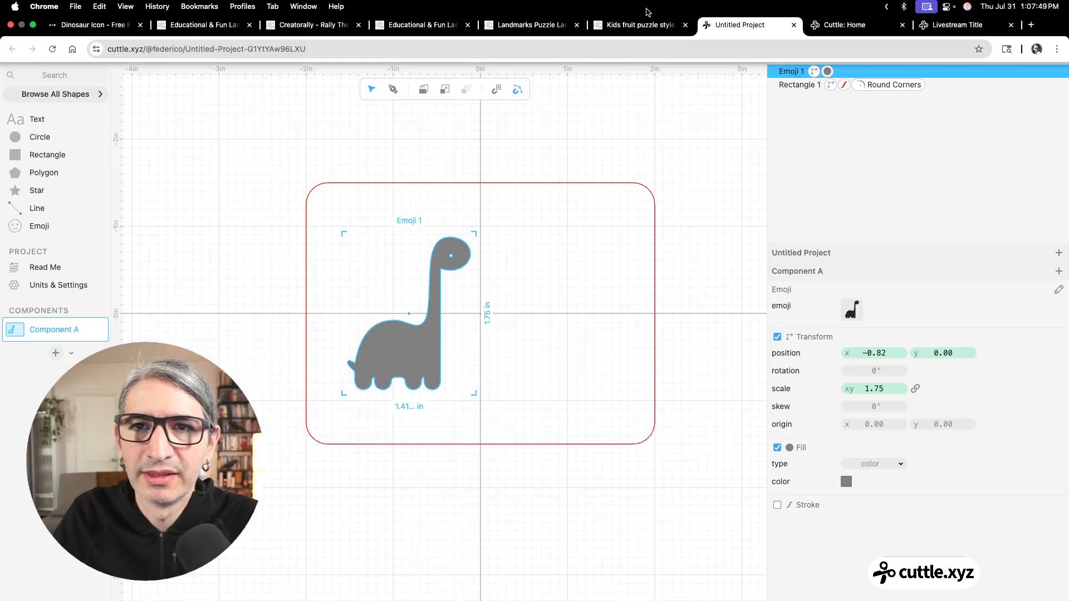
pyautogui.click(640, 24)
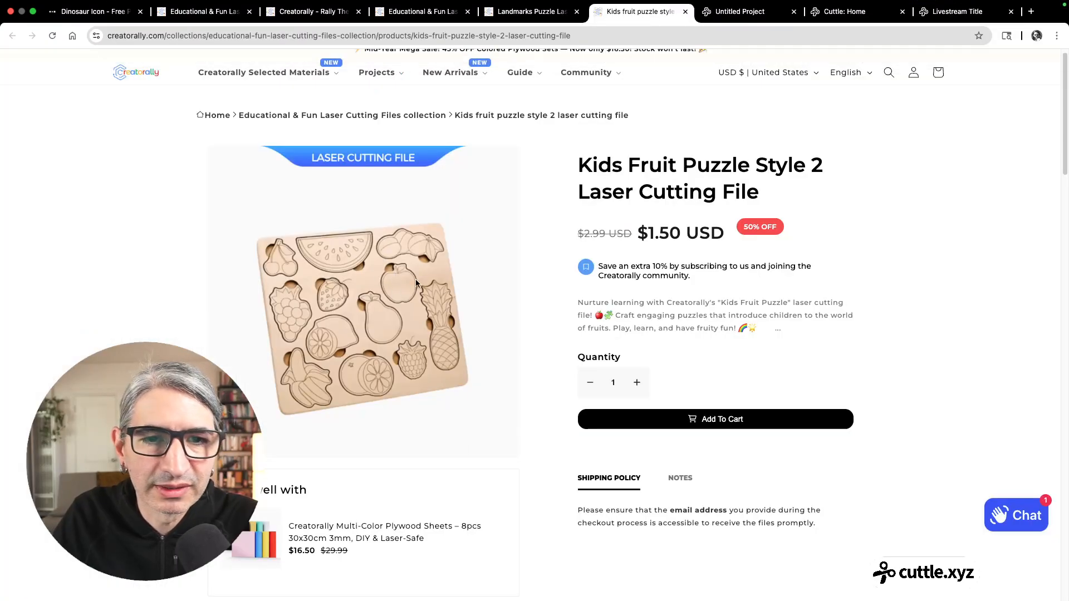
pyautogui.click(720, 14)
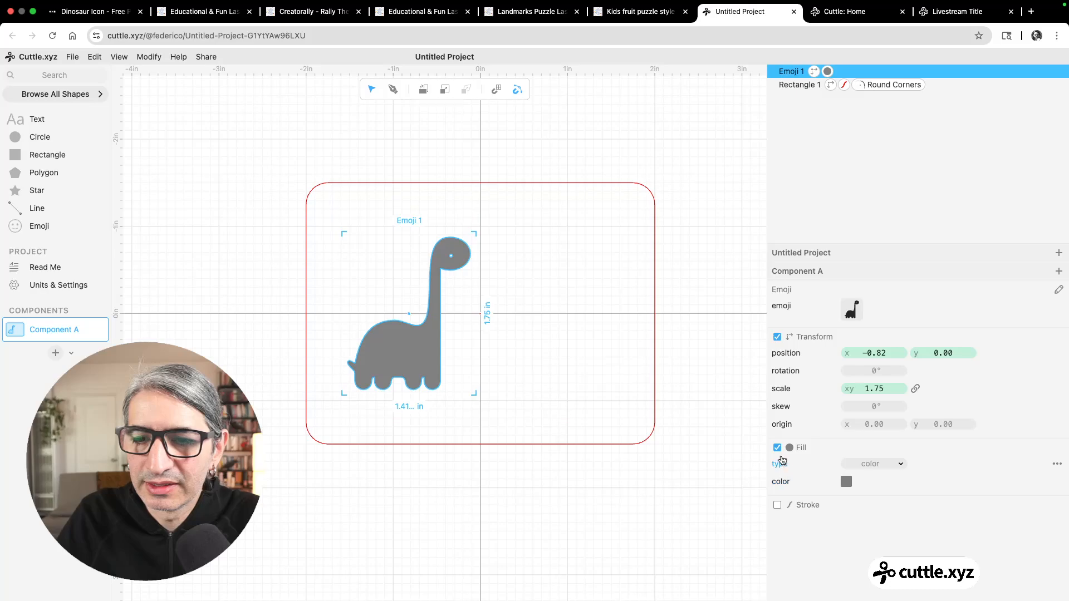
pyautogui.click(778, 449)
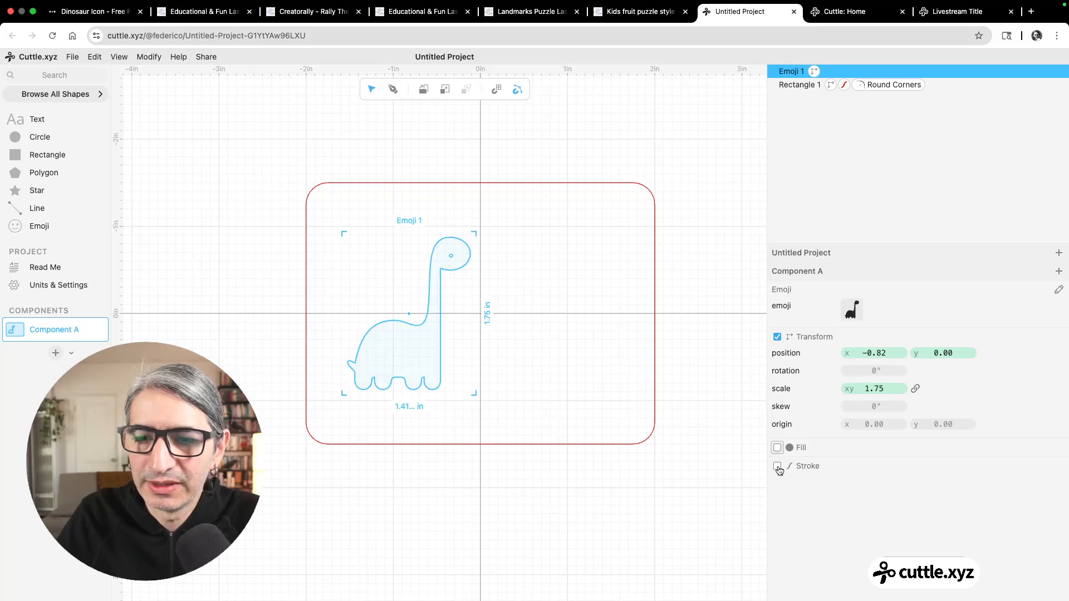
pyautogui.click(778, 466)
pyautogui.click(845, 482)
pyautogui.click(848, 458)
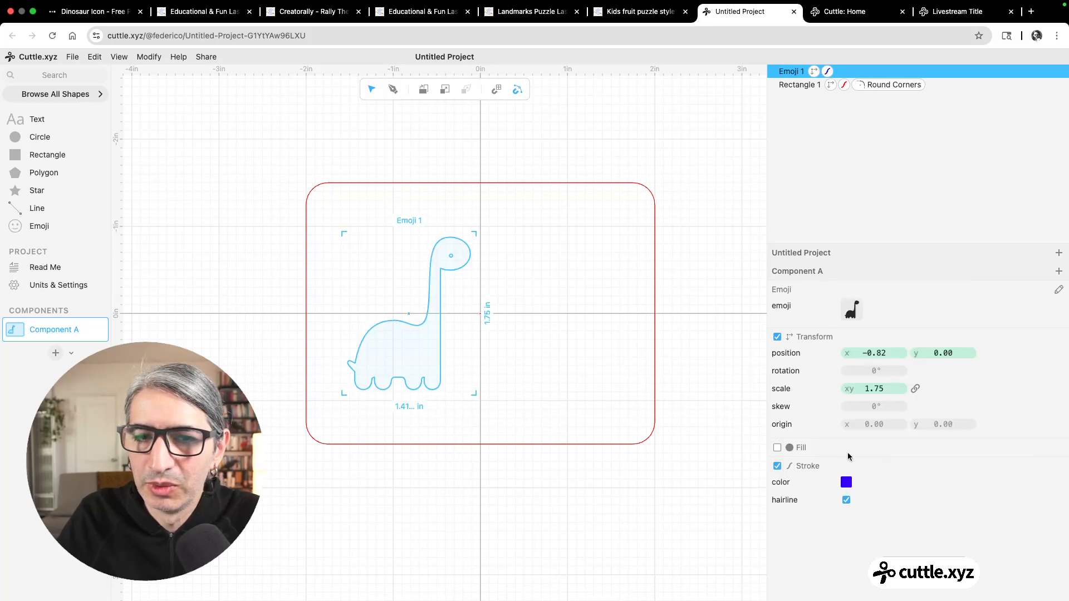
pyautogui.click(693, 453)
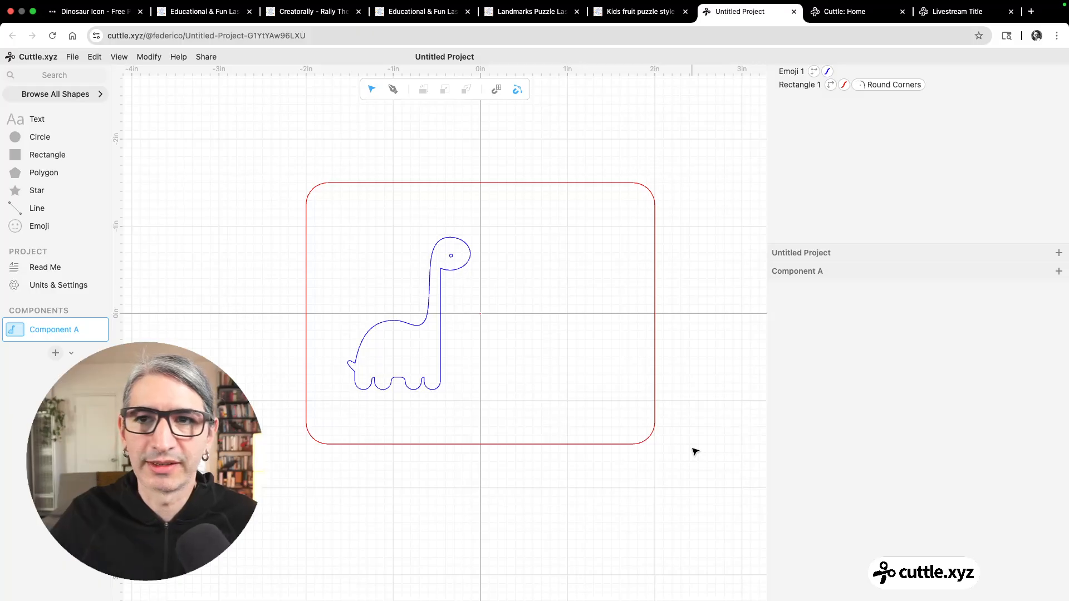
# Step: Duplicate the dinosaur and apply an Expand (Offset) modifier to the copy to outline the original
pyautogui.click(790, 71)
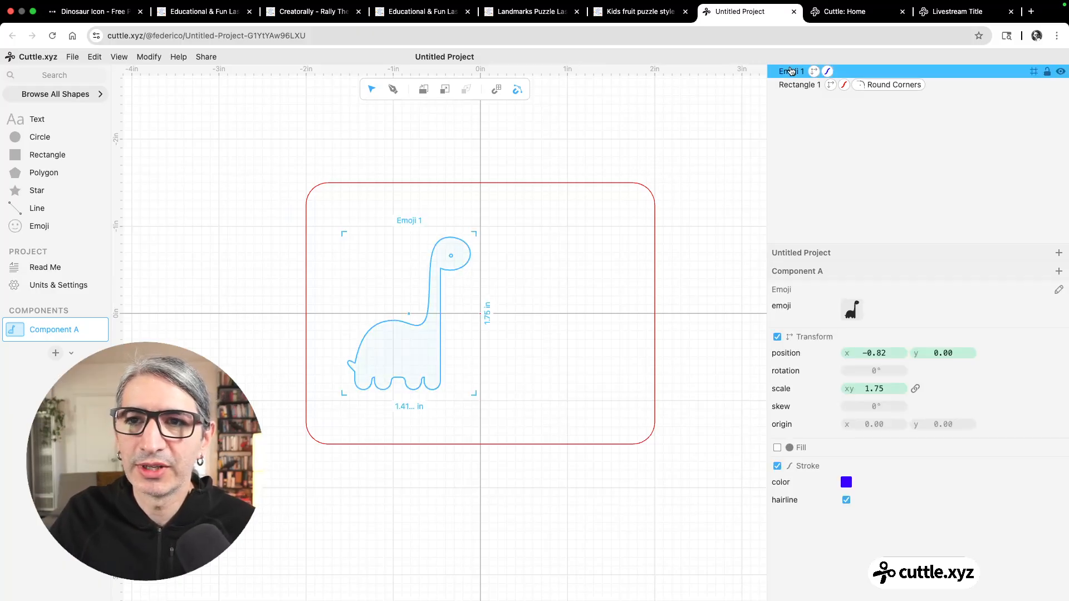
pyautogui.rightClick(791, 71)
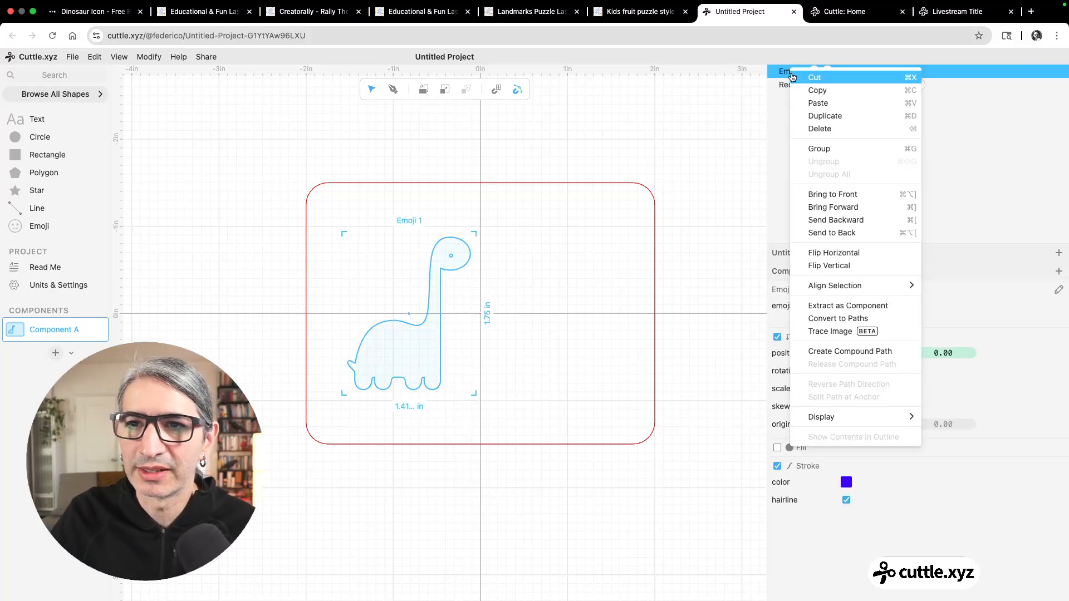
pyautogui.click(814, 115)
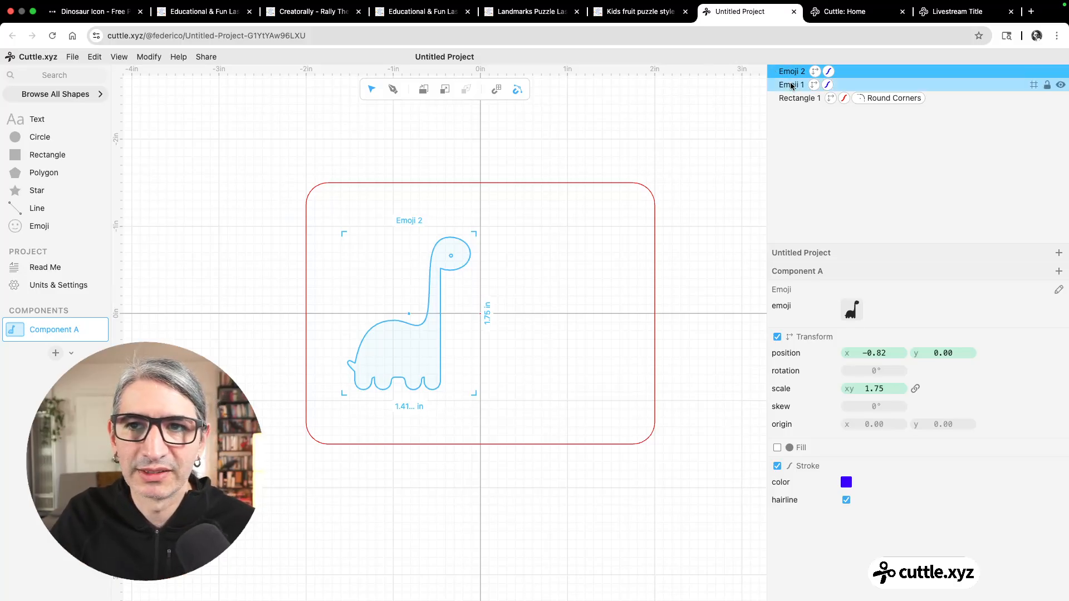
pyautogui.click(148, 58)
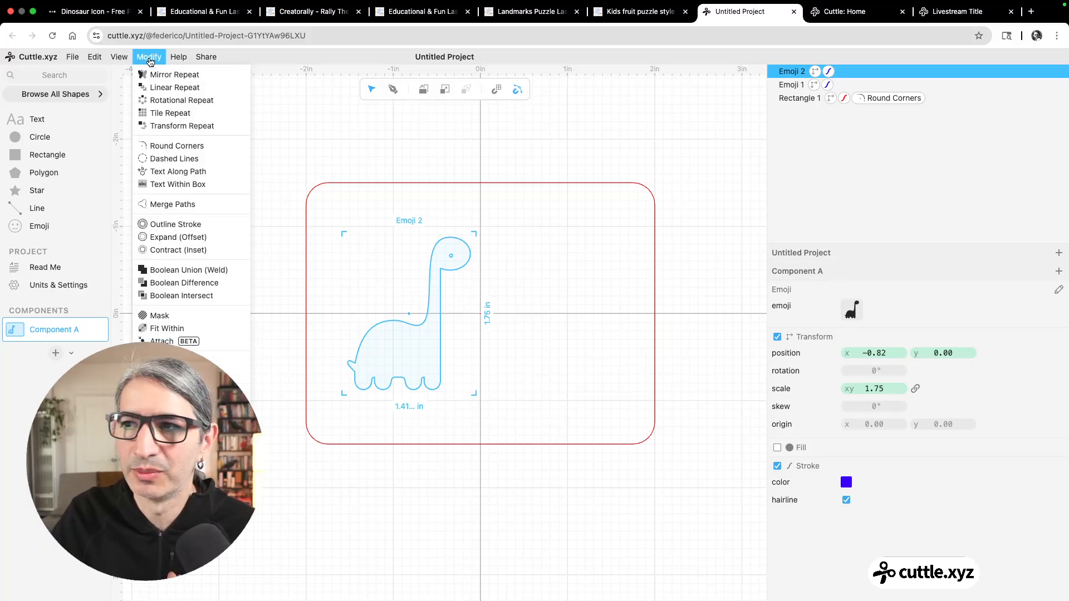
pyautogui.click(170, 238)
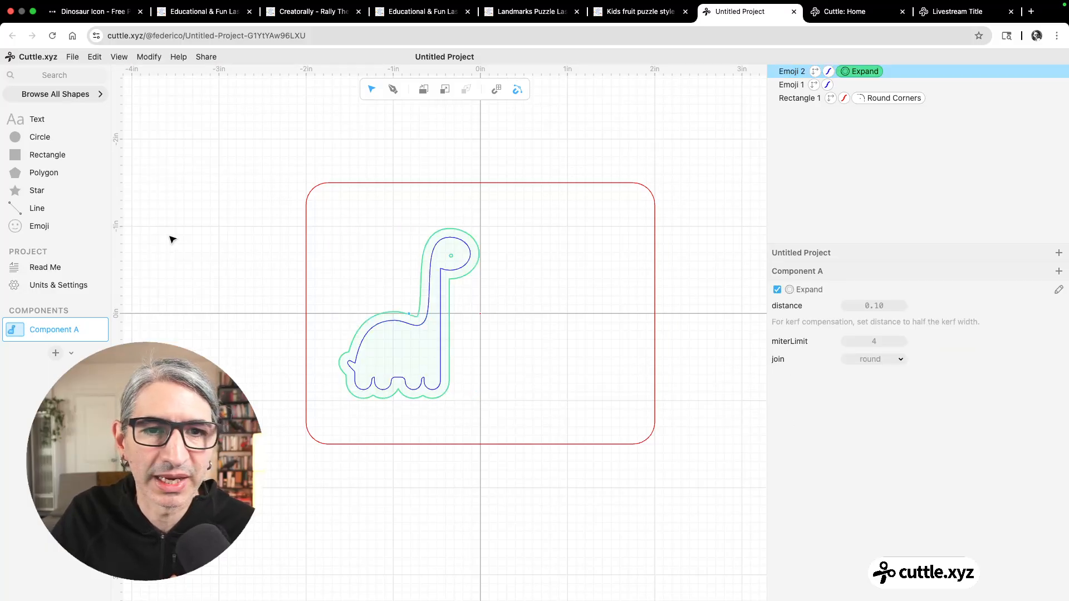
pyautogui.click(633, 151)
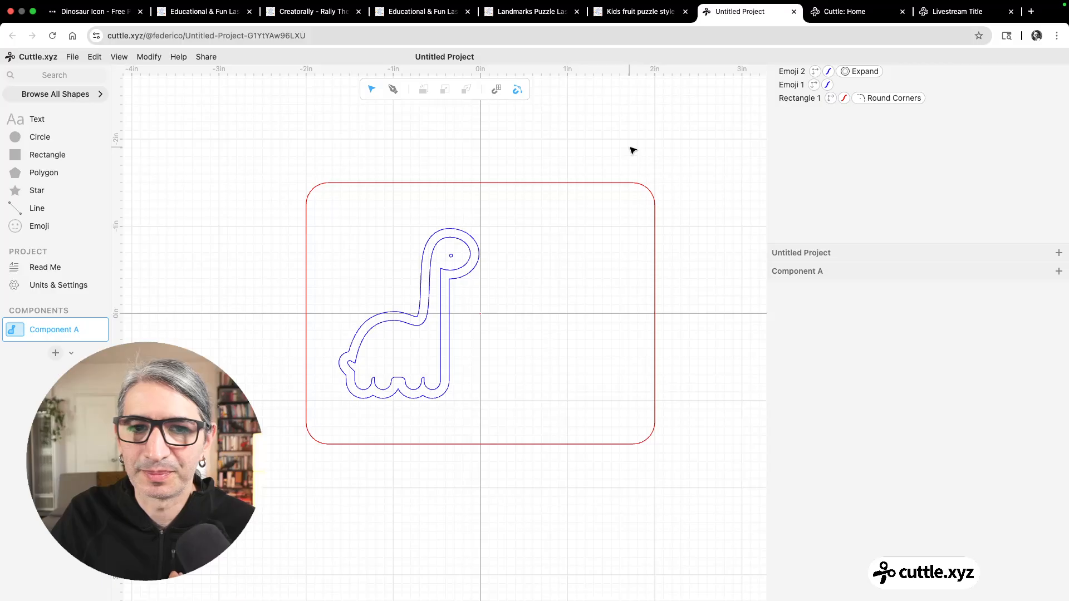
# Step: Set the expanded dinosaur copy's stroke color to red
pyautogui.click(828, 71)
pyautogui.click(845, 305)
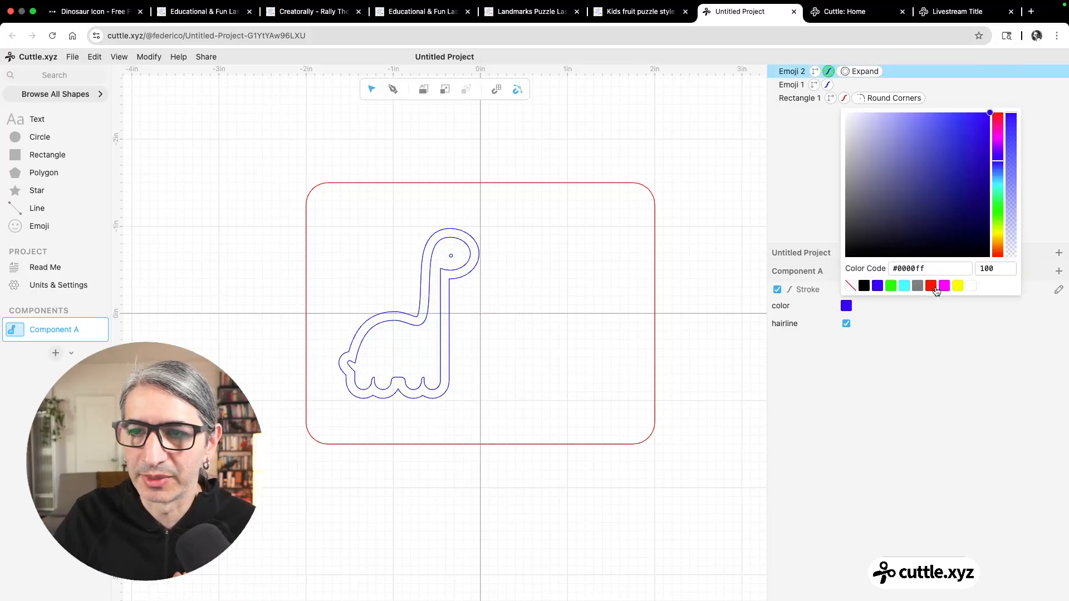
pyautogui.click(931, 287)
pyautogui.click(686, 167)
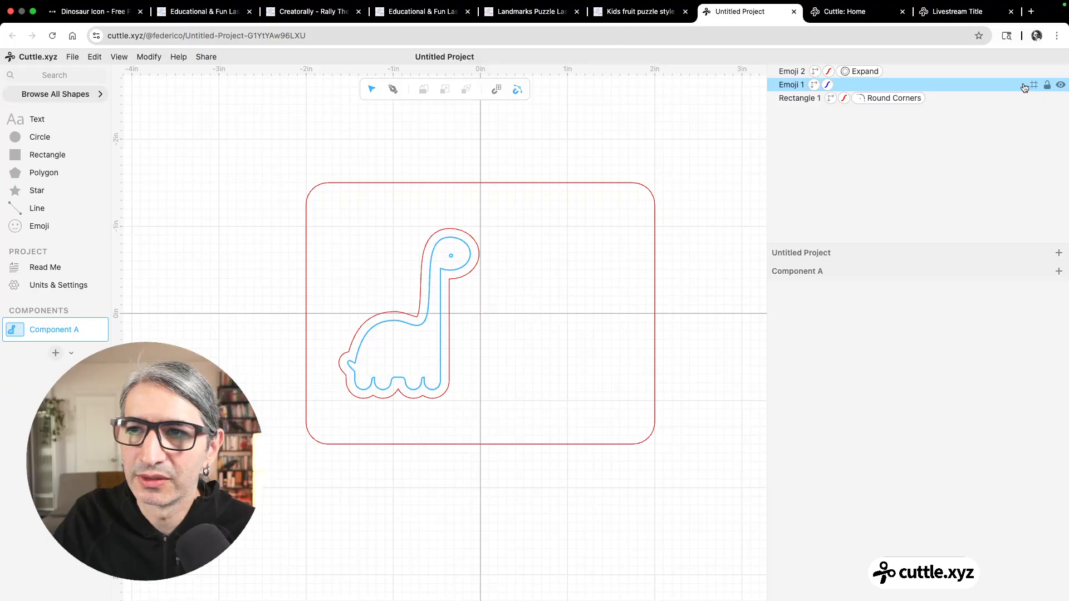
# Step: Hide the original blue dinosaur and set the red copy's Expand distance to 0.14
pyautogui.click(1060, 85)
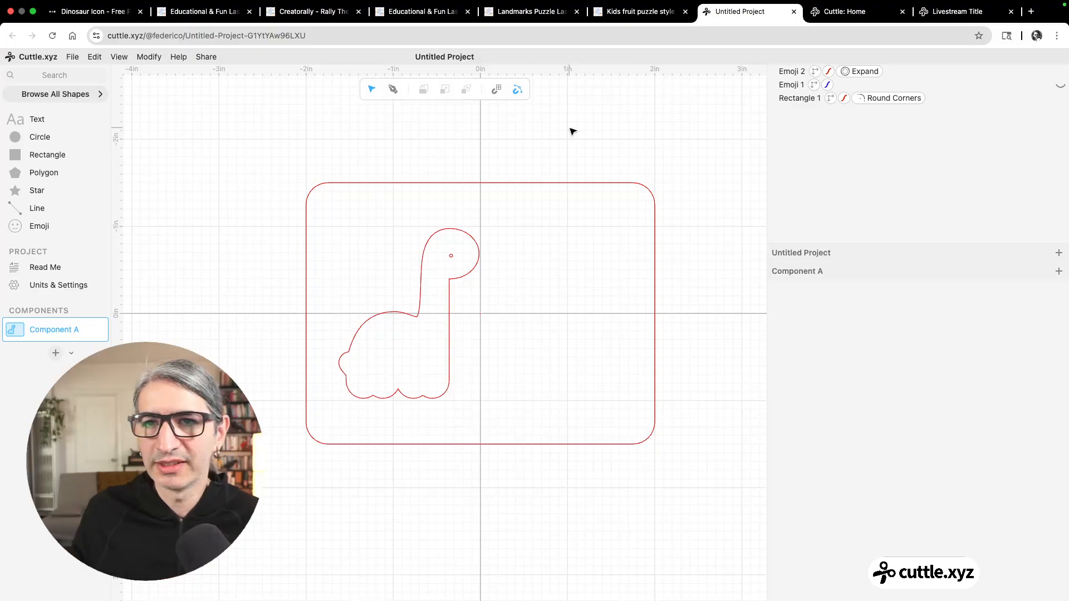
pyautogui.click(860, 72)
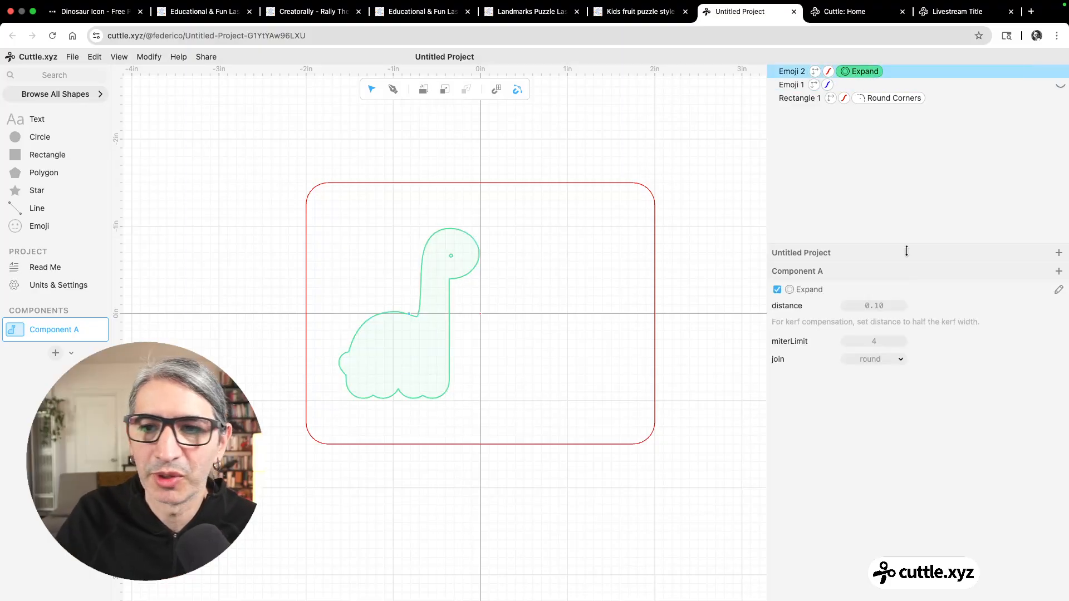
pyautogui.moveTo(877, 306); pyautogui.dragTo(881, 307)
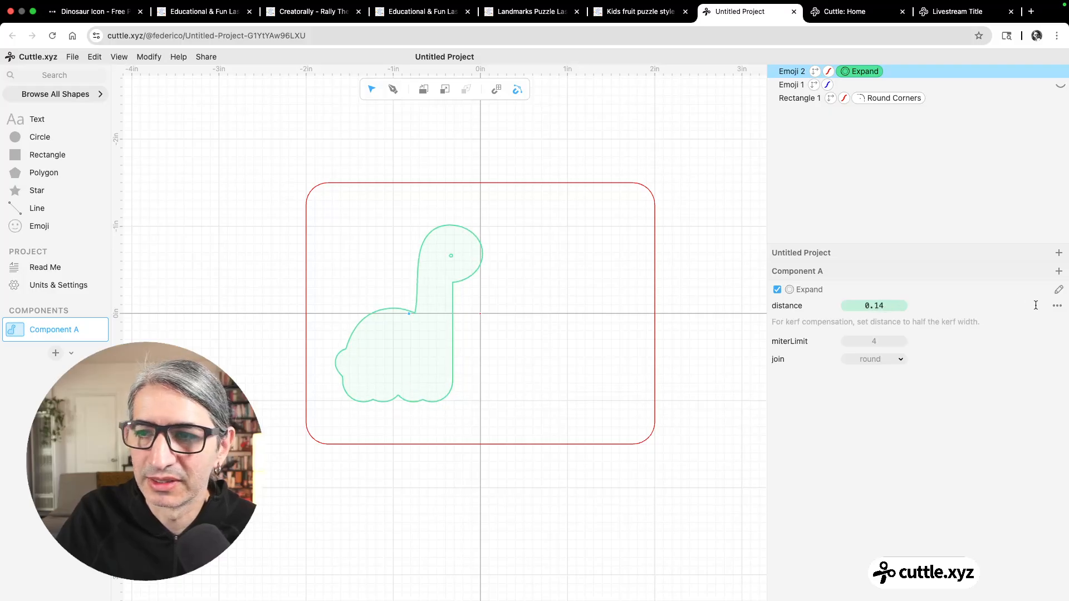
pyautogui.click(1058, 308)
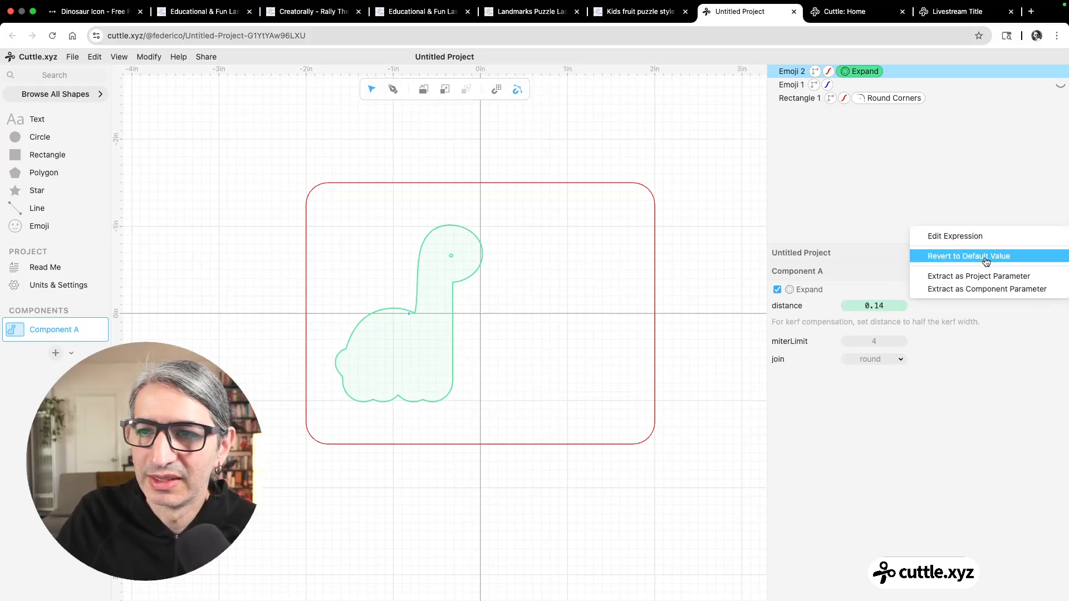
pyautogui.click(980, 305)
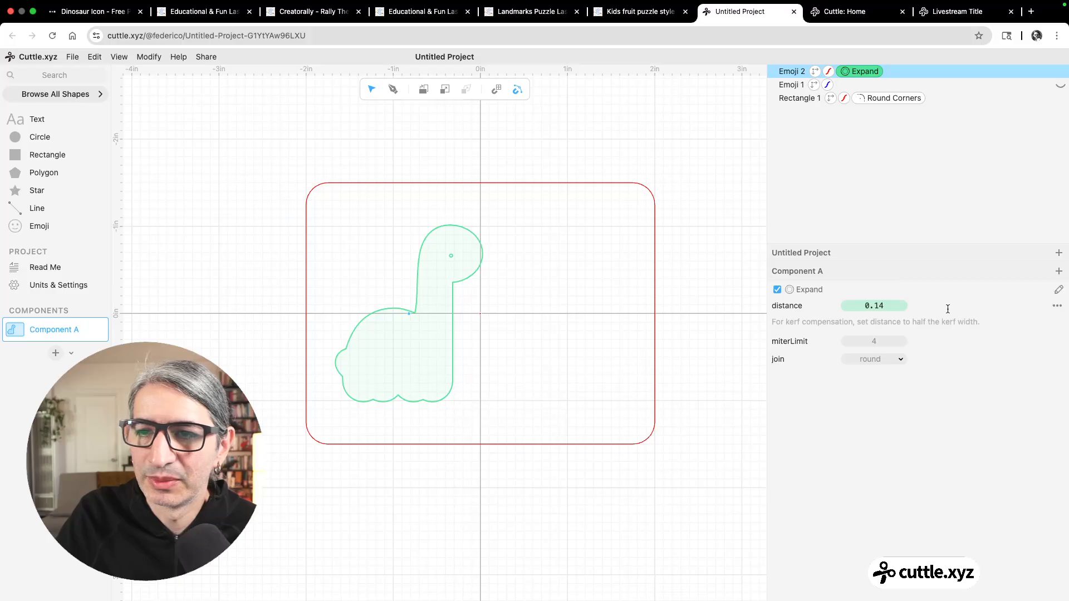
# Step: Set the red dinosaur copy's Expand distance to 0.10 and apply the Remove Holes modifier to it
pyautogui.moveTo(880, 306); pyautogui.dragTo(868, 306)
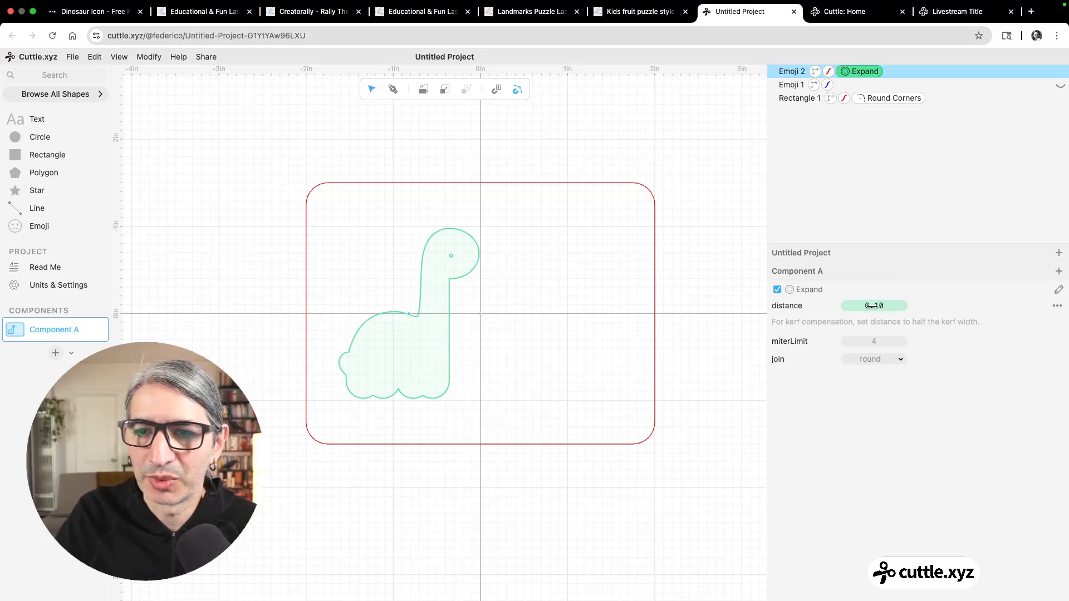
pyautogui.click(627, 134)
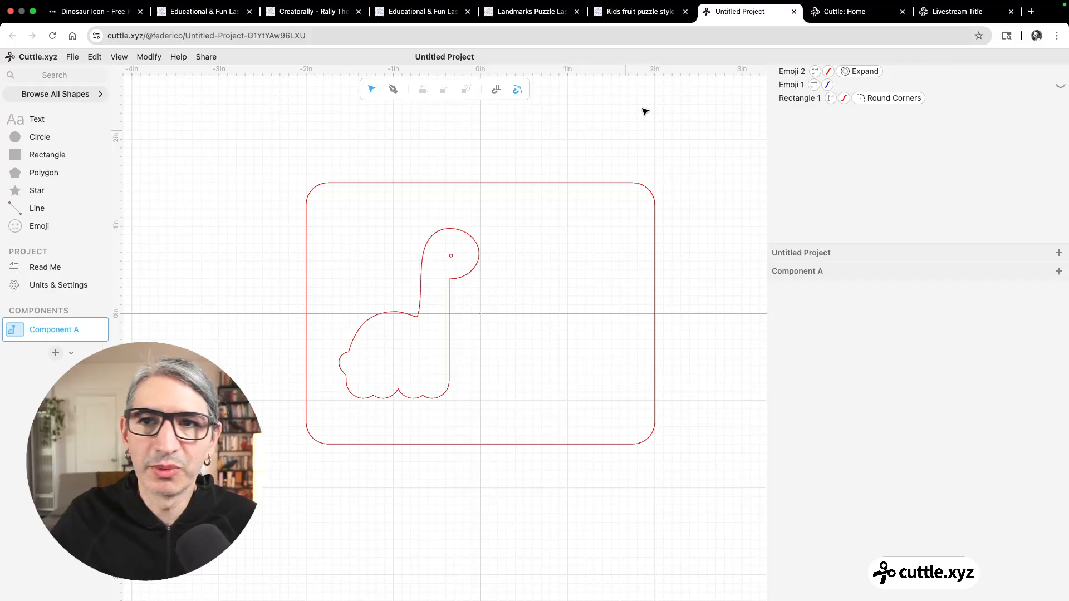
pyautogui.click(786, 75)
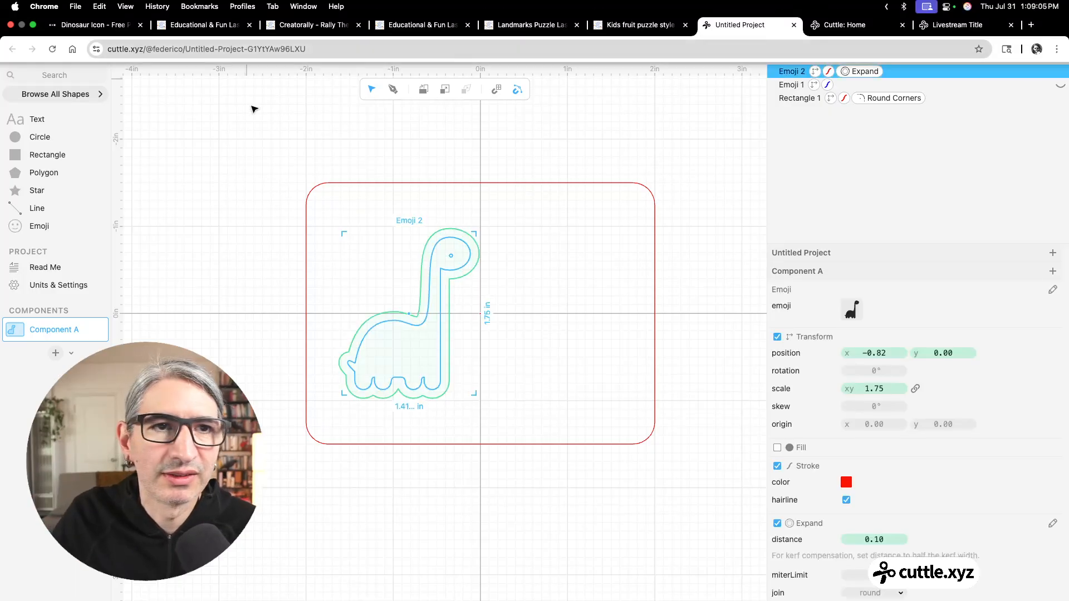
pyautogui.click(156, 62)
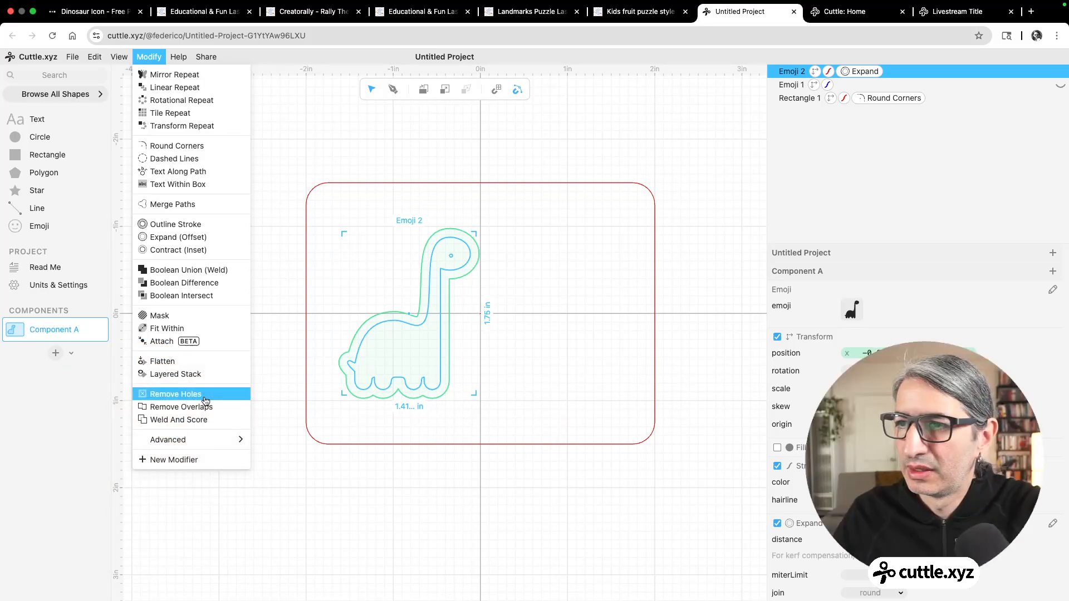
pyautogui.click(195, 394)
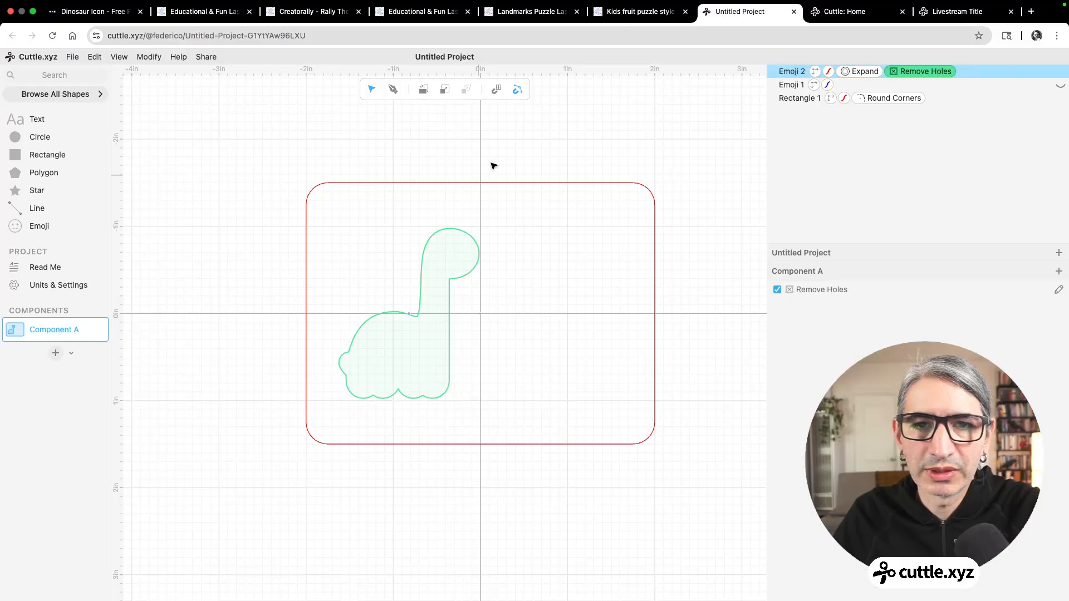
pyautogui.click(532, 140)
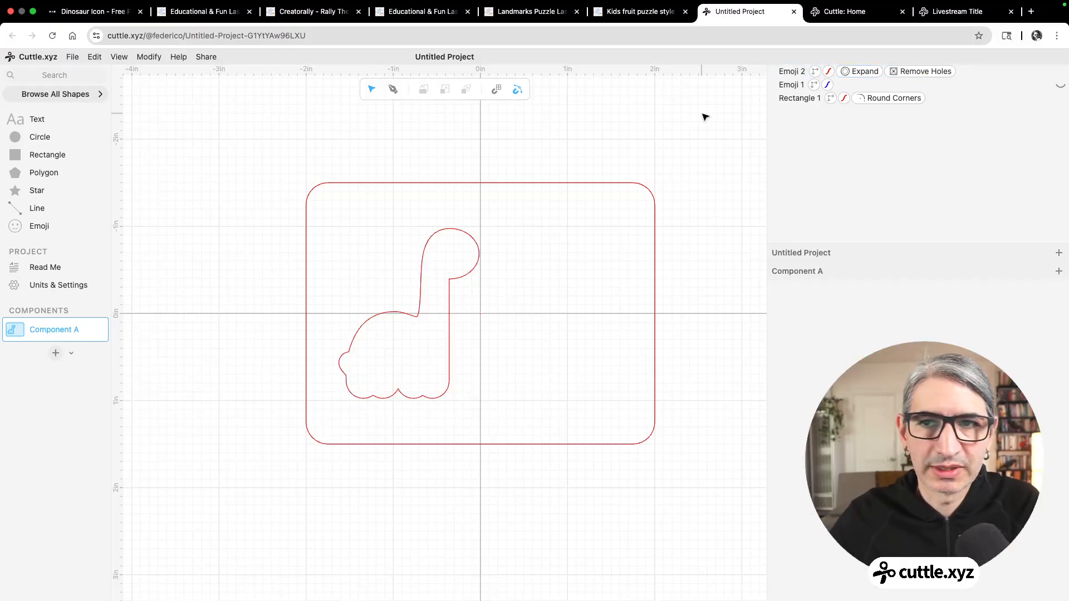
# Step: Make the original blue dinosaur visible again inside the red outline
pyautogui.click(795, 88)
pyautogui.click(789, 85)
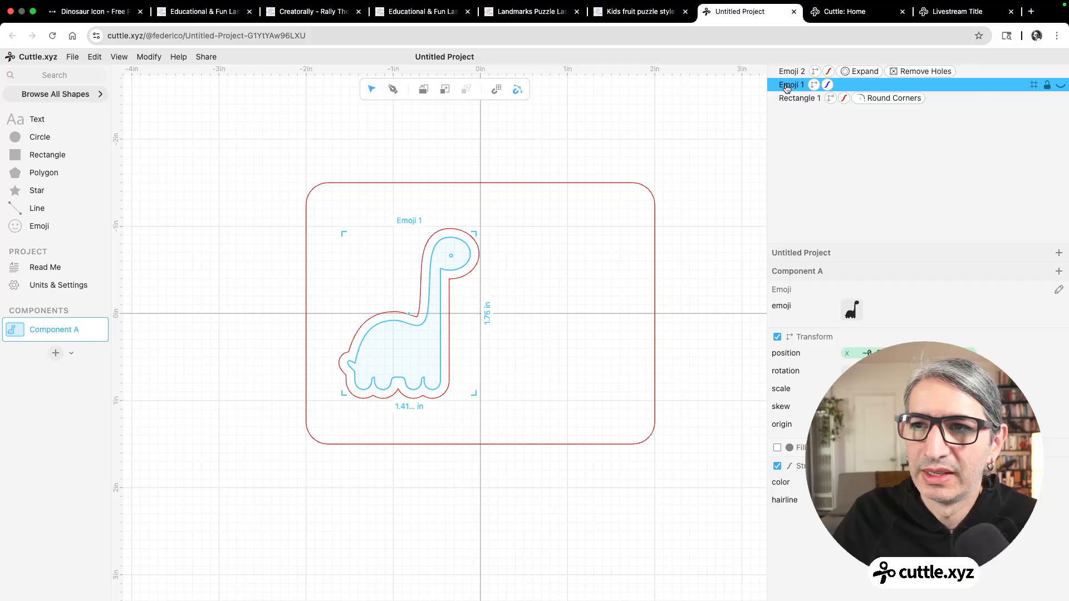
pyautogui.click(568, 116)
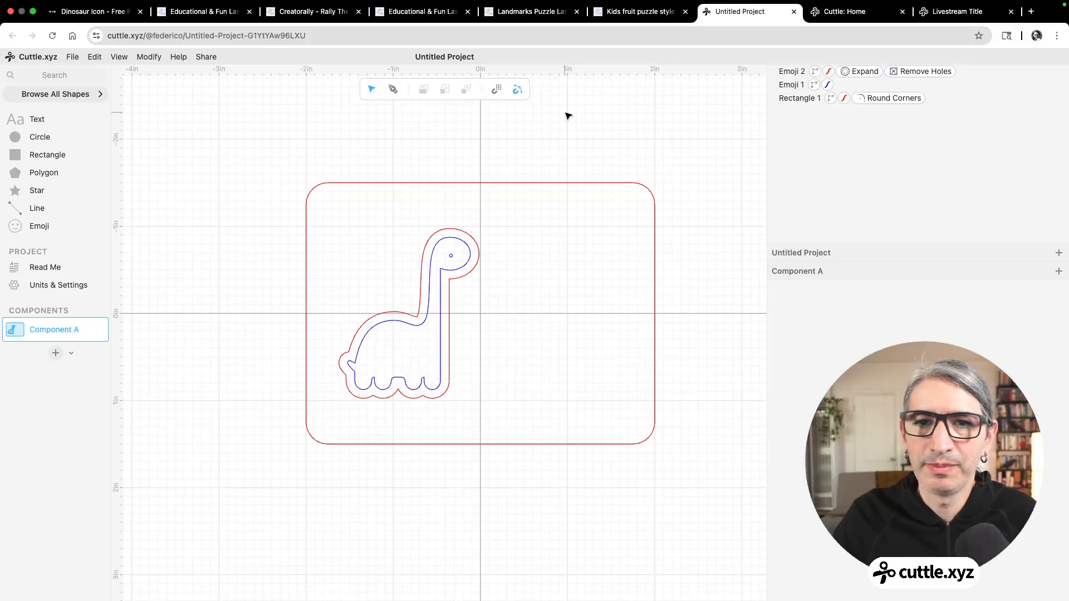
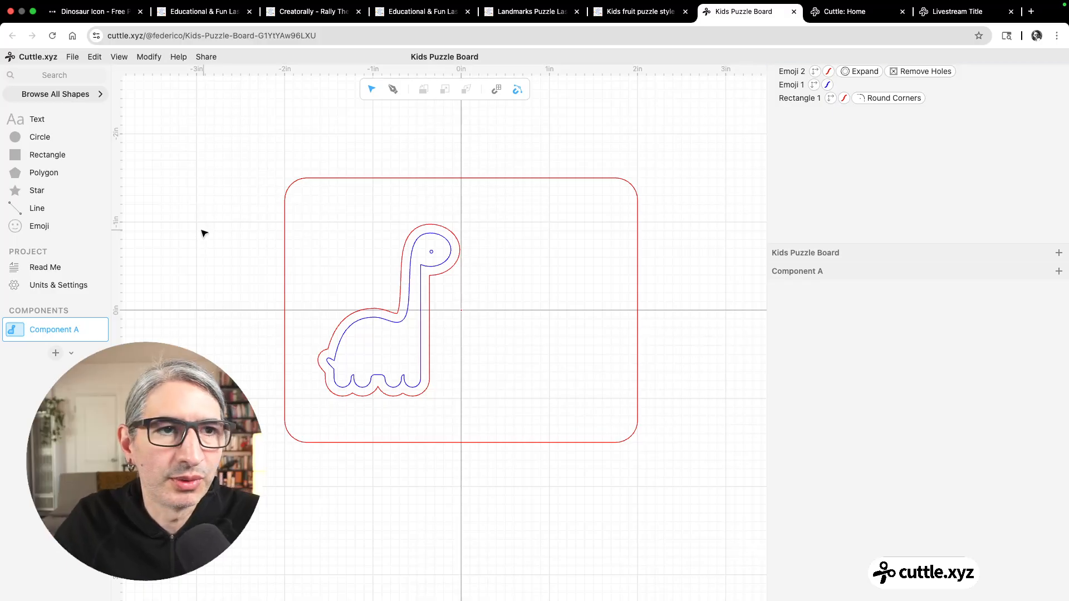
# Step: Find the Arc From Center And Points shape, place it at the dinosaur's front foot and set its stroke color to red
pyautogui.click(73, 76)
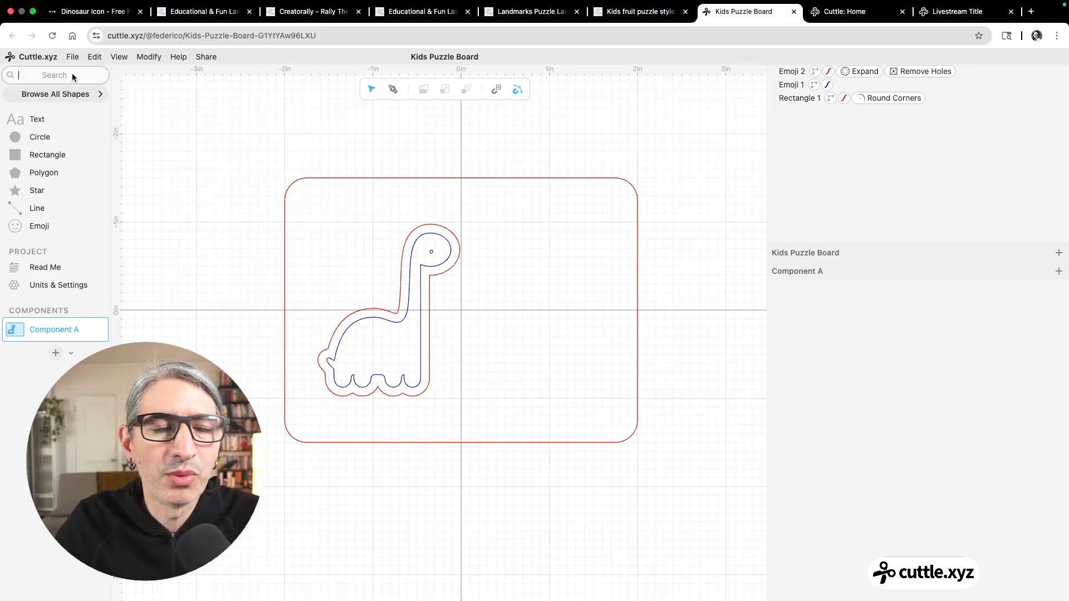
pyautogui.write('ac')
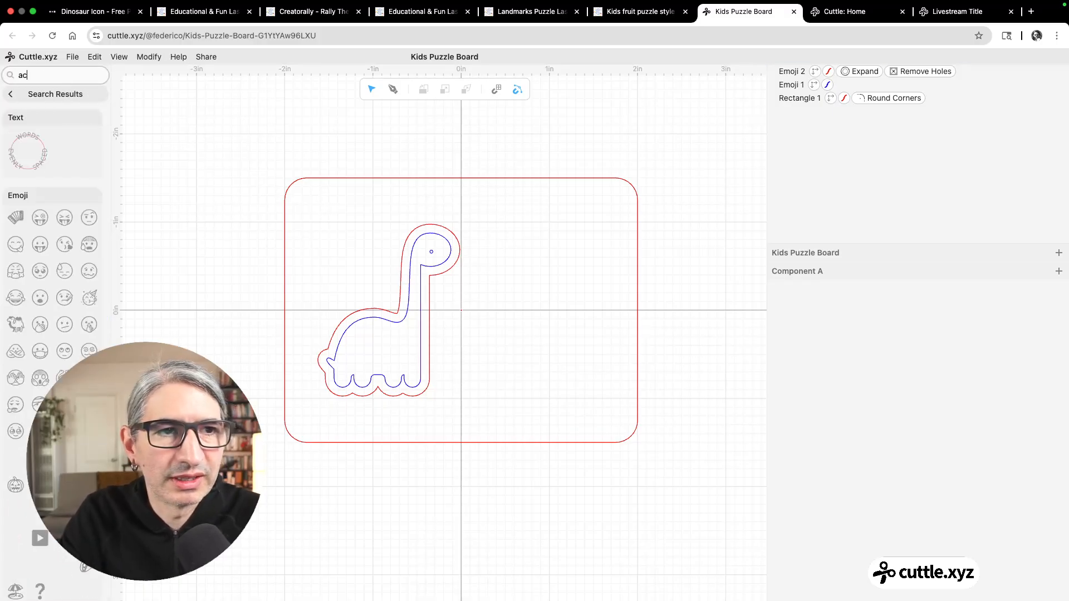
pyautogui.press('BackSpace')
pyautogui.write('rc')
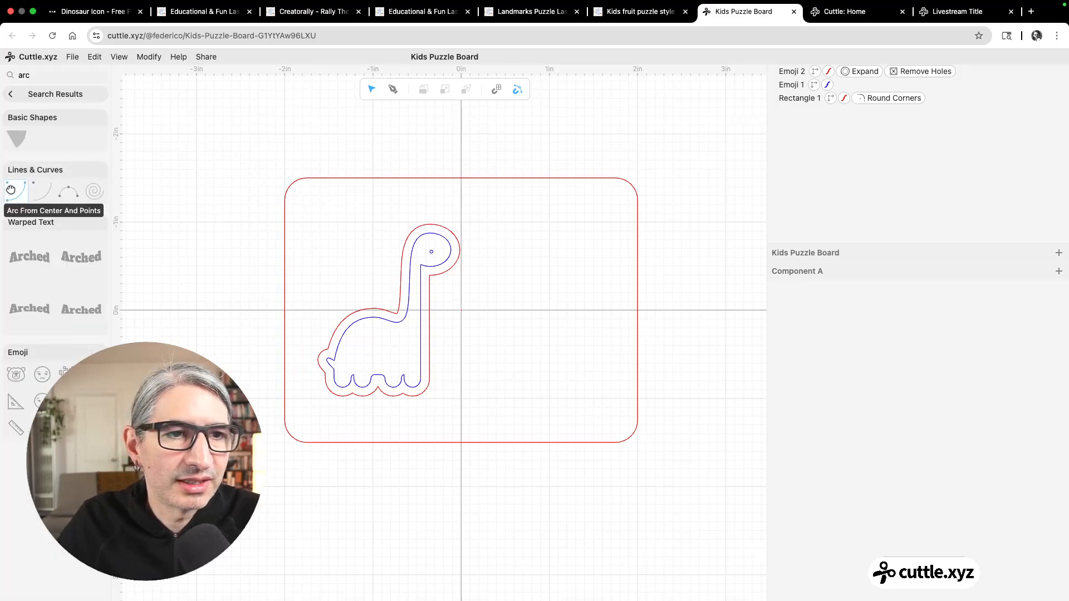
pyautogui.moveTo(18, 184); pyautogui.dragTo(424, 390)
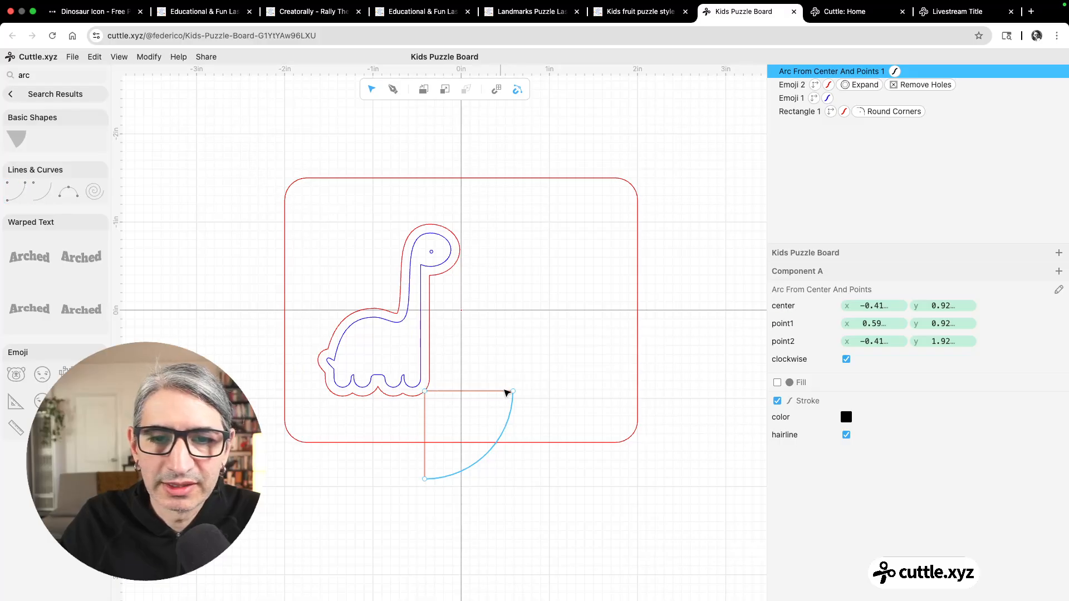
pyautogui.click(846, 418)
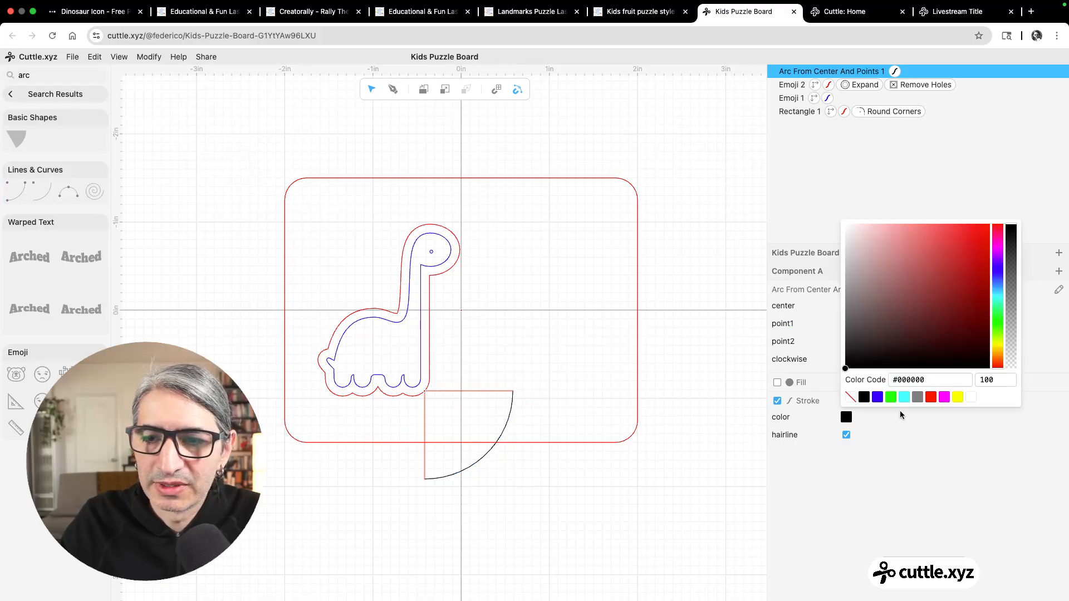
pyautogui.click(931, 397)
# Step: Move the arc's end points onto the red outline's straight front edge and the underside of the front foot to form a rounded tab
pyautogui.moveTo(513, 391)
pyautogui.mouseDown()
pyautogui.moveTo(470, 364)
pyautogui.moveTo(429, 359)
pyautogui.mouseUp()
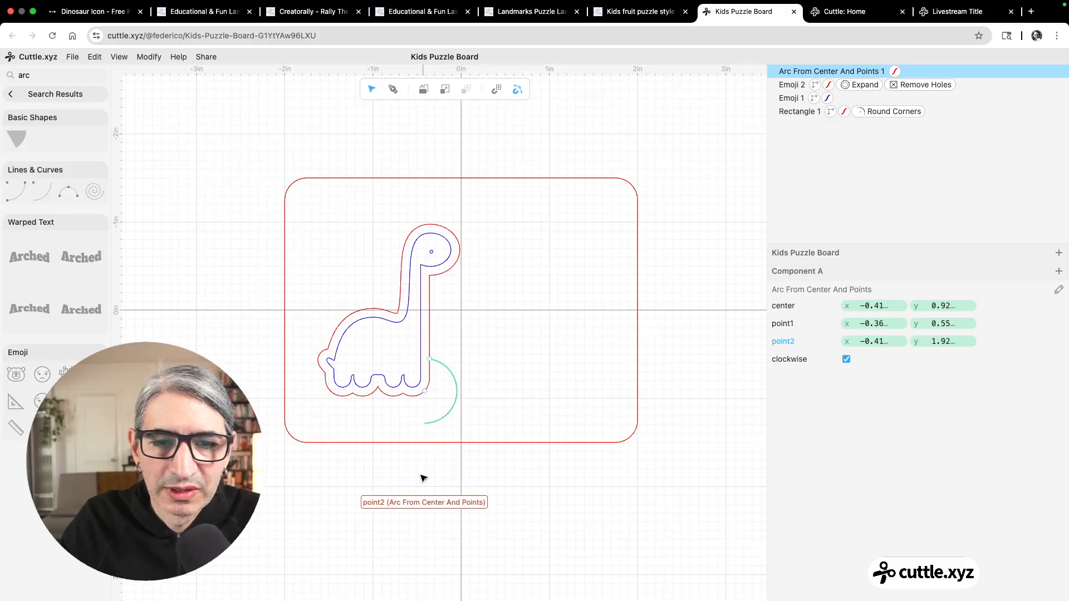
pyautogui.moveTo(425, 479); pyautogui.dragTo(410, 401)
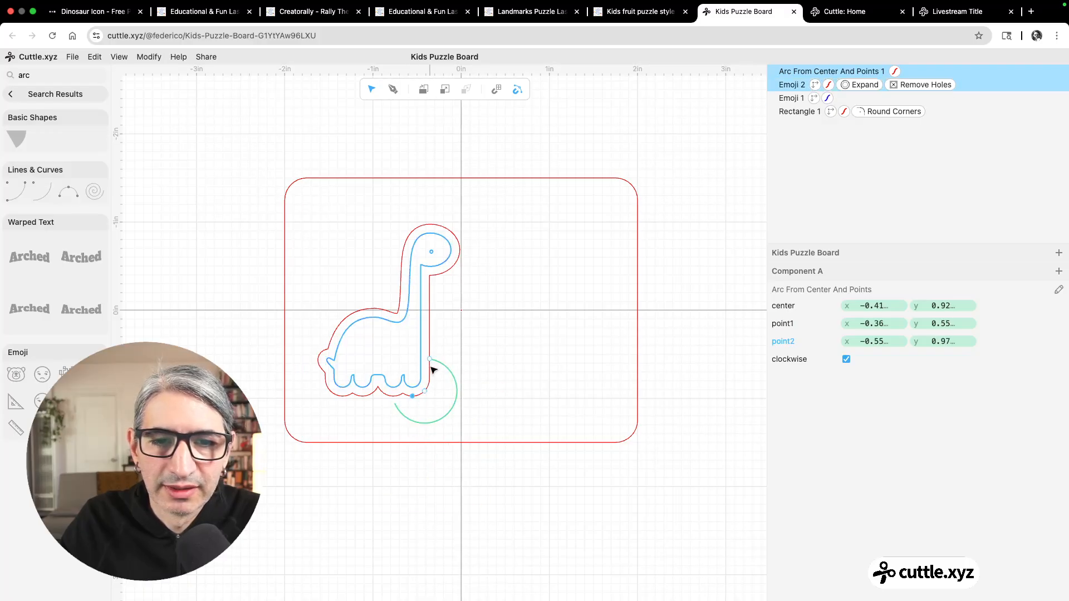
pyautogui.moveTo(432, 363); pyautogui.dragTo(414, 393)
pyautogui.scroll(5, 417, 394)
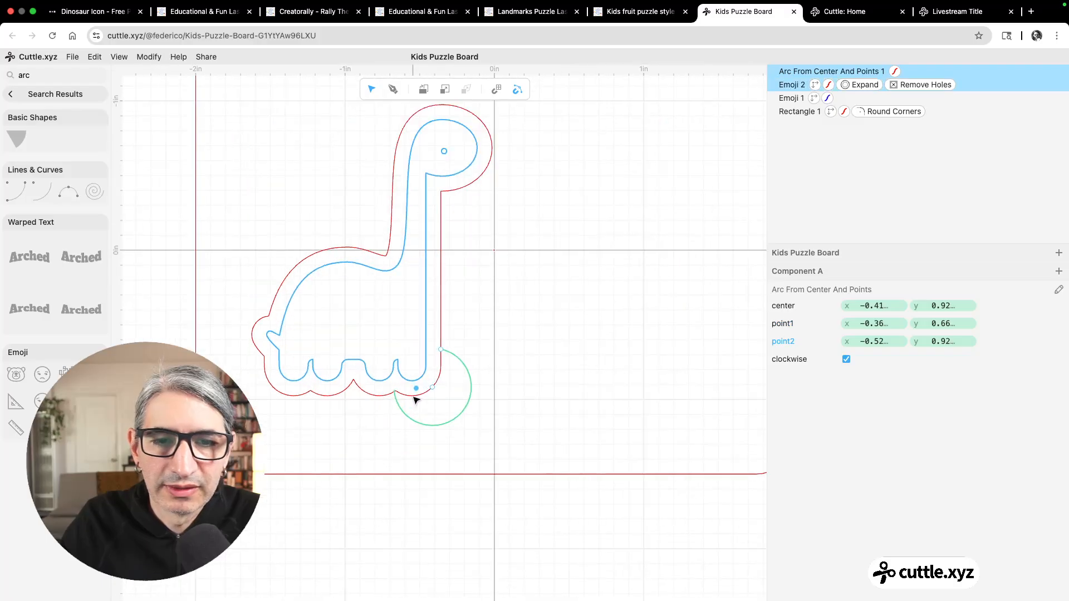
pyautogui.click(485, 315)
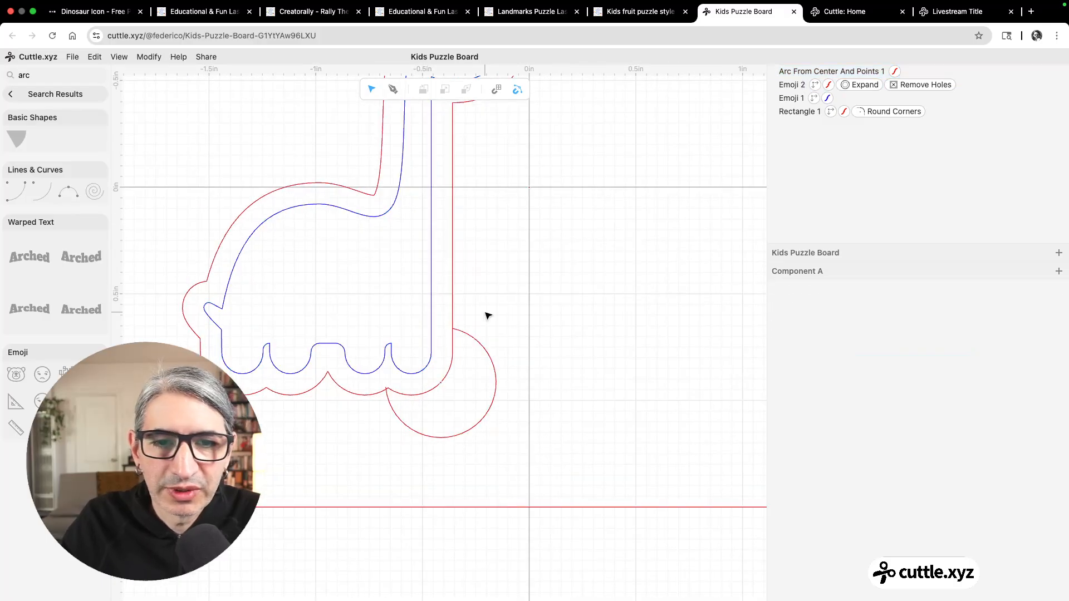
# Step: Tighten the arc around the front foot, moving its center to about -0.377, 0.879 and fitting both ends to the red outline
pyautogui.click(393, 405)
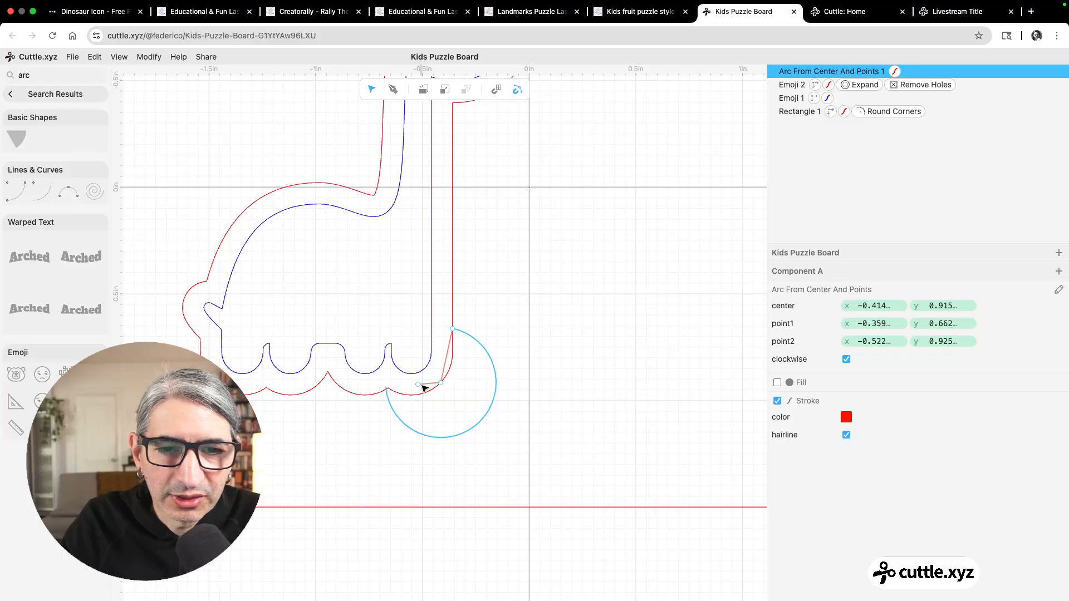
pyautogui.moveTo(422, 385); pyautogui.dragTo(447, 374)
pyautogui.moveTo(464, 329); pyautogui.dragTo(455, 336)
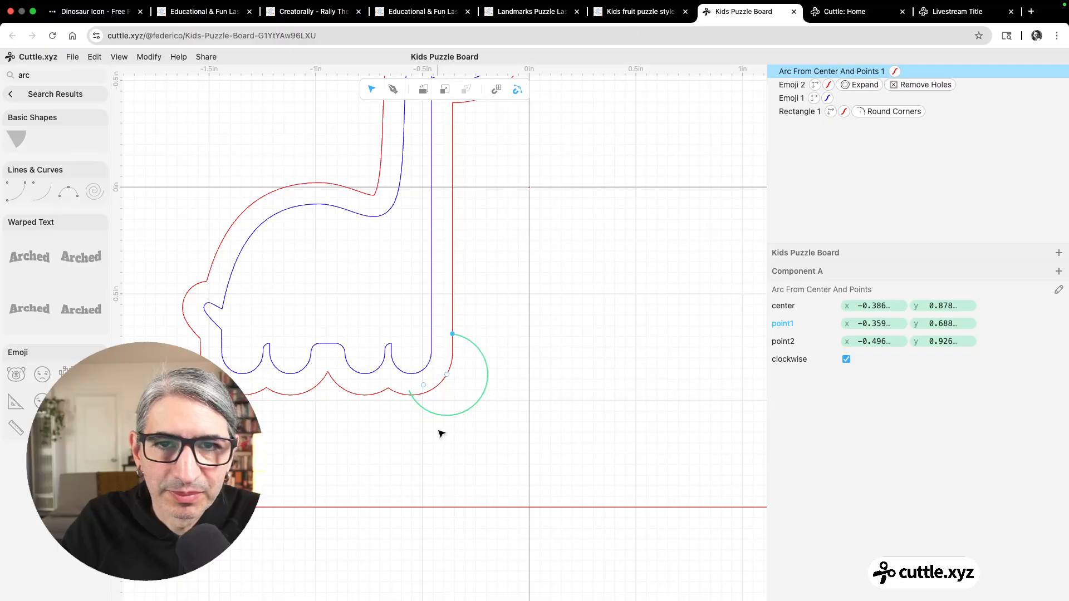
pyautogui.moveTo(423, 385)
pyautogui.mouseDown()
pyautogui.moveTo(414, 406)
pyautogui.moveTo(451, 374)
pyautogui.mouseUp()
pyautogui.scroll(5, 448, 384)
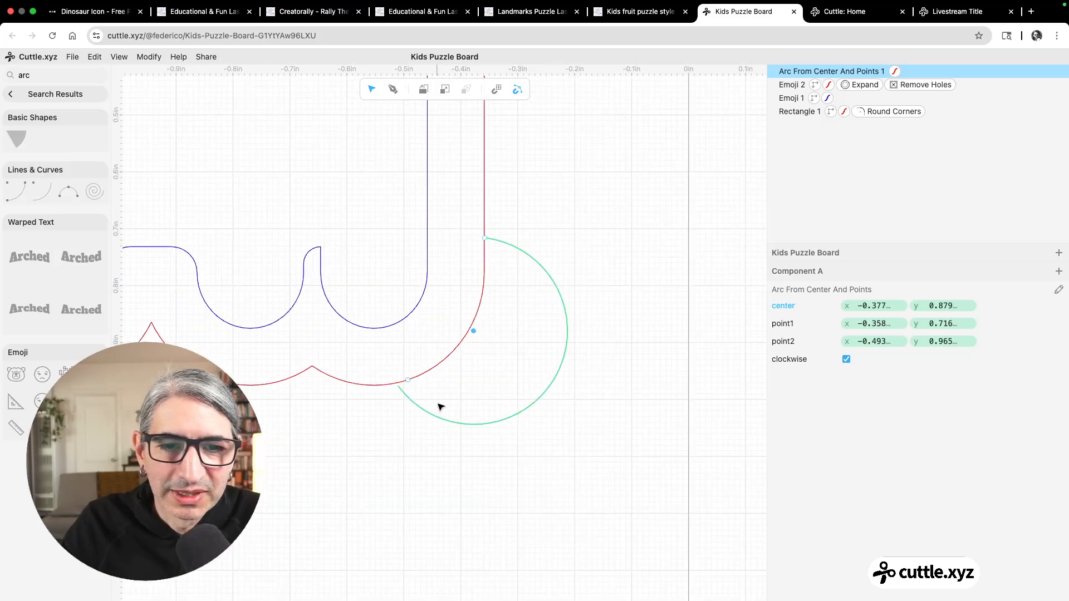
pyautogui.scroll(3, 439, 407)
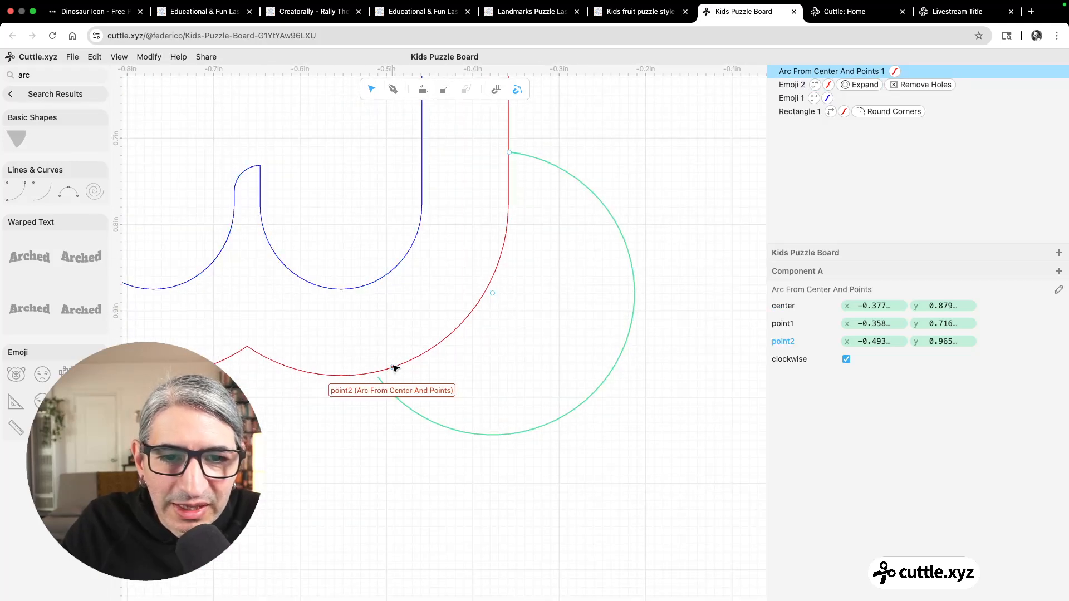
pyautogui.moveTo(392, 366); pyautogui.dragTo(394, 362)
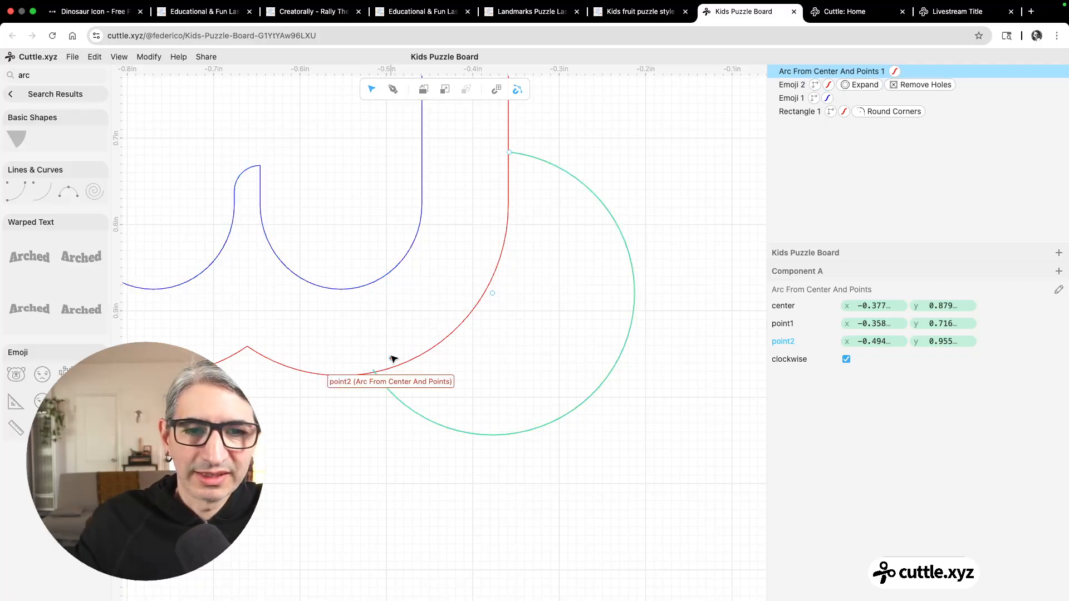
pyautogui.moveTo(391, 358); pyautogui.dragTo(392, 361)
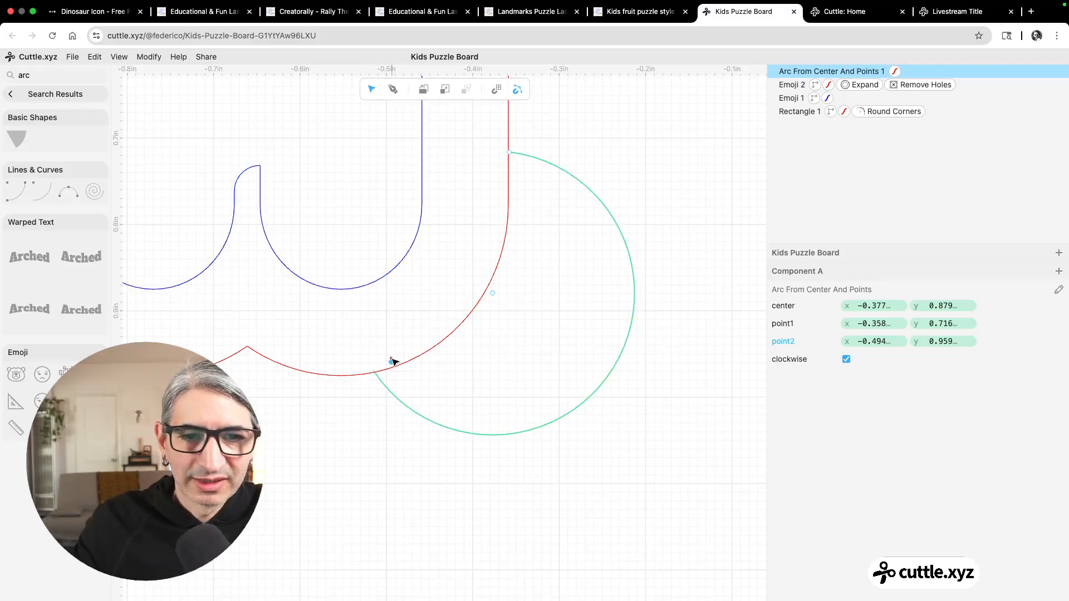
pyautogui.click(408, 449)
pyautogui.scroll(-10, 394, 418)
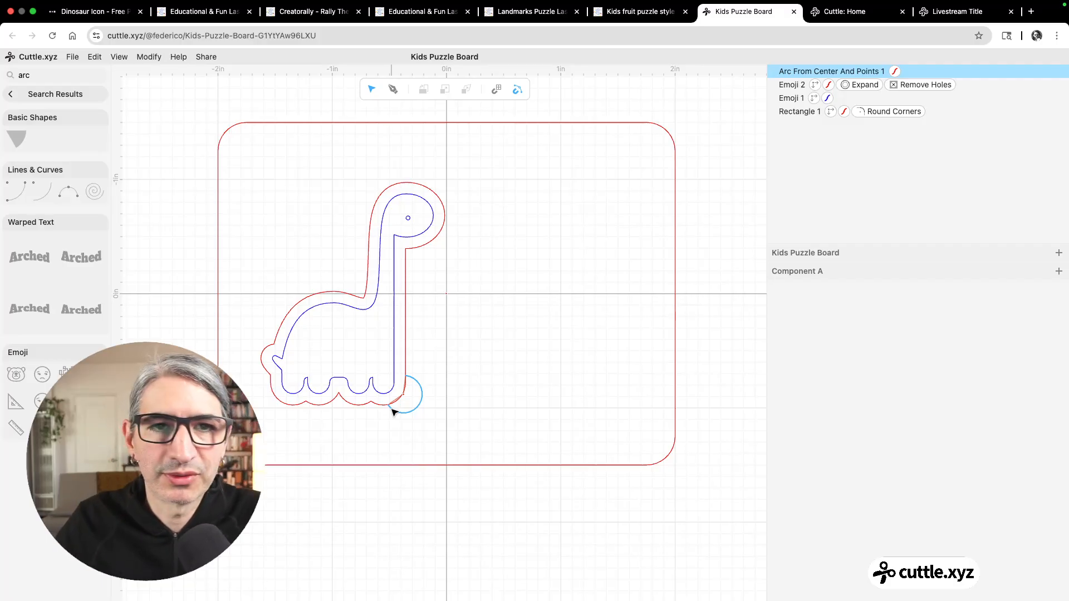
# Step: Clear the shape search and delete the arc at the dinosaur's front foot
pyautogui.press('Escape')
pyautogui.click(12, 94)
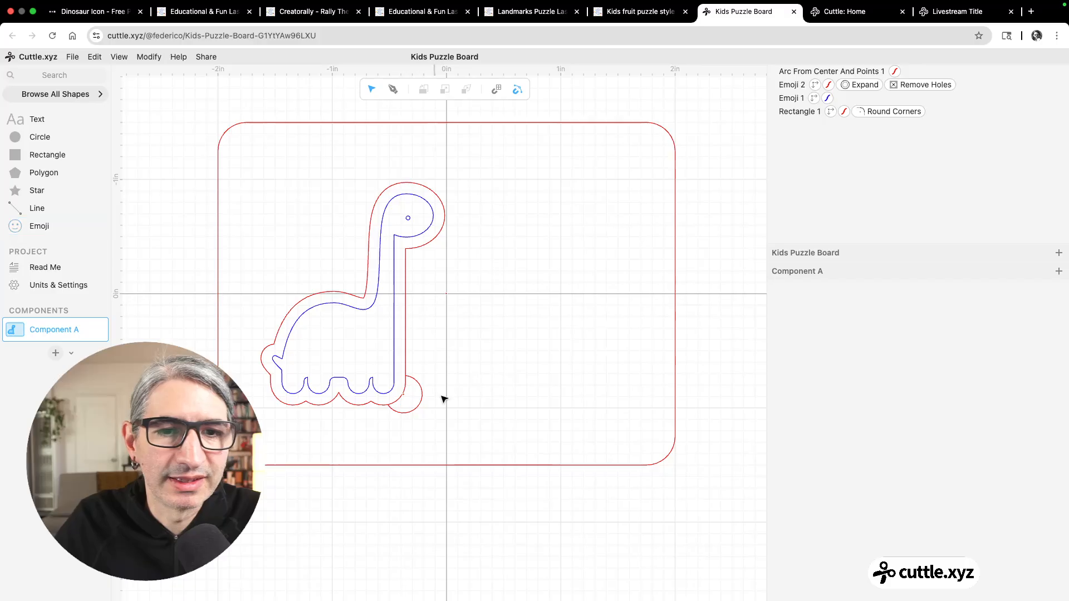
pyautogui.click(421, 394)
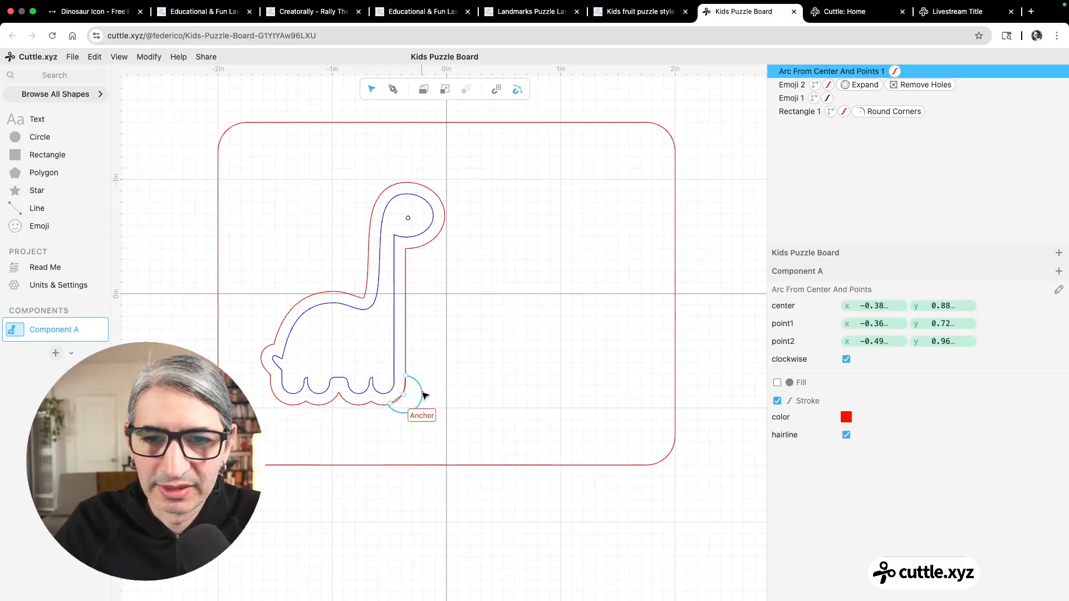
pyautogui.press('Delete')
# Step: Add a circle beside the dinosaur's front leg and set its scale to 0.5
pyautogui.moveTo(15, 137); pyautogui.dragTo(470, 346)
pyautogui.moveTo(860, 364); pyautogui.dragTo(852, 367)
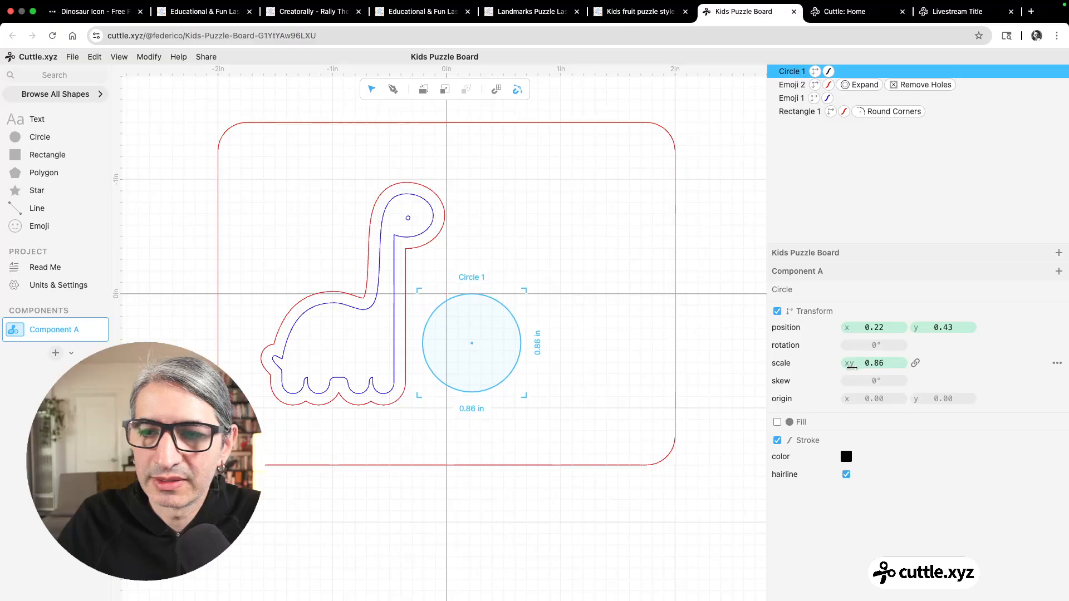
pyautogui.click(852, 367)
pyautogui.write('0.')
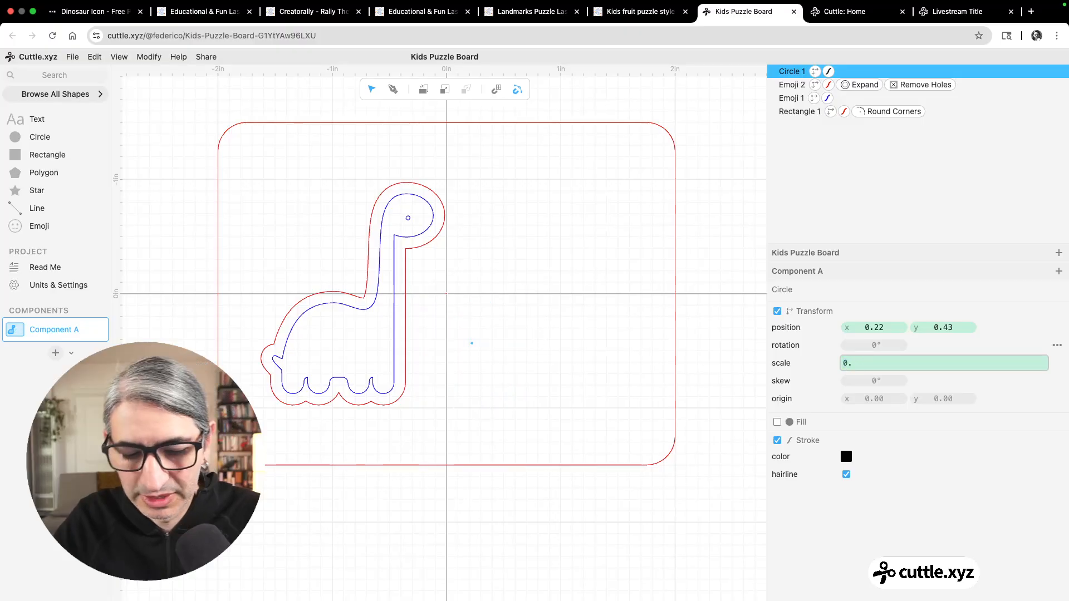
pyautogui.write('5')
pyautogui.press('Return')
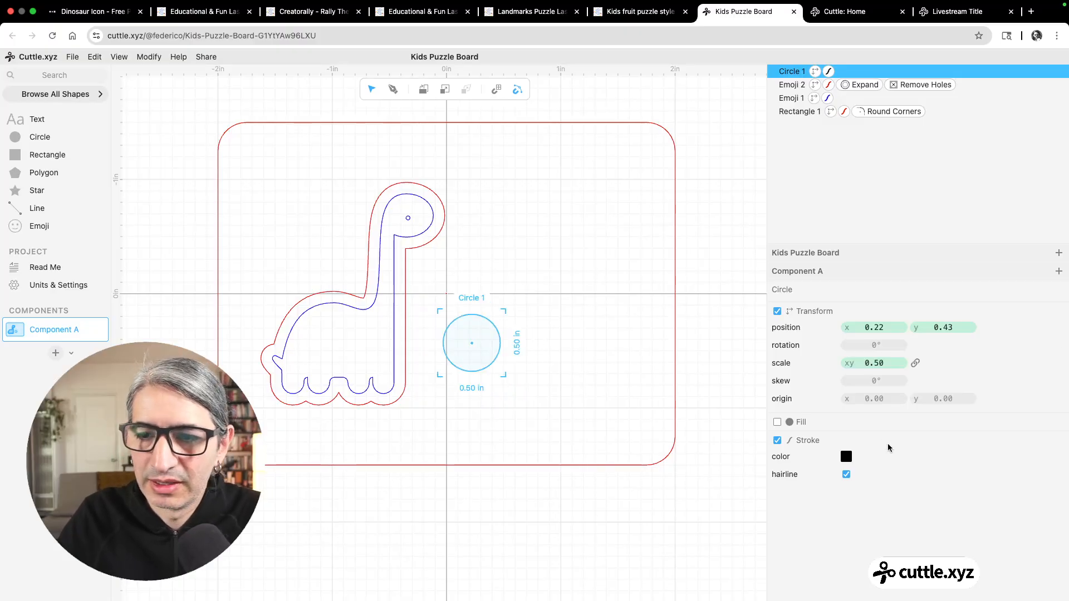
# Step: Set the circle's stroke color to red and move it over the dinosaur's front foot, at about -0.41, 0.92
pyautogui.click(845, 457)
pyautogui.click(930, 437)
pyautogui.click(583, 420)
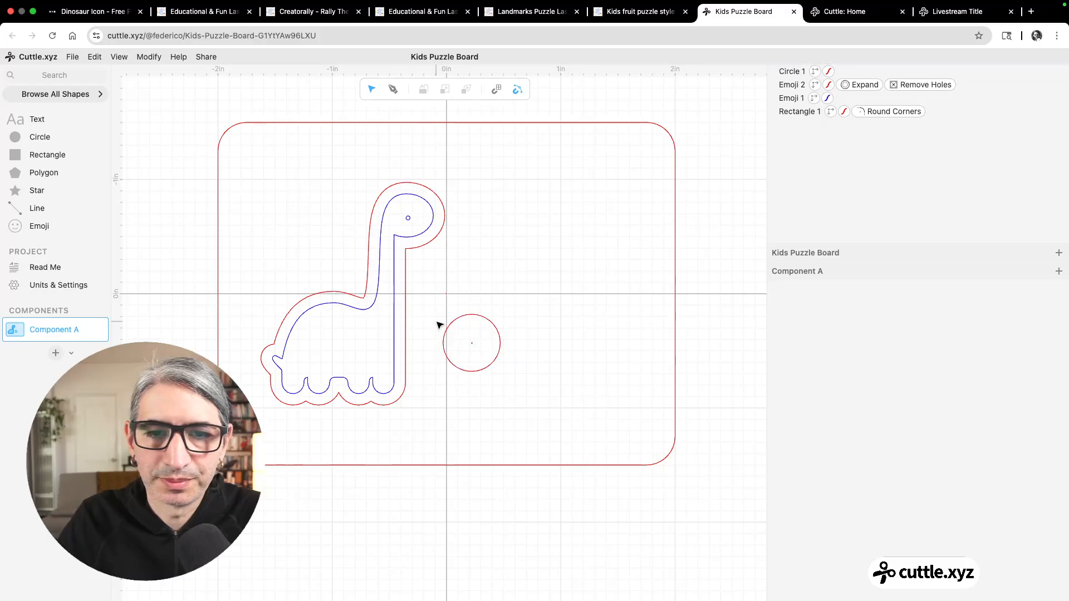
pyautogui.moveTo(477, 347); pyautogui.dragTo(405, 402)
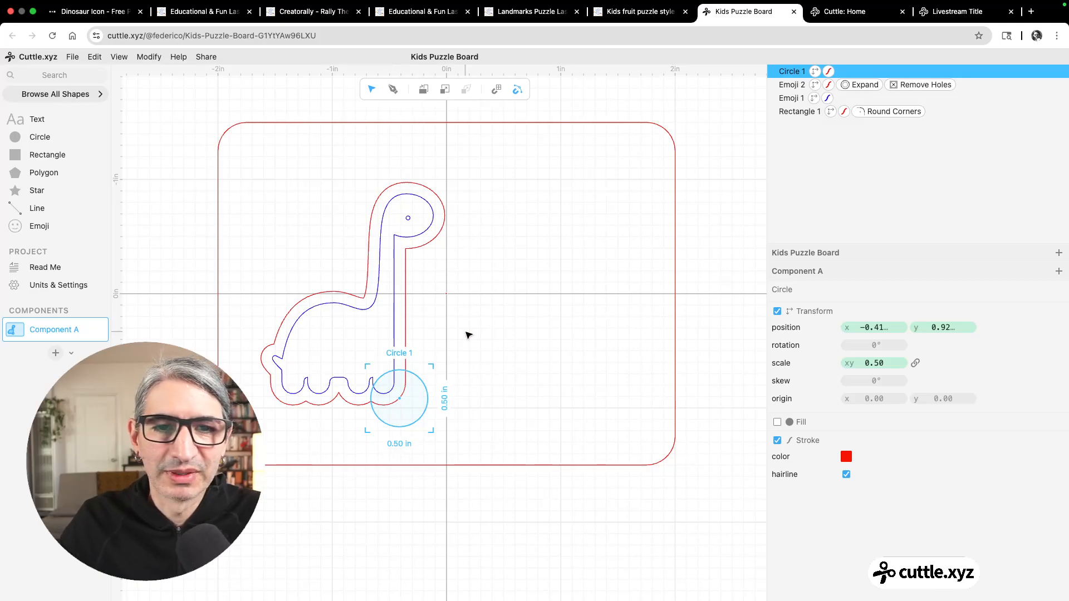
pyautogui.click(473, 330)
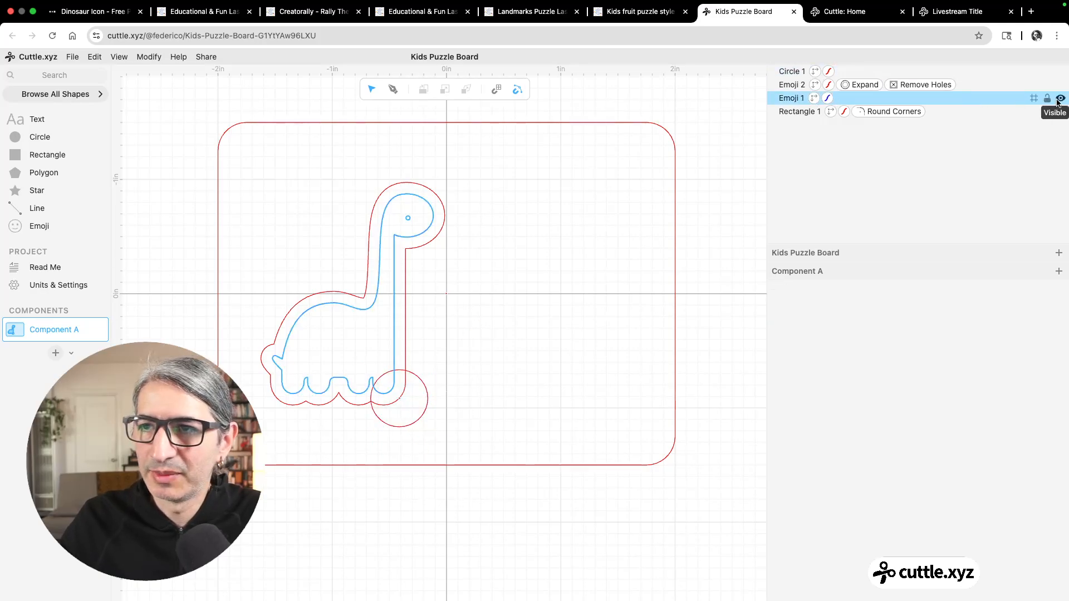
# Step: Hide the original blue dinosaur and the rounded board rectangle to isolate the red dinosaur outline and the circle
pyautogui.click(1061, 99)
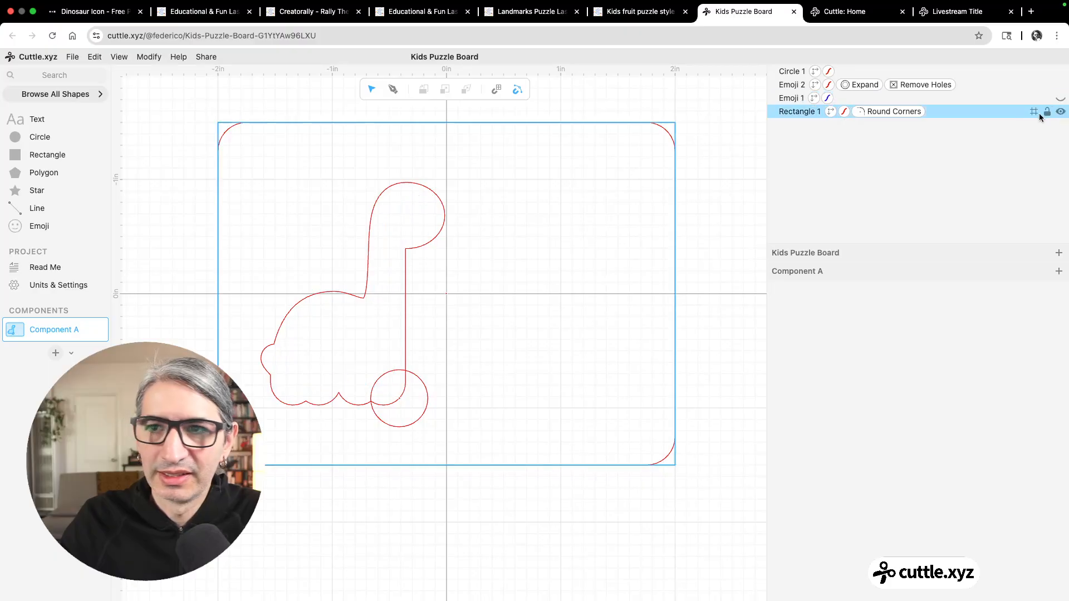
pyautogui.click(1060, 111)
pyautogui.click(397, 403)
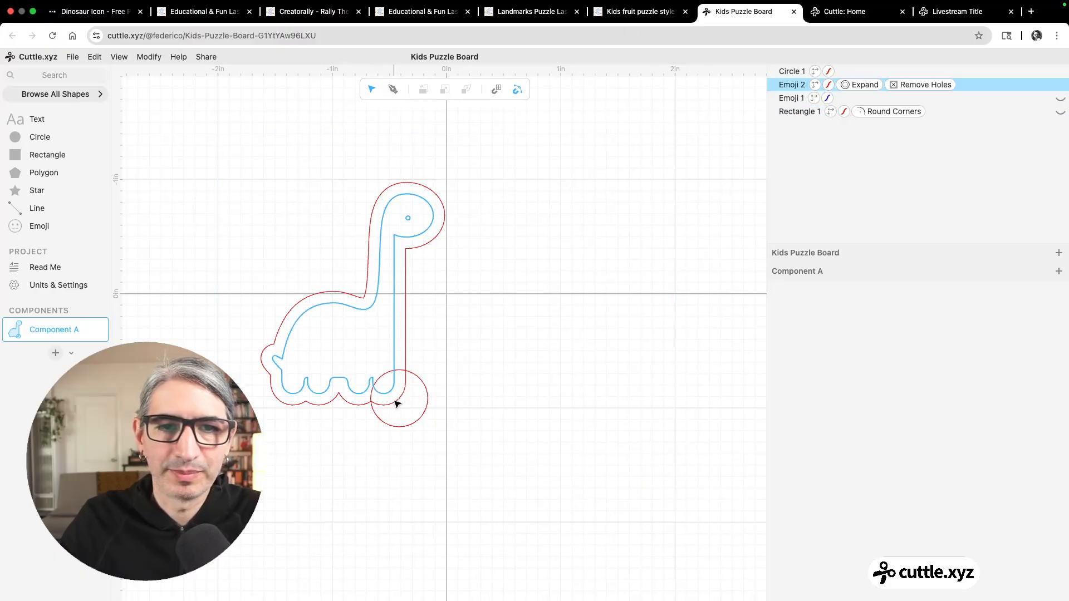
# Step: Reorder the shapes so the circle sits directly beneath the red dinosaur outline
pyautogui.click(436, 382)
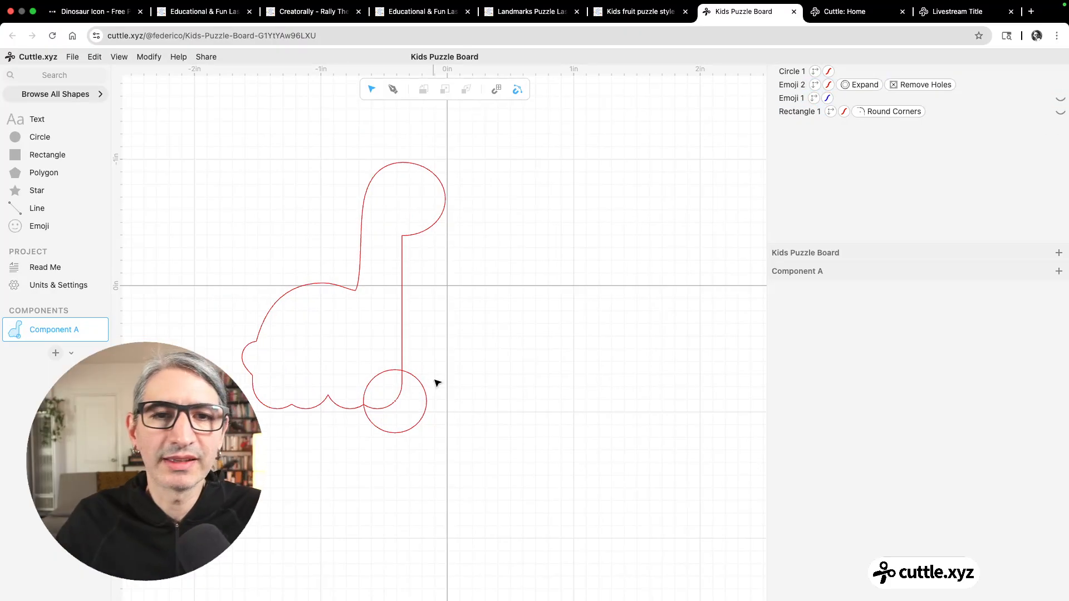
pyautogui.scroll(5, 442, 362)
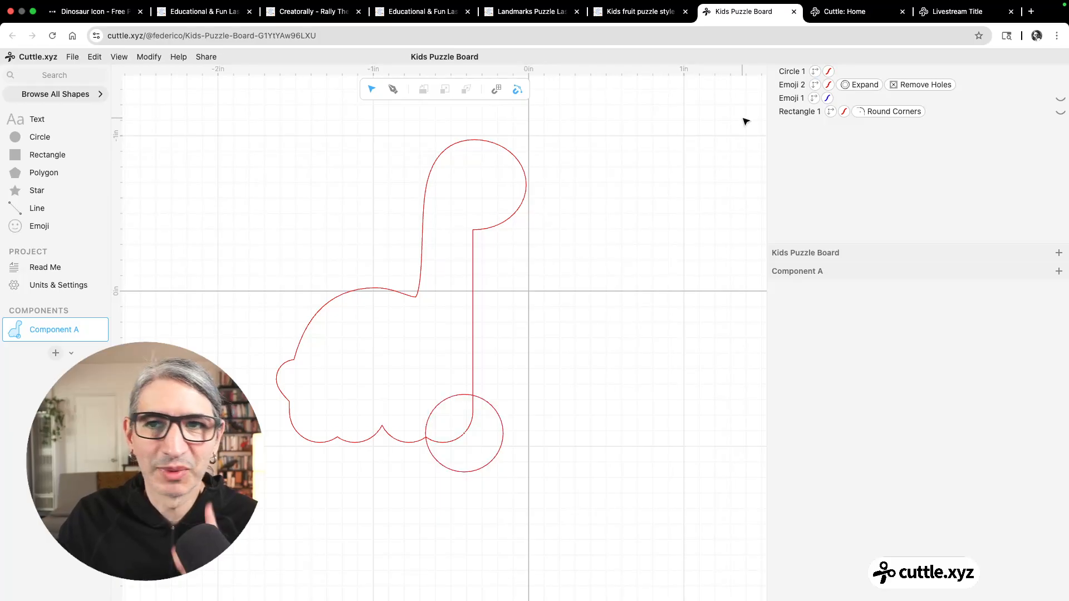
pyautogui.click(787, 71)
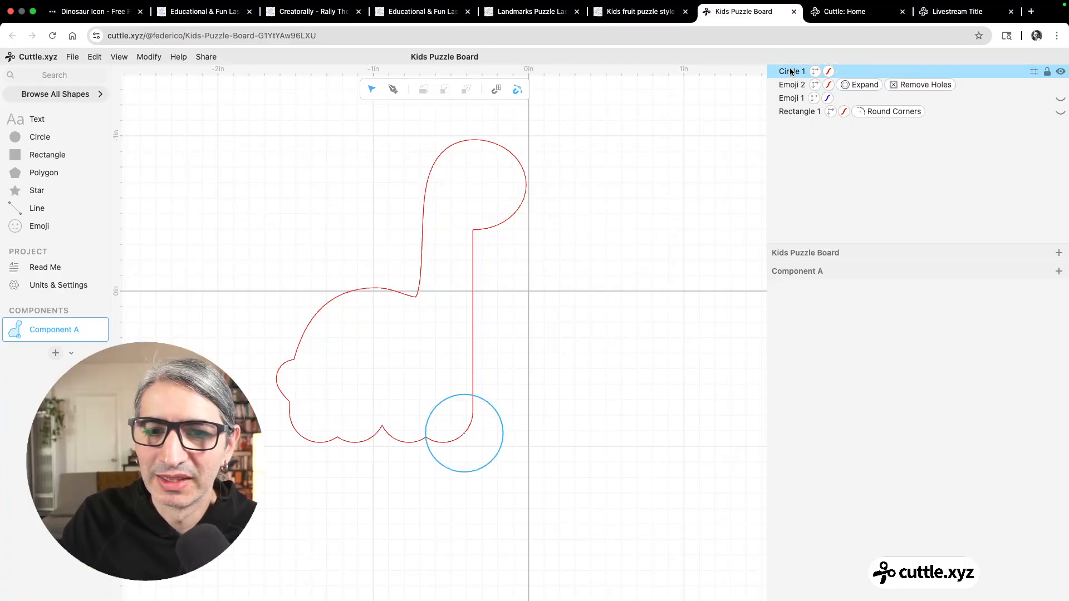
pyautogui.click(506, 240)
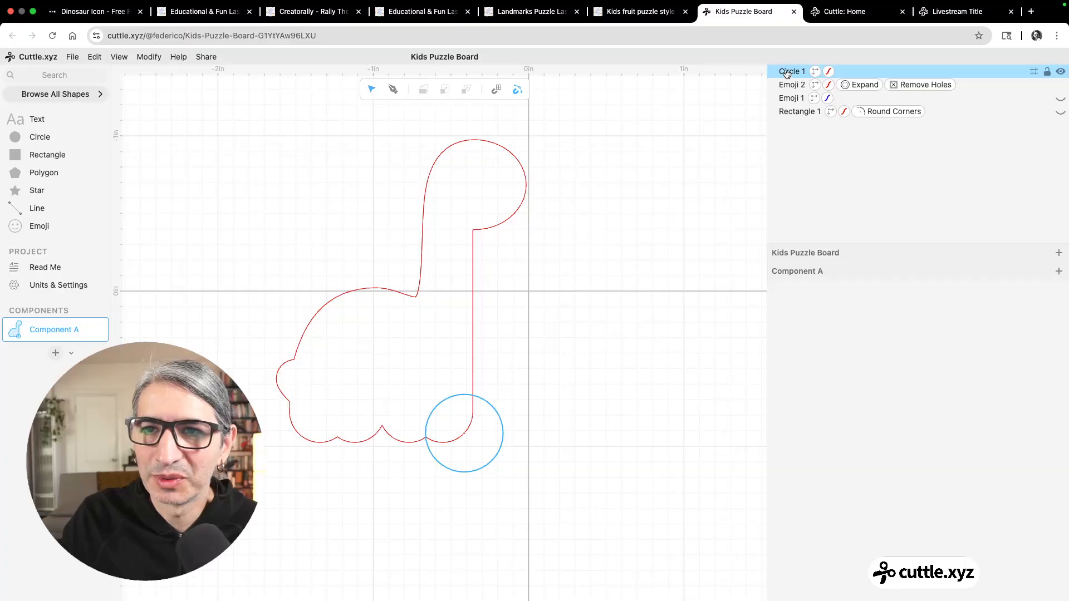
pyautogui.moveTo(786, 73); pyautogui.dragTo(788, 86)
pyautogui.click(695, 146)
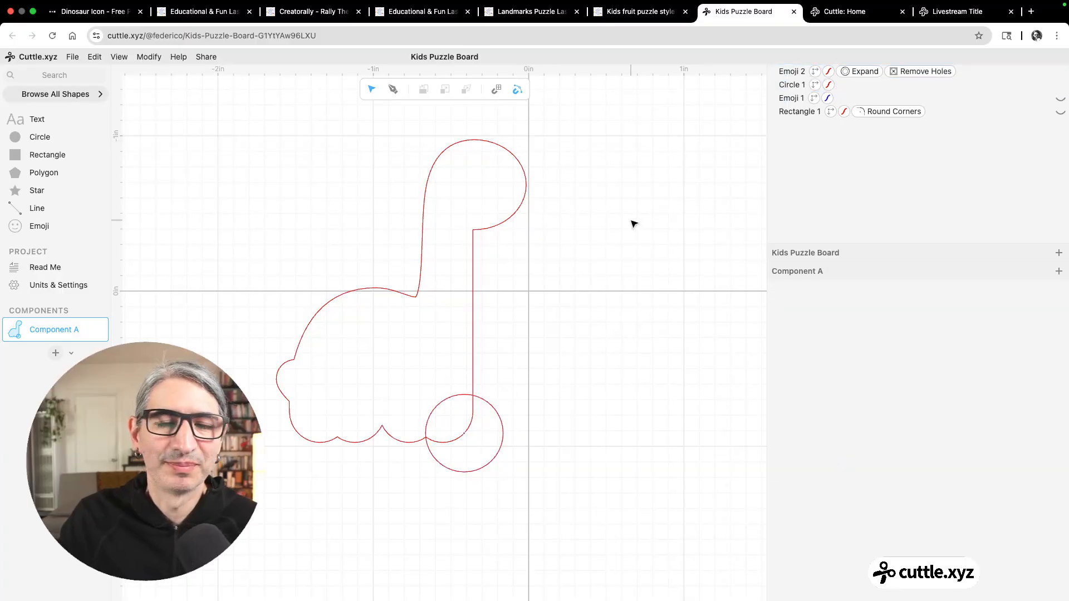
# Step: Apply a Mask modifier to the red dinosaur outline and the circle together
pyautogui.moveTo(212, 136); pyautogui.dragTo(554, 492)
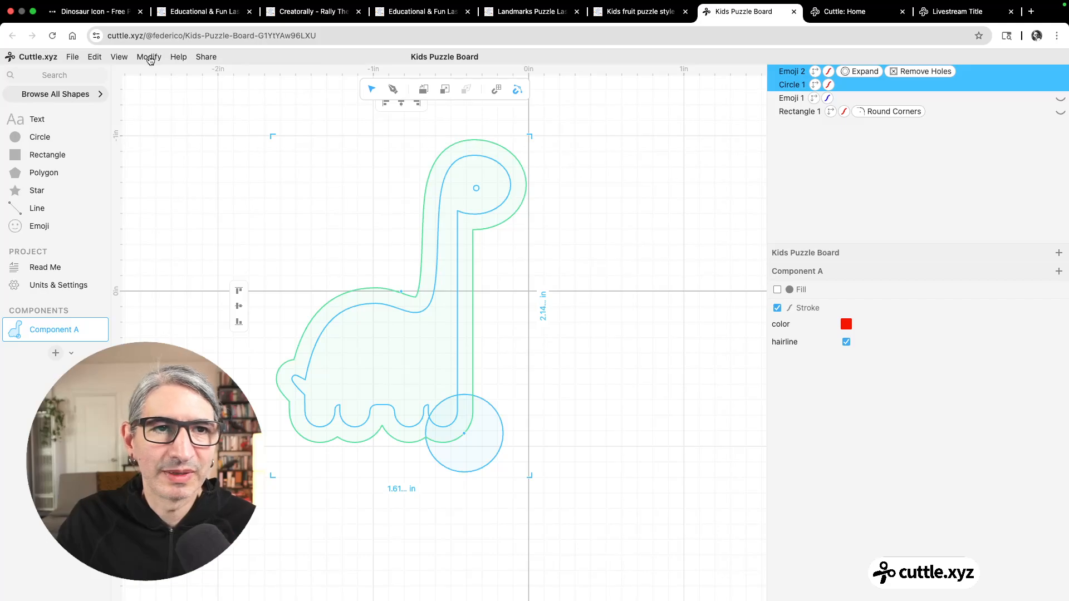
pyautogui.click(150, 58)
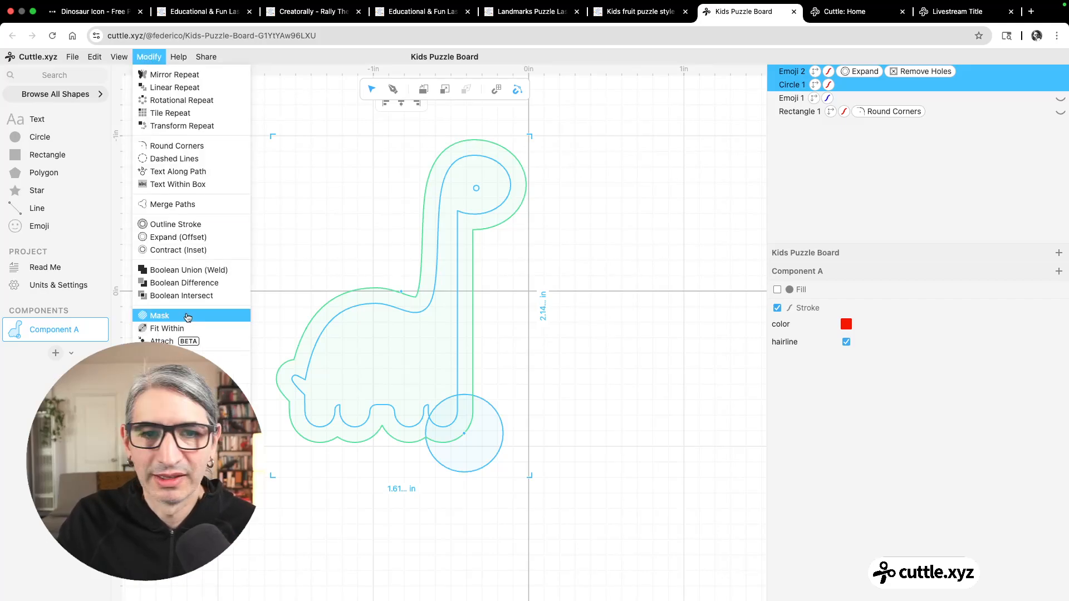
pyautogui.click(187, 316)
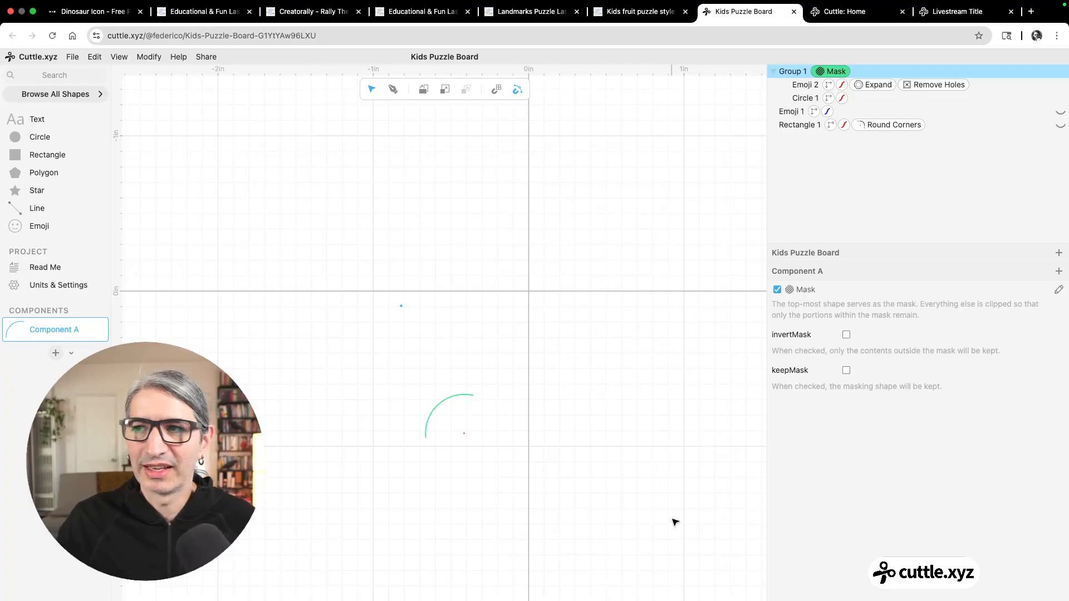
pyautogui.scroll(1, 551, 500)
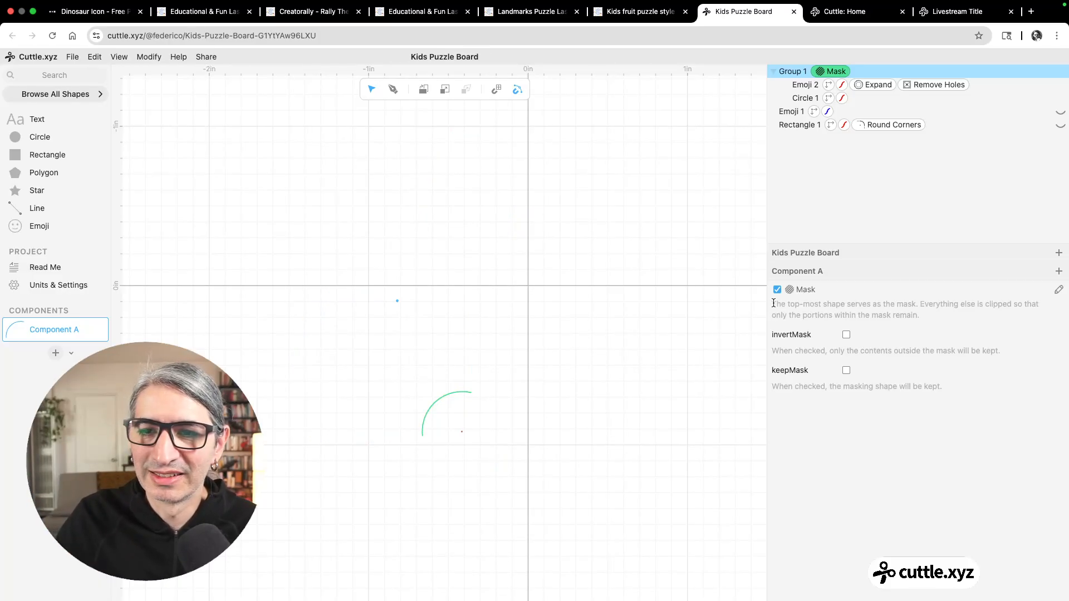
pyautogui.moveTo(772, 305); pyautogui.dragTo(916, 309)
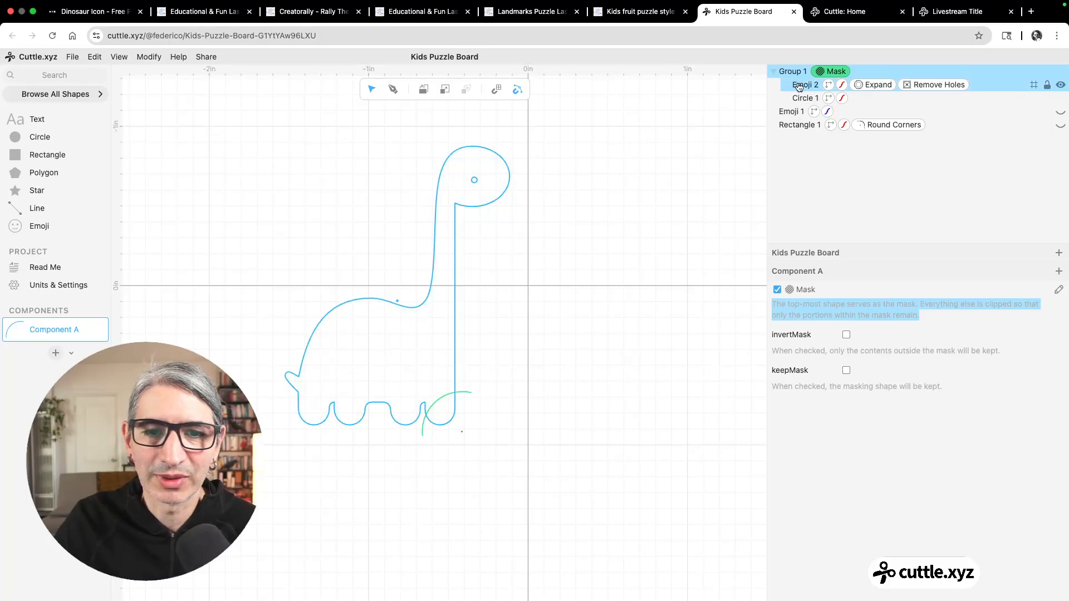
pyautogui.click(673, 353)
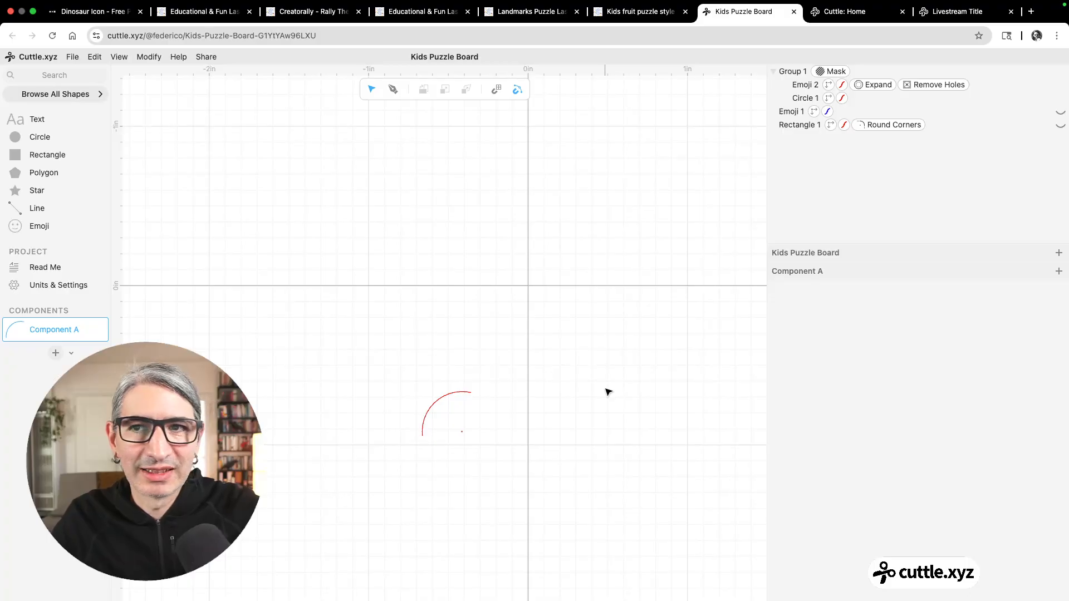
# Step: Turn on invertMask and keepMask for the group of dinosaur outline and circle
pyautogui.click(828, 74)
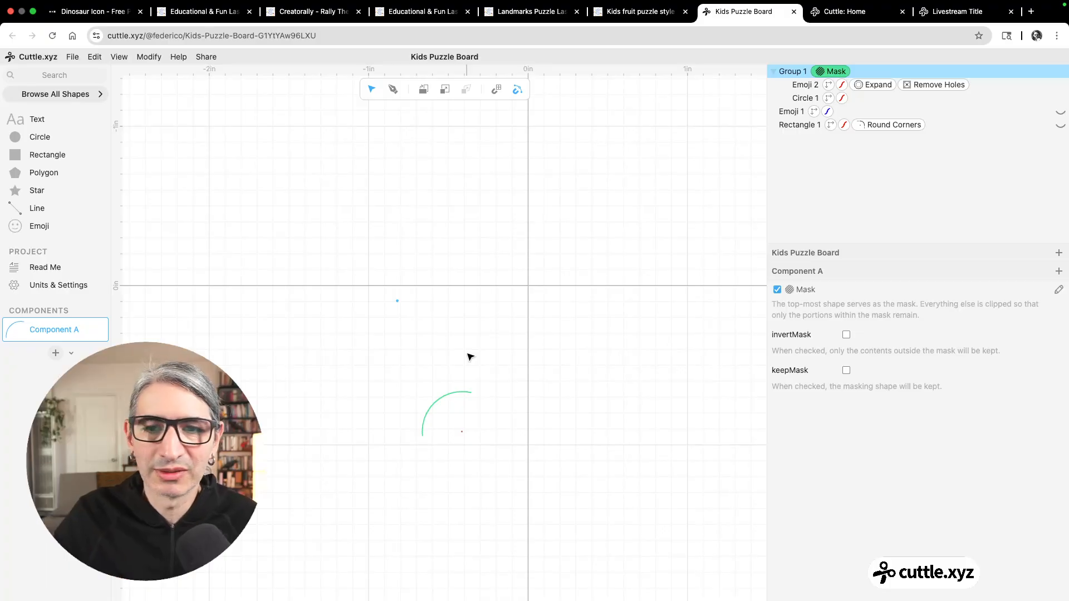
pyautogui.click(846, 336)
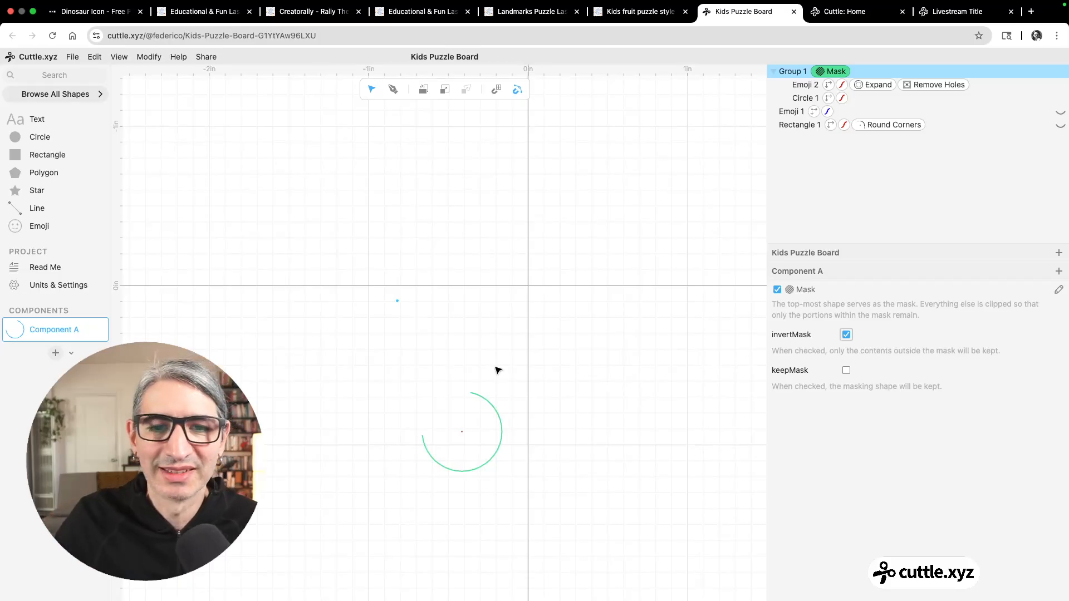
pyautogui.click(544, 349)
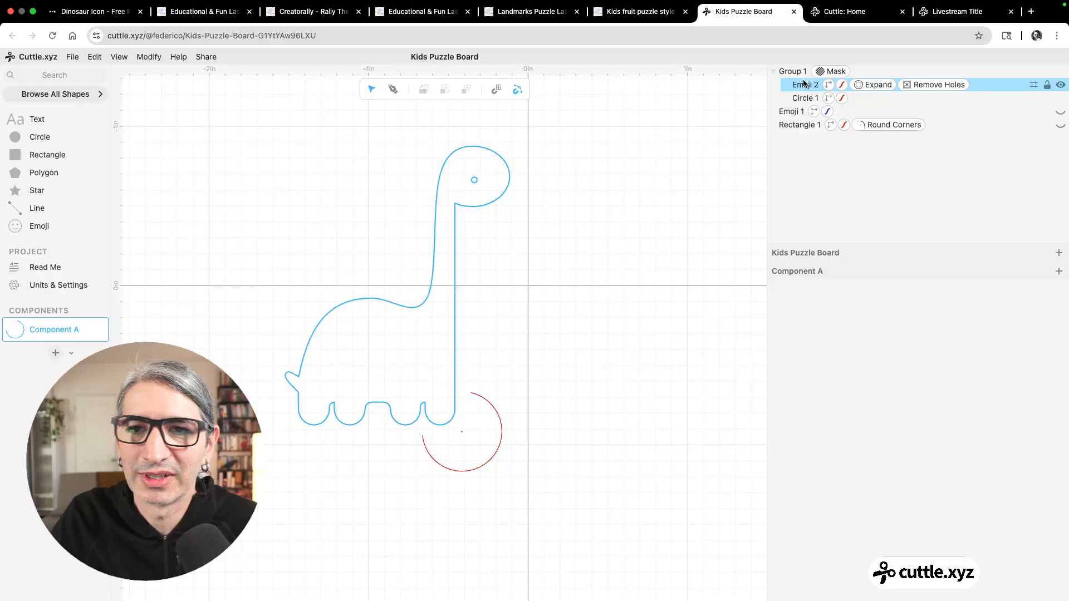
pyautogui.click(821, 71)
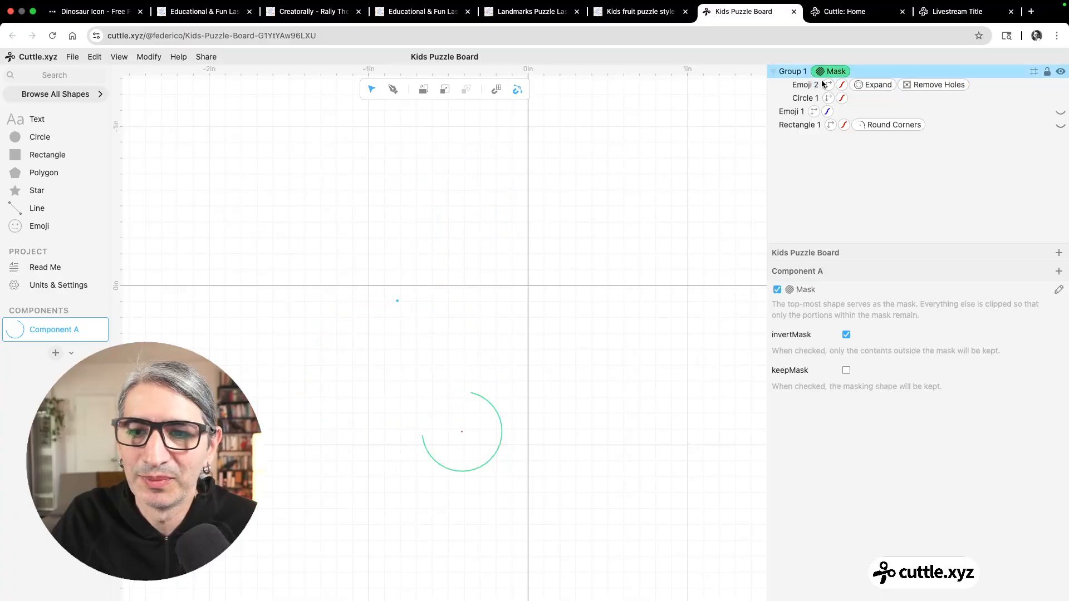
pyautogui.click(846, 371)
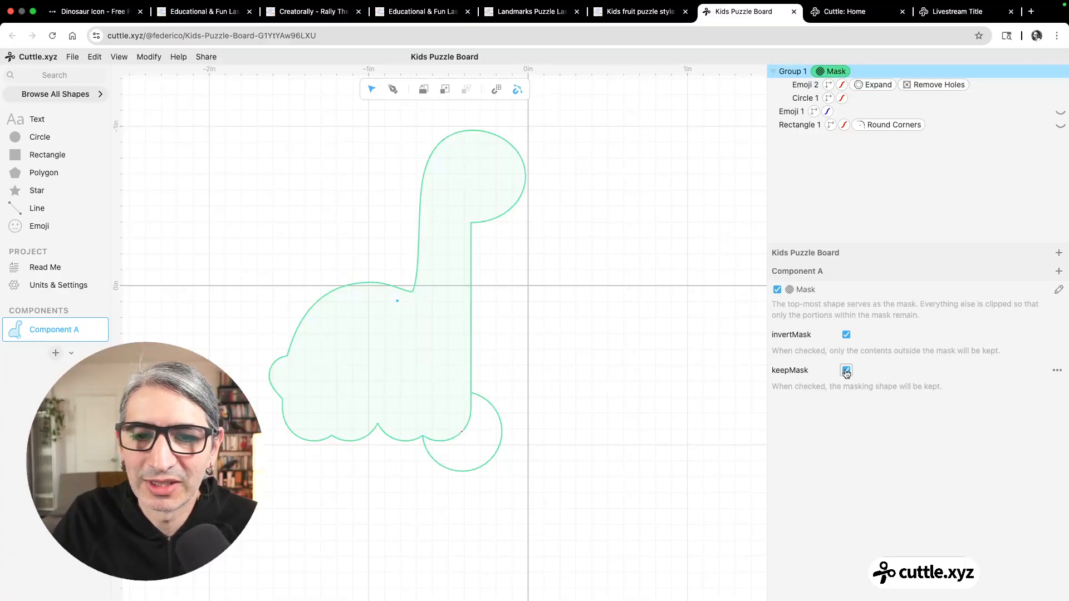
pyautogui.click(649, 465)
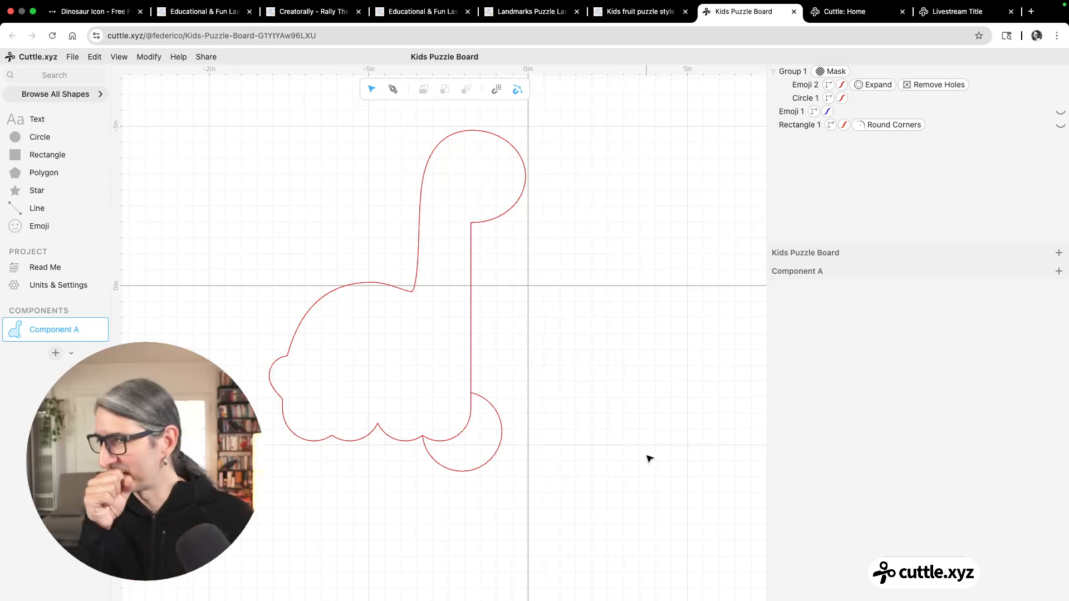
# Step: Try using the circle as the mask by moving the dinosaur outline beneath it and turning keepMask off
pyautogui.click(797, 88)
pyautogui.click(832, 71)
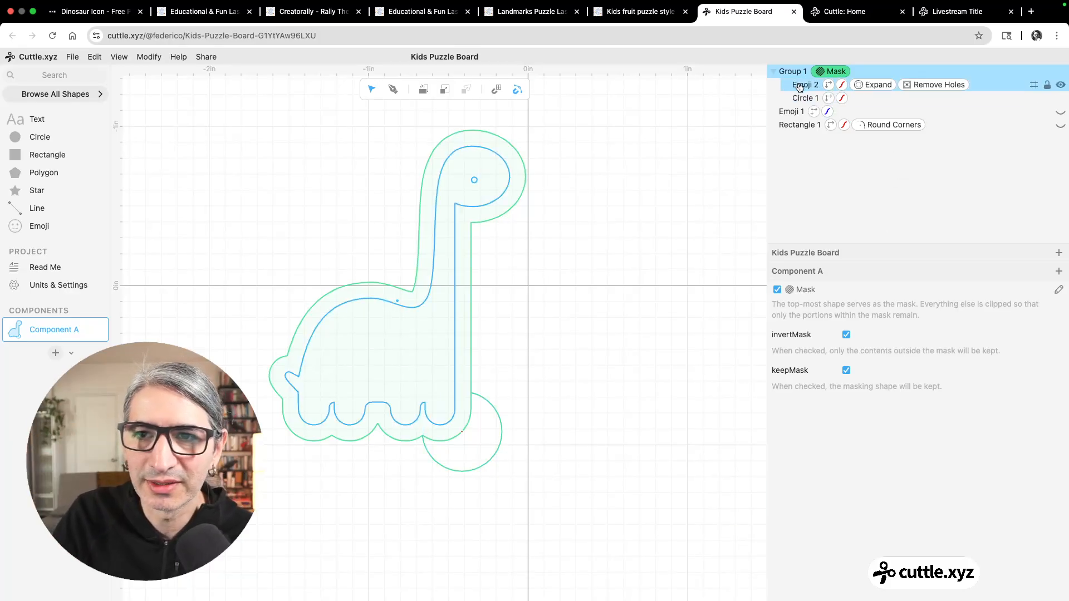
pyautogui.moveTo(799, 83); pyautogui.dragTo(801, 98)
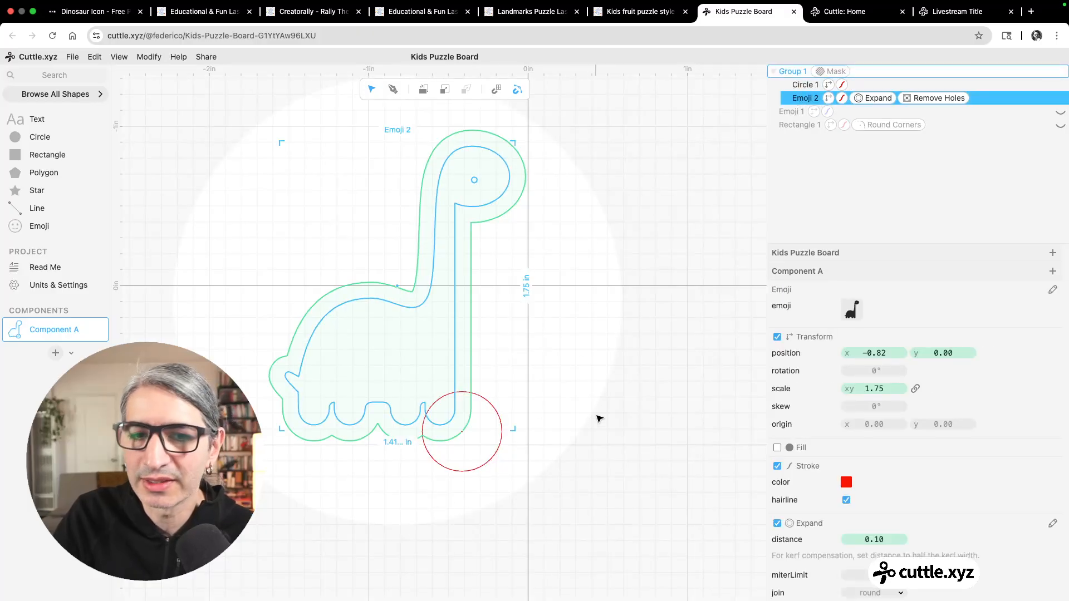
pyautogui.click(598, 419)
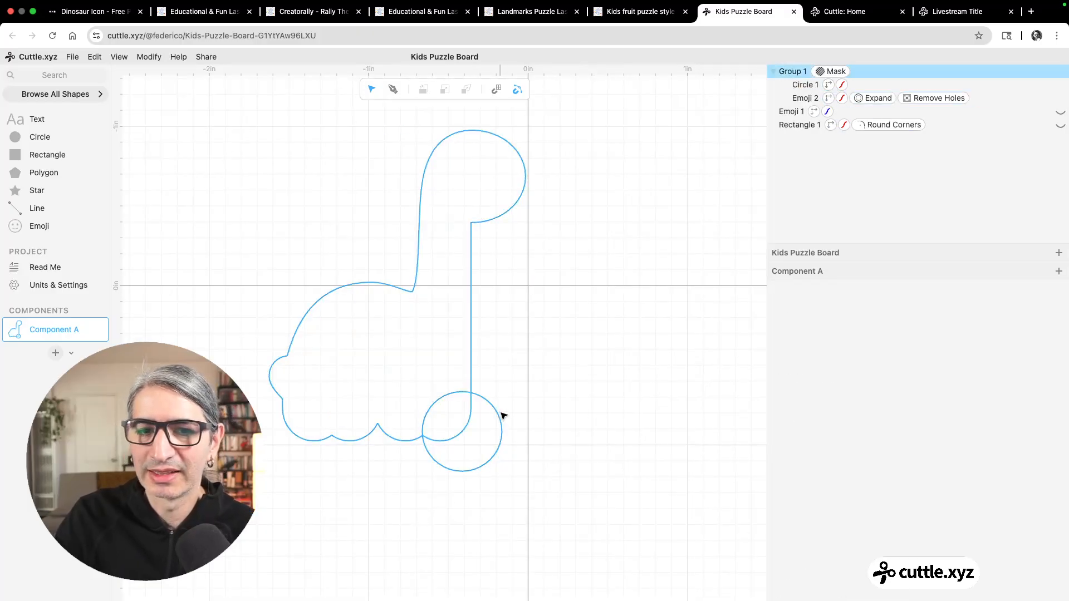
pyautogui.click(833, 73)
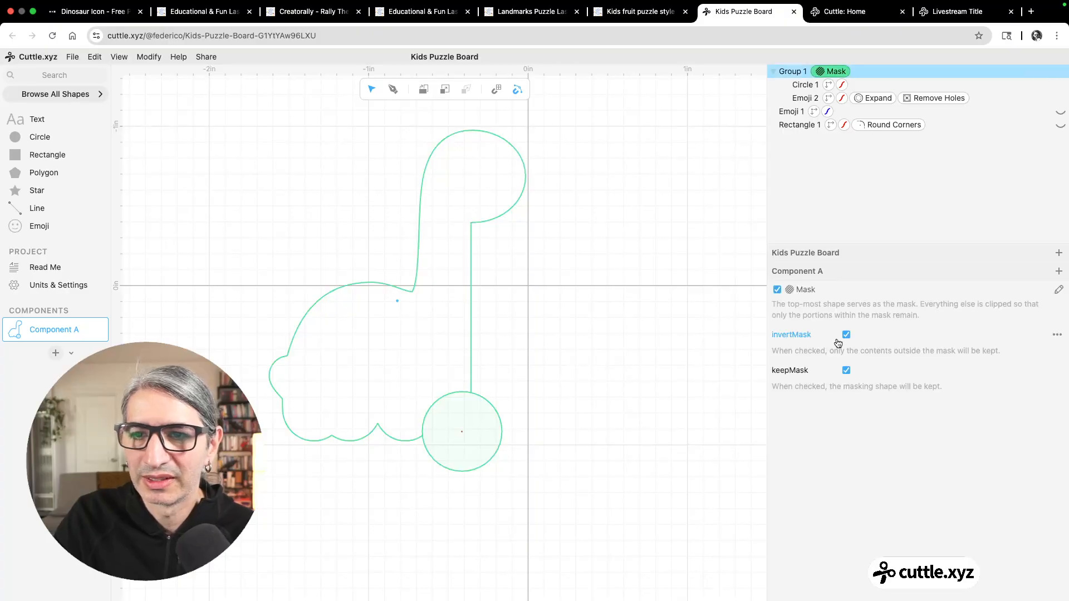
pyautogui.click(846, 370)
pyautogui.click(631, 390)
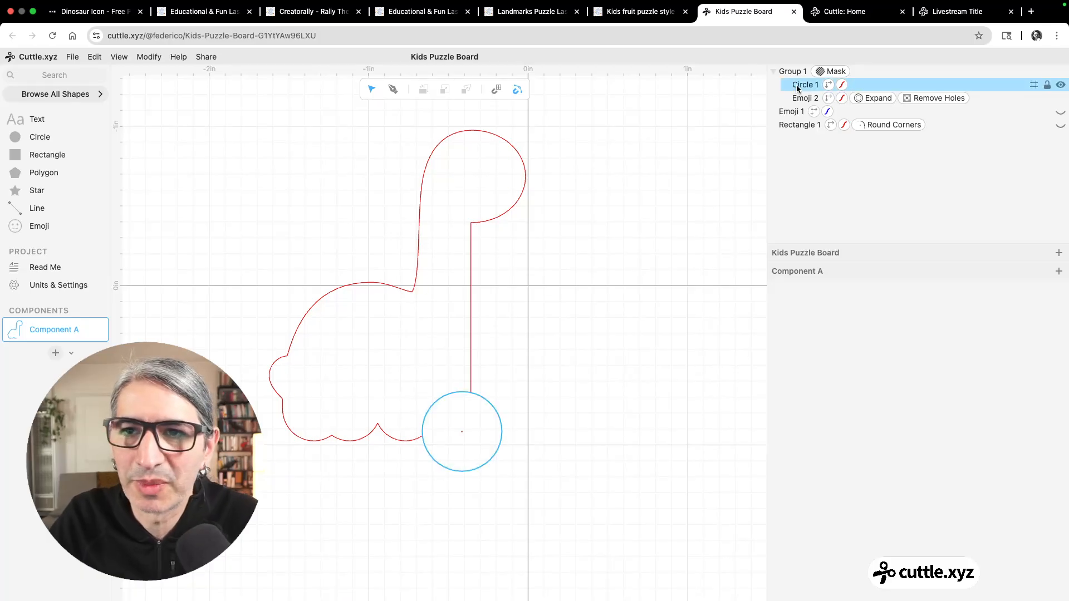
# Step: Move the circle back beneath the dinosaur outline in the mask group and turn keepMask on again
pyautogui.moveTo(799, 88); pyautogui.dragTo(800, 103)
pyautogui.click(672, 154)
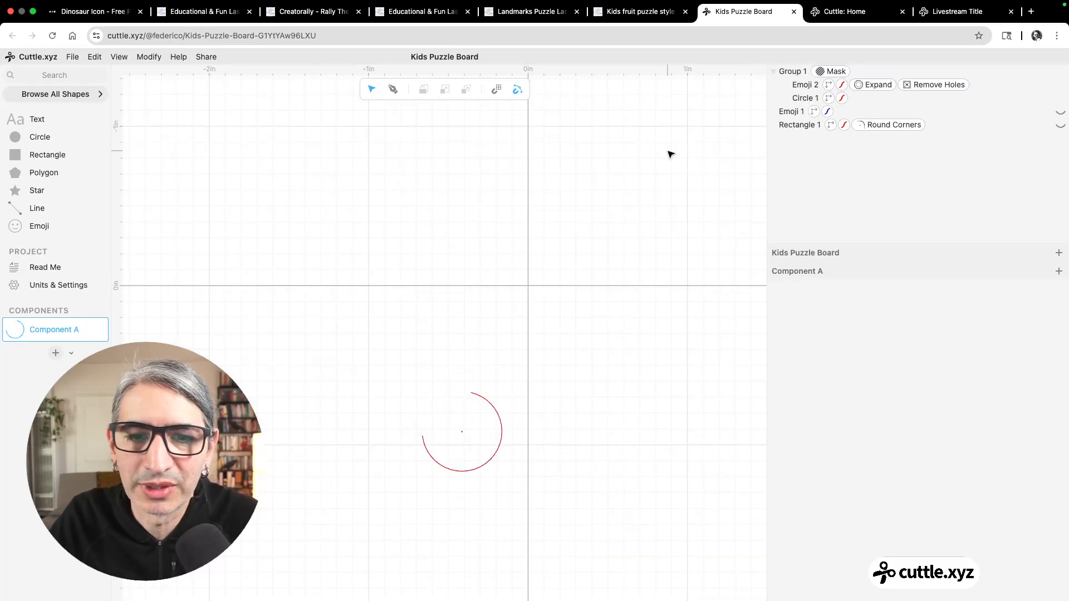
pyautogui.click(835, 71)
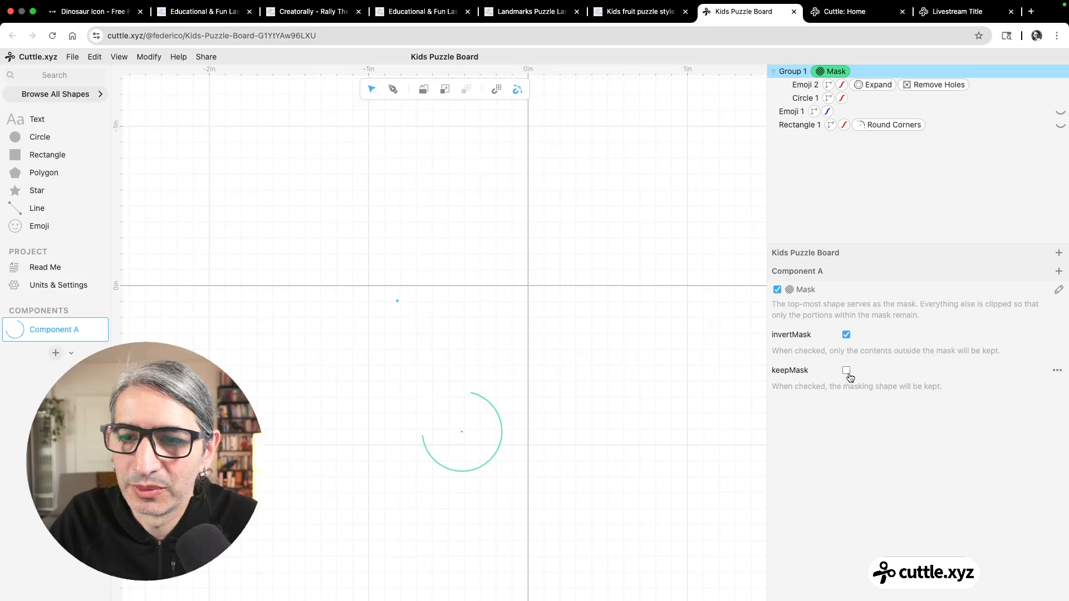
pyautogui.click(846, 370)
pyautogui.click(680, 384)
# Step: Show the original blue dinosaur and the rounded board rectangle again
pyautogui.scroll(-5, 678, 367)
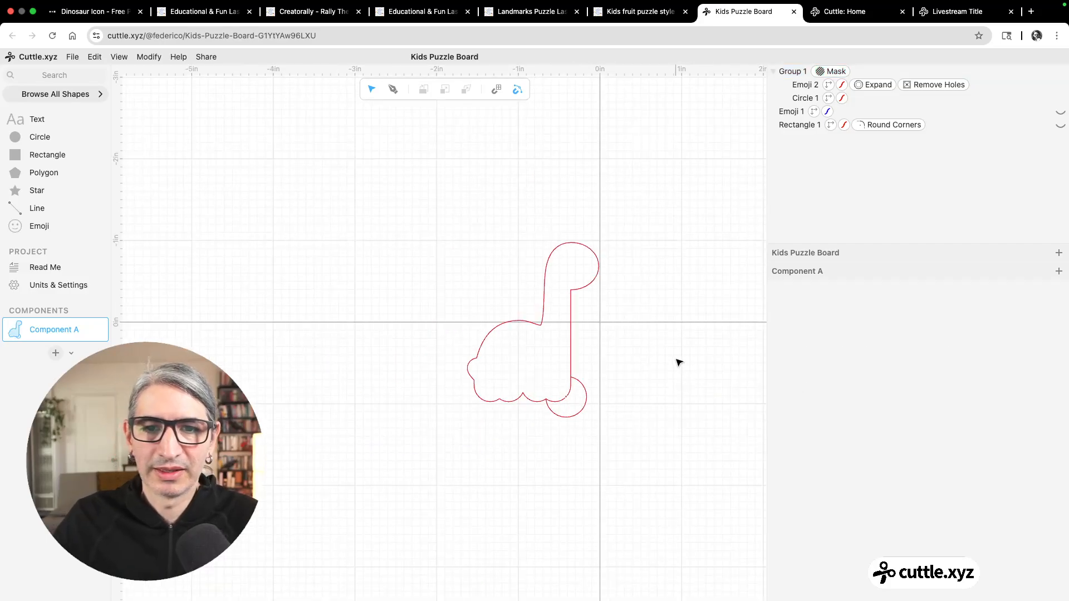
pyautogui.moveTo(679, 363); pyautogui.dragTo(537, 336)
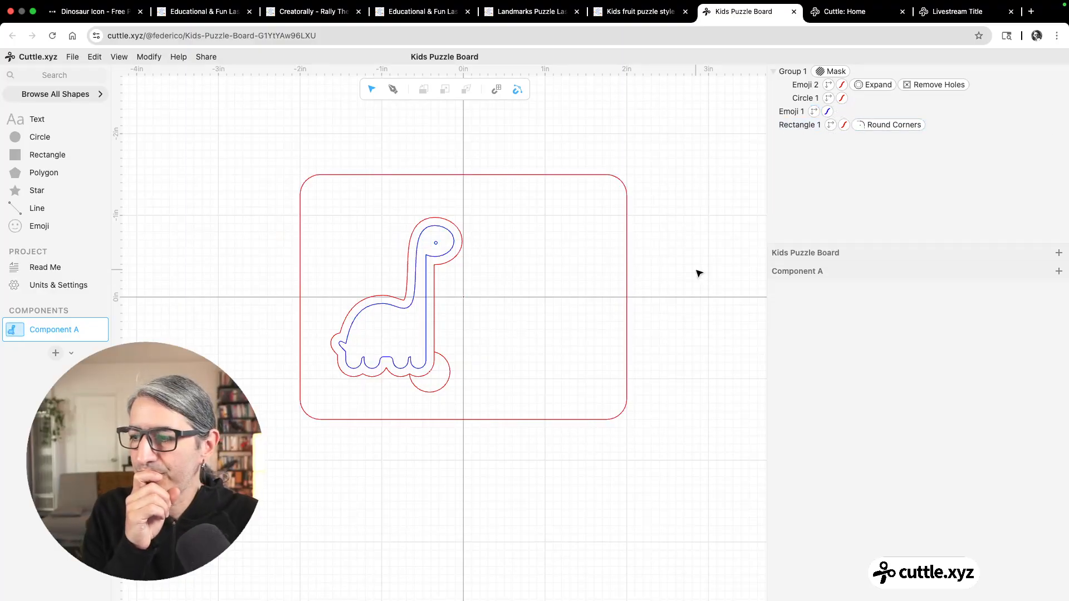
pyautogui.scroll(-1, 648, 201)
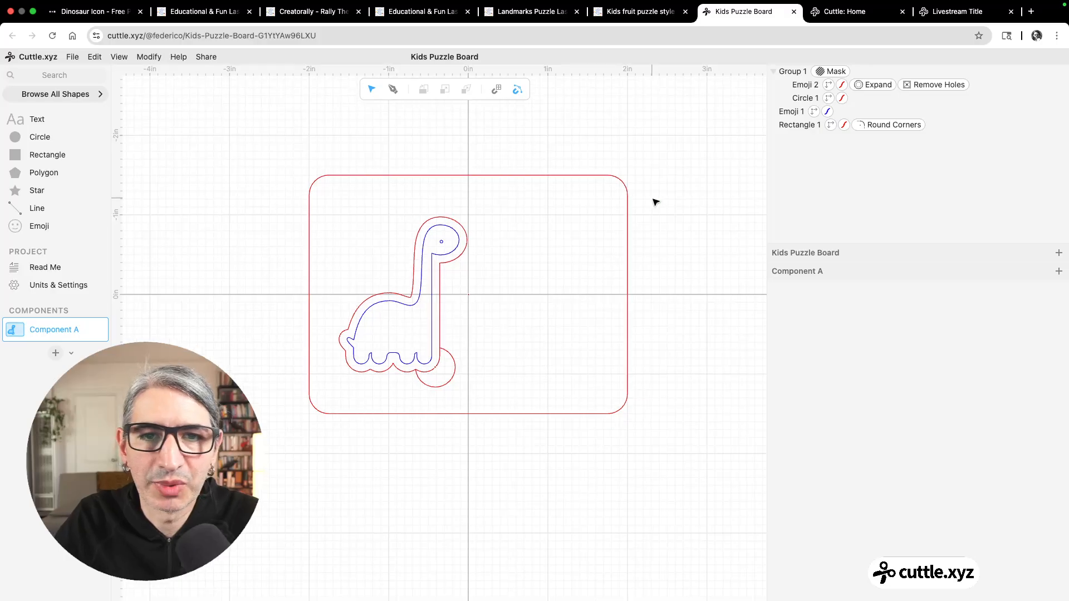
pyautogui.moveTo(655, 202); pyautogui.dragTo(606, 198)
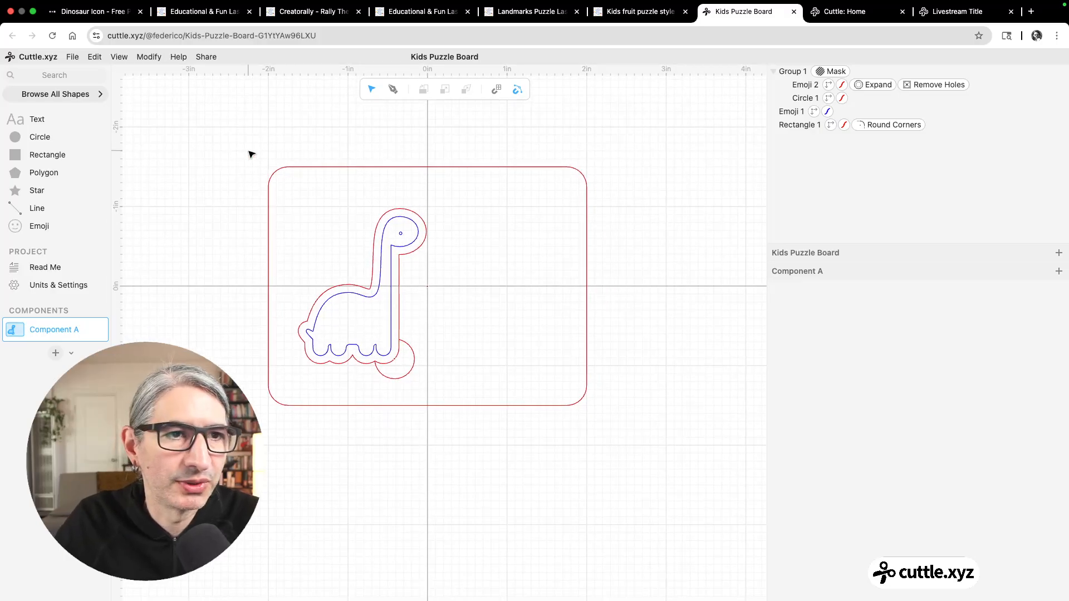
# Step: Add an emoji at about 1.14, 0.00 on the board and change it to the solid T-rex icon from the Noun Project dinosaur icons
pyautogui.moveTo(23, 226); pyautogui.dragTo(518, 288)
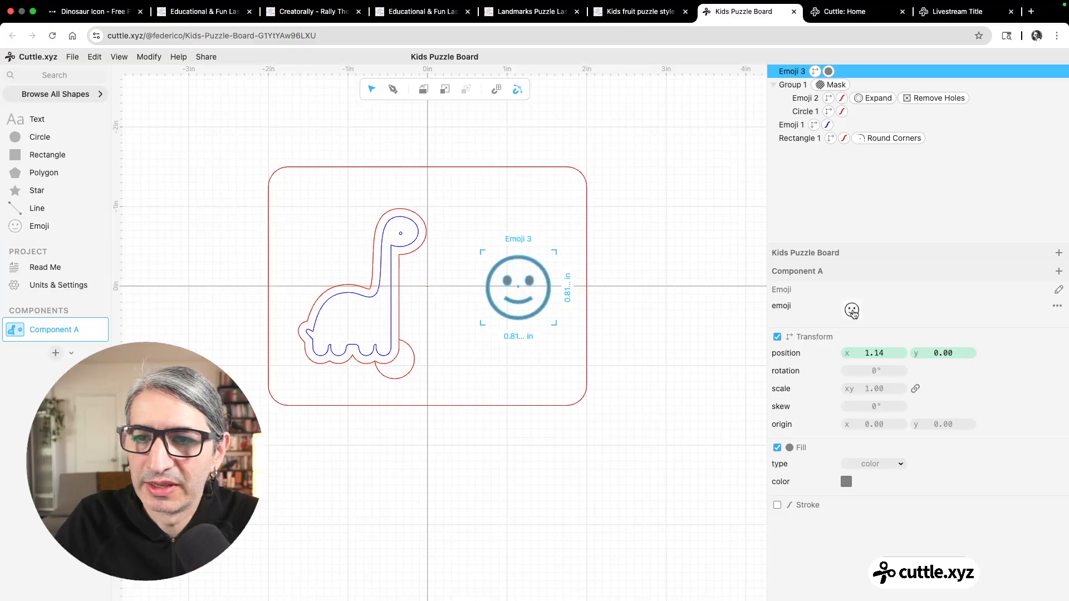
pyautogui.click(852, 309)
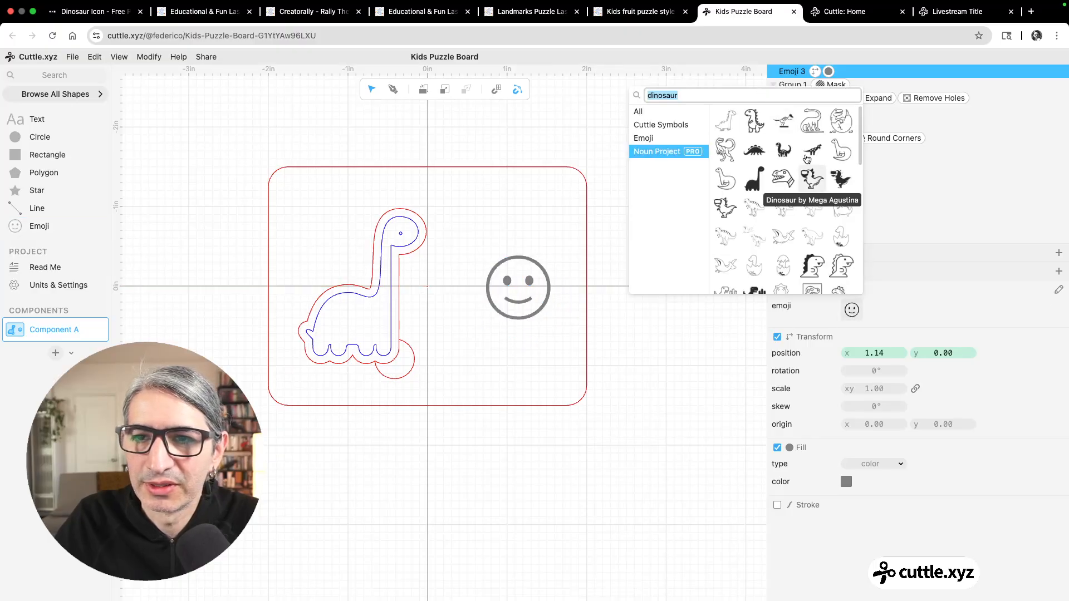
pyautogui.scroll(-3, 741, 211)
pyautogui.click(814, 250)
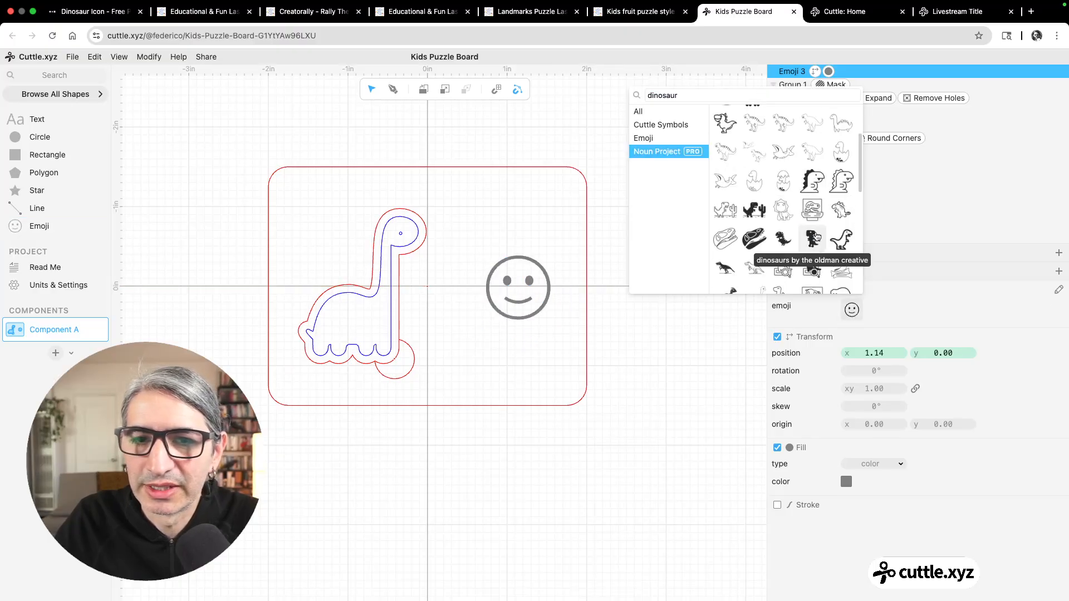
pyautogui.click(679, 384)
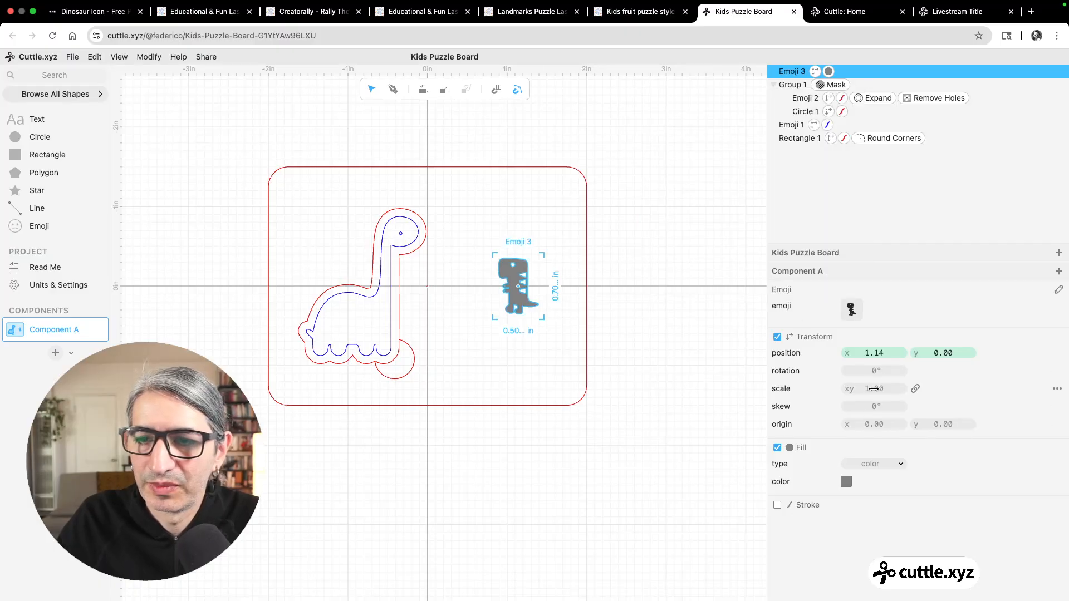
# Step: Enlarge the T-rex icon to a scale of 2.50
pyautogui.click(873, 389)
pyautogui.write('.')
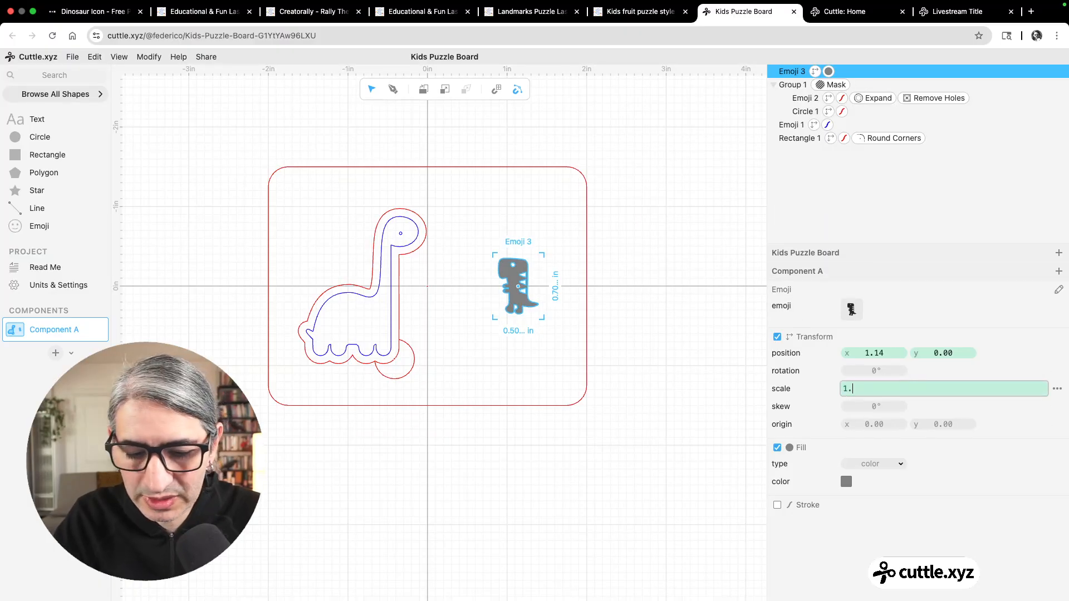
pyautogui.write('75')
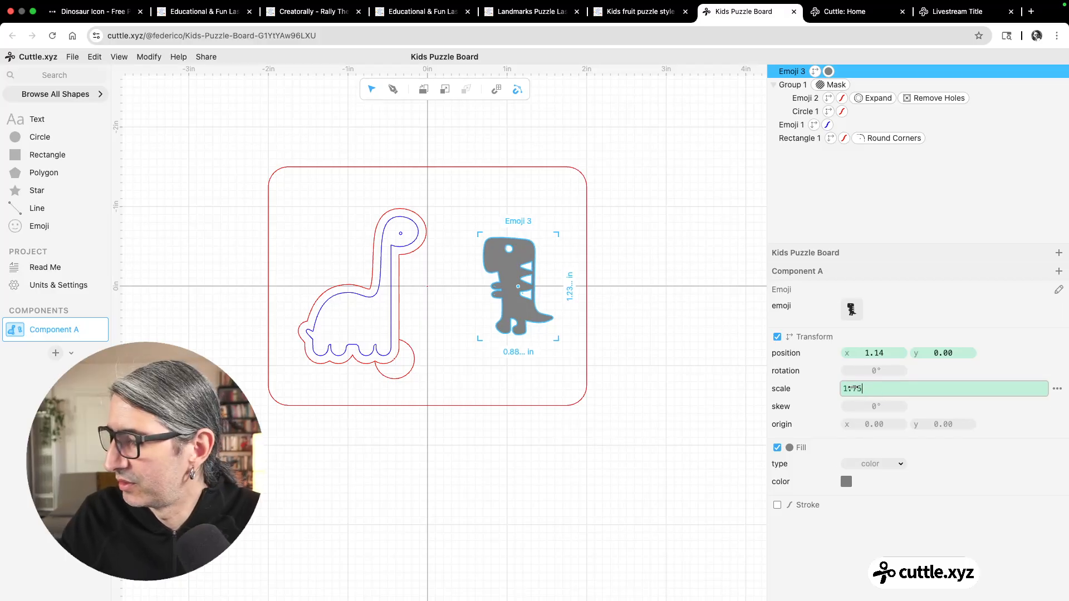
pyautogui.moveTo(851, 389); pyautogui.dragTo(981, 383)
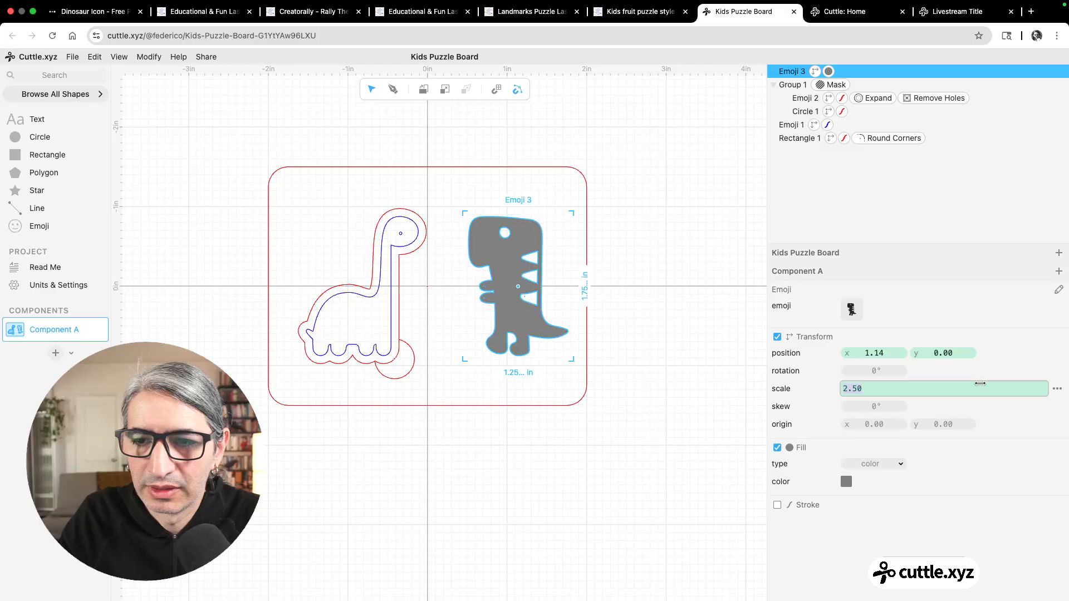
# Step: Move the T-rex icon to about x 0.96 on the board and give it no fill and a blue hairline stroke
pyautogui.click(609, 395)
pyautogui.moveTo(523, 287); pyautogui.dragTo(508, 287)
pyautogui.click(845, 482)
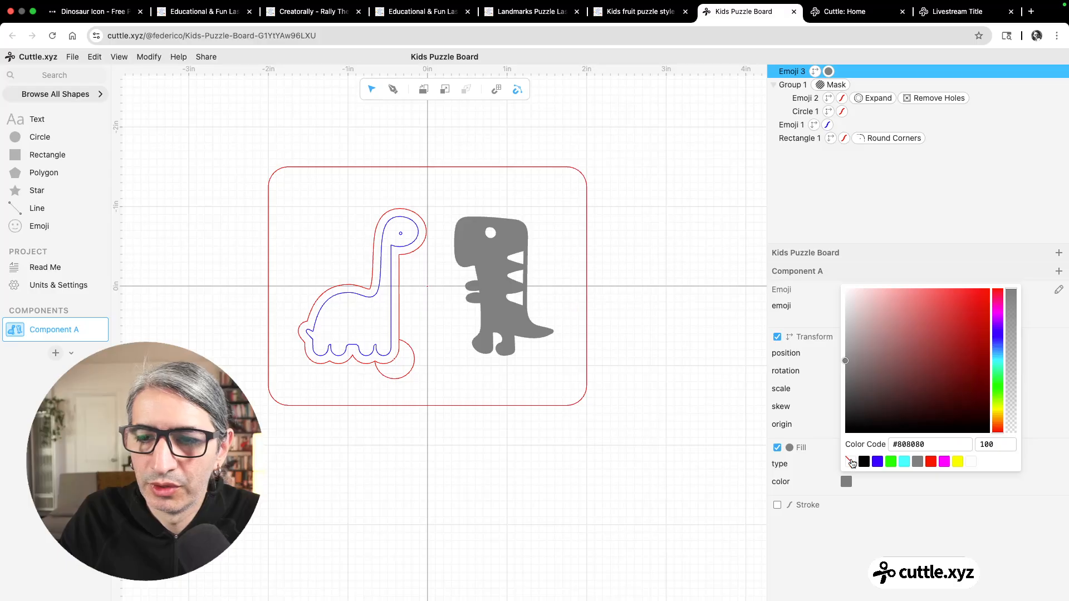
pyautogui.click(850, 461)
pyautogui.click(777, 506)
pyautogui.click(847, 521)
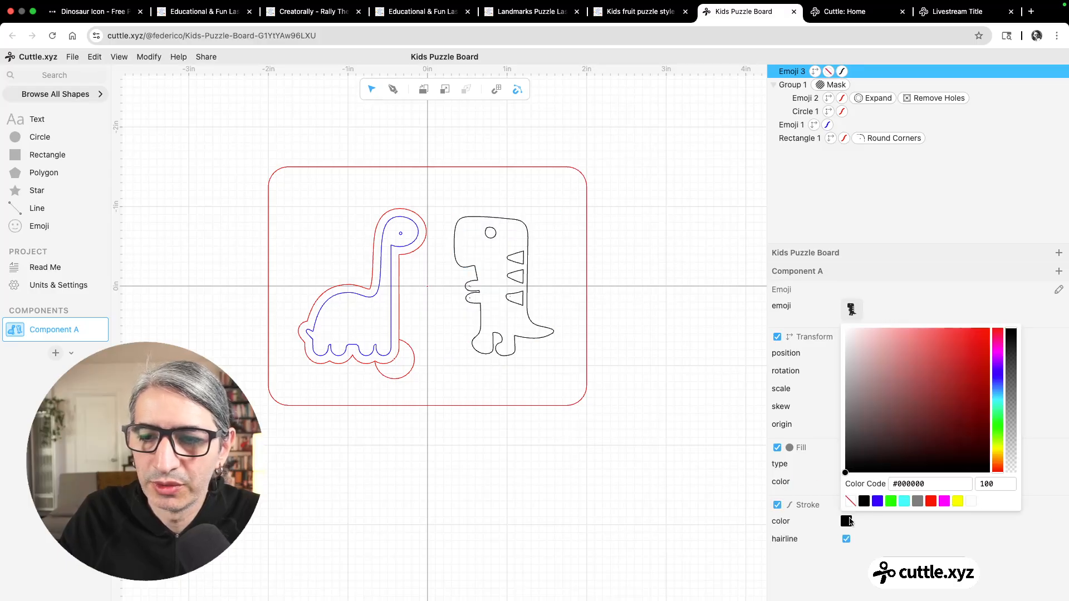
pyautogui.click(875, 502)
pyautogui.click(660, 471)
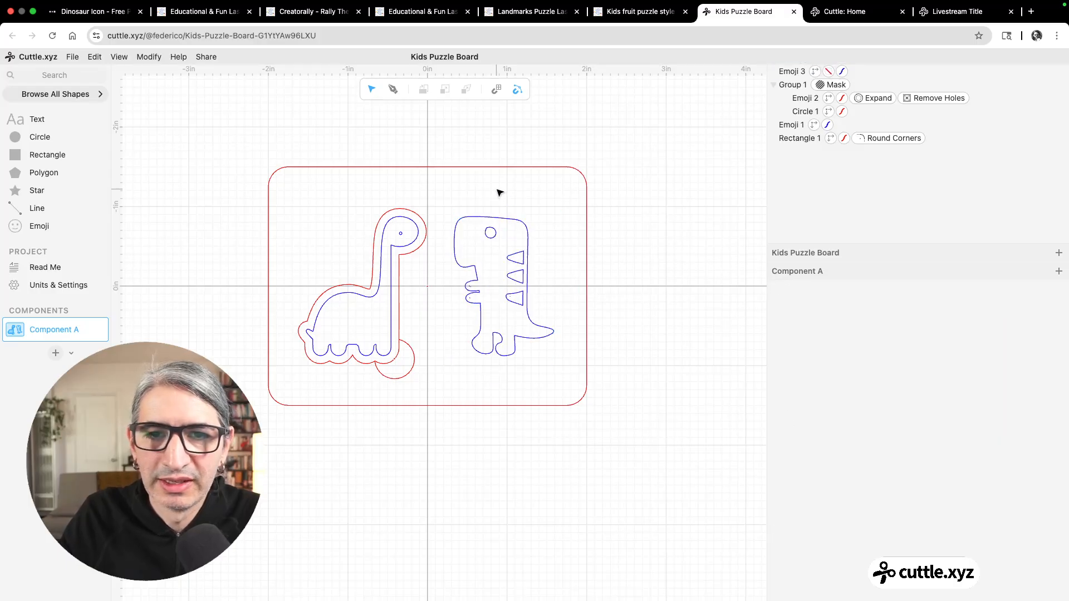
# Step: Duplicate the blue T-rex outline in place and set the copy's stroke color to red
pyautogui.click(509, 219)
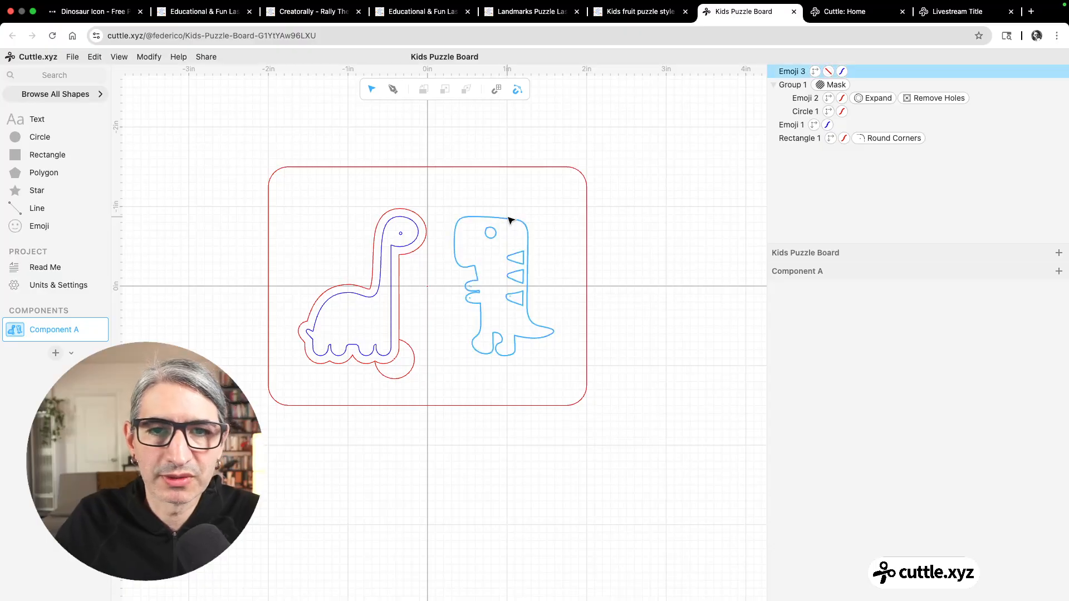
pyautogui.rightClick(791, 72)
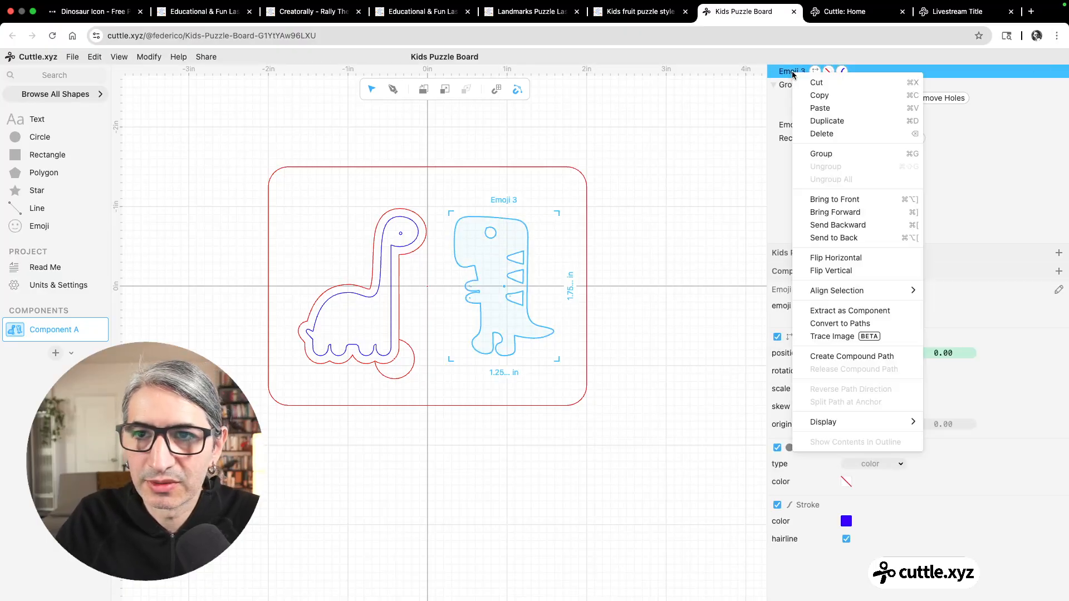
pyautogui.click(829, 122)
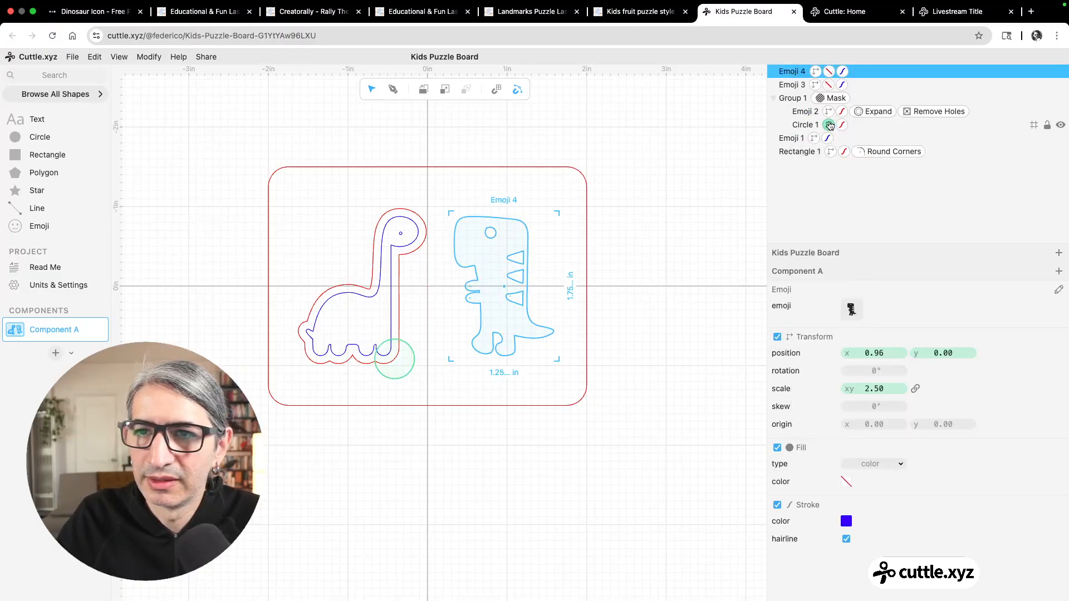
pyautogui.click(843, 72)
pyautogui.click(845, 306)
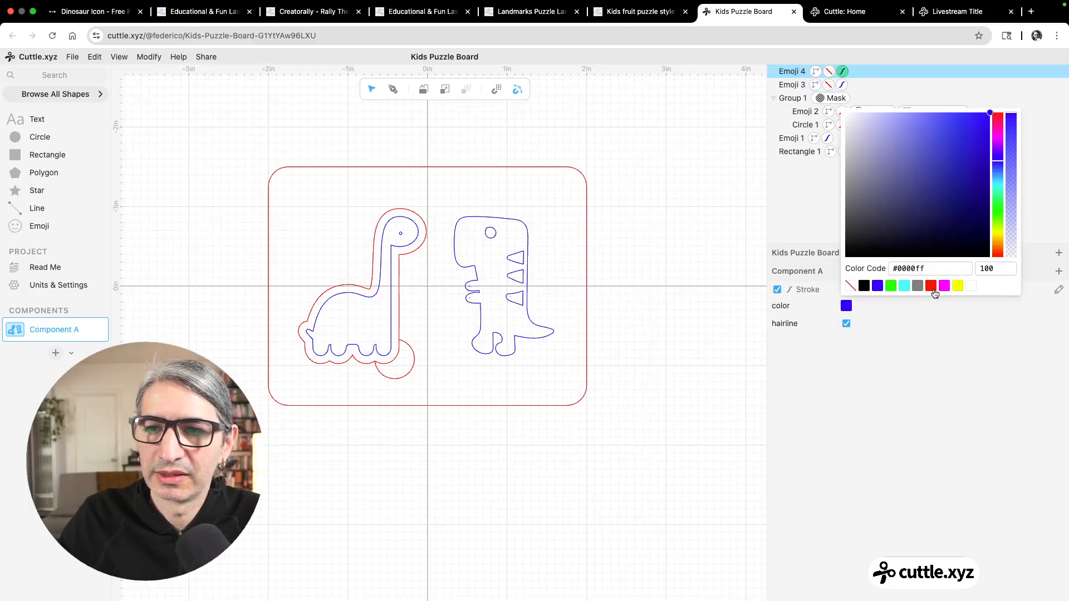
pyautogui.click(931, 286)
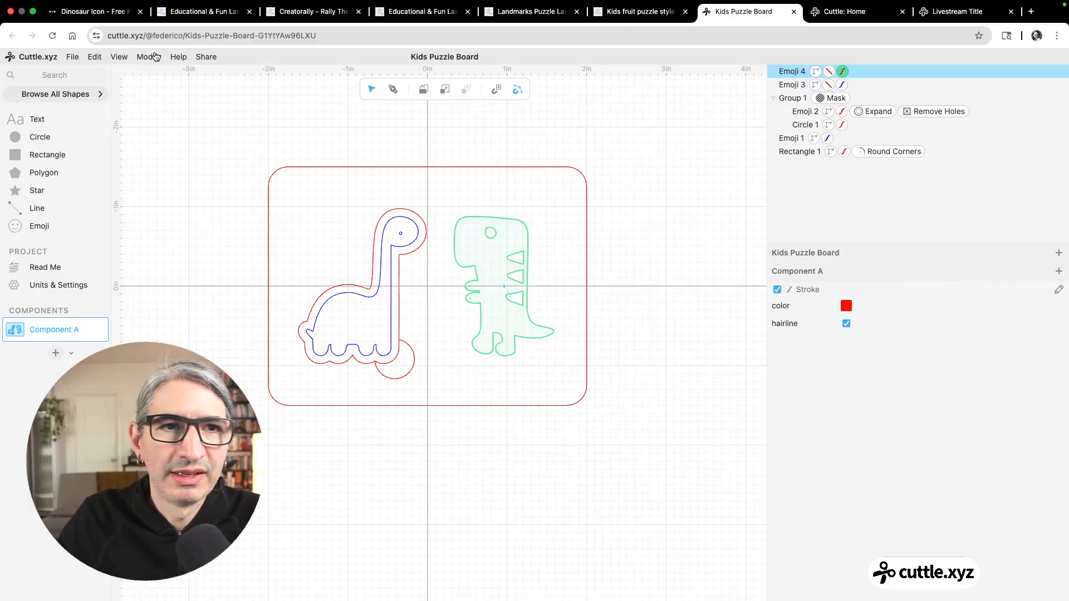
# Step: Offset the red T-rex copy outward with the Expand modifier
pyautogui.click(148, 57)
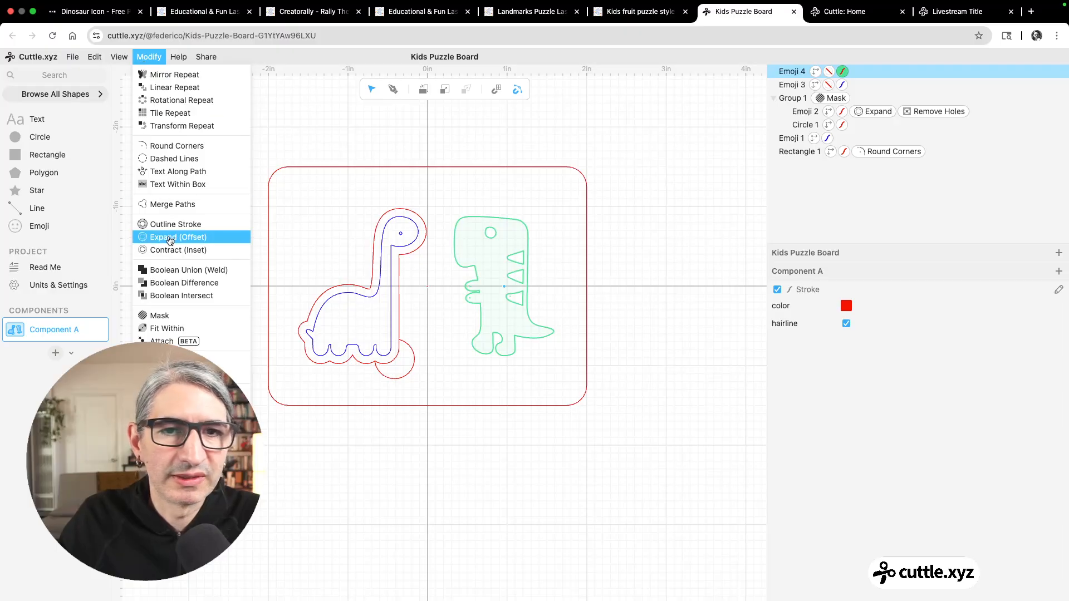
pyautogui.click(170, 238)
pyautogui.click(709, 320)
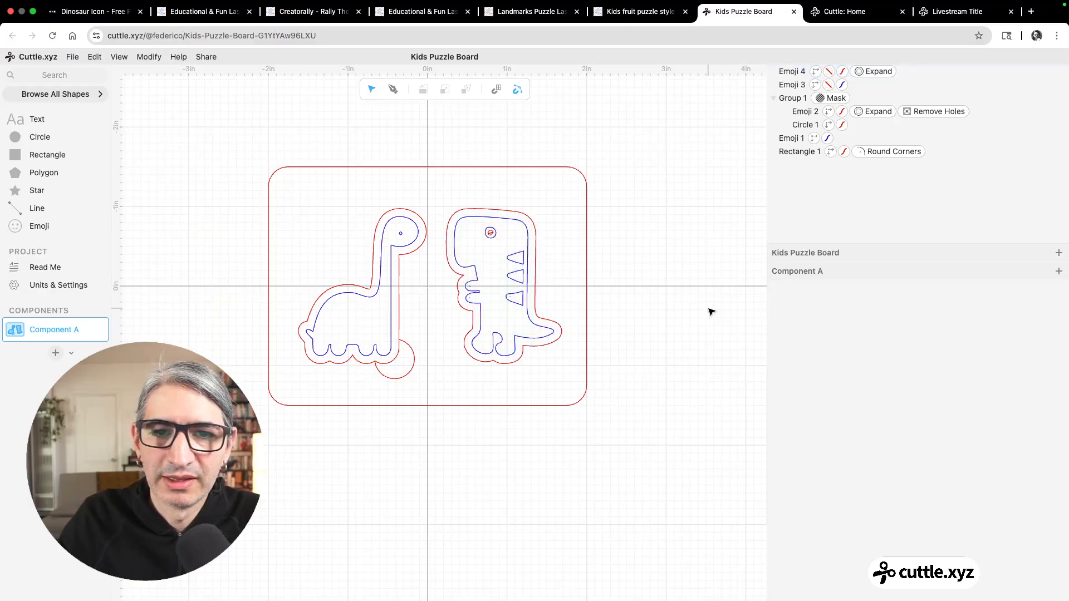
# Step: Apply the Remove Holes modifier to the expanded red T-rex outline to clear the shape inside its eye
pyautogui.scroll(5, 492, 231)
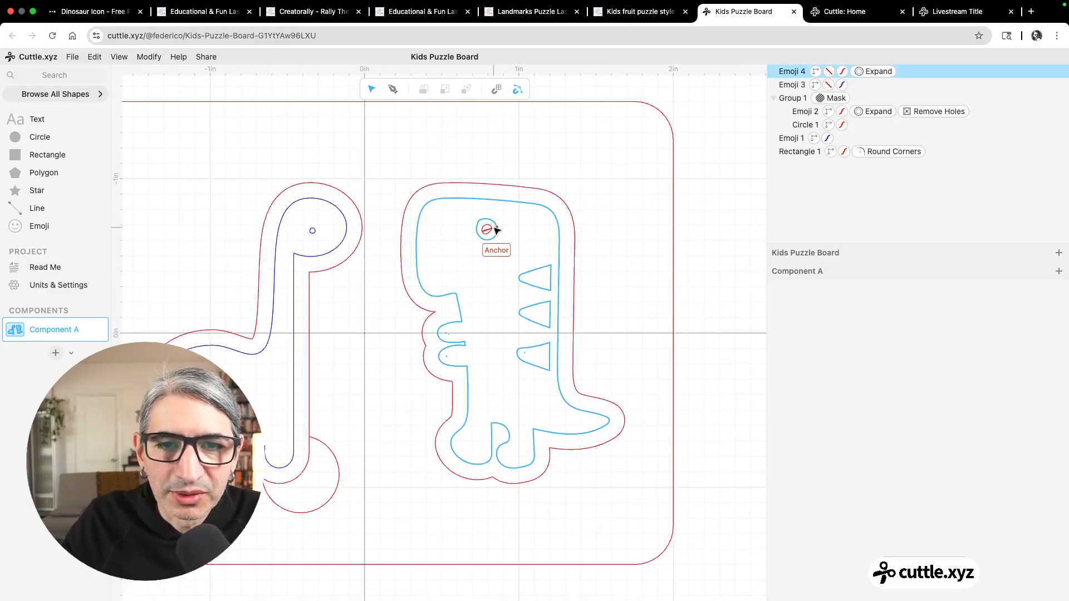
pyautogui.scroll(3, 492, 228)
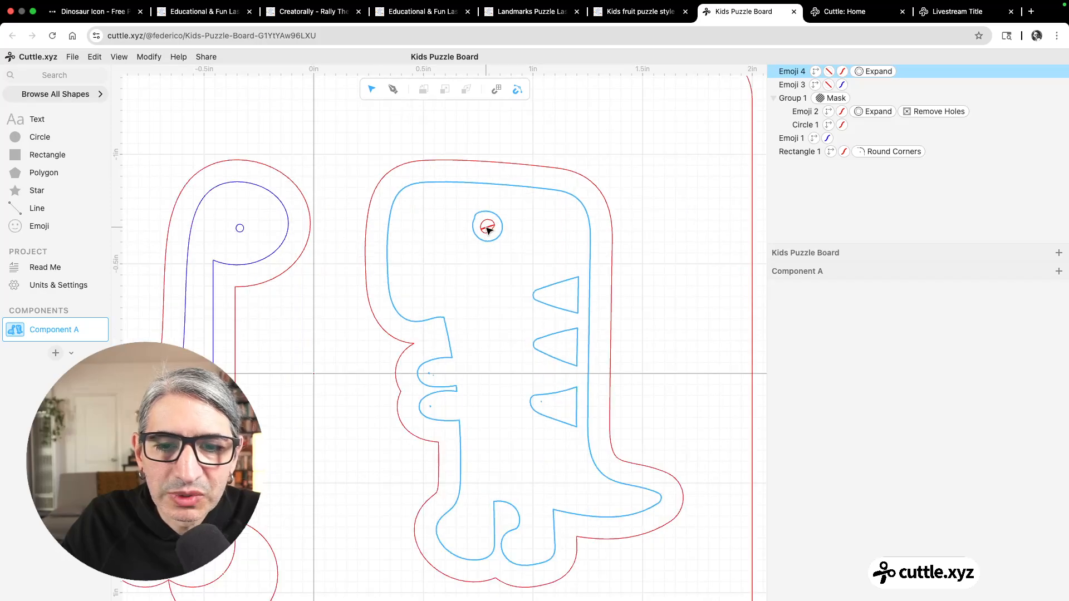
pyautogui.scroll(-5, 487, 230)
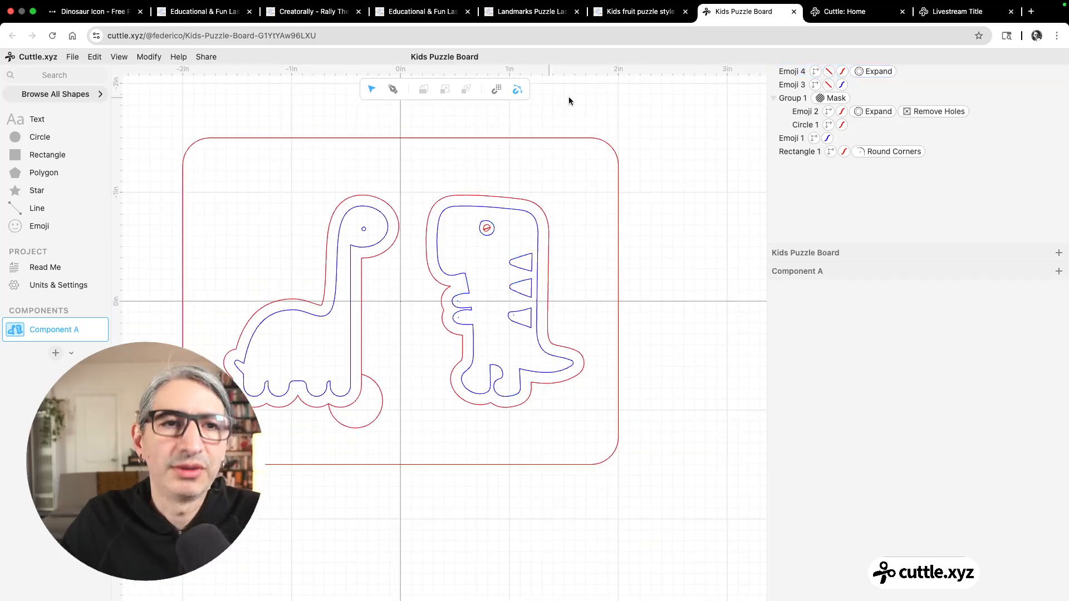
pyautogui.click(790, 71)
pyautogui.click(147, 57)
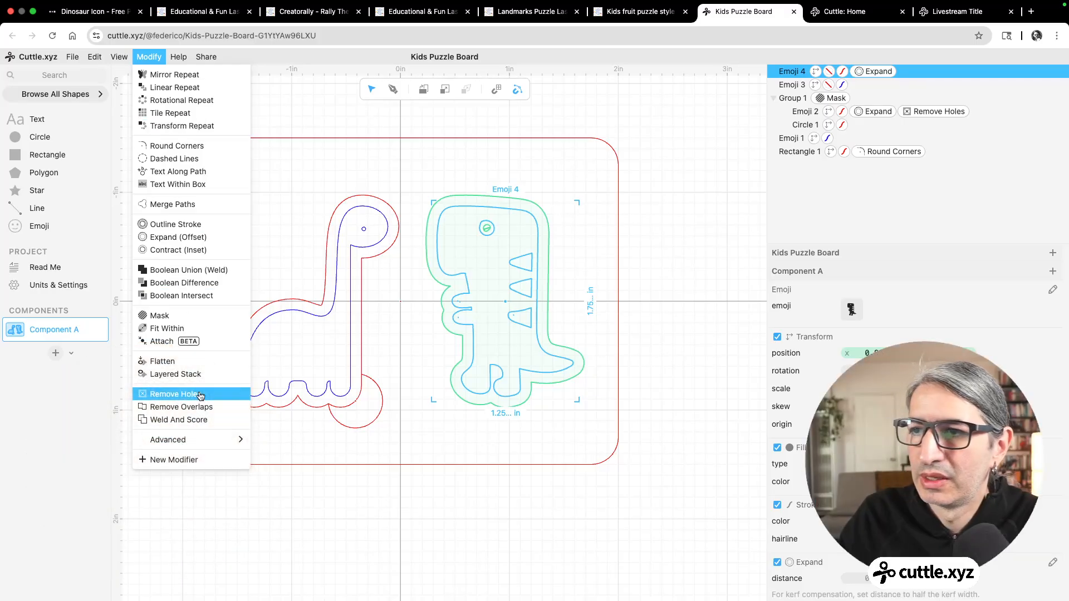
pyautogui.click(200, 395)
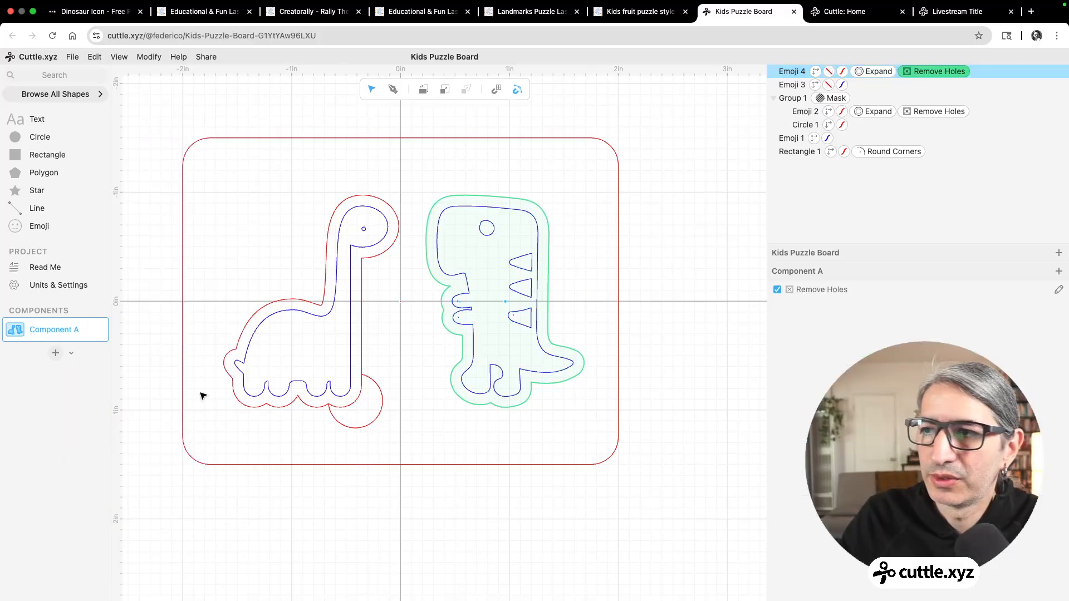
pyautogui.click(705, 241)
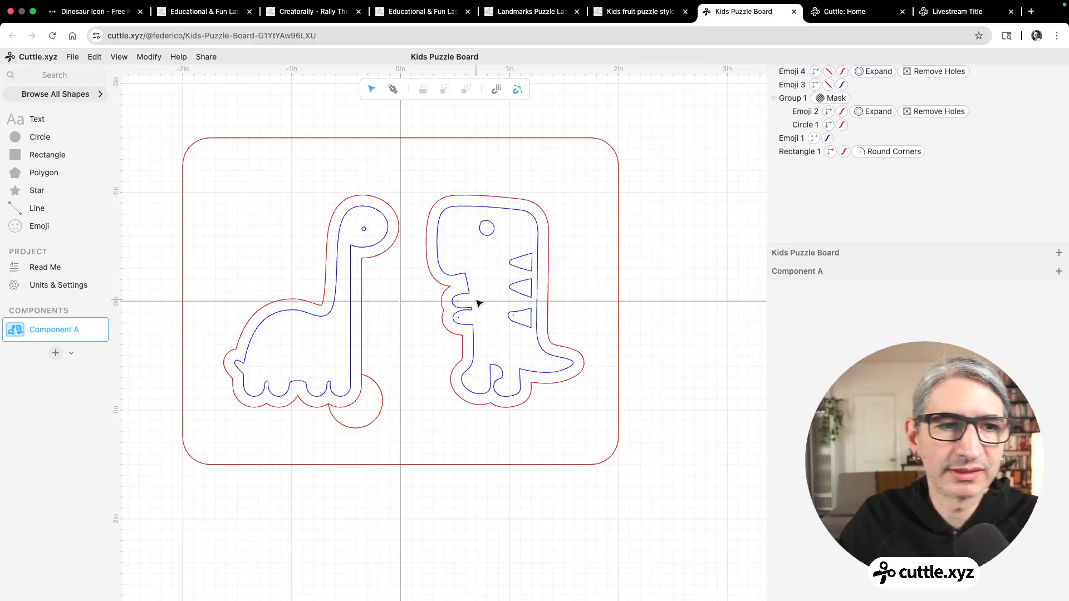
# Step: Add a red-stroked circle at about 1.20, 0.82 by the T-rex's feet and scale it to 0.5
pyautogui.moveTo(31, 137); pyautogui.dragTo(531, 391)
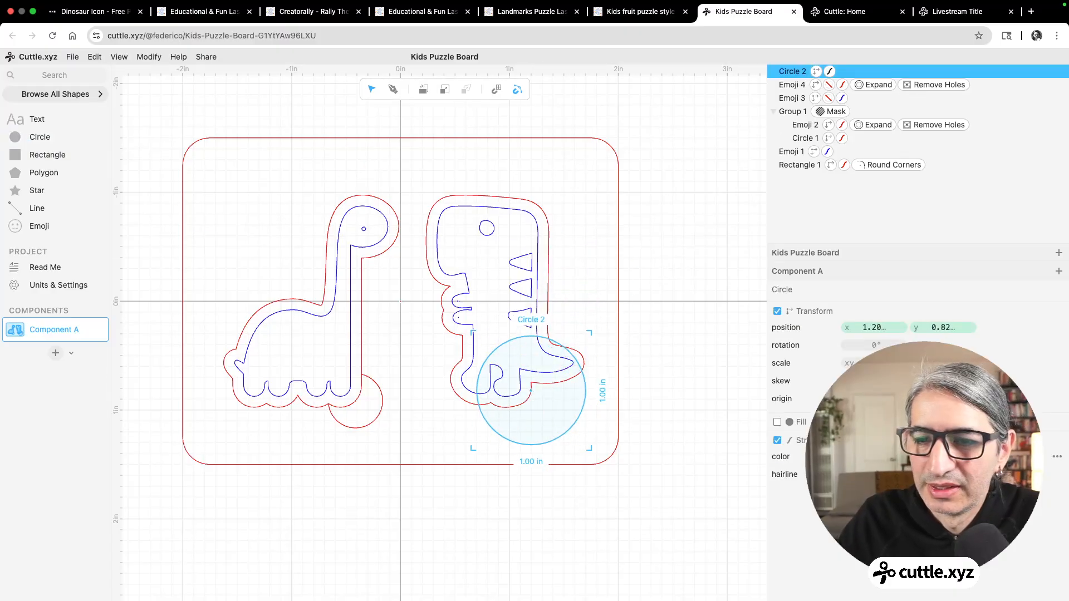
pyautogui.click(873, 457)
pyautogui.click(872, 431)
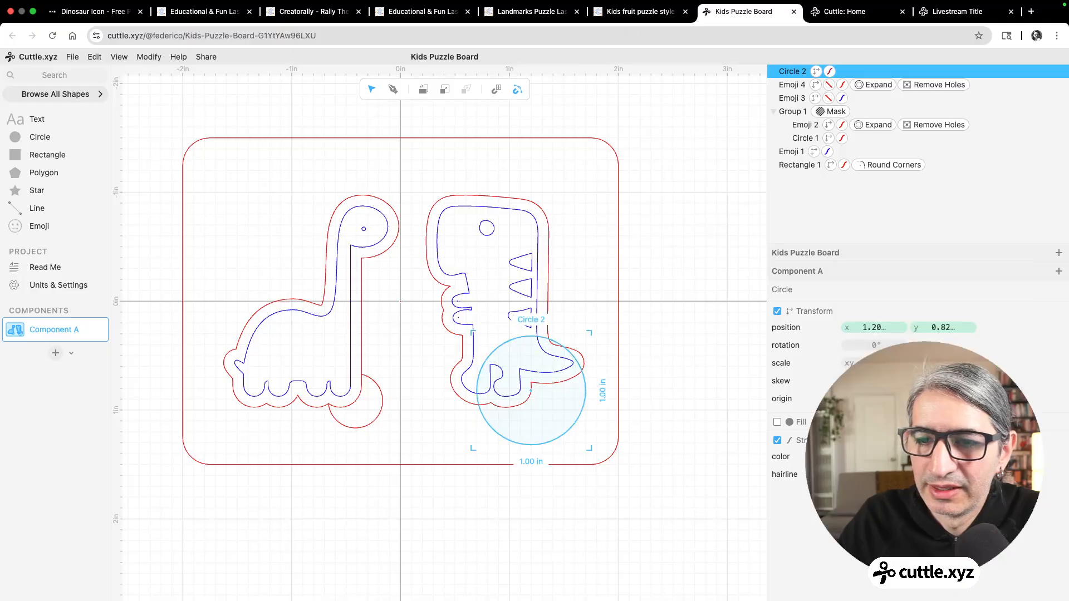
pyautogui.click(868, 362)
pyautogui.write('0.5')
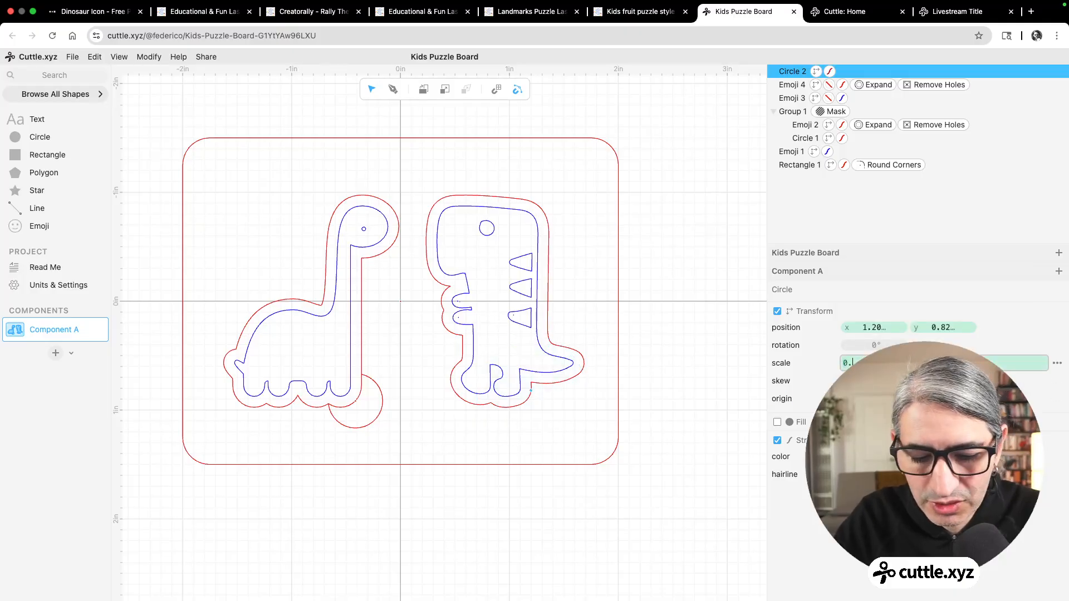
pyautogui.click(672, 425)
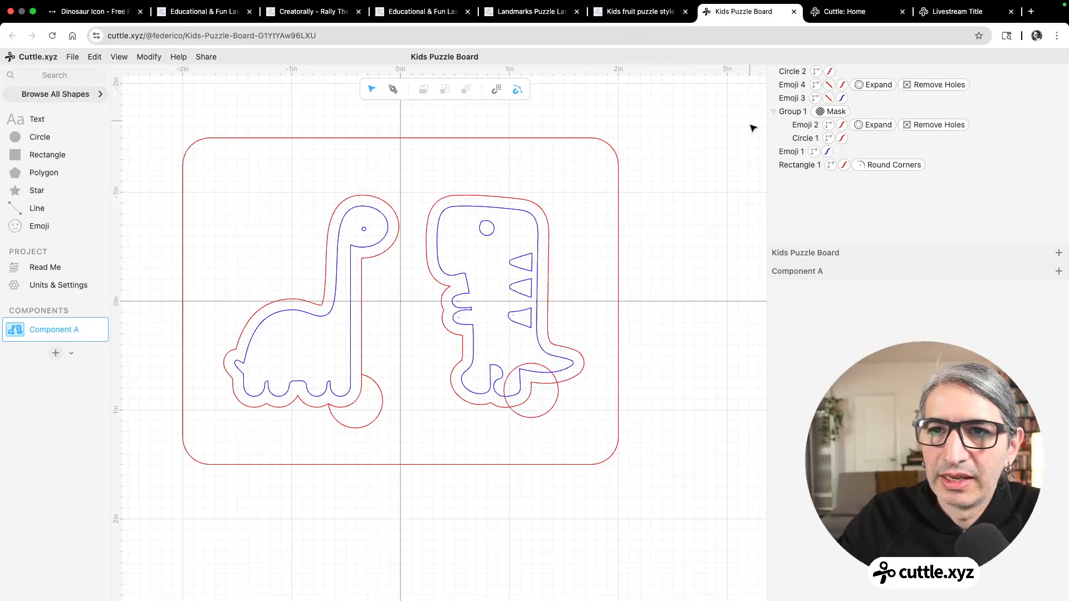
# Step: Place the new circle beneath the expanded T-rex outline in the layer order and apply a Mask to both shapes
pyautogui.moveTo(786, 70); pyautogui.dragTo(788, 83)
pyautogui.keyDown('shift'); pyautogui.click(789, 72); pyautogui.keyUp('shift')
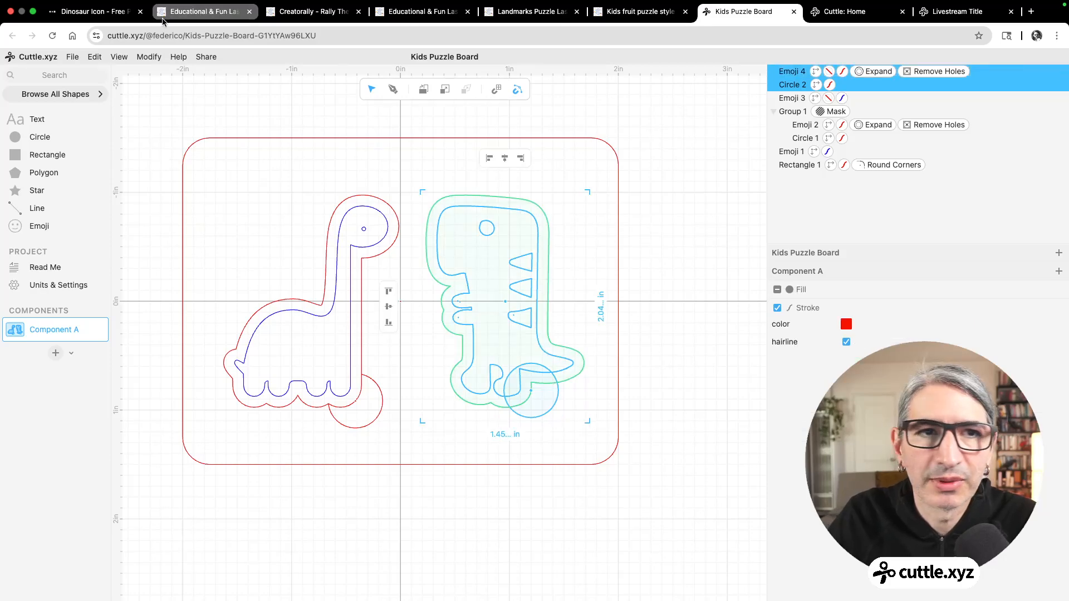
pyautogui.click(149, 56)
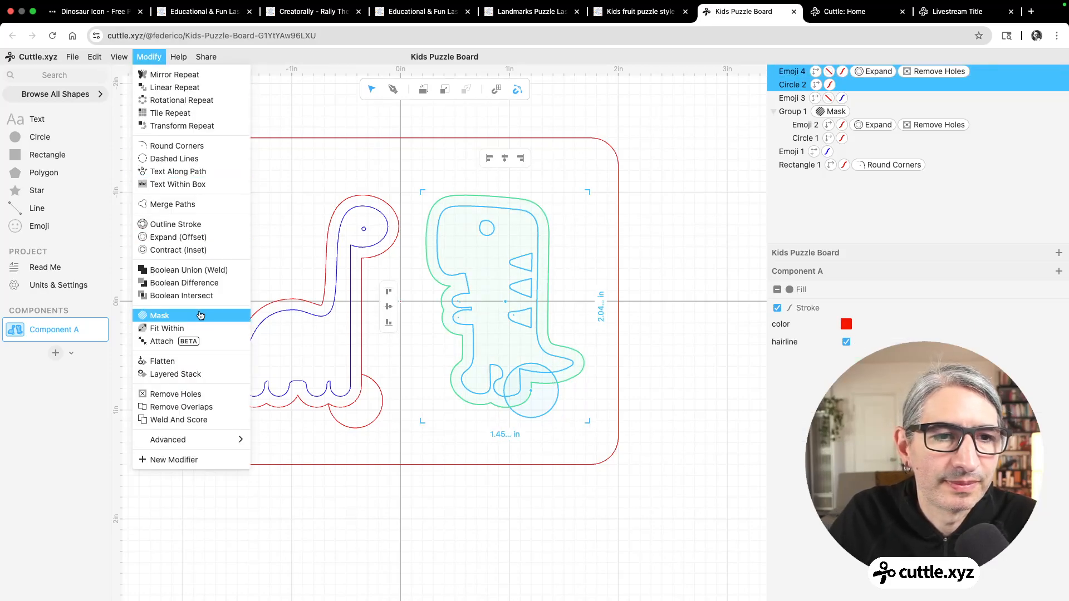
pyautogui.click(203, 316)
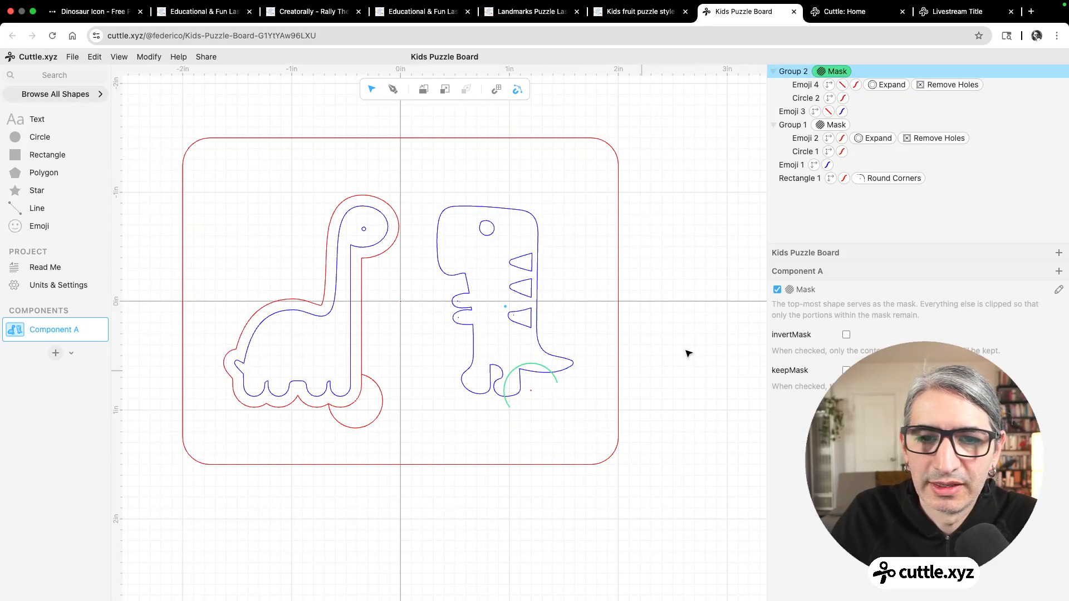
# Step: Turn on invertMask and keepMask for the T-rex and circle mask group
pyautogui.click(845, 335)
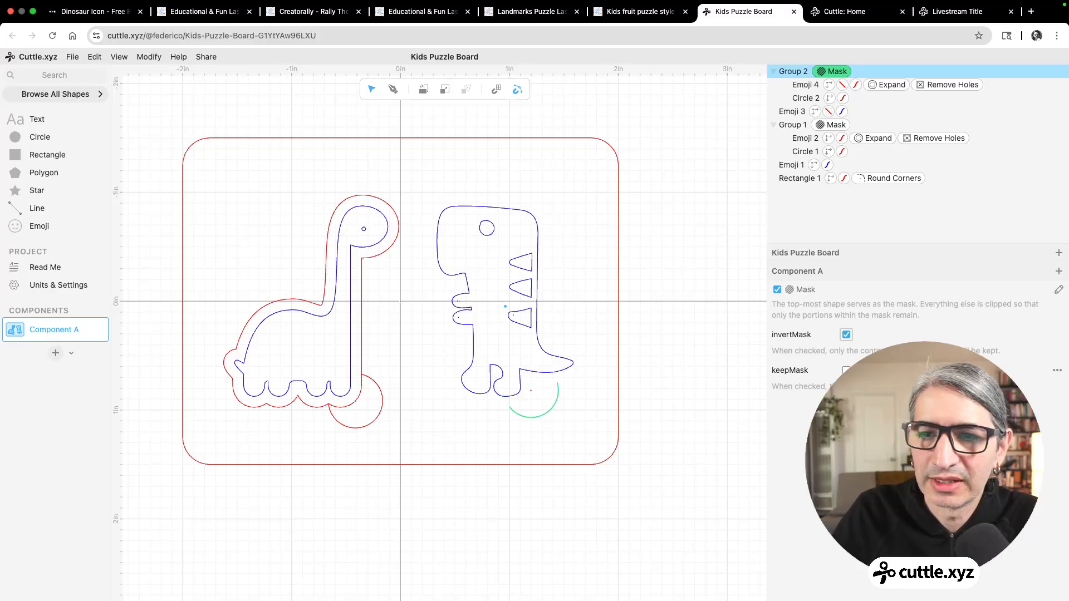
pyautogui.click(846, 370)
pyautogui.click(681, 409)
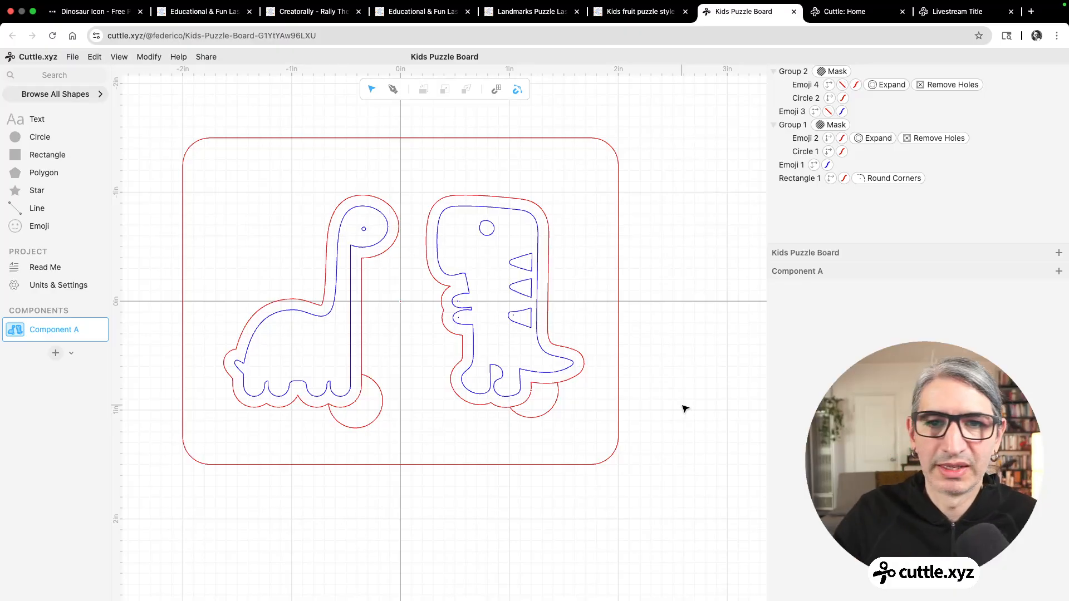
pyautogui.scroll(-5, 684, 409)
pyautogui.moveTo(691, 406); pyautogui.dragTo(656, 365)
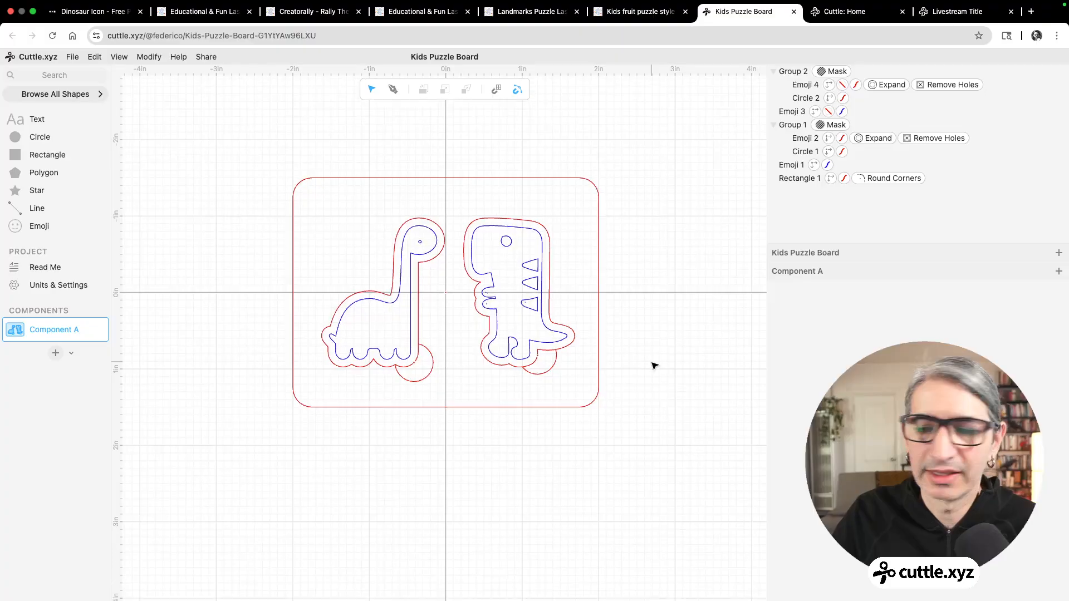
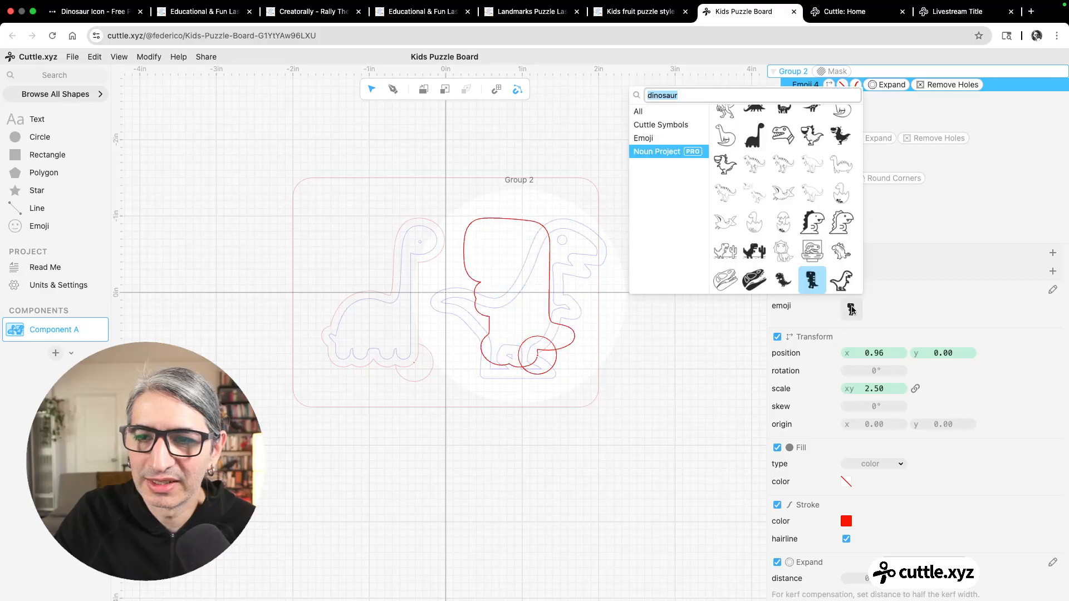
# Step: Change the T-rex cut outline to the outlined open-mouthed dinosaur icon and the blue long-necked dinosaur to the spotted dinosaur icon
pyautogui.click(841, 282)
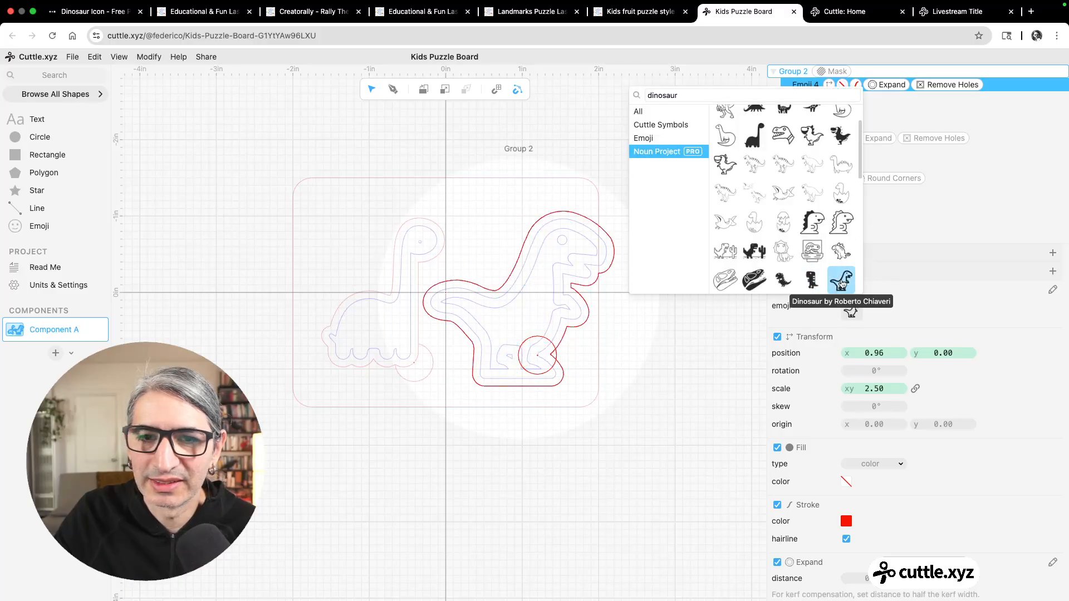
pyautogui.click(659, 399)
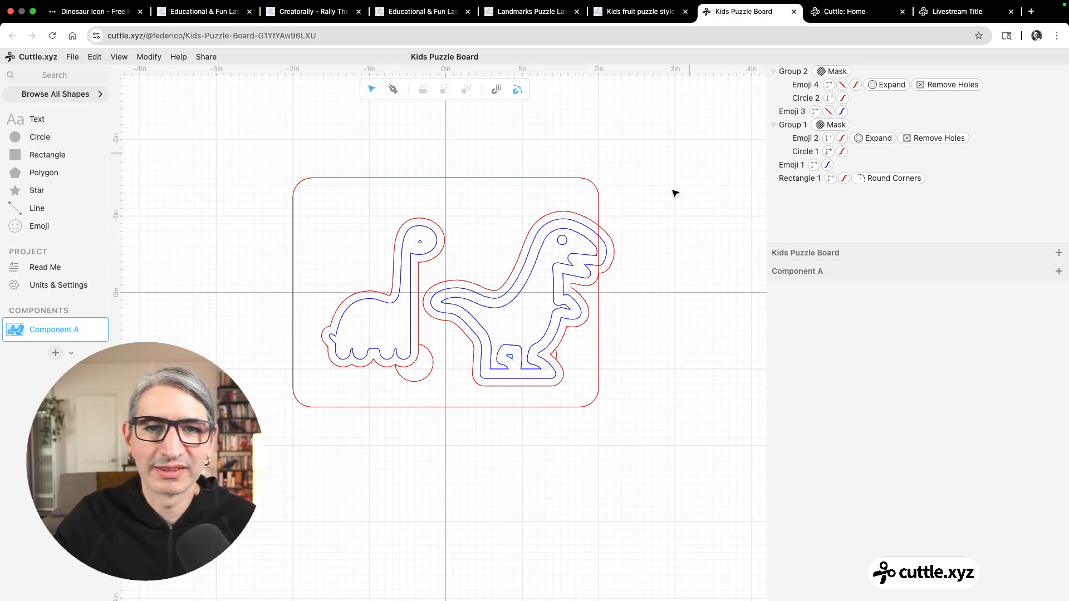
pyautogui.click(413, 263)
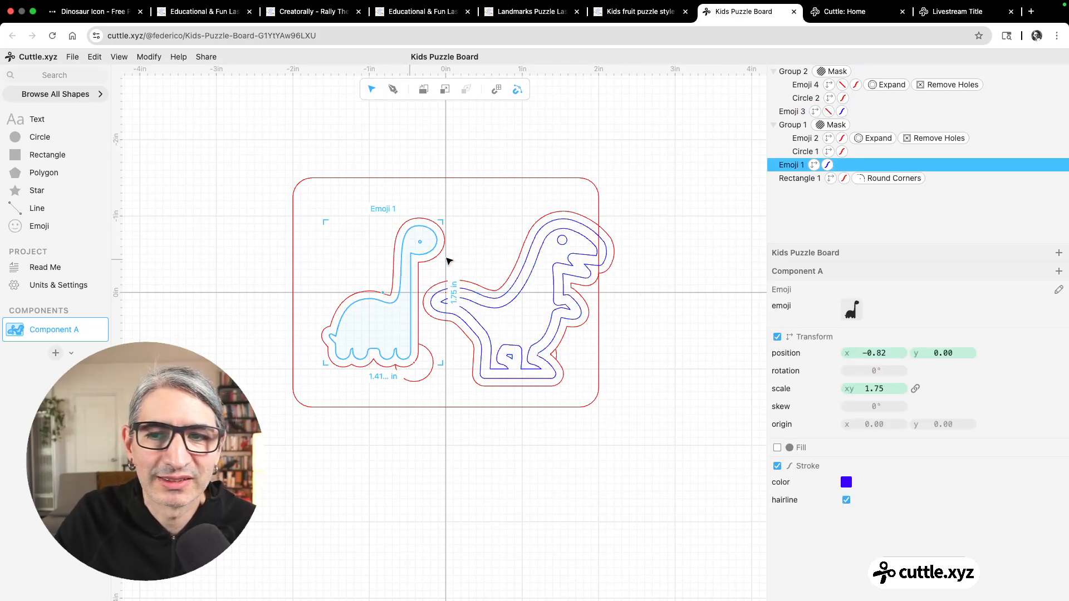
pyautogui.click(851, 310)
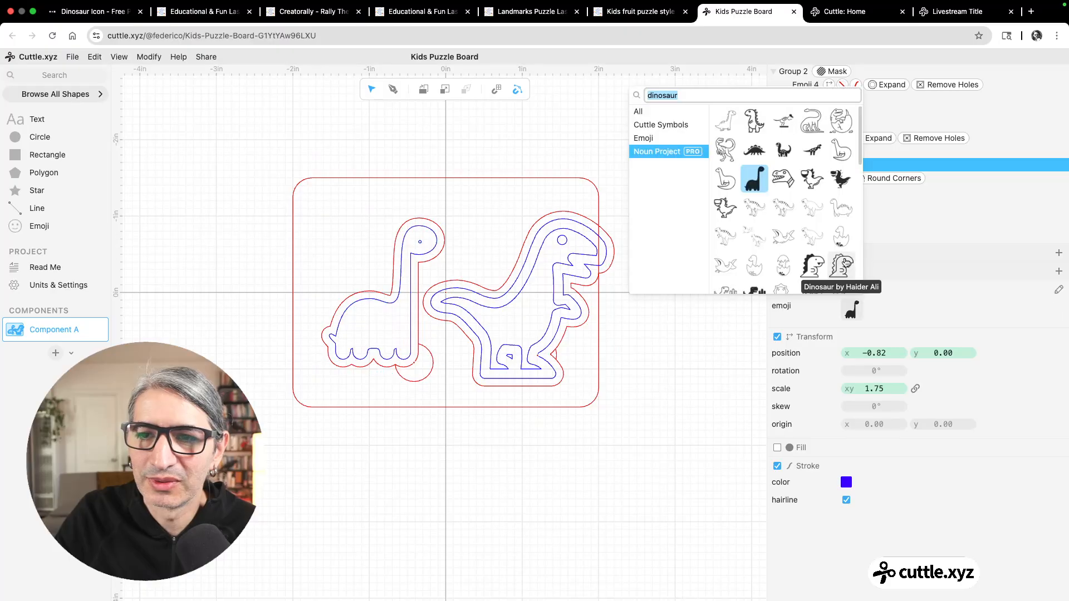
pyautogui.click(780, 154)
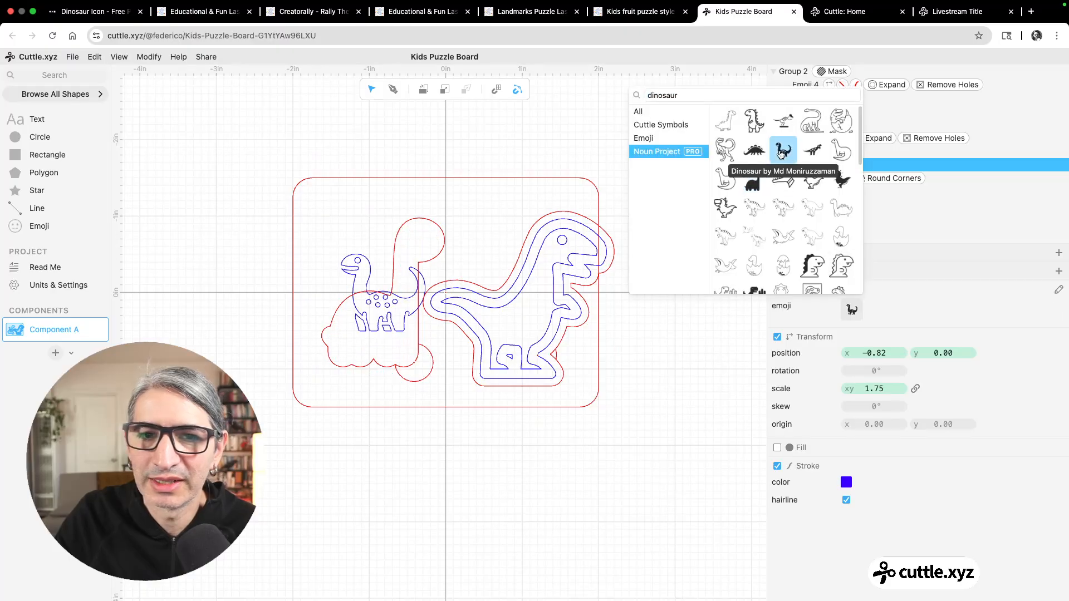
pyautogui.click(890, 182)
# Step: Change the icon of the long-necked dinosaur's red cut outline to "Dinosaur by Zeer Graphic"
pyautogui.click(804, 139)
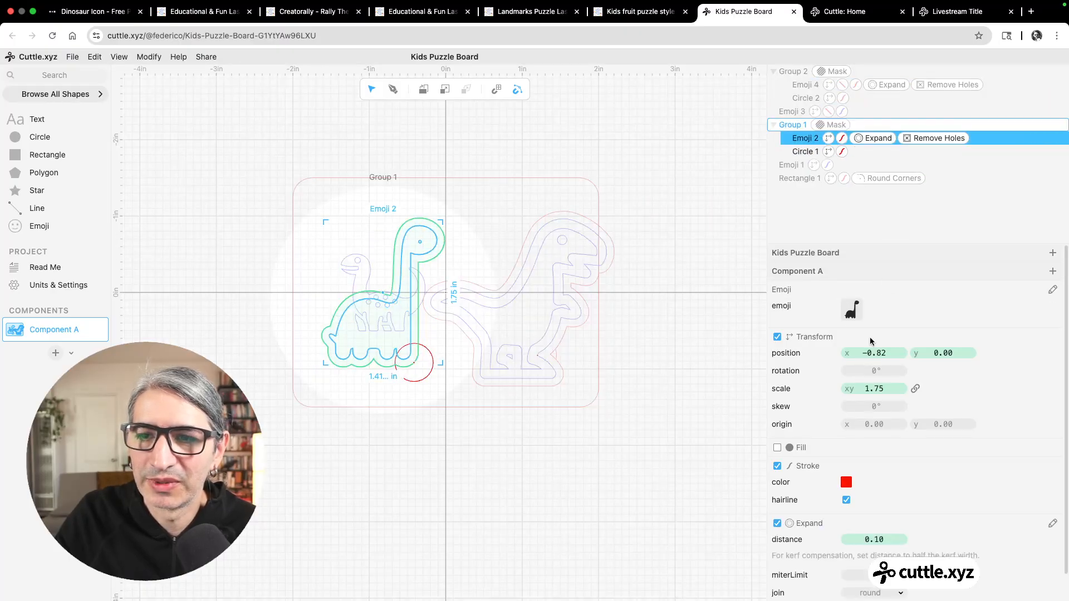
pyautogui.click(848, 314)
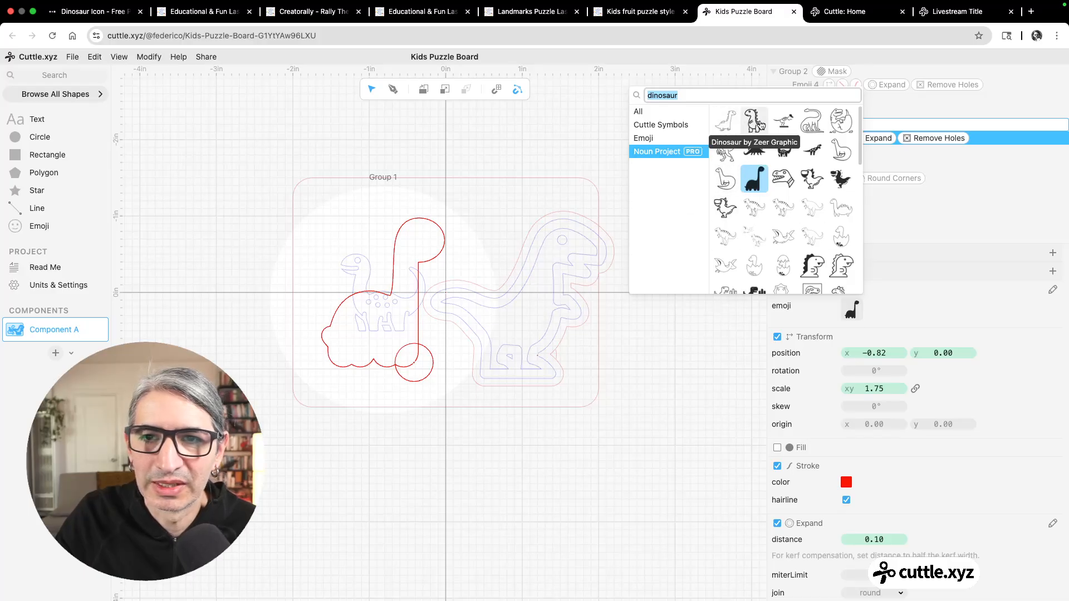
pyautogui.click(760, 125)
pyautogui.scroll(-2, 780, 234)
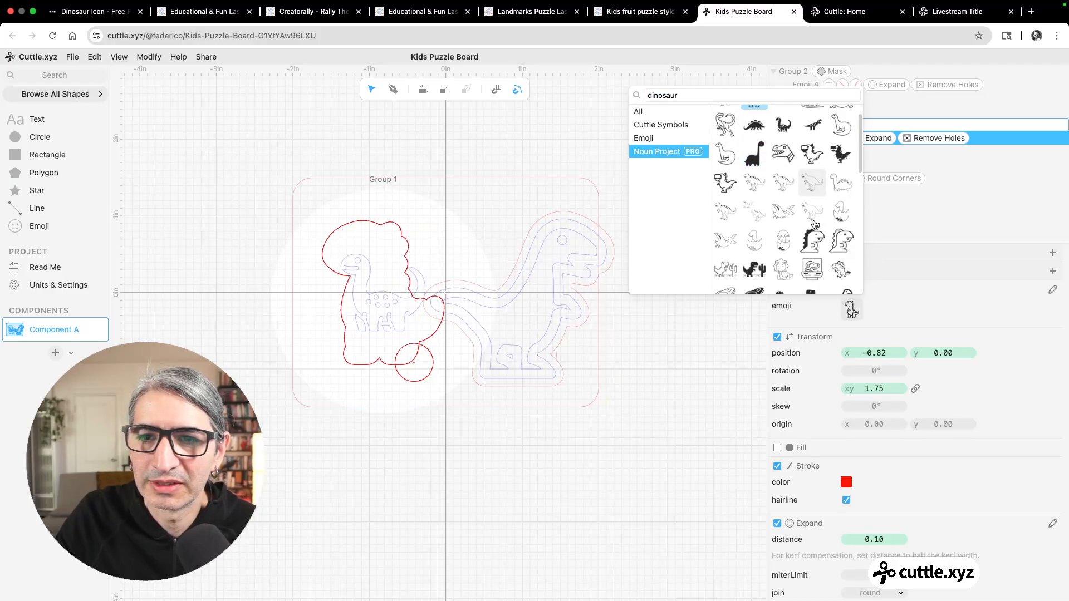
pyautogui.click(740, 332)
pyautogui.click(737, 319)
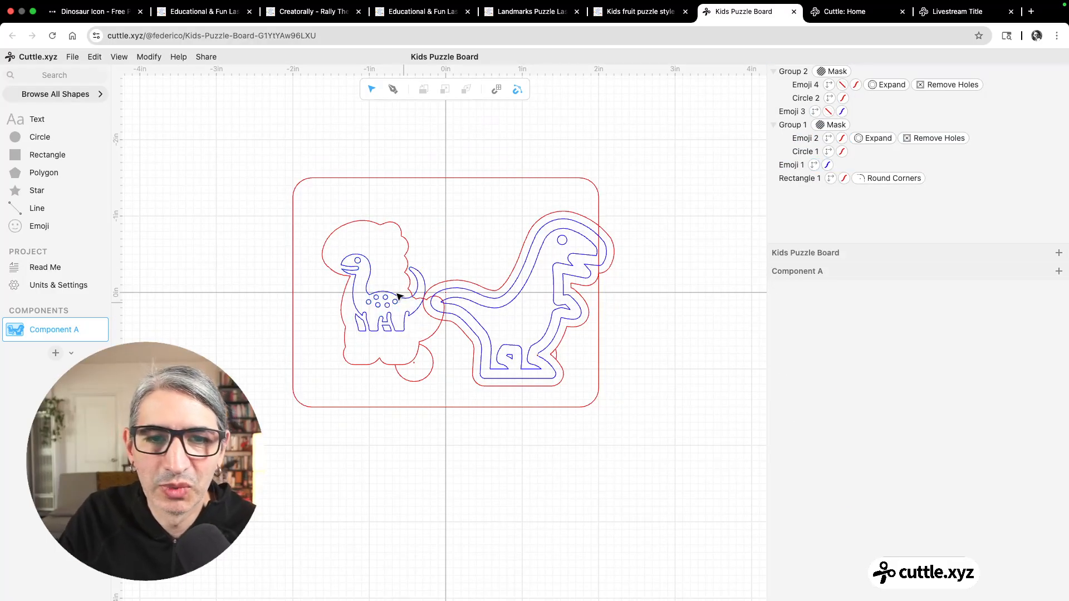
# Step: Move the masked red outline group and the blue spotted dinosaur together up and outward, with the blue dinosaur at about -1.08, -0.25
pyautogui.click(410, 311)
pyautogui.moveTo(384, 296); pyautogui.dragTo(364, 276)
pyautogui.click(468, 227)
pyautogui.click(353, 298)
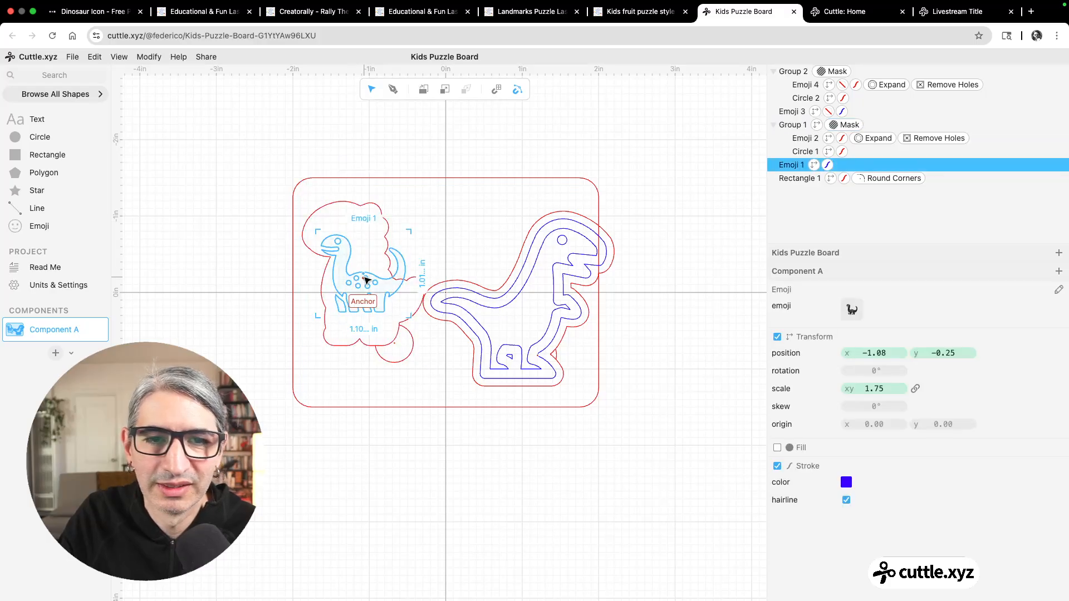
pyautogui.click(683, 336)
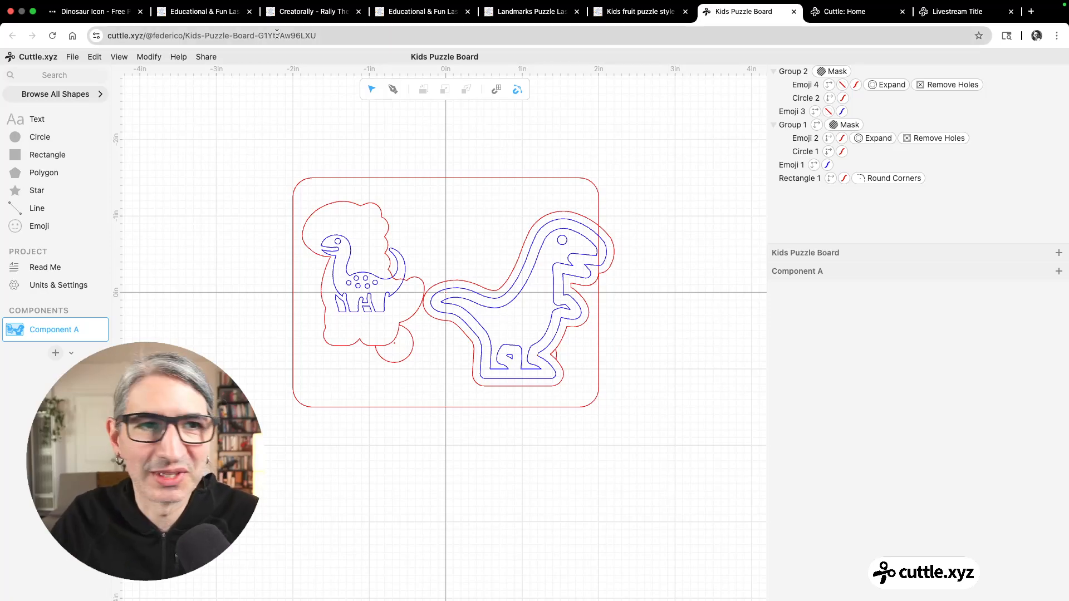
# Step: Create a new project and add a rectangle centred on the origin, 4 in wide and 3 in high
pyautogui.click(73, 55)
pyautogui.click(81, 73)
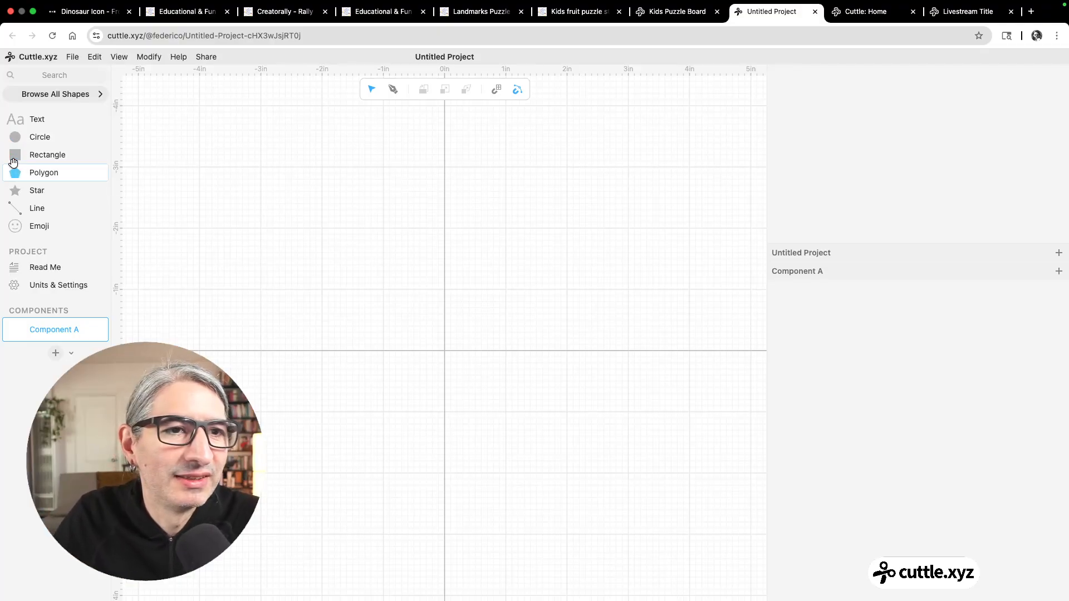
pyautogui.moveTo(16, 156); pyautogui.dragTo(444, 352)
pyautogui.click(444, 397)
pyautogui.write('34')
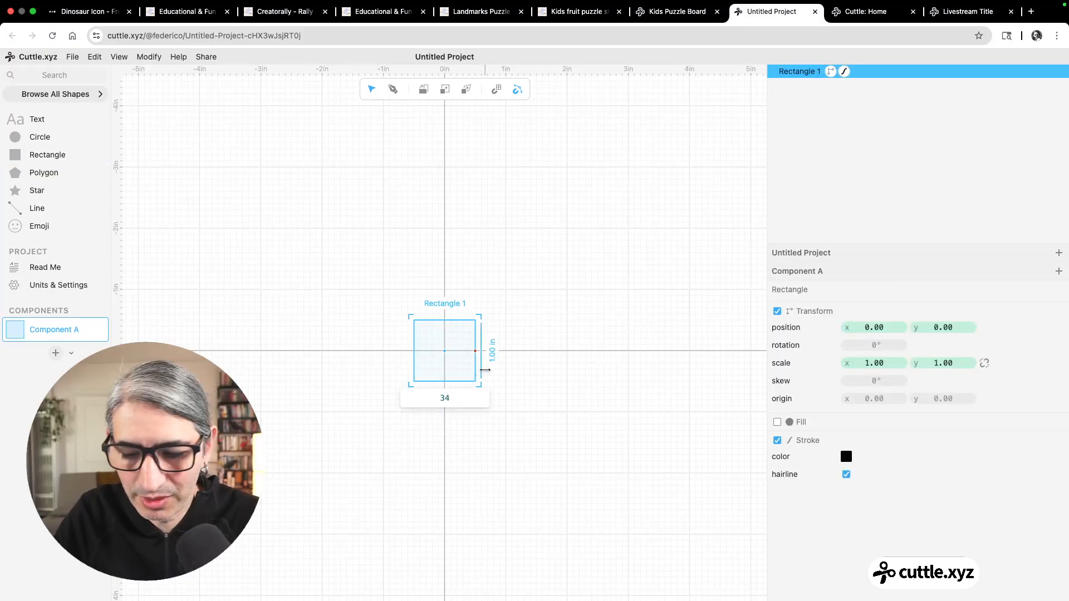
pyautogui.write('4')
pyautogui.click(492, 351)
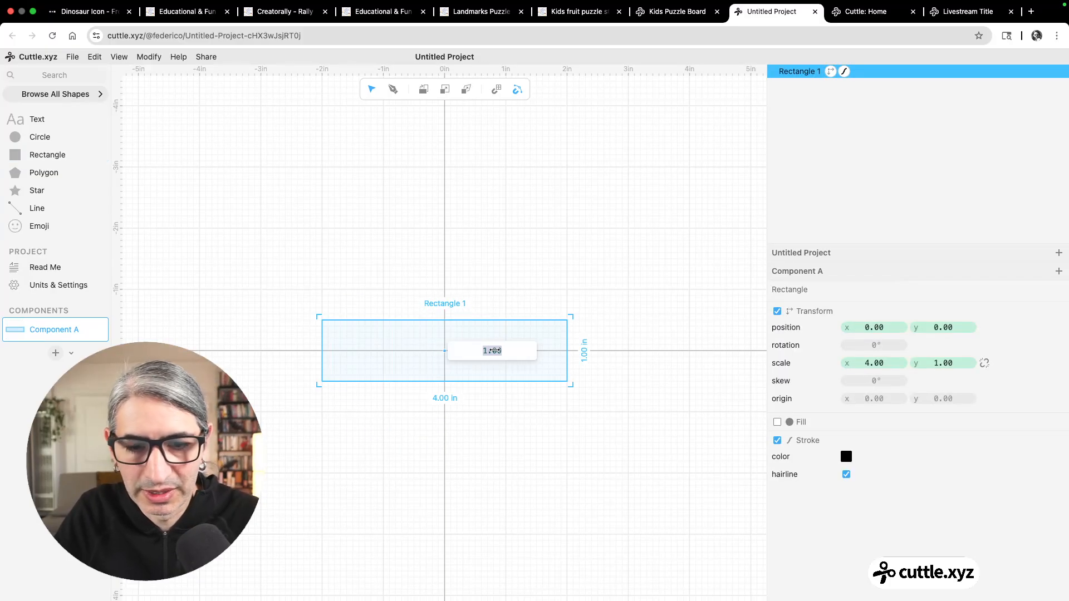
pyautogui.write('3')
pyautogui.press('Return')
pyautogui.scroll(5, 503, 363)
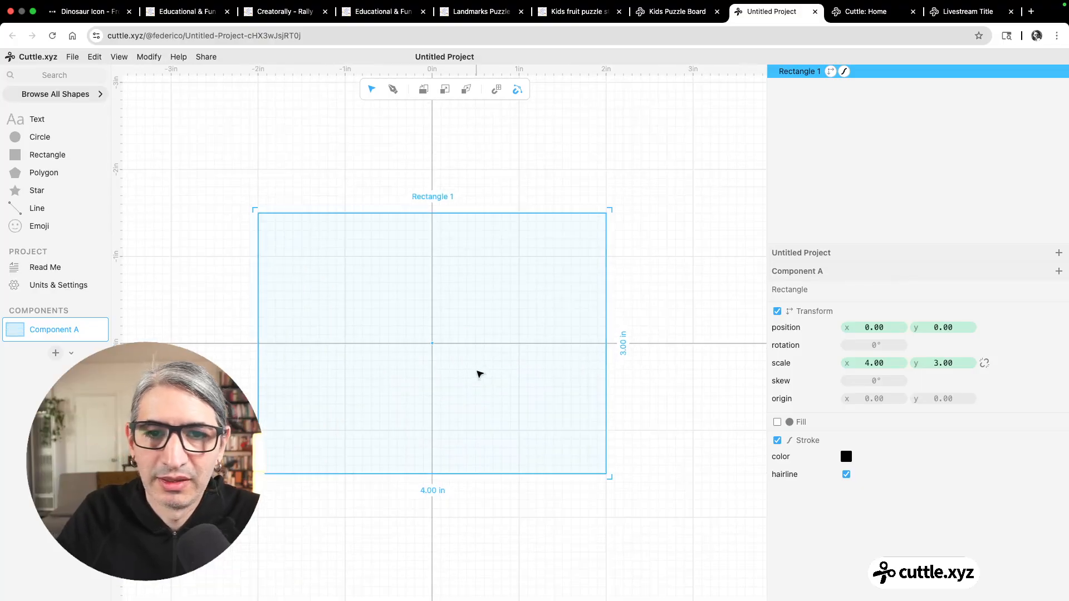
# Step: Apply Round Corners to the rectangle with the default 0.25 radius and make its stroke red
pyautogui.click(145, 61)
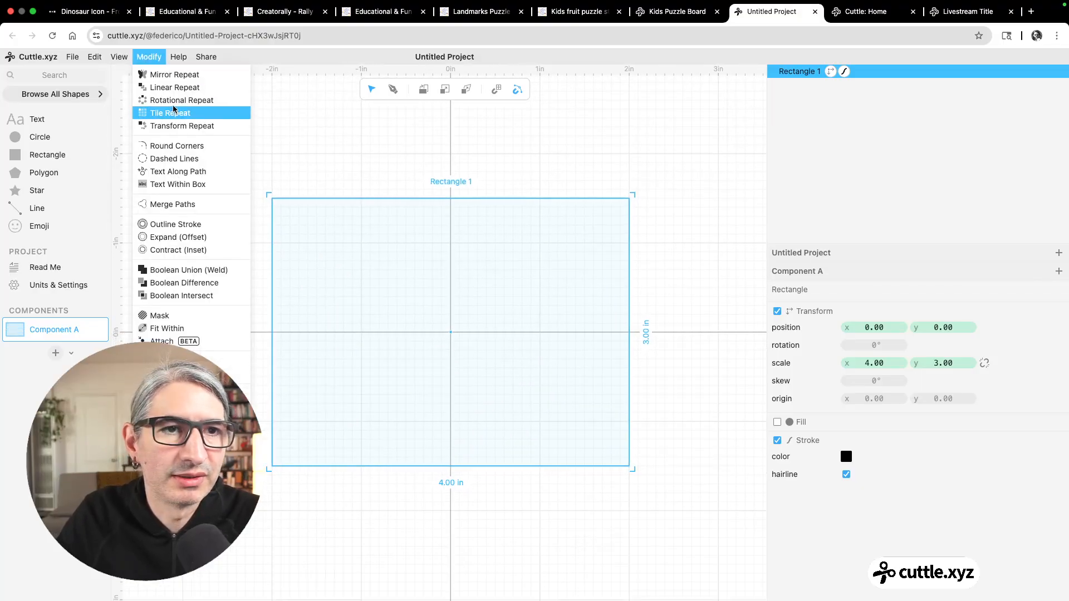
pyautogui.click(162, 146)
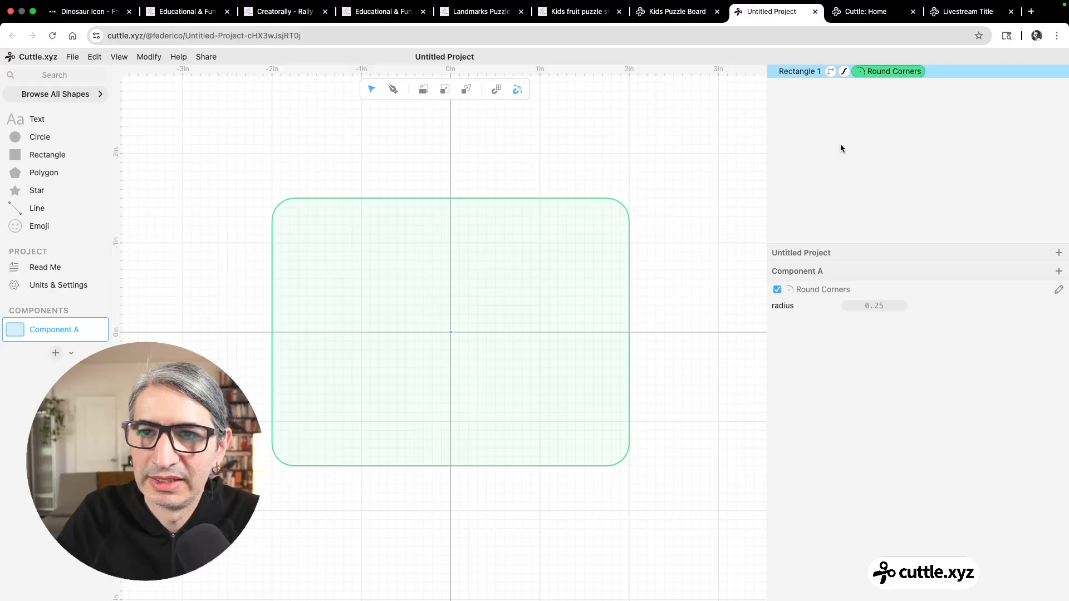
pyautogui.click(844, 71)
pyautogui.click(846, 306)
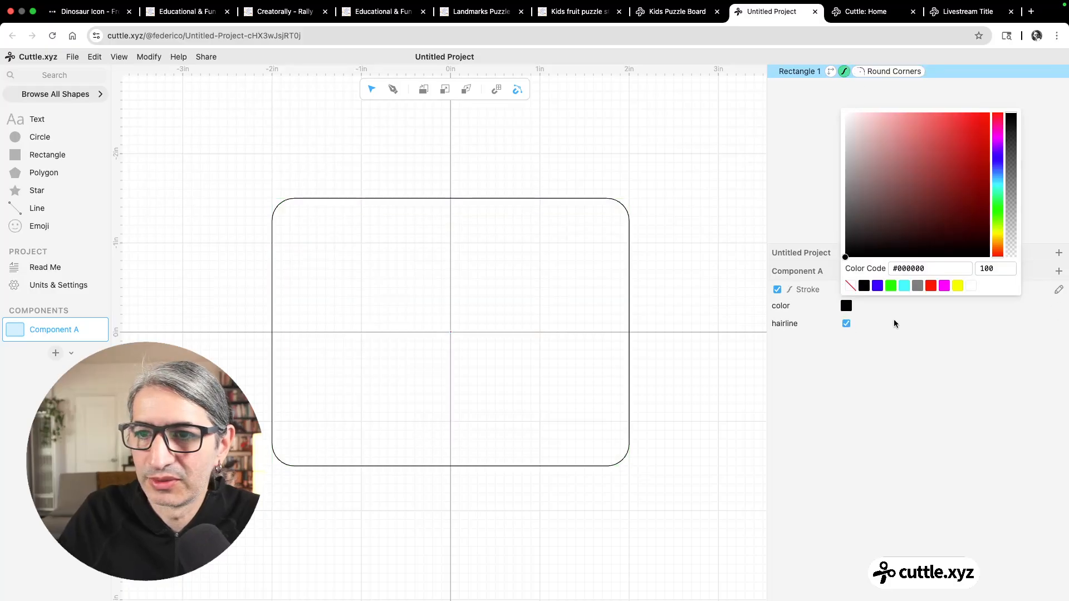
pyautogui.click(927, 286)
pyautogui.click(674, 367)
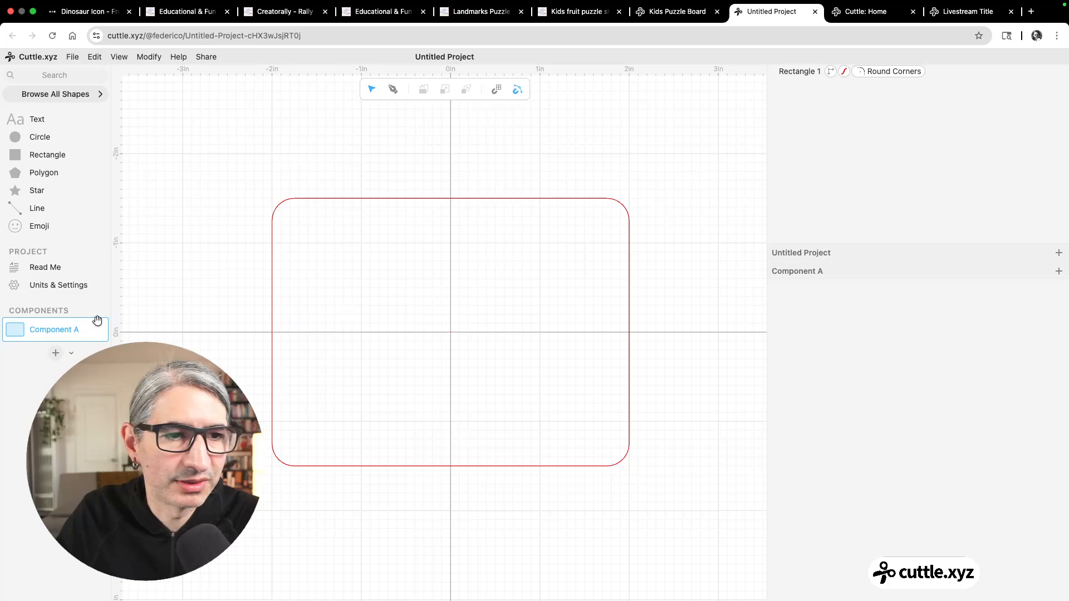
# Step: Rename Component A as Outline and add a second component named Shapes
pyautogui.doubleClick(50, 331)
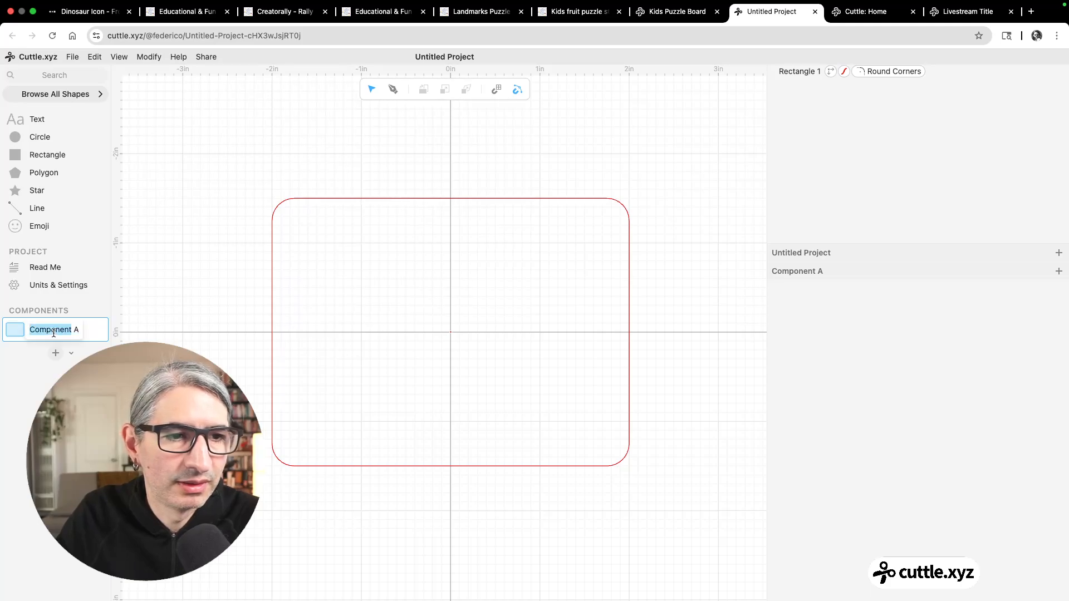
pyautogui.write('Outline')
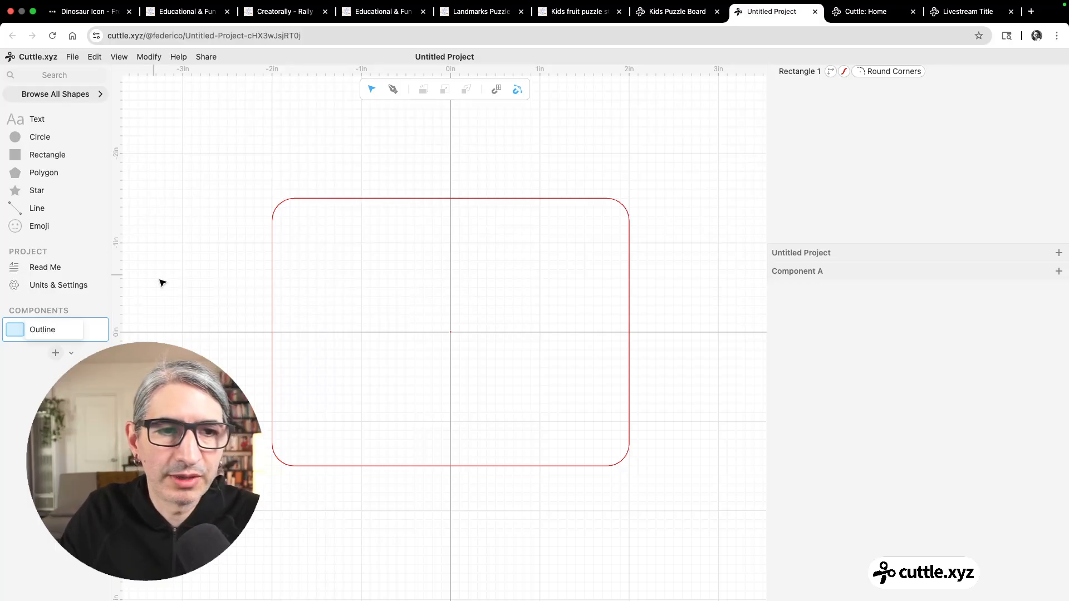
pyautogui.press('Return')
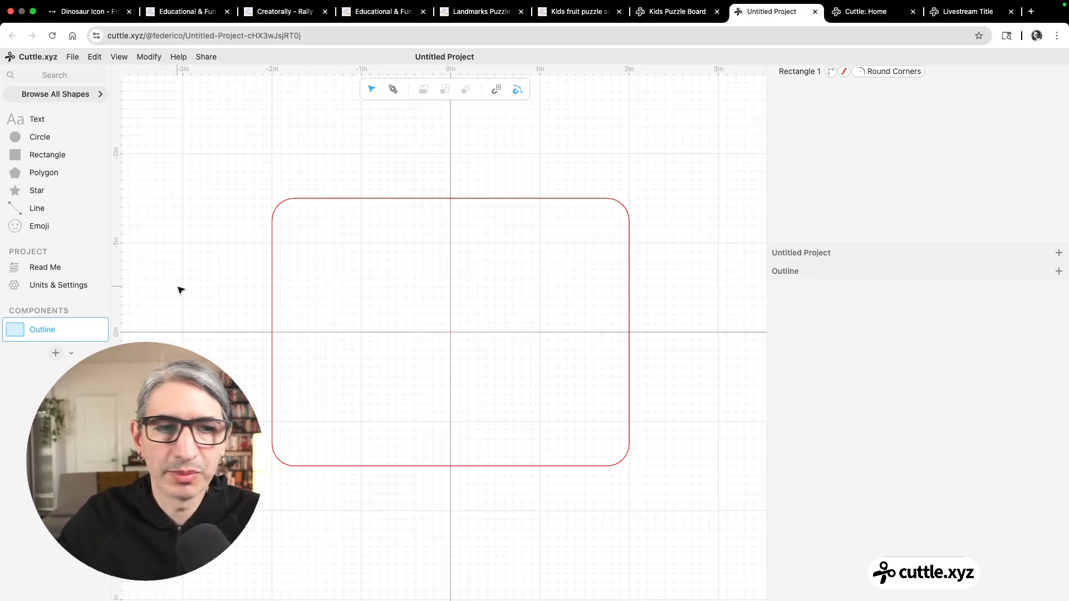
pyautogui.click(56, 353)
pyautogui.write('Shapes')
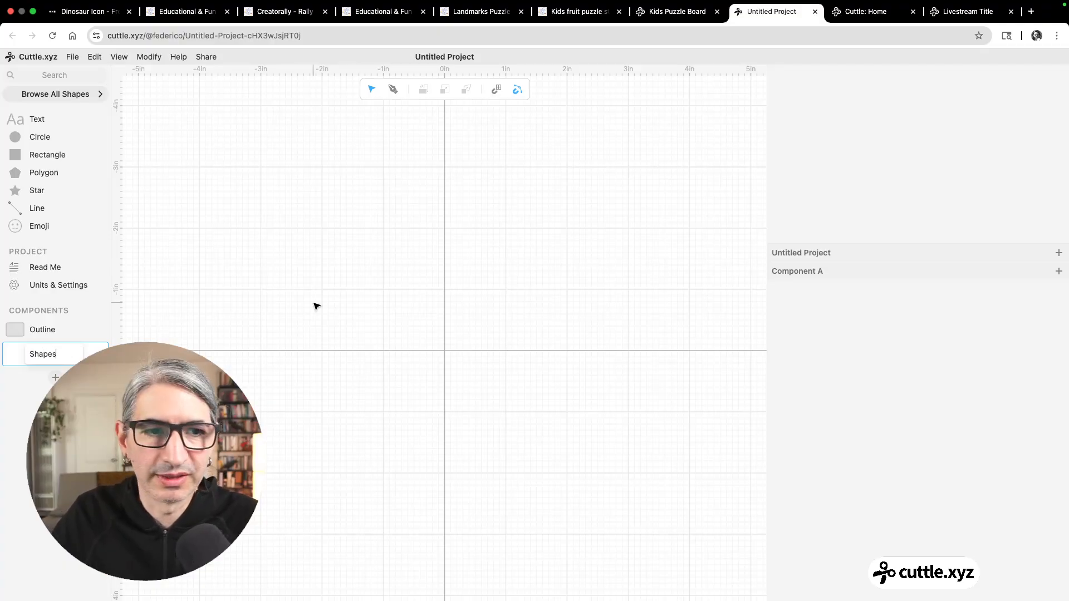
pyautogui.press('Return')
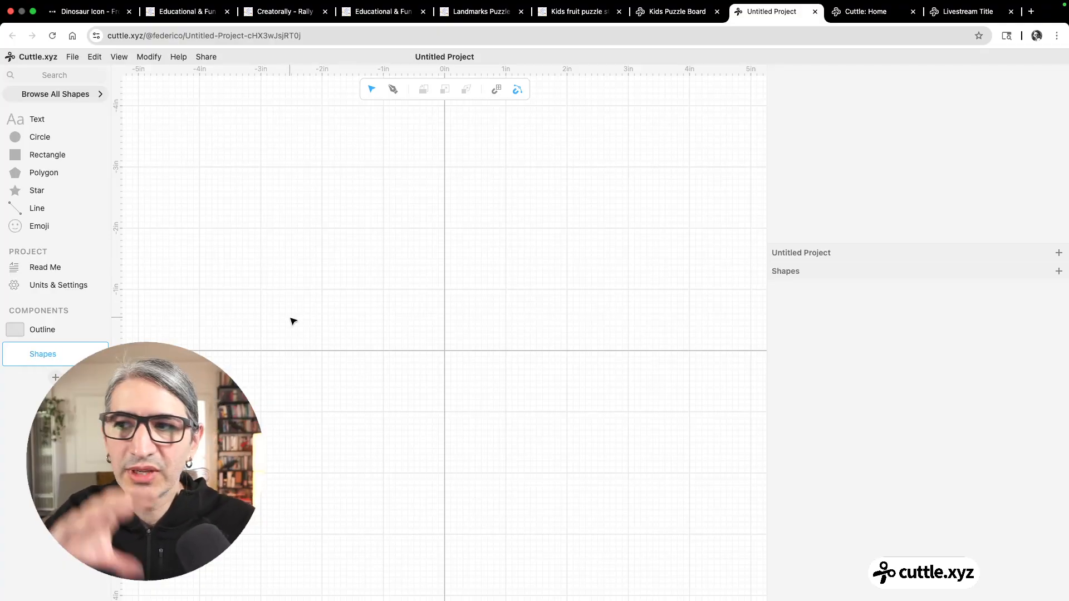
# Step: Insert the Outline component at the origin of the Shapes component and turn it into a guide
pyautogui.moveTo(11, 327); pyautogui.dragTo(546, 311)
pyautogui.scroll(3, 499, 368)
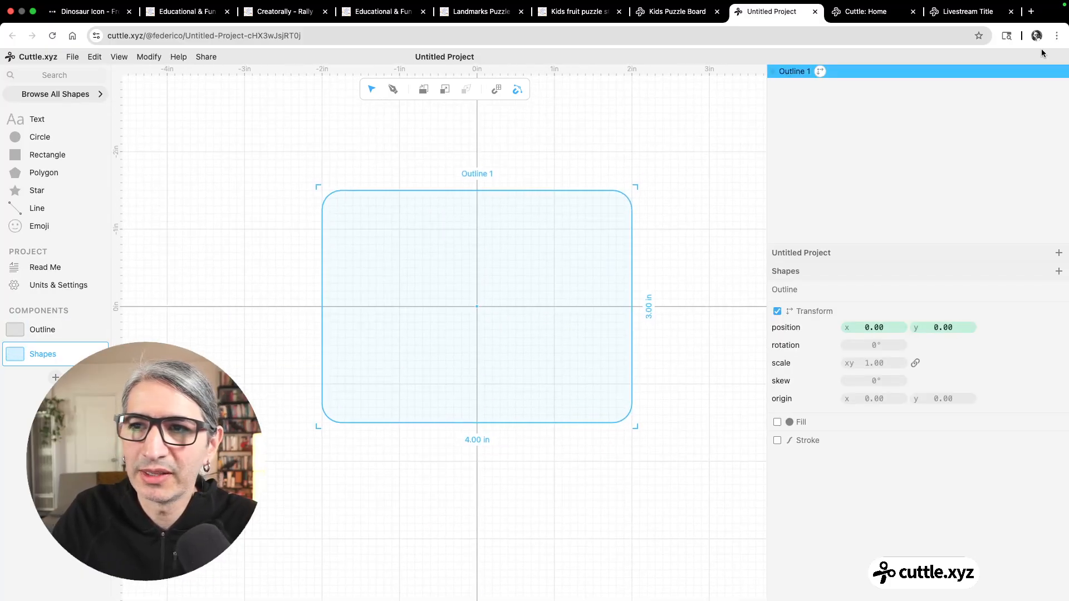
pyautogui.click(1031, 75)
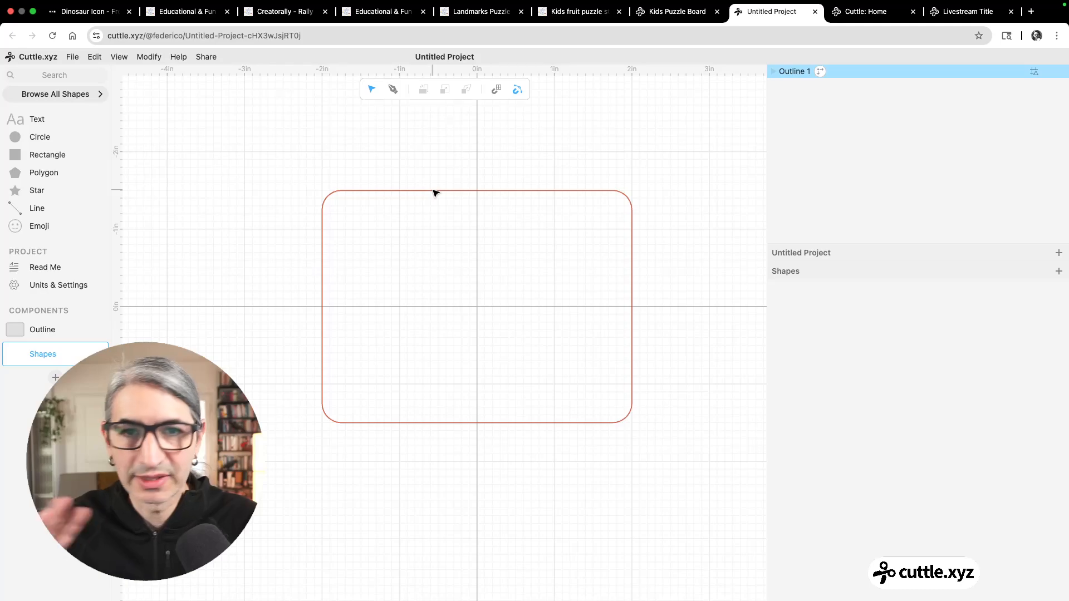
pyautogui.click(460, 172)
pyautogui.scroll(2, 462, 174)
pyautogui.scroll(1, 462, 174)
pyautogui.moveTo(474, 159); pyautogui.dragTo(461, 146)
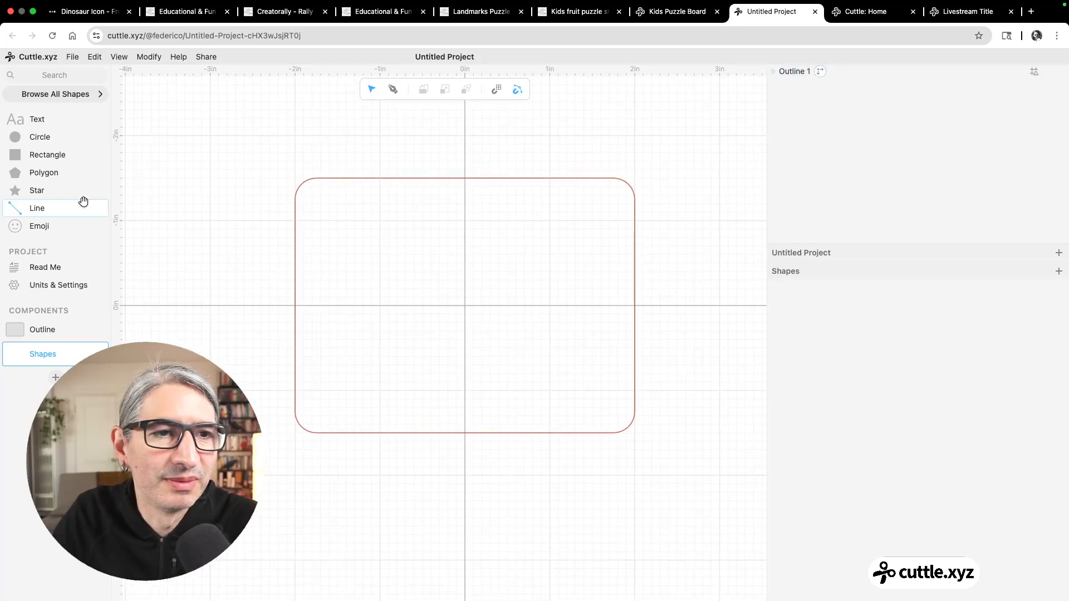
# Step: Place three emoji shapes inside the board outline at about -0.98, -0.52, at 1.11, -0.57 and at 0.00, 0.83
pyautogui.moveTo(148, 216); pyautogui.dragTo(382, 261)
pyautogui.moveTo(22, 226); pyautogui.dragTo(559, 259)
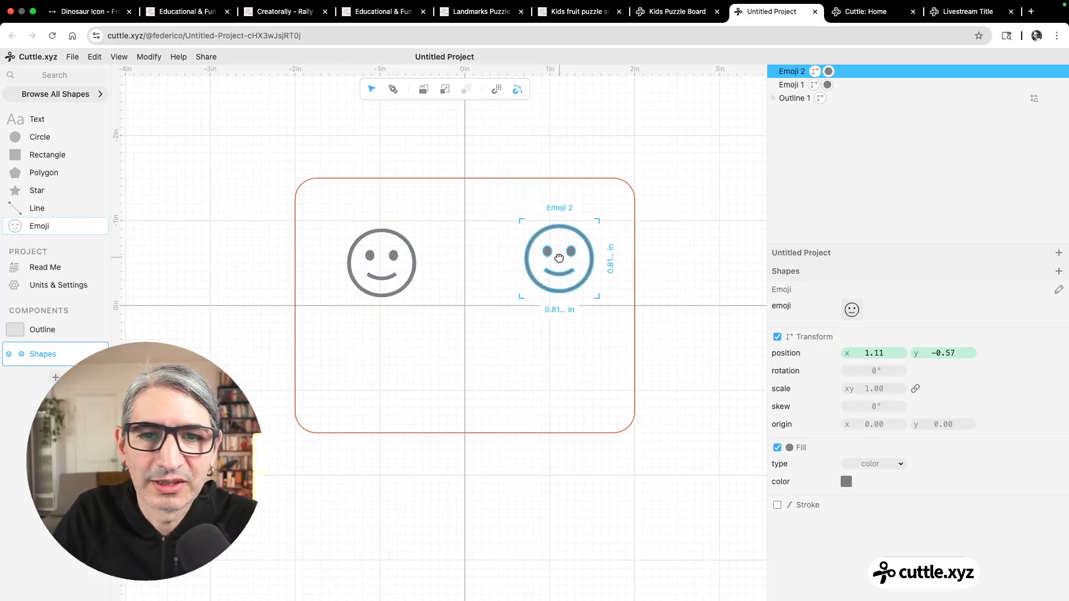
pyautogui.moveTo(21, 229); pyautogui.dragTo(465, 377)
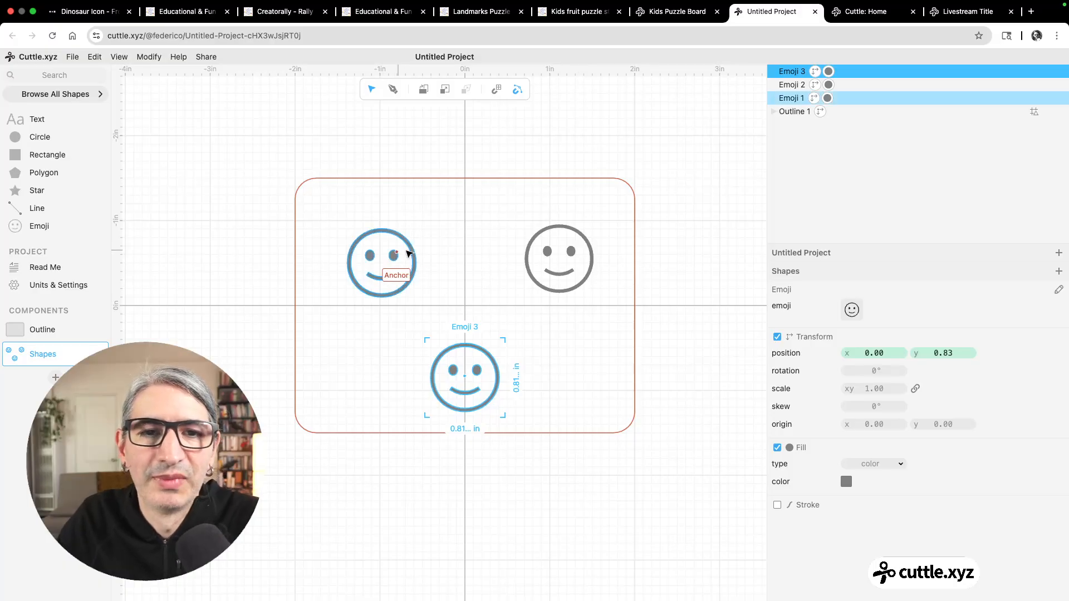
# Step: Search the icons for "pineapple" and change the upper-left emoji to the solid pineapple with a diamond lattice
pyautogui.click(390, 263)
pyautogui.click(852, 309)
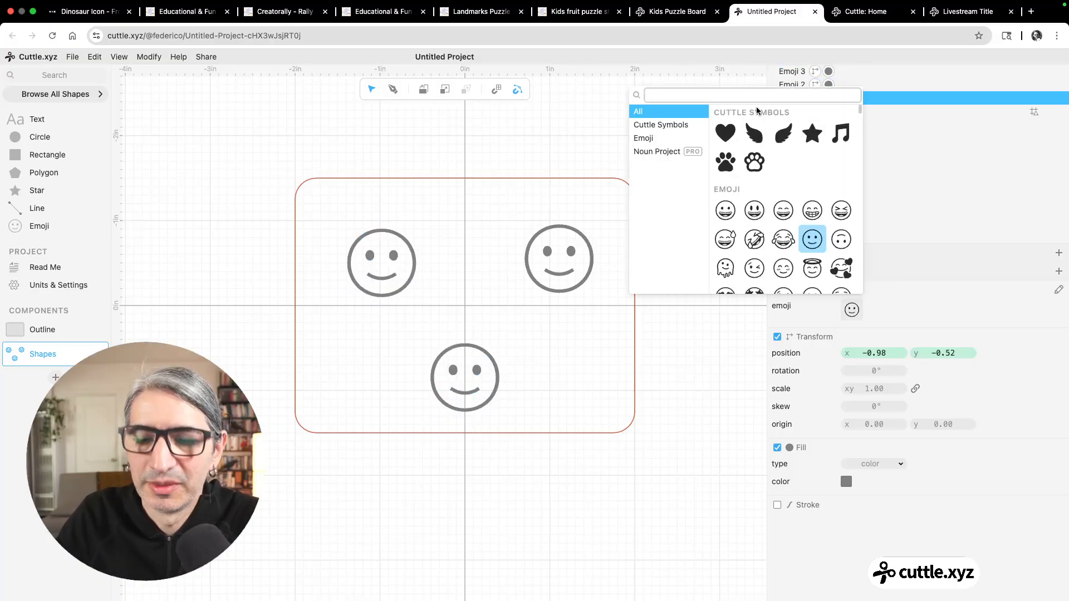
pyautogui.write('pineapple')
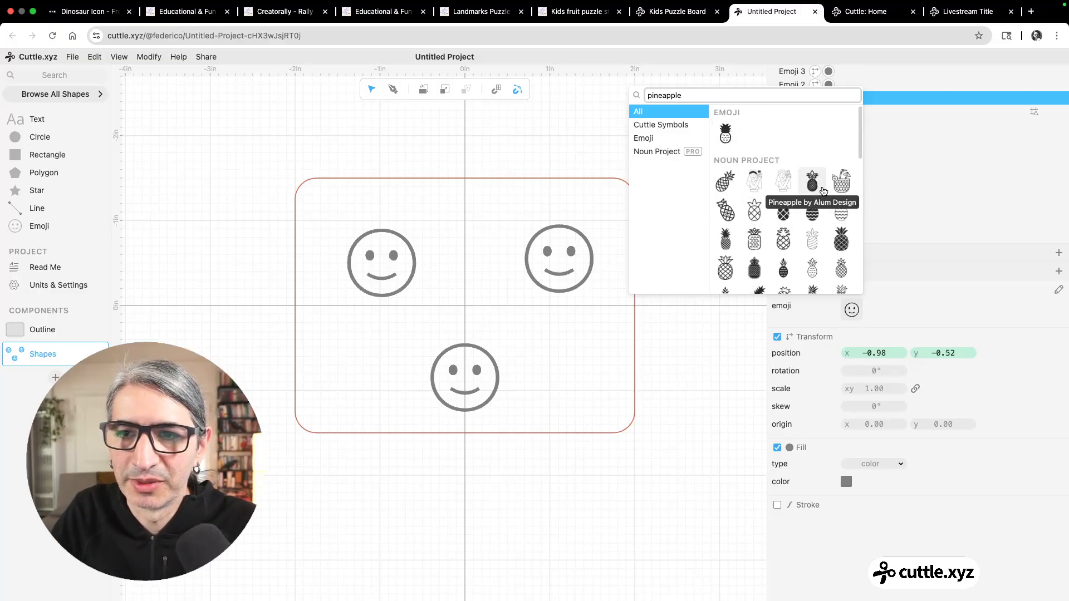
pyautogui.scroll(-1, 808, 225)
pyautogui.click(841, 223)
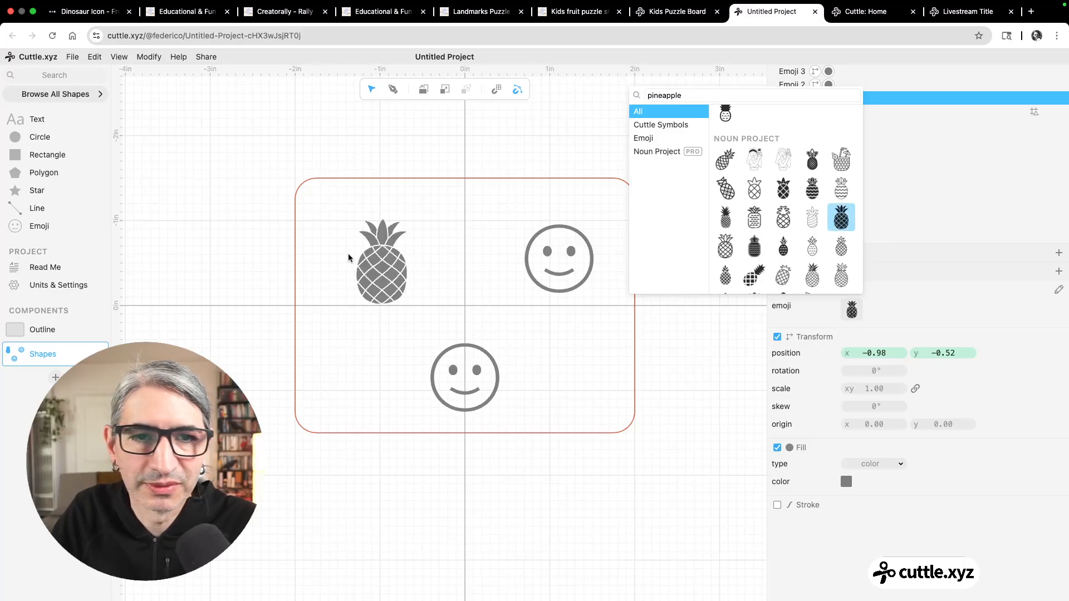
# Step: Scale the pineapple icon to 1.5
pyautogui.click(380, 255)
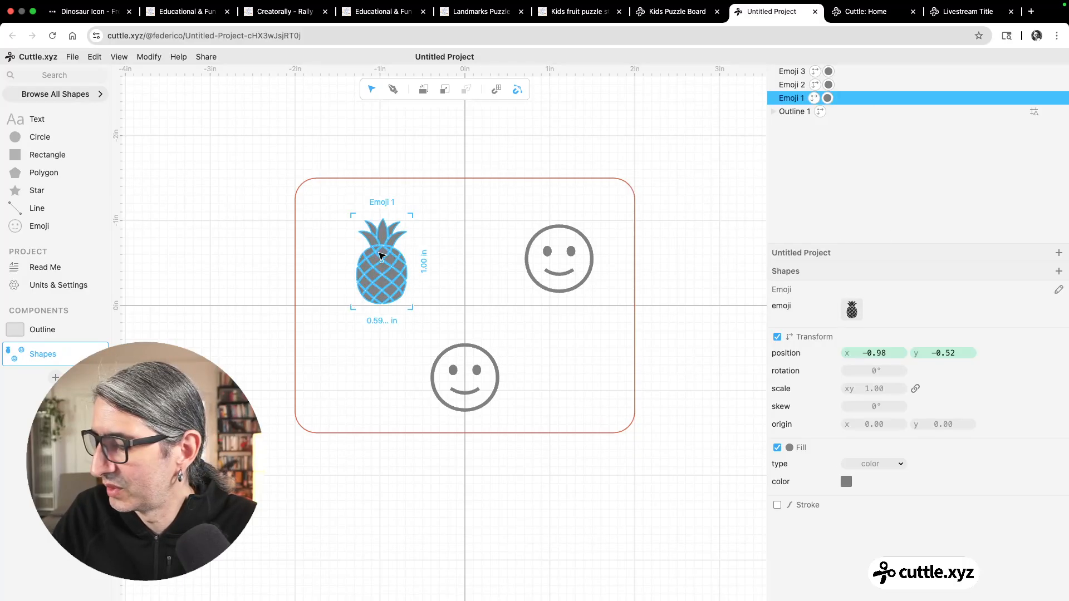
pyautogui.click(885, 384)
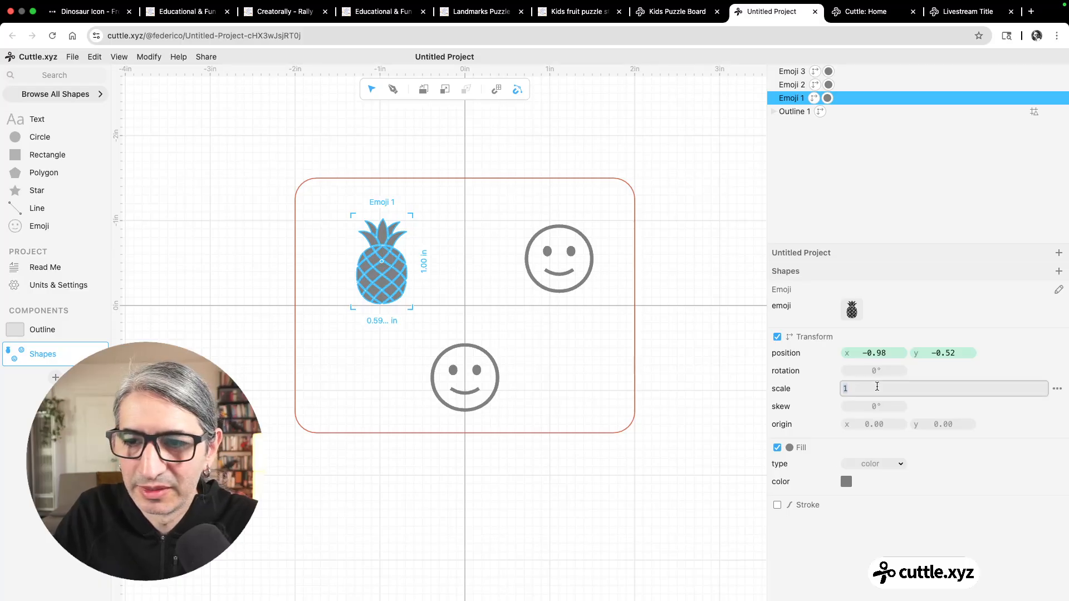
pyautogui.write('1.')
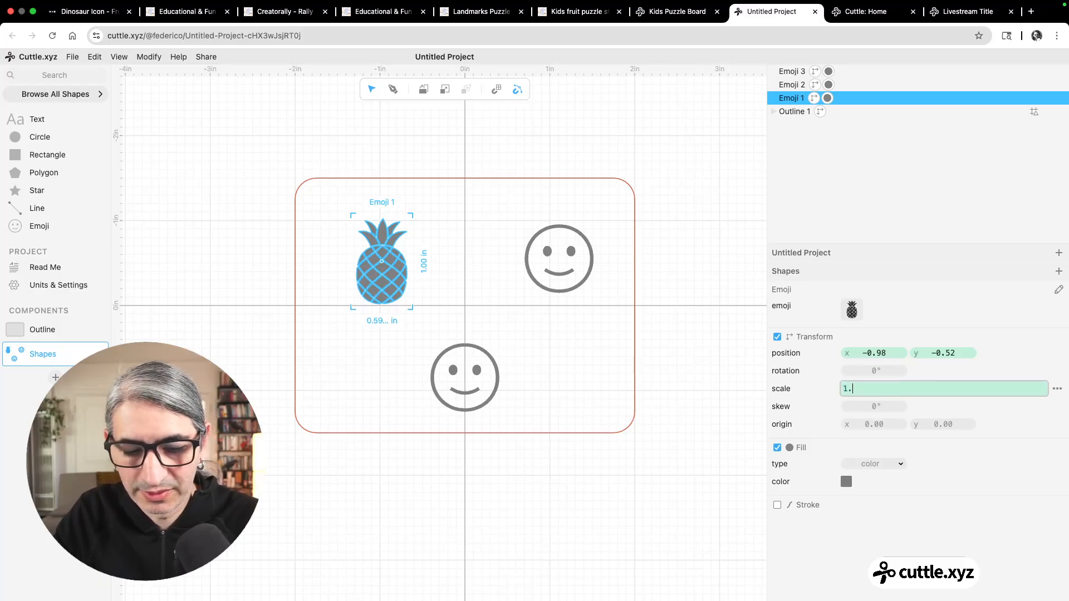
pyautogui.write('5')
pyautogui.press('Return')
pyautogui.click(682, 214)
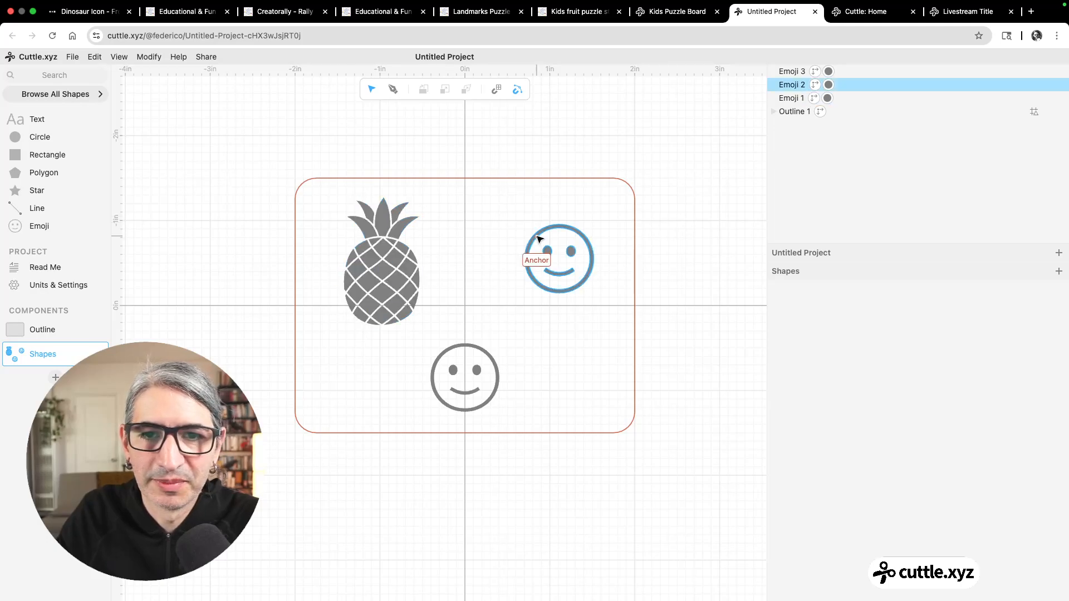
# Step: Search the icons for "strawberry" and change the upper-right emoji to a solid strawberry with cut-out seeds and leaves
pyautogui.click(539, 239)
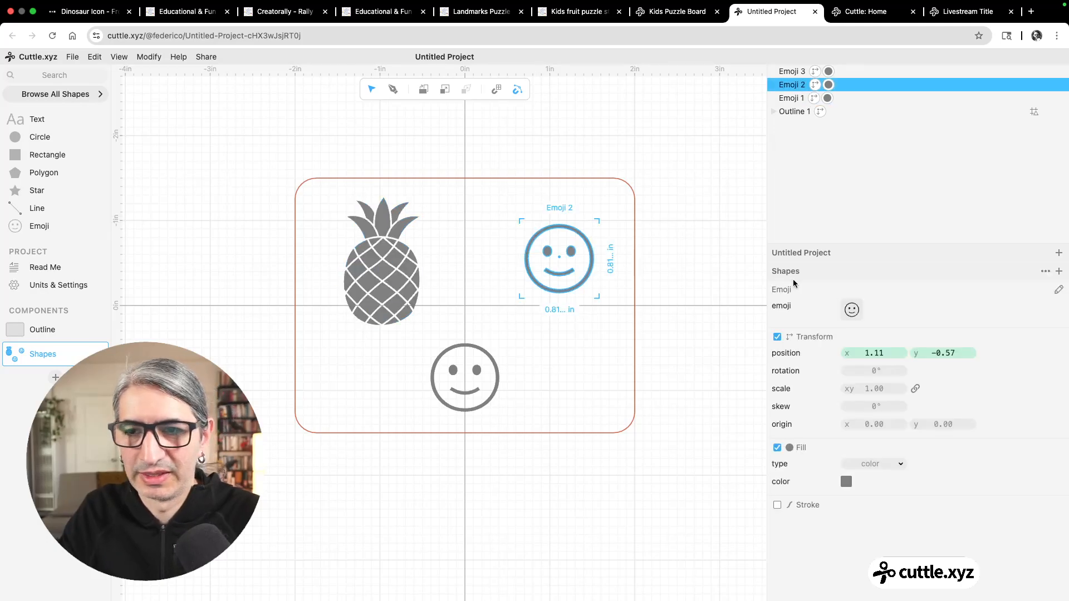
pyautogui.click(850, 310)
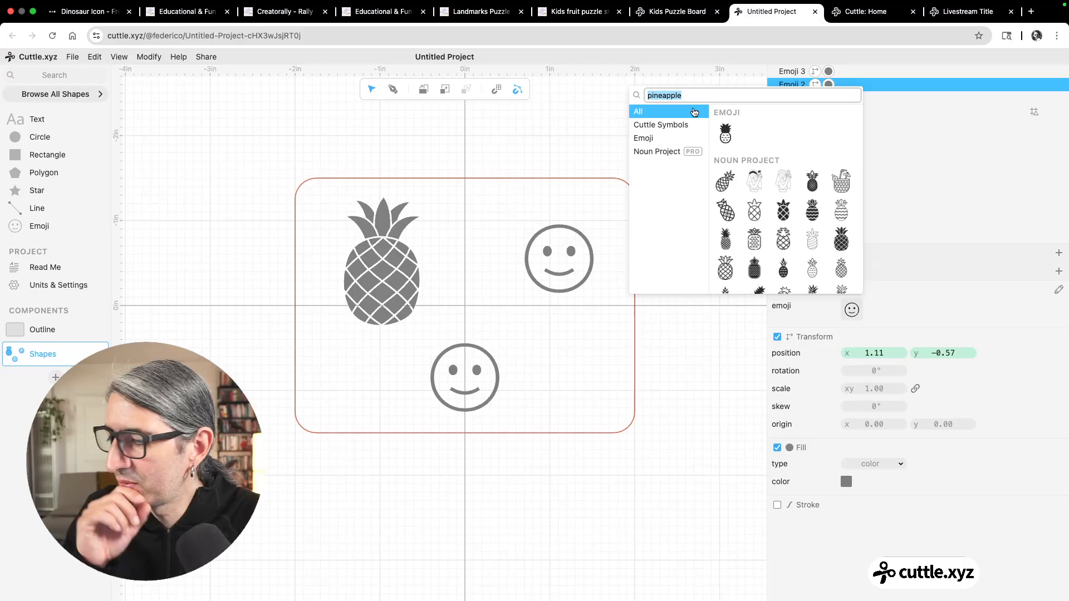
pyautogui.write('stra')
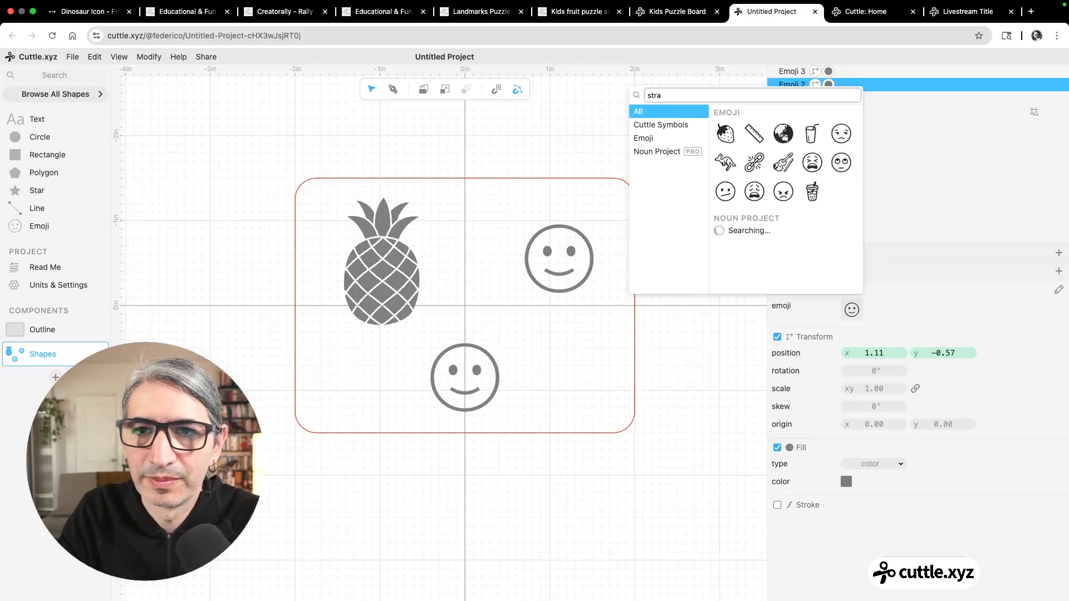
pyautogui.write('wberry')
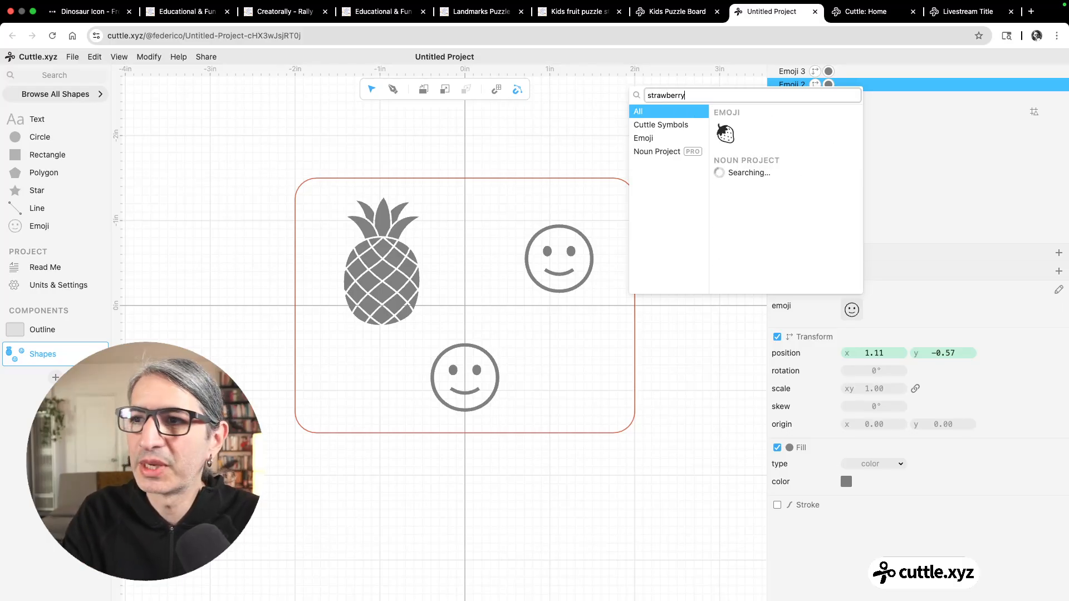
pyautogui.click(725, 133)
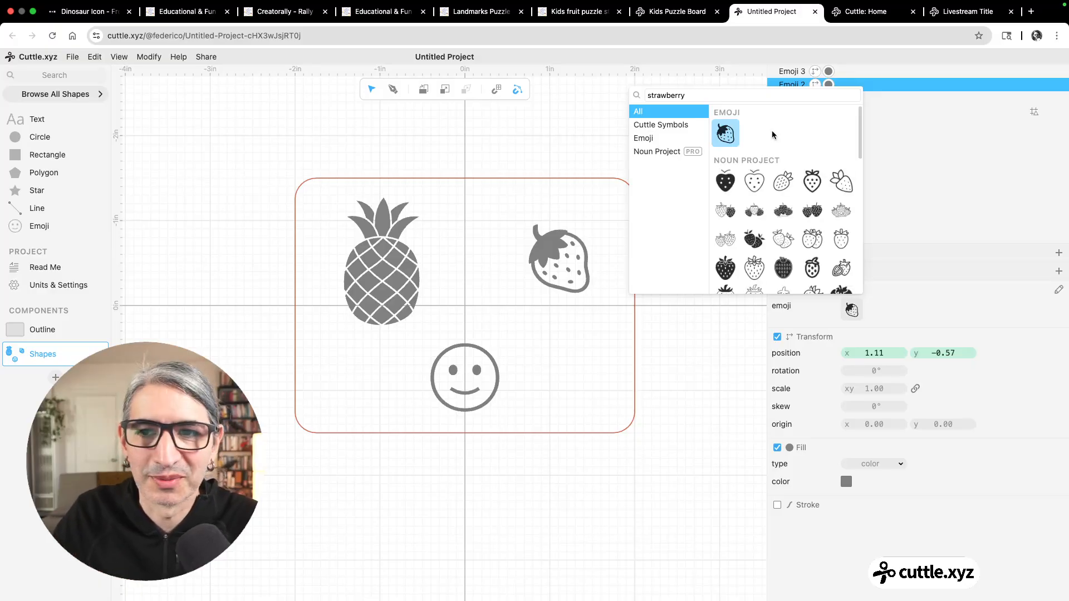
pyautogui.scroll(-2, 791, 234)
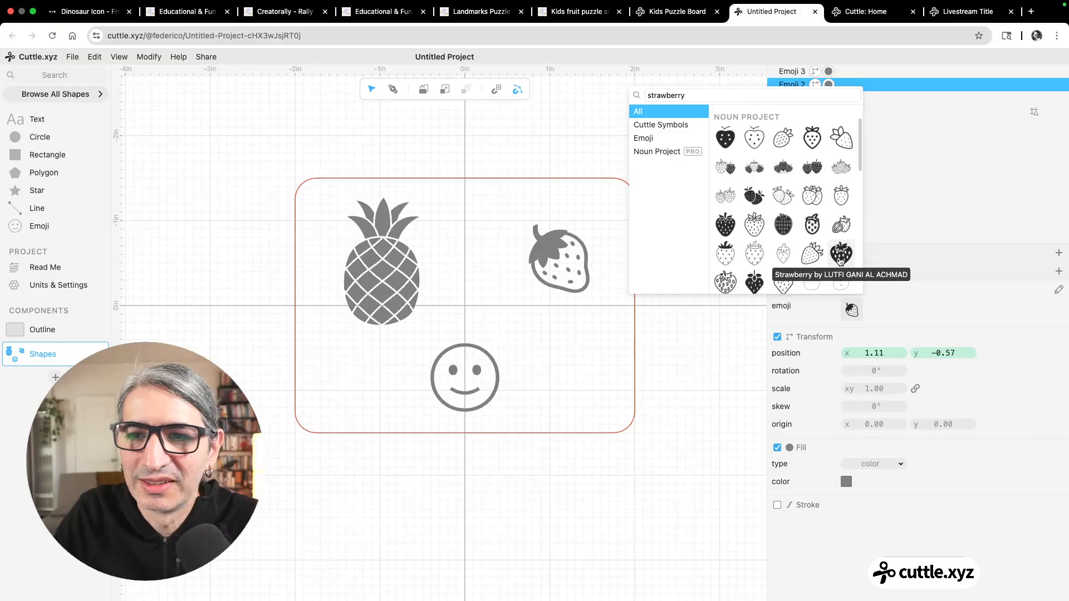
pyautogui.click(840, 254)
# Step: Scale the strawberry icon to 1.5 and shift it slightly up and inward within the board outline
pyautogui.click(874, 388)
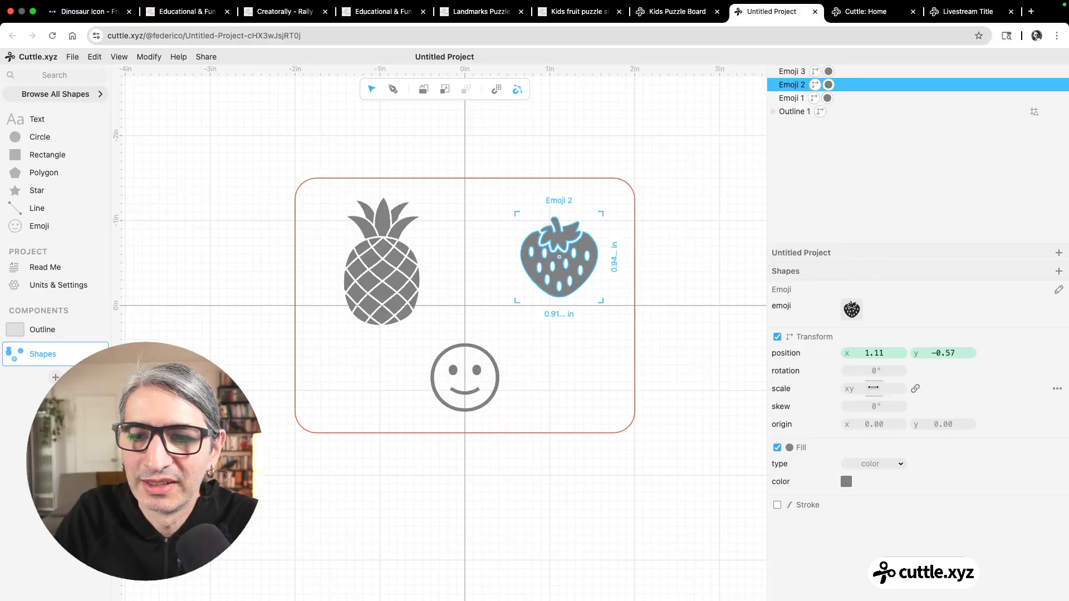
pyautogui.click(873, 388)
pyautogui.write('1.5')
pyautogui.press('Return')
pyautogui.click(625, 295)
pyautogui.moveTo(572, 285); pyautogui.dragTo(557, 281)
# Step: Search the icons for "banana" and change the remaining lower emoji to a solid single banana
pyautogui.click(489, 382)
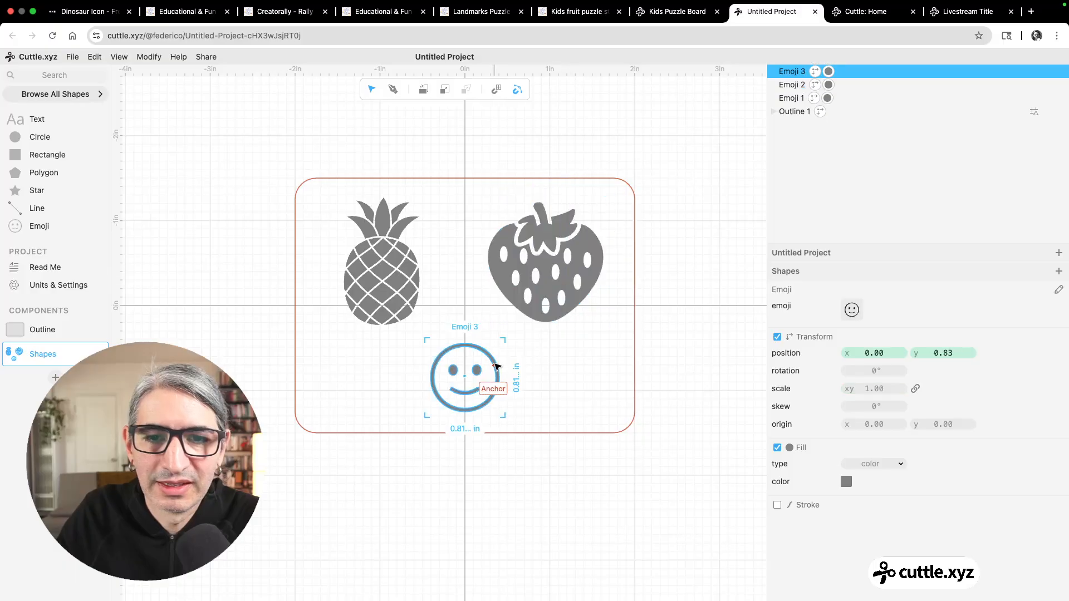
pyautogui.click(851, 310)
pyautogui.write('banana')
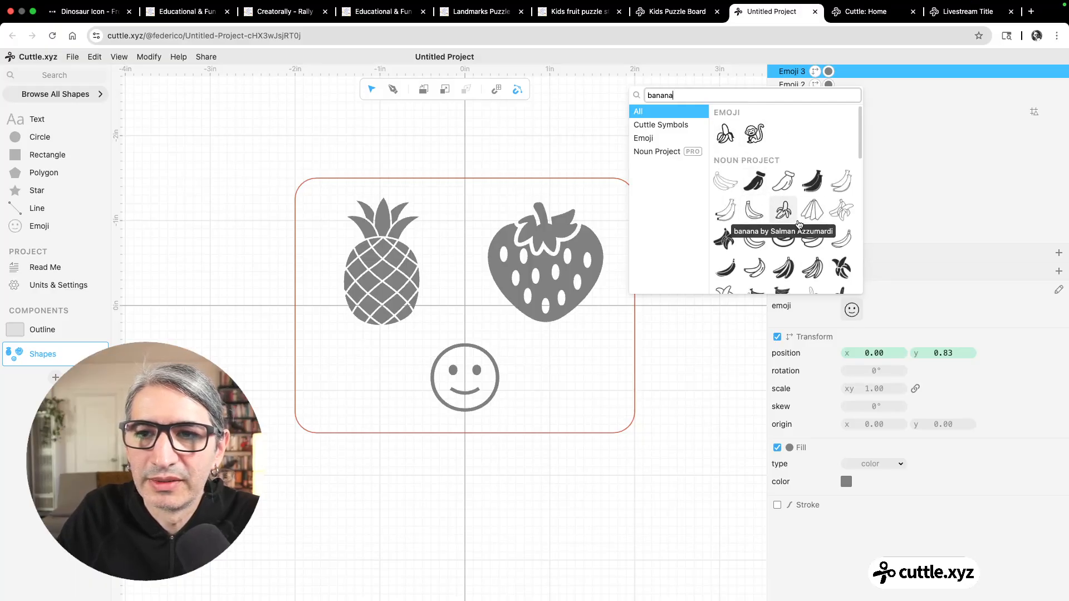
pyautogui.scroll(-1, 813, 231)
pyautogui.scroll(1, 779, 184)
pyautogui.scroll(-2, 724, 200)
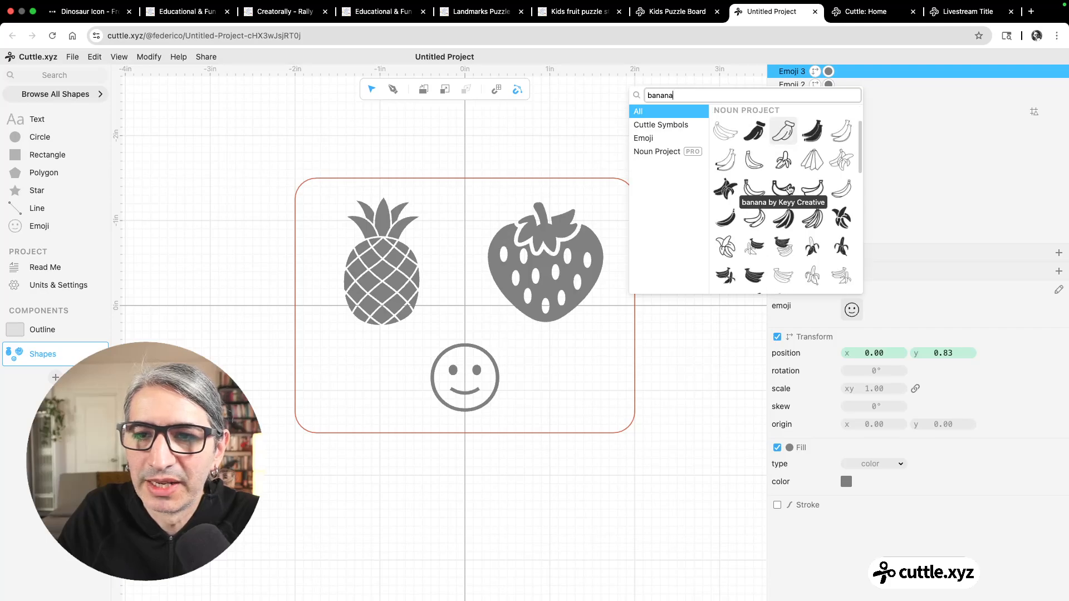
pyautogui.scroll(-4, 802, 212)
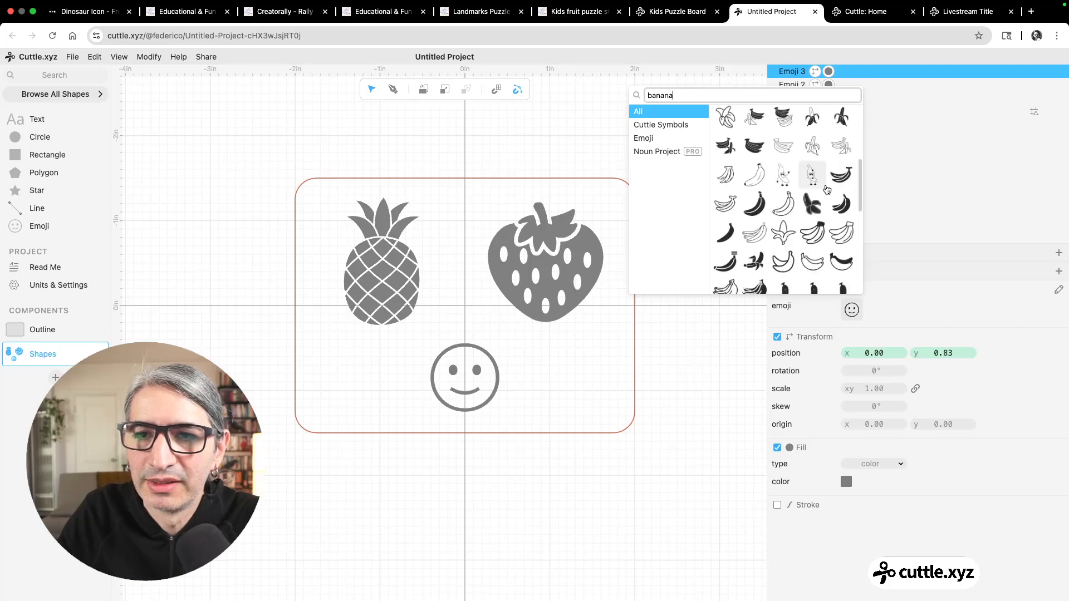
pyautogui.click(763, 205)
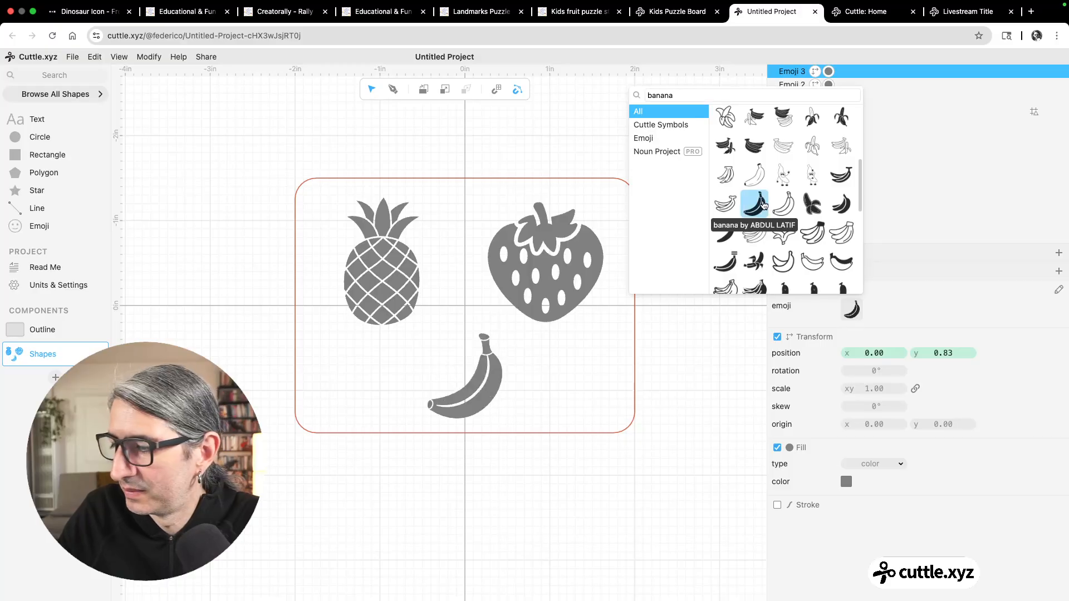
# Step: Scale the banana icon to 1.5 and rotate it clockwise until it curves like a smile
pyautogui.click(500, 375)
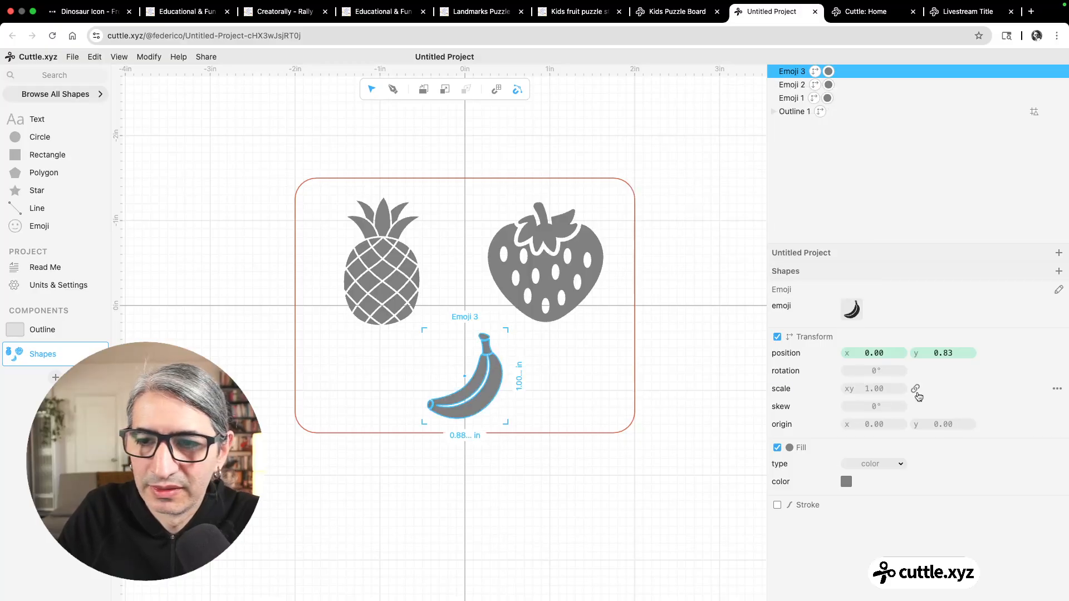
pyautogui.click(879, 389)
pyautogui.write('1.5')
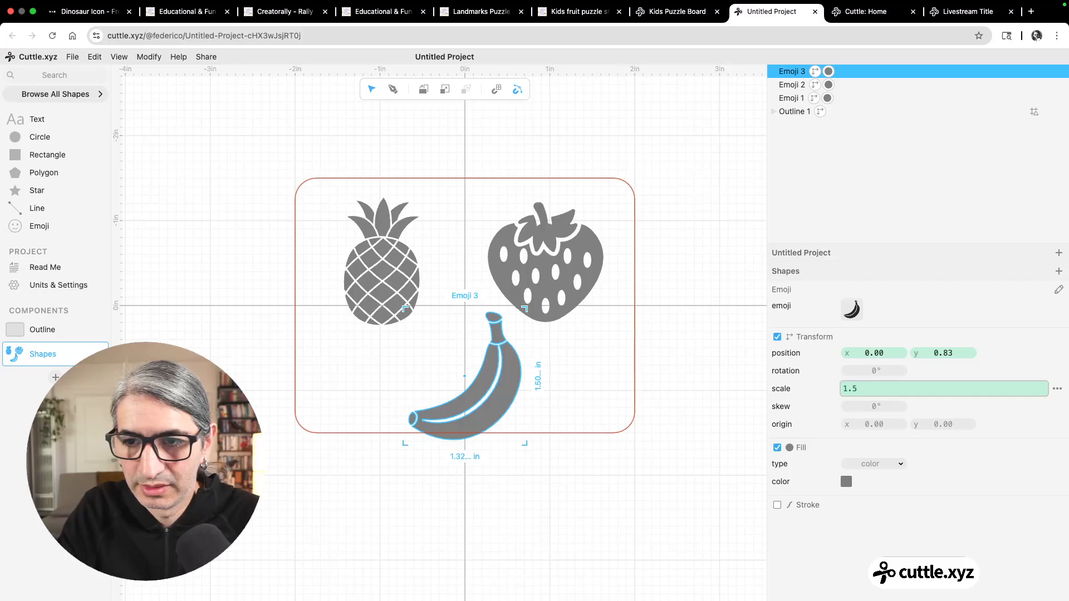
pyautogui.moveTo(528, 314); pyautogui.dragTo(567, 368)
# Step: Arrange the fruits with the banana centred below, the pineapple farther left, and the strawberry at about 1.16, -0.59
pyautogui.moveTo(449, 404); pyautogui.dragTo(457, 386)
pyautogui.click(375, 262)
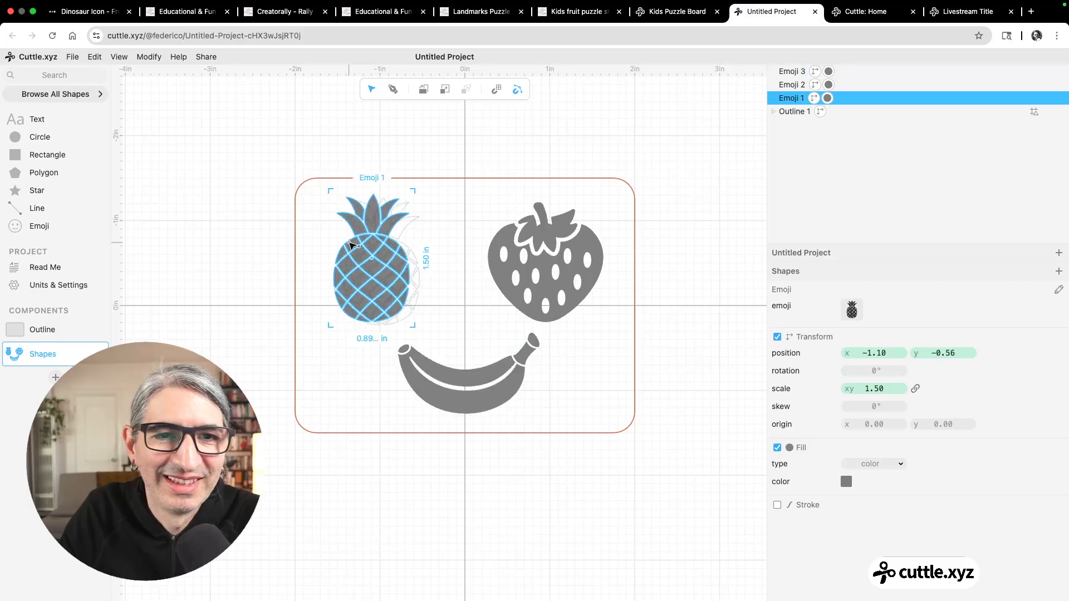
pyautogui.moveTo(560, 238); pyautogui.dragTo(575, 244)
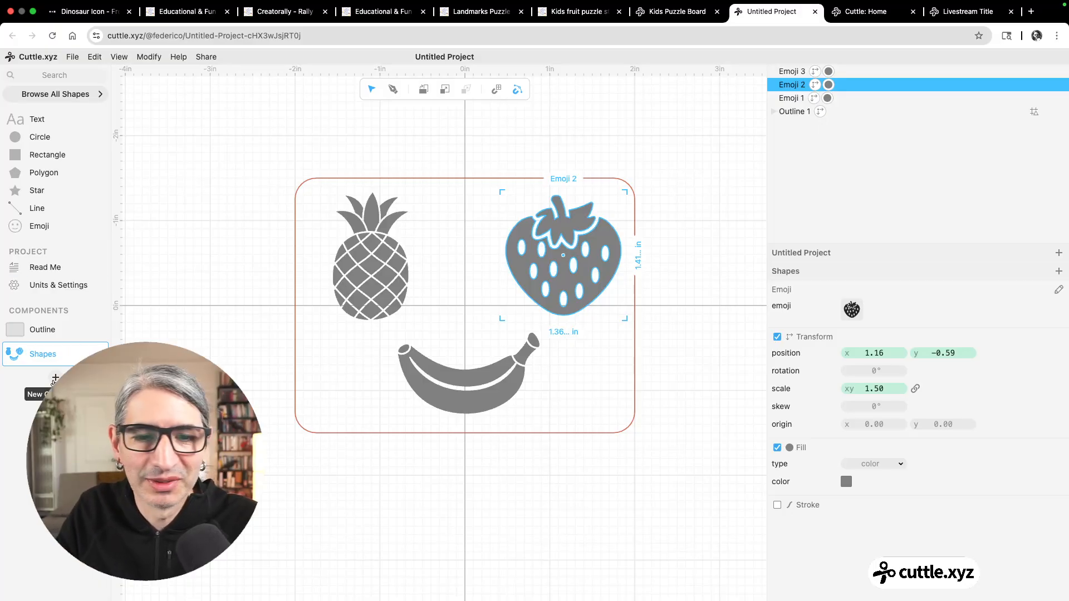
# Step: Create a new component named Front Layer
pyautogui.click(55, 379)
pyautogui.tripleClick(63, 378)
pyautogui.write('Front Layer')
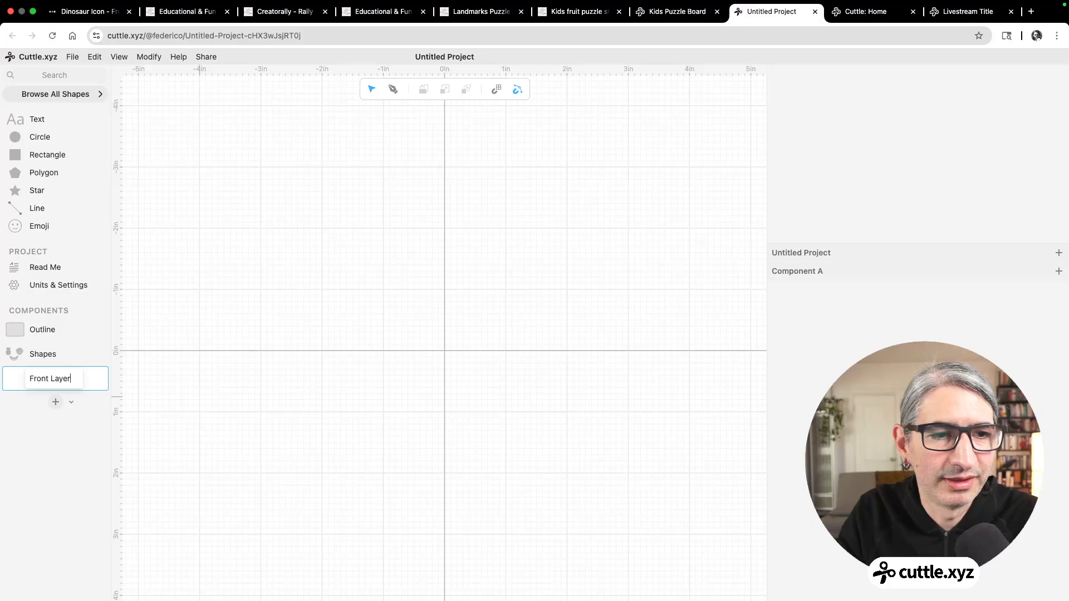
pyautogui.press('Return')
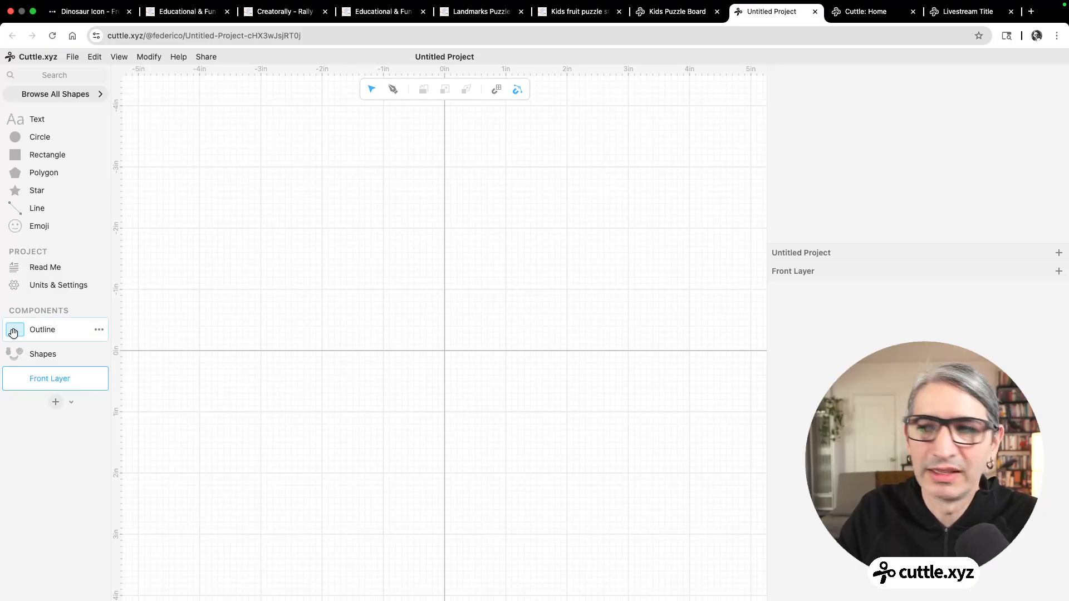
# Step: Insert the Outline and Shapes components at the origin of the Front Layer component
pyautogui.moveTo(13, 333); pyautogui.dragTo(444, 350)
pyautogui.click(626, 320)
pyautogui.scroll(2, 629, 333)
pyautogui.moveTo(630, 334); pyautogui.dragTo(687, 295)
pyautogui.moveTo(17, 354); pyautogui.dragTo(460, 327)
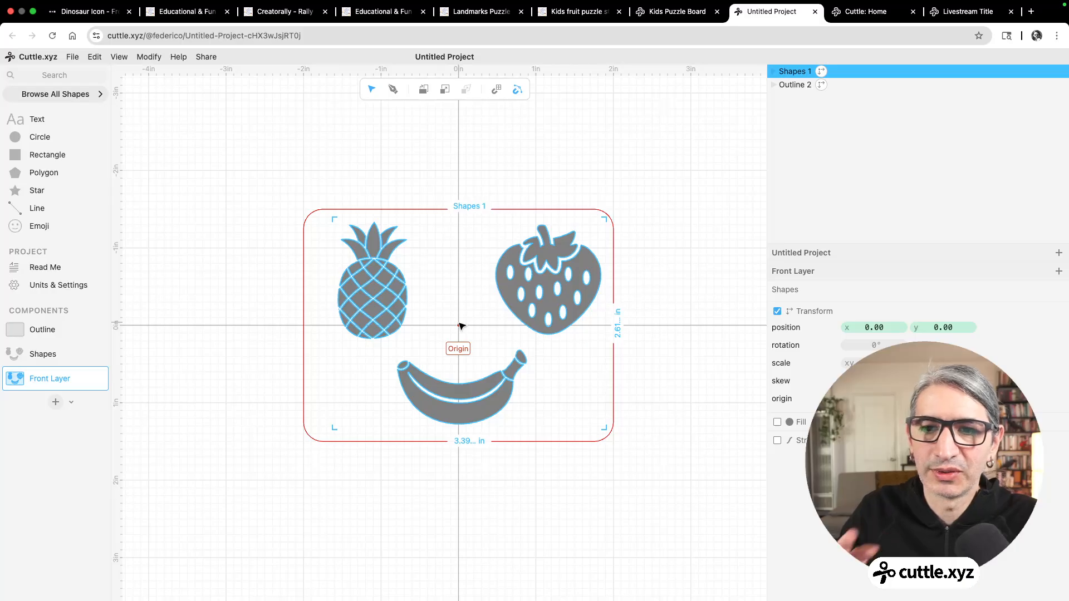
# Step: Give the Shapes instance a blue hairline stroke and set its fill colour to none
pyautogui.click(777, 441)
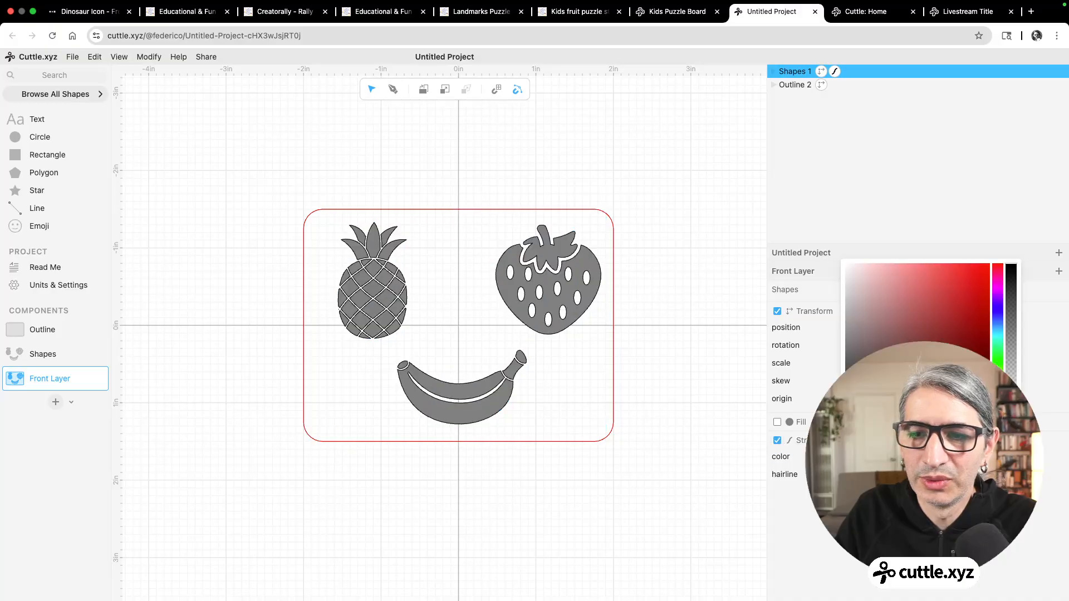
pyautogui.press('Escape')
pyautogui.click(777, 421)
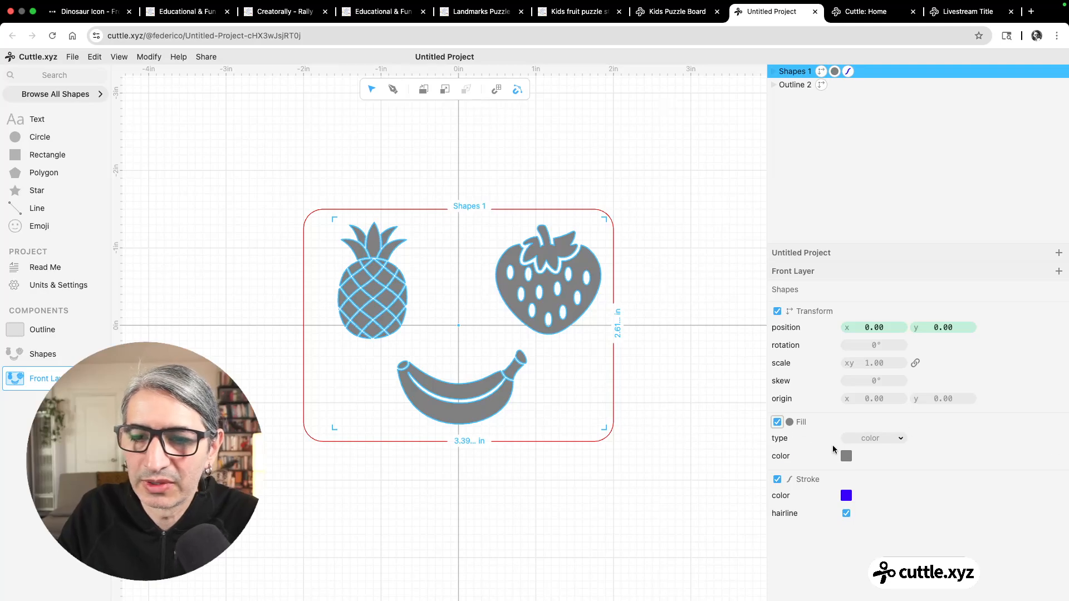
pyautogui.click(846, 456)
pyautogui.click(851, 436)
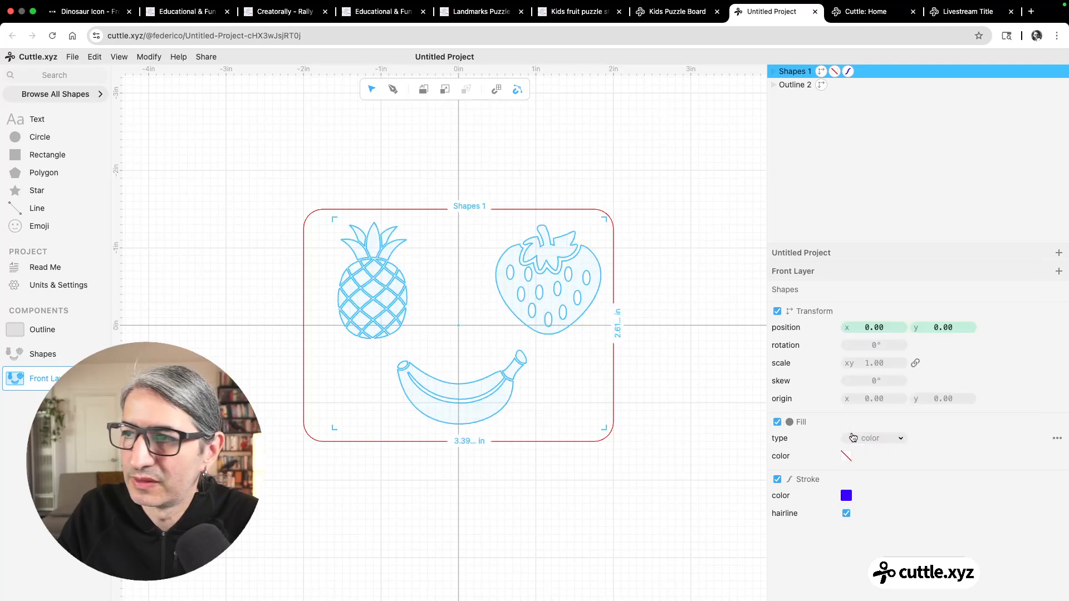
pyautogui.click(688, 401)
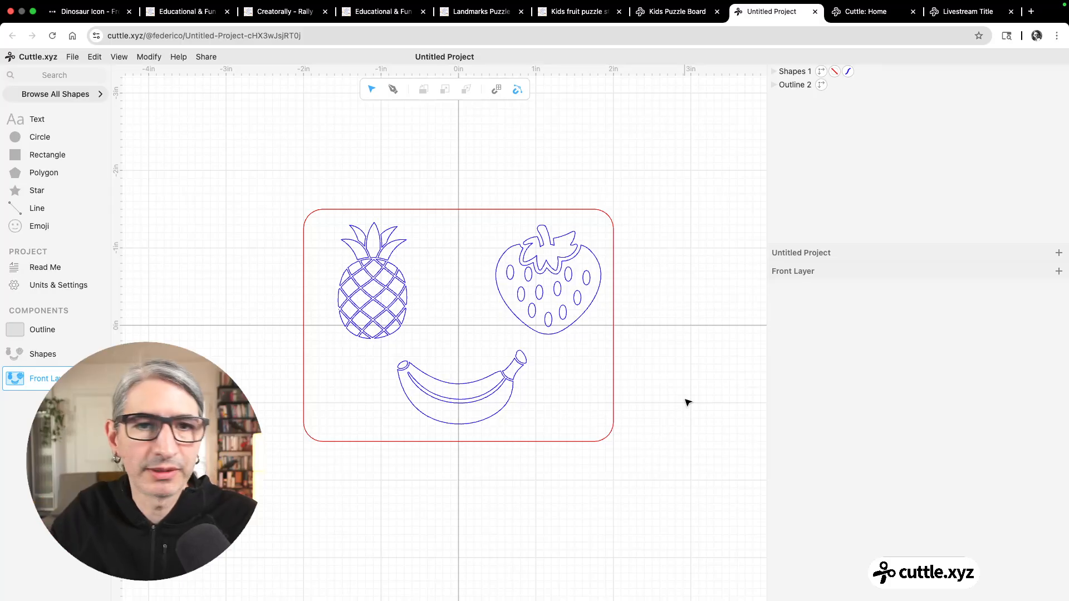
# Step: Insert a second Shapes instance at the origin with a red hairline stroke and its fill colour set to none
pyautogui.moveTo(33, 354); pyautogui.dragTo(456, 329)
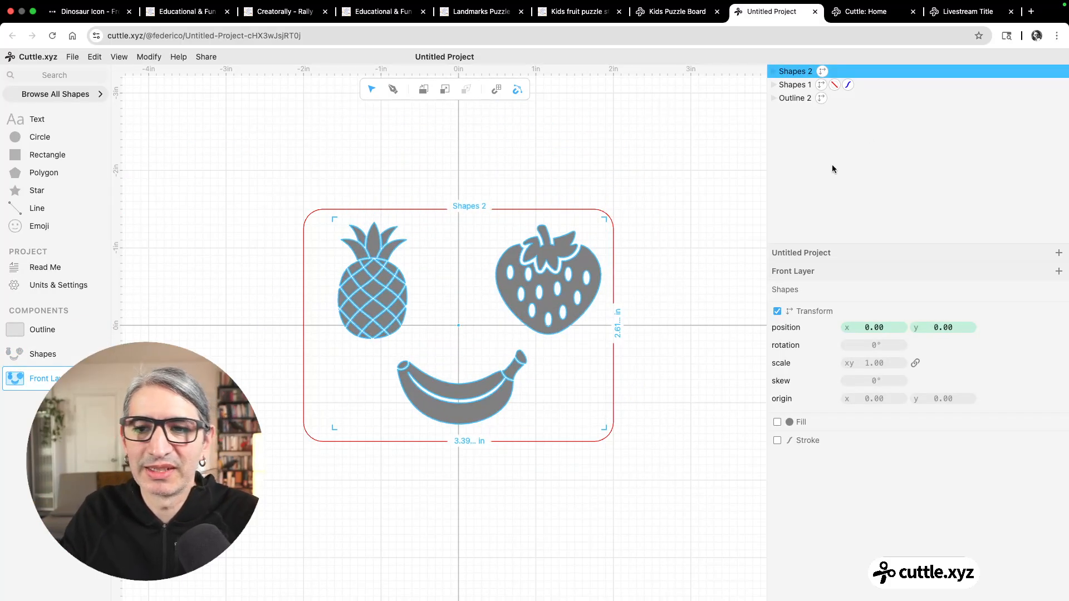
pyautogui.click(778, 441)
pyautogui.click(845, 456)
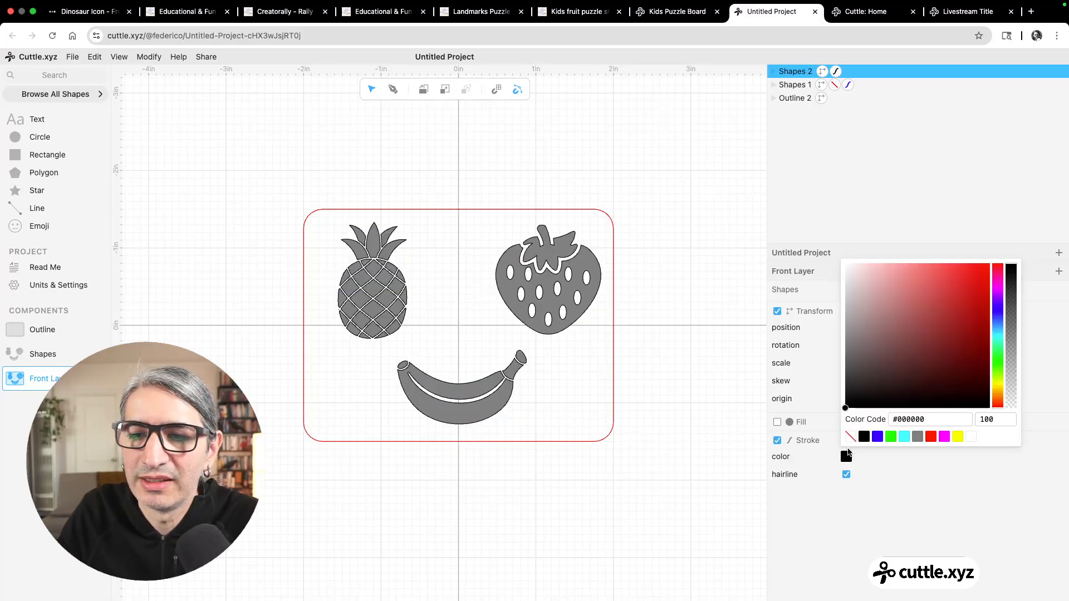
pyautogui.click(928, 437)
pyautogui.click(777, 423)
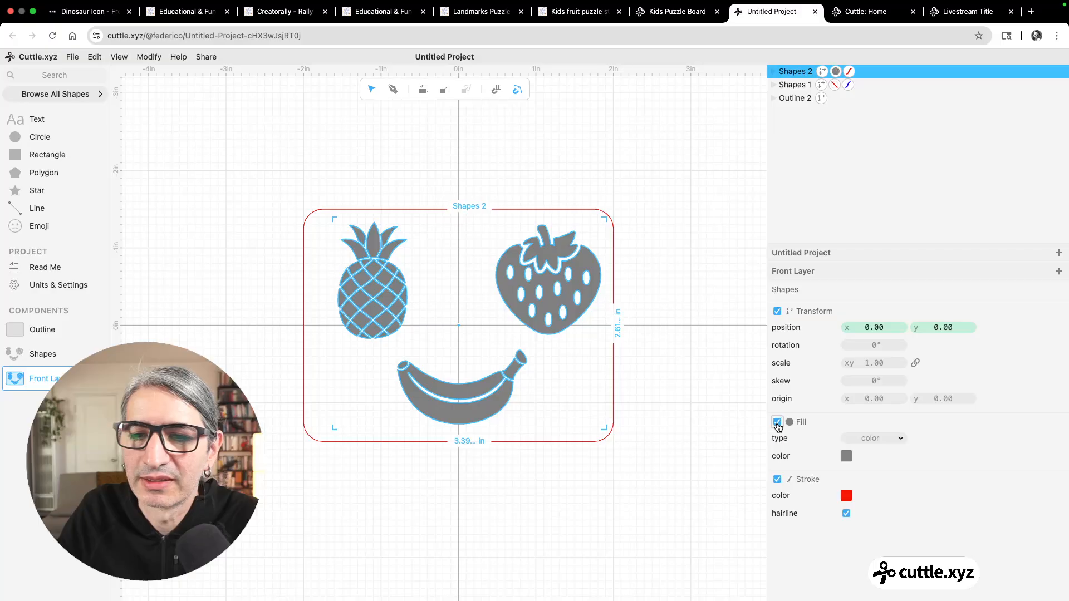
pyautogui.click(847, 457)
pyautogui.click(858, 439)
pyautogui.click(714, 402)
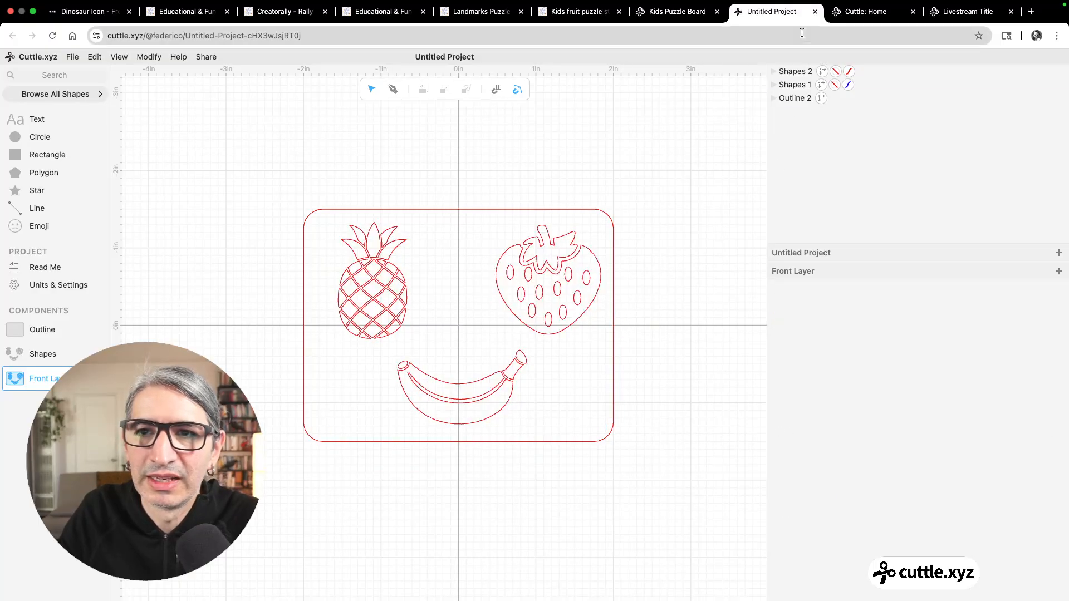
# Step: Apply the Expand (Offset) modifier to the red Shapes instance
pyautogui.click(792, 71)
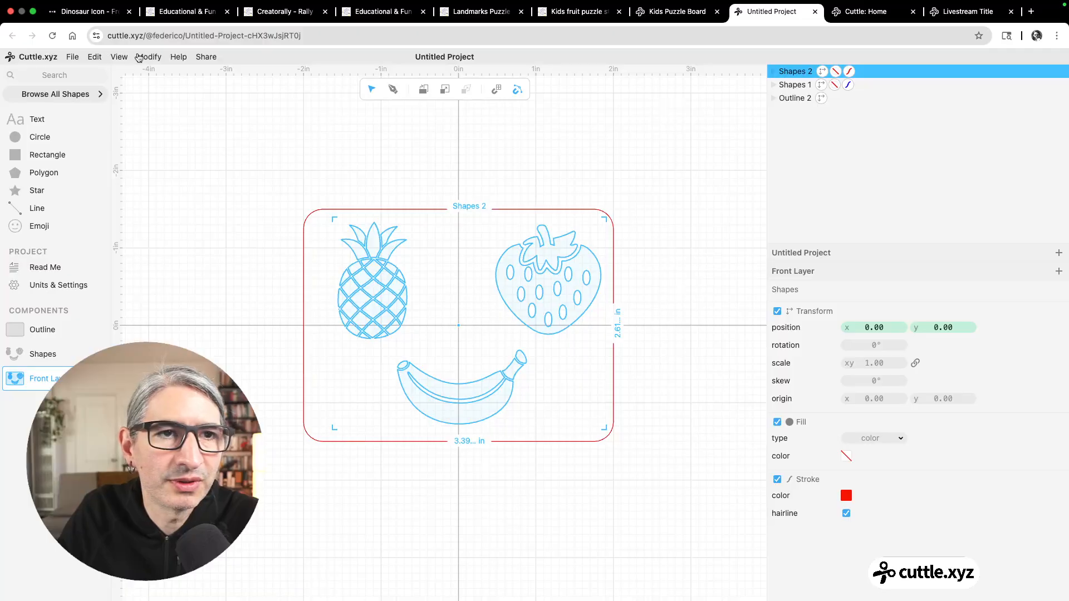
pyautogui.click(145, 57)
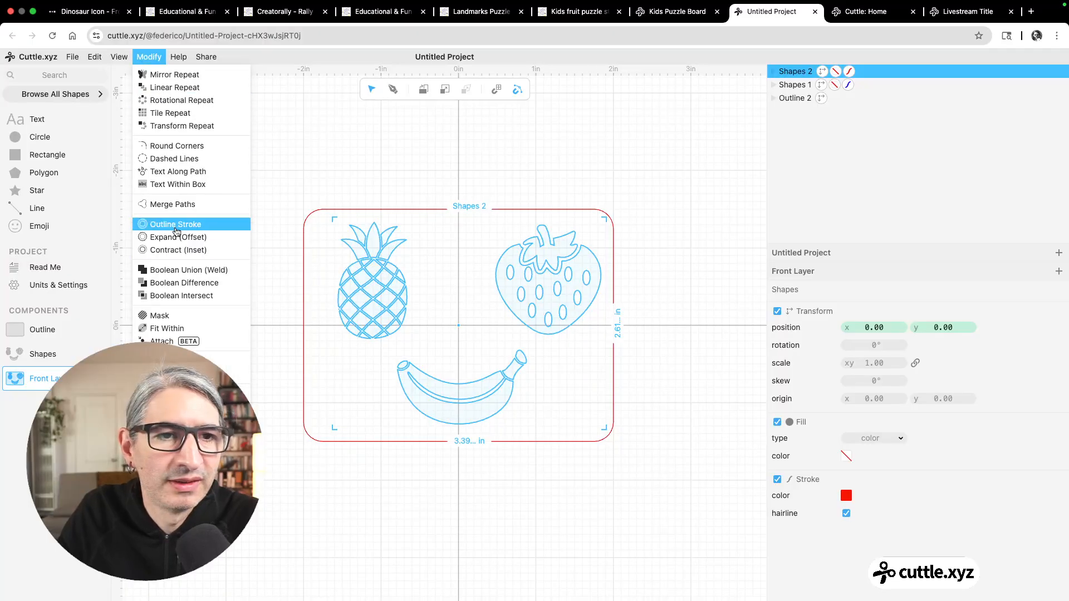
pyautogui.click(173, 237)
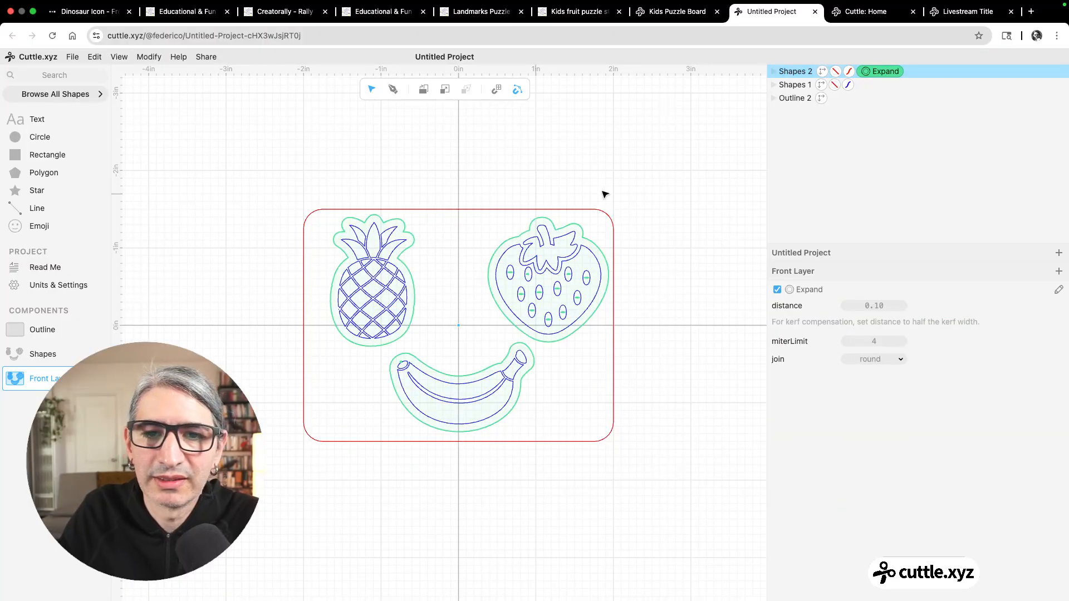
pyautogui.click(710, 177)
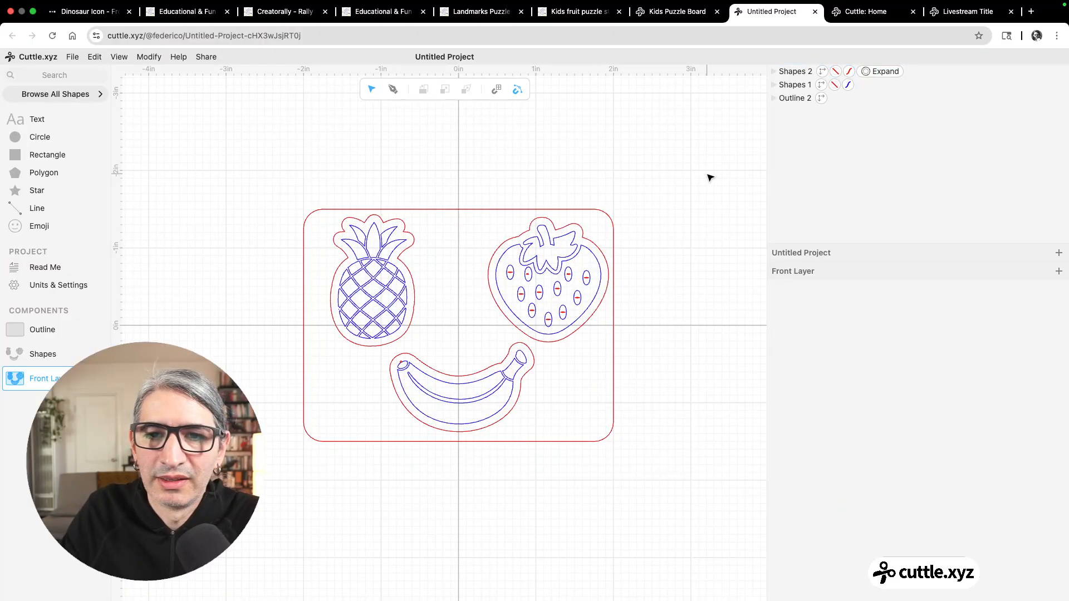
# Step: Inspect the leftover offset paths inside the strawberry seeds and apply Remove Holes to the expanded Shapes instance
pyautogui.click(581, 323)
pyautogui.scroll(5, 582, 292)
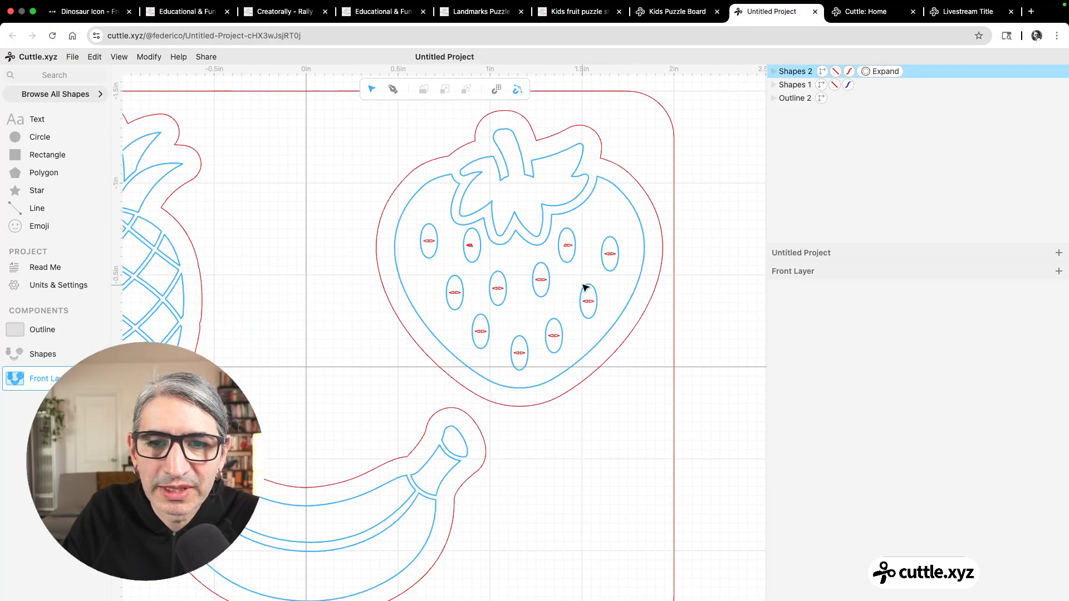
pyautogui.scroll(5, 579, 287)
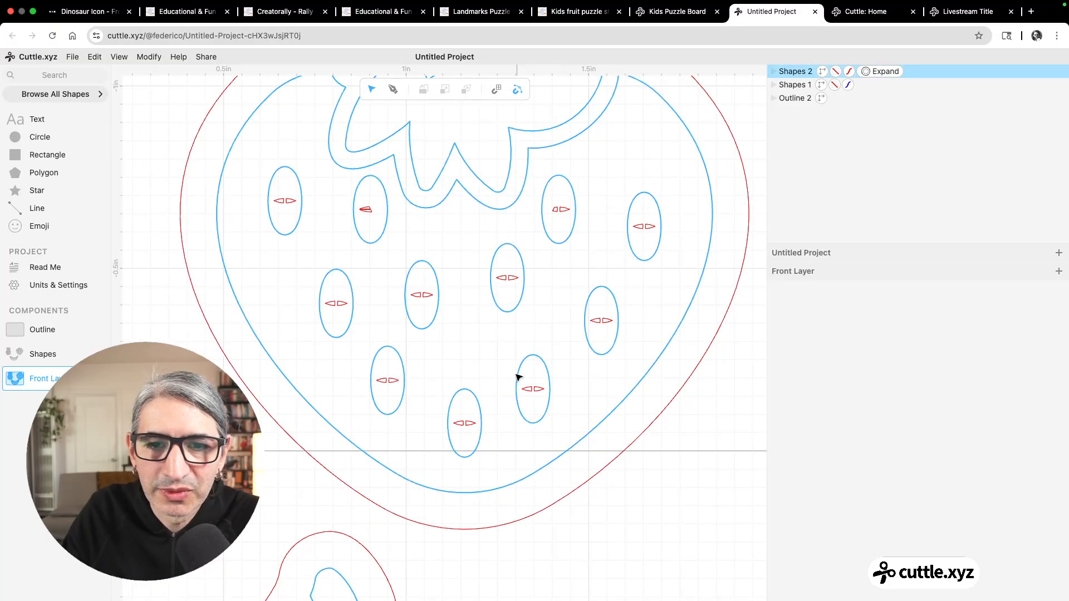
pyautogui.scroll(-3, 461, 218)
pyautogui.scroll(-5, 462, 223)
pyautogui.click(788, 73)
pyautogui.click(143, 57)
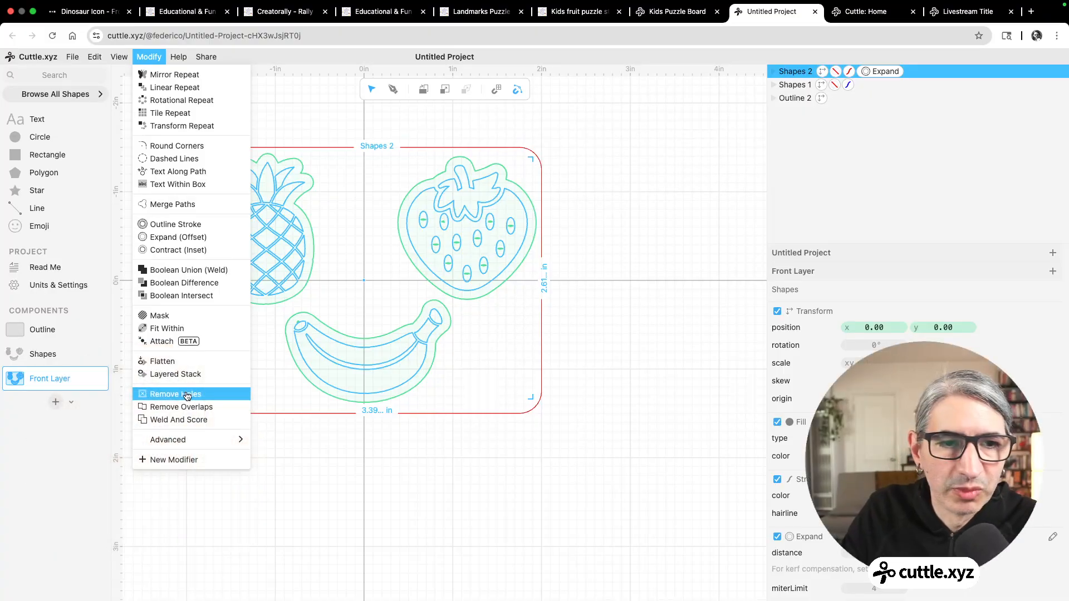
pyautogui.click(187, 394)
pyautogui.click(618, 378)
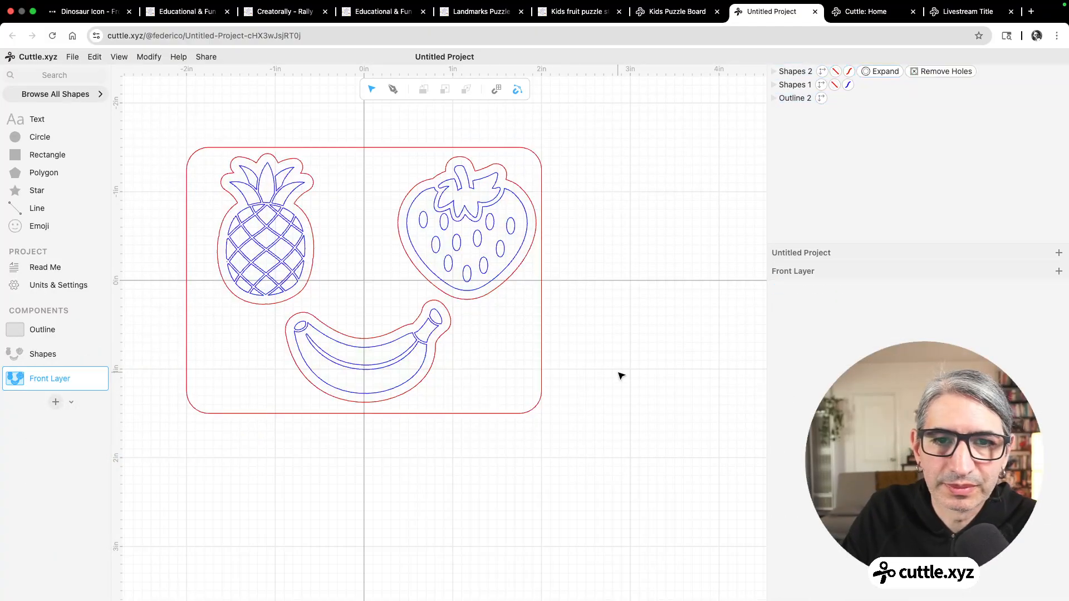
# Step: In the Shapes component, replace the pineapple icon with the solid one with curved notches from a "pinapple" search
pyautogui.moveTo(611, 336); pyautogui.dragTo(675, 351)
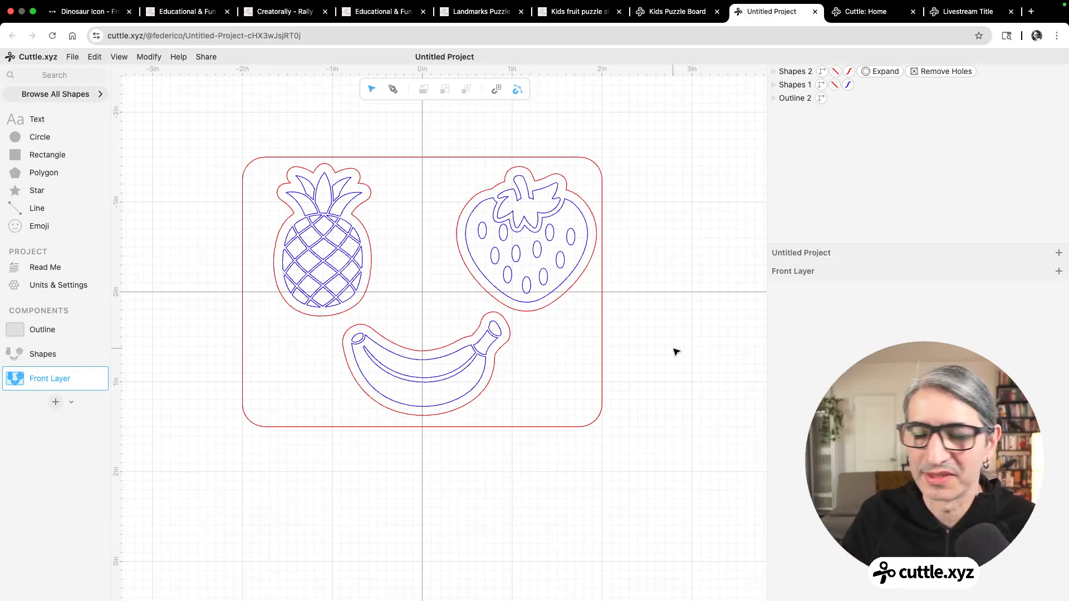
pyautogui.click(42, 355)
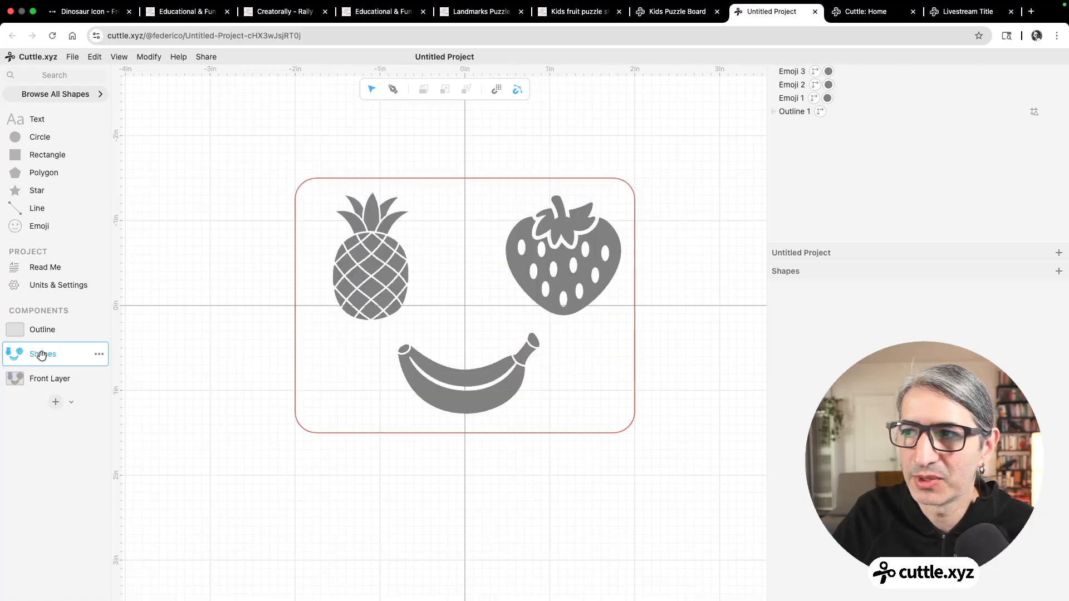
pyautogui.click(398, 261)
pyautogui.click(850, 310)
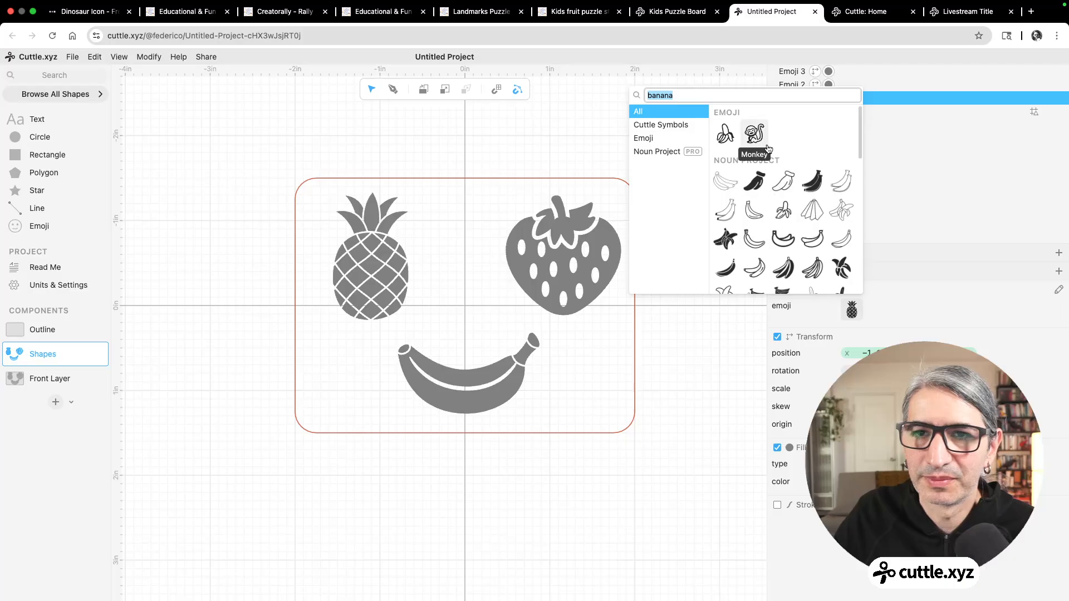
pyautogui.write('pina')
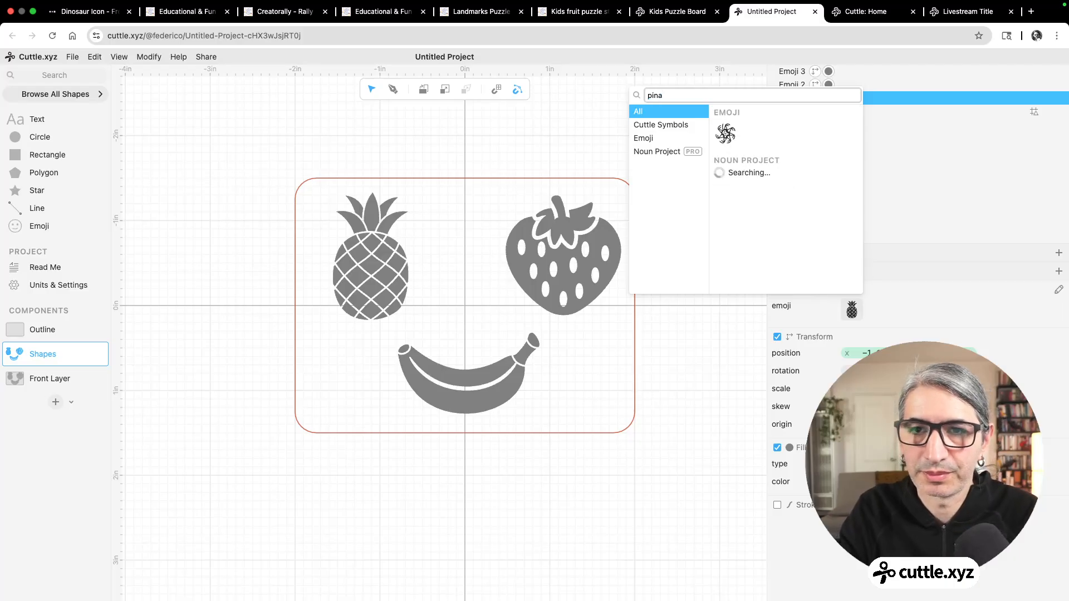
pyautogui.write('a')
pyautogui.press('BackSpace')
pyautogui.write('pple')
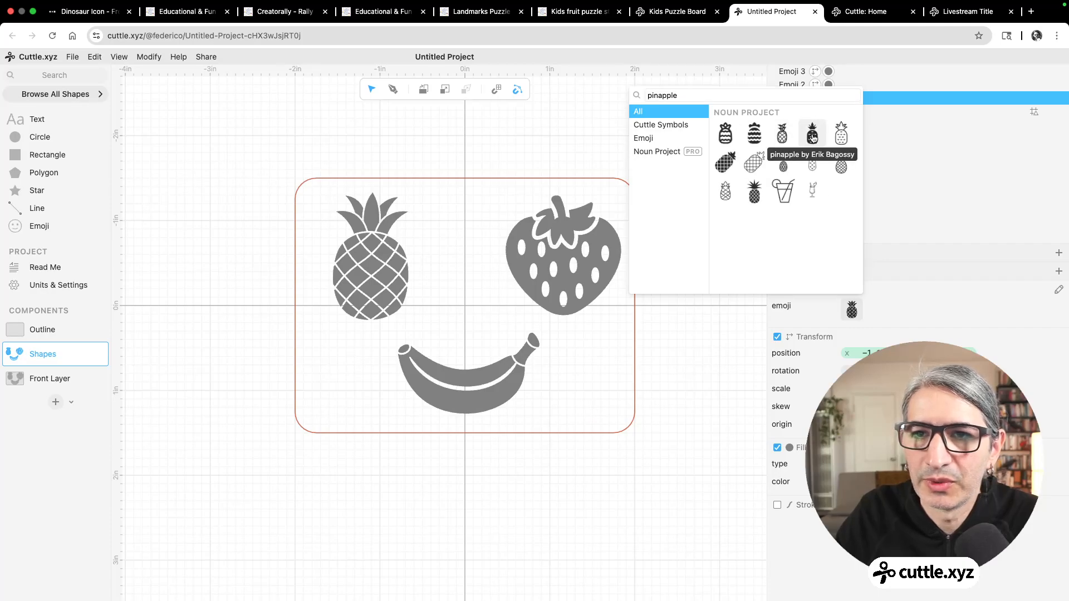
pyautogui.click(812, 138)
pyautogui.click(200, 320)
pyautogui.click(200, 320)
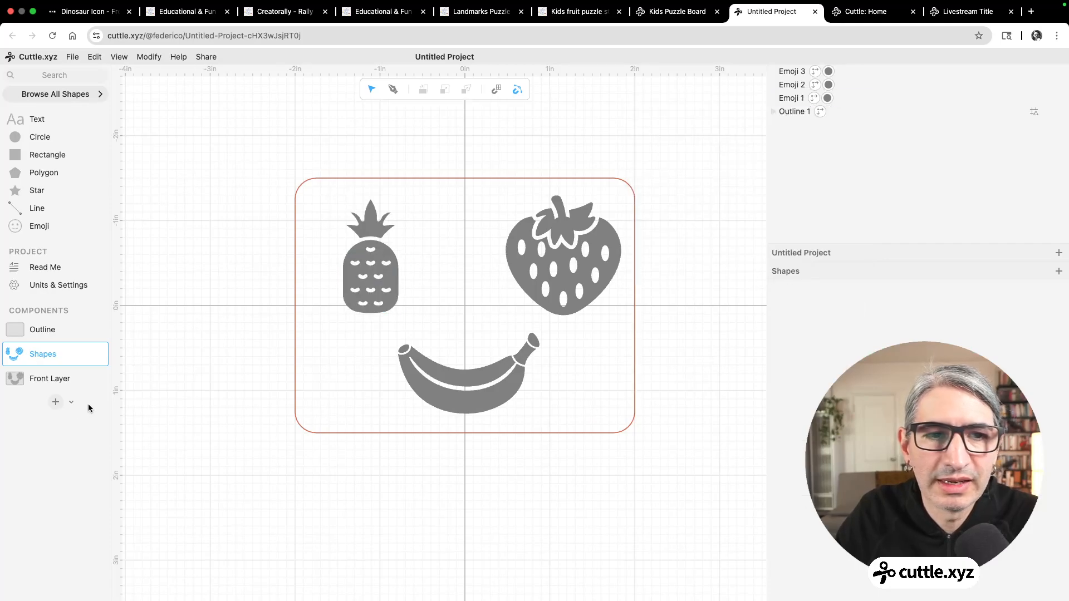
# Step: Duplicate the pineapple in the Shapes component, set the copies apart, and check the engraving and offset lines in Front Layer
pyautogui.click(49, 379)
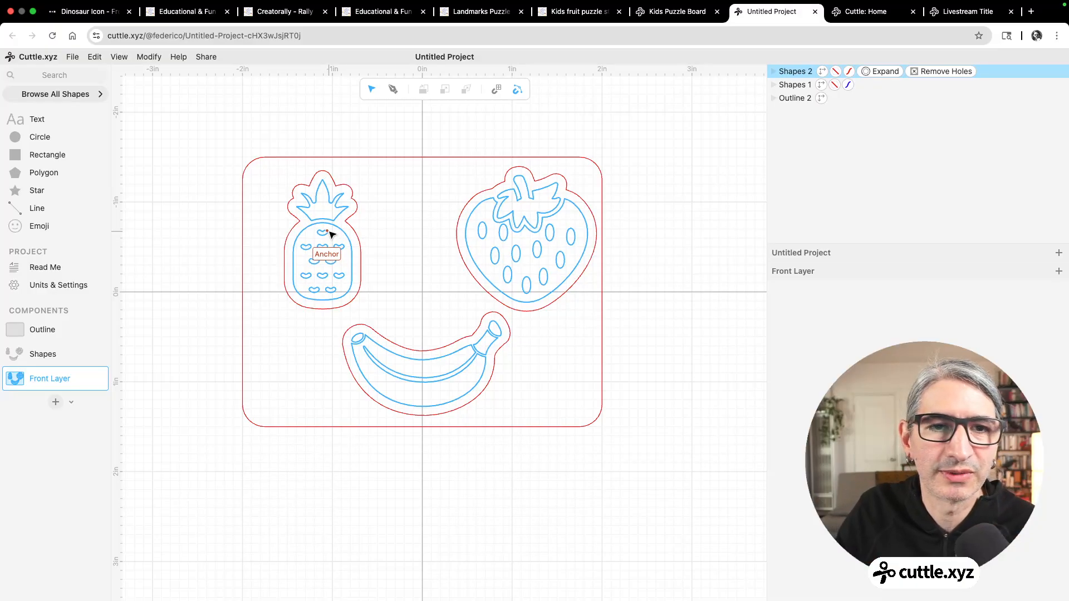
pyautogui.click(62, 354)
pyautogui.moveTo(382, 259); pyautogui.dragTo(363, 269)
pyautogui.press('super+d')
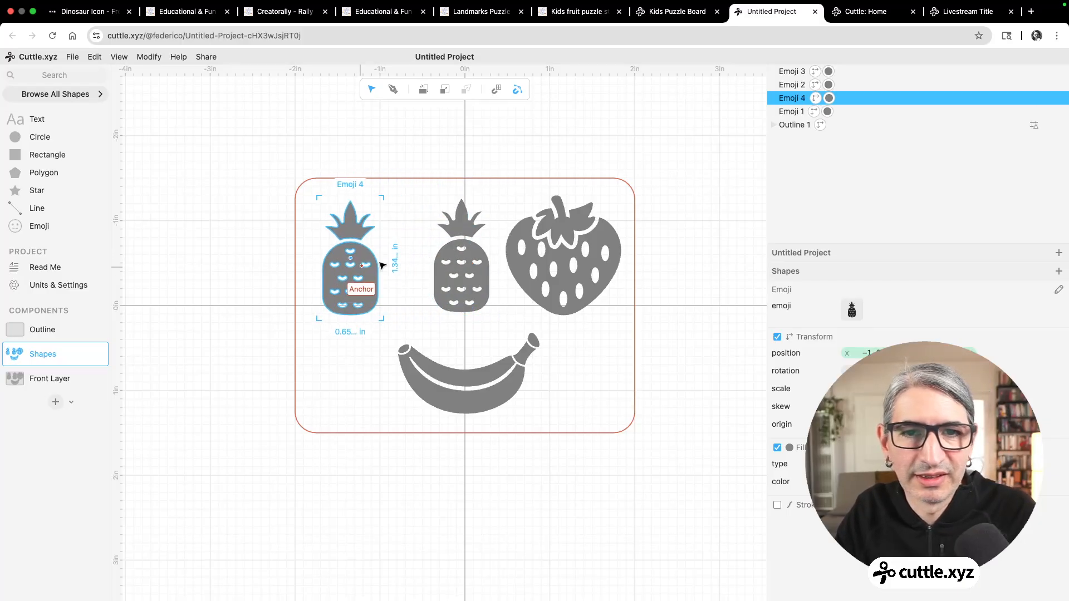
pyautogui.click(59, 373)
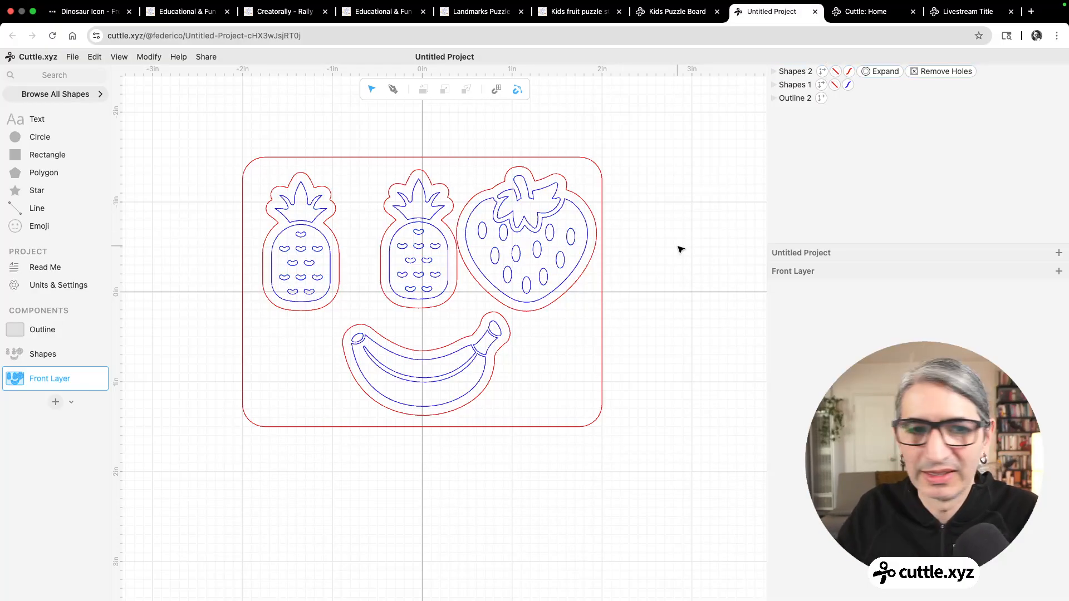
# Step: In the Shapes component, delete the pineapple nearest the strawberry
pyautogui.click(44, 355)
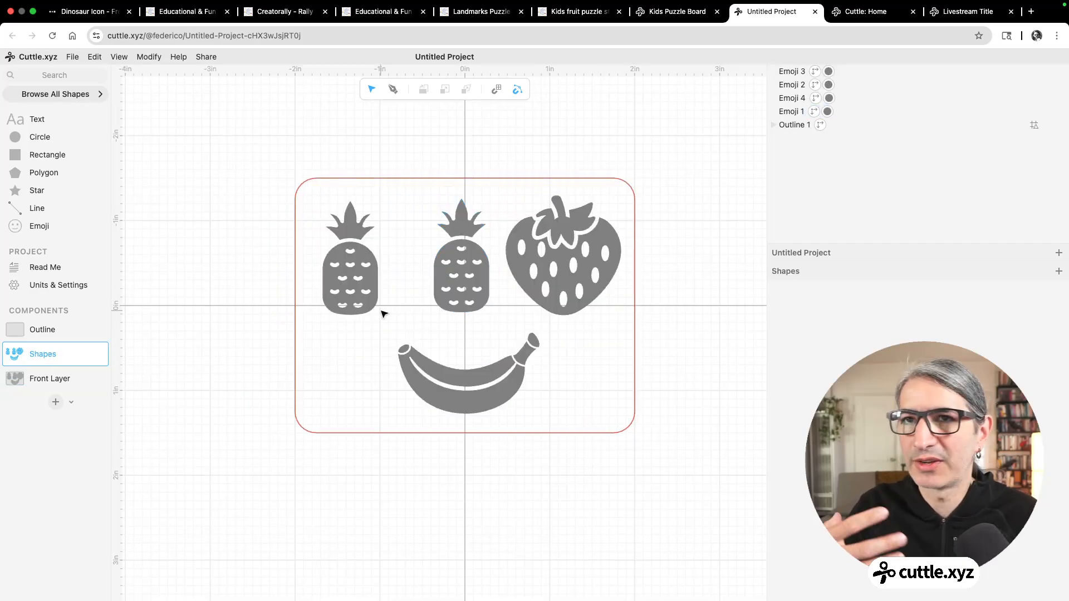
pyautogui.moveTo(466, 290); pyautogui.dragTo(452, 289)
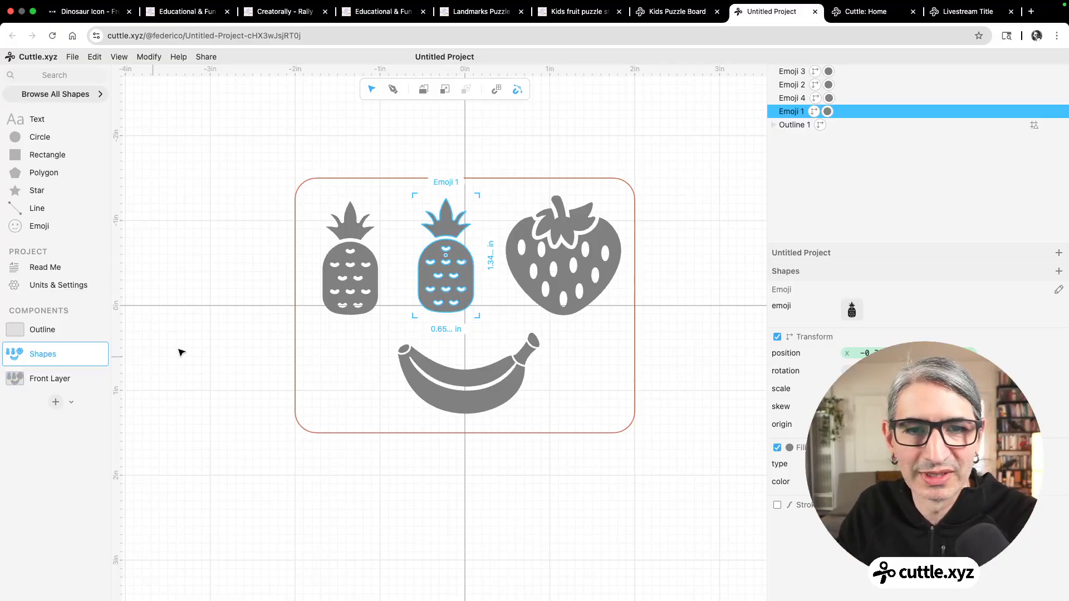
pyautogui.press('BackSpace')
# Step: Replace the remaining pineapple's icon with the narrow, spiky-leaved lattice pineapple from the existing "pinapple" search
pyautogui.click(321, 288)
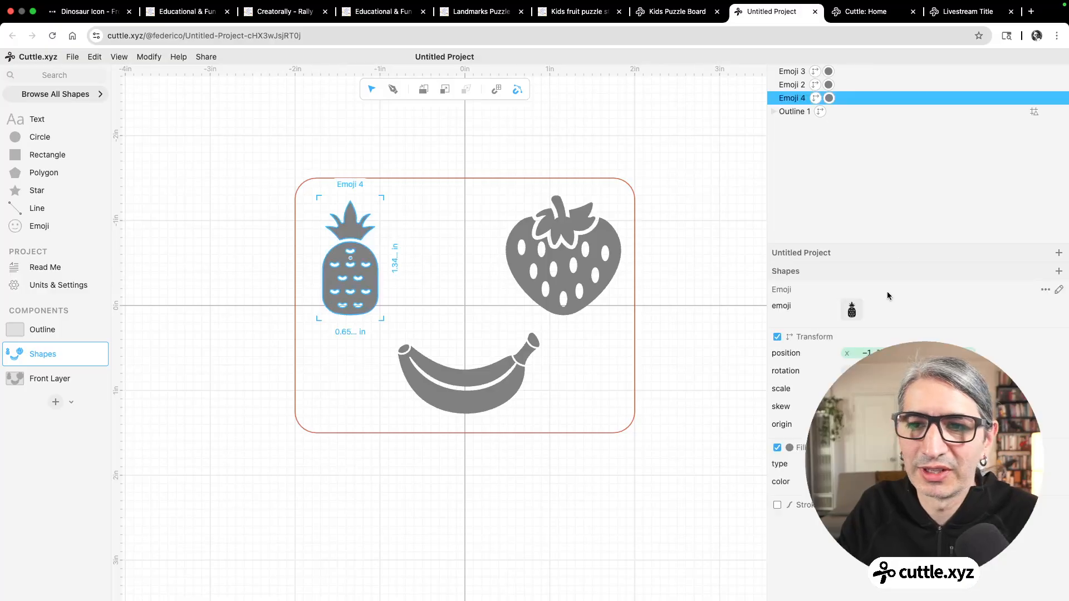
pyautogui.click(851, 310)
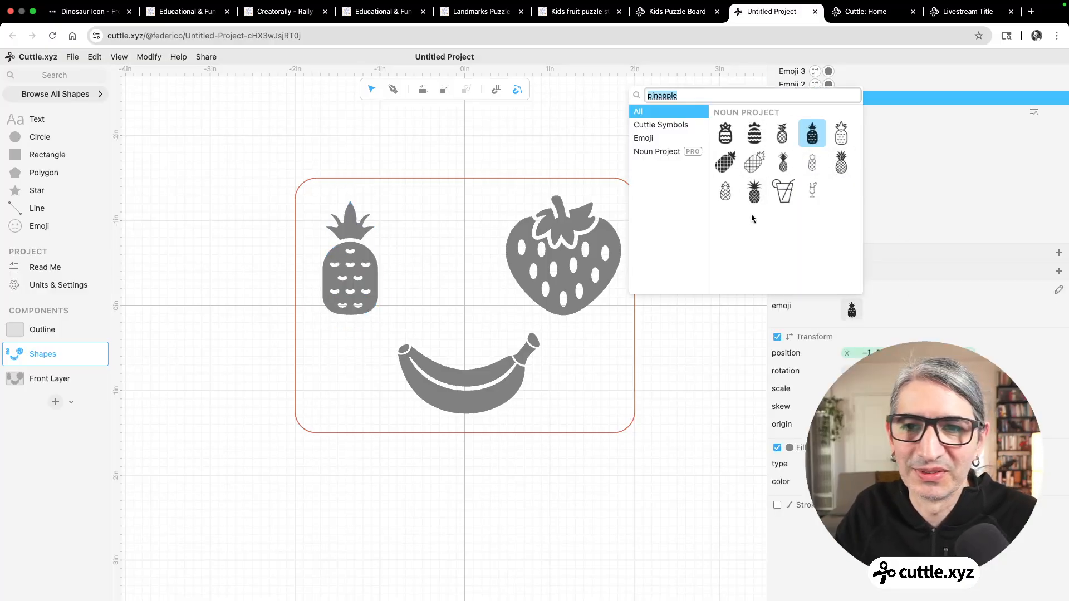
pyautogui.click(725, 91)
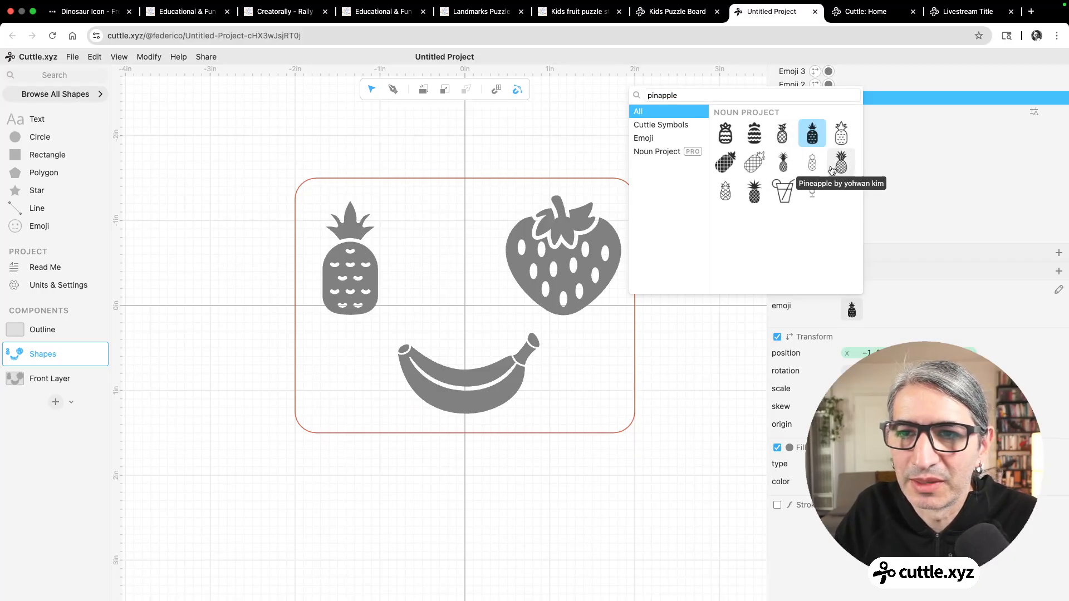
pyautogui.click(754, 191)
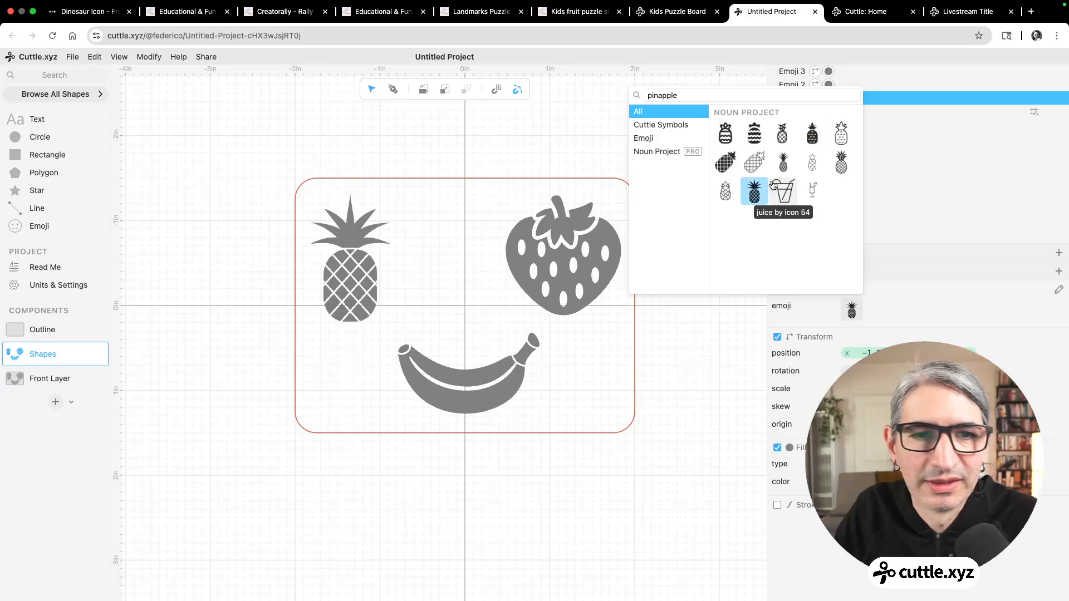
pyautogui.click(519, 133)
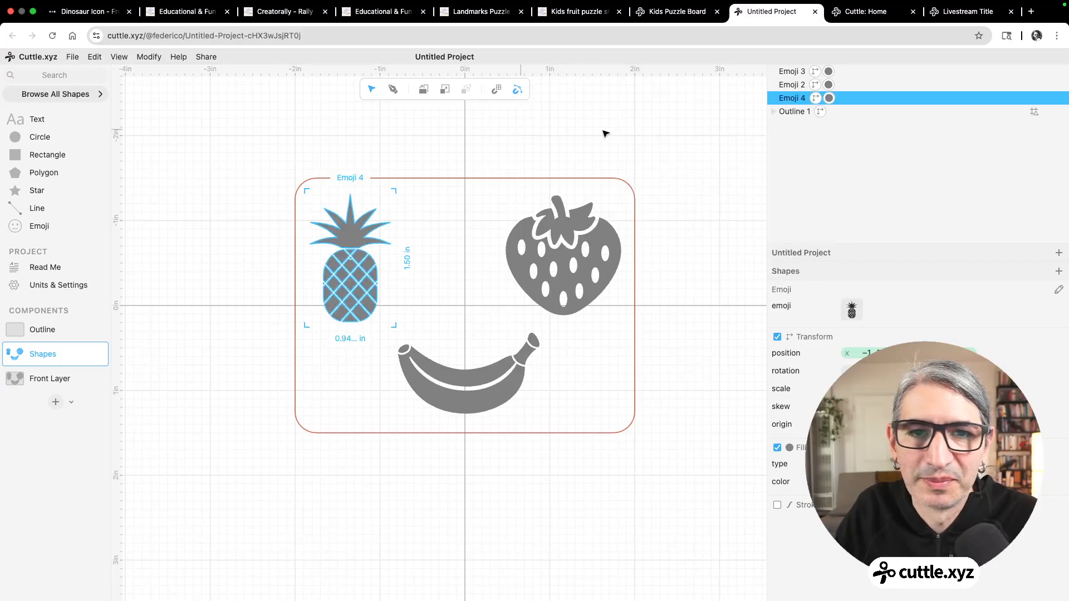
# Step: Search the icon library for "pineapple" and swap the icon for the wide lattice-patterned pineapple with curved leaves
pyautogui.click(856, 304)
pyautogui.press('BackSpace')
pyautogui.write('pineapple')
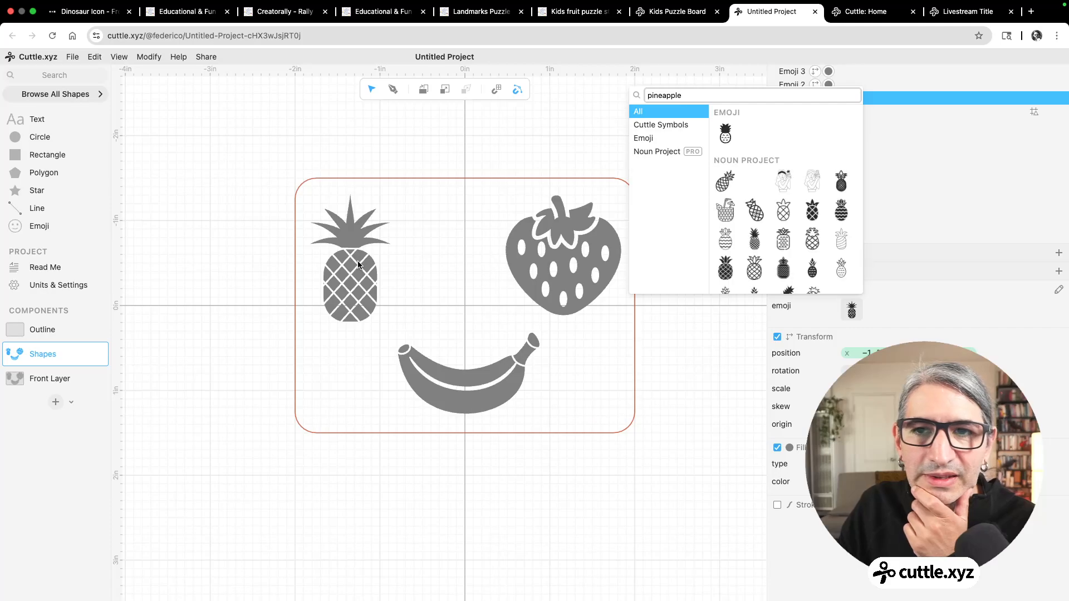
pyautogui.scroll(-2, 746, 215)
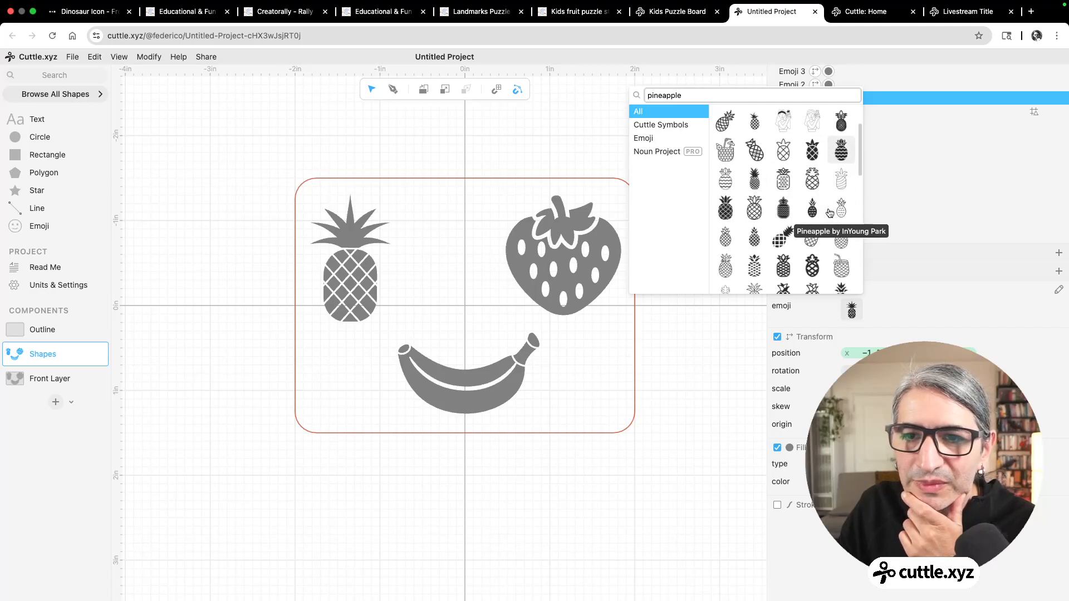
pyautogui.click(744, 215)
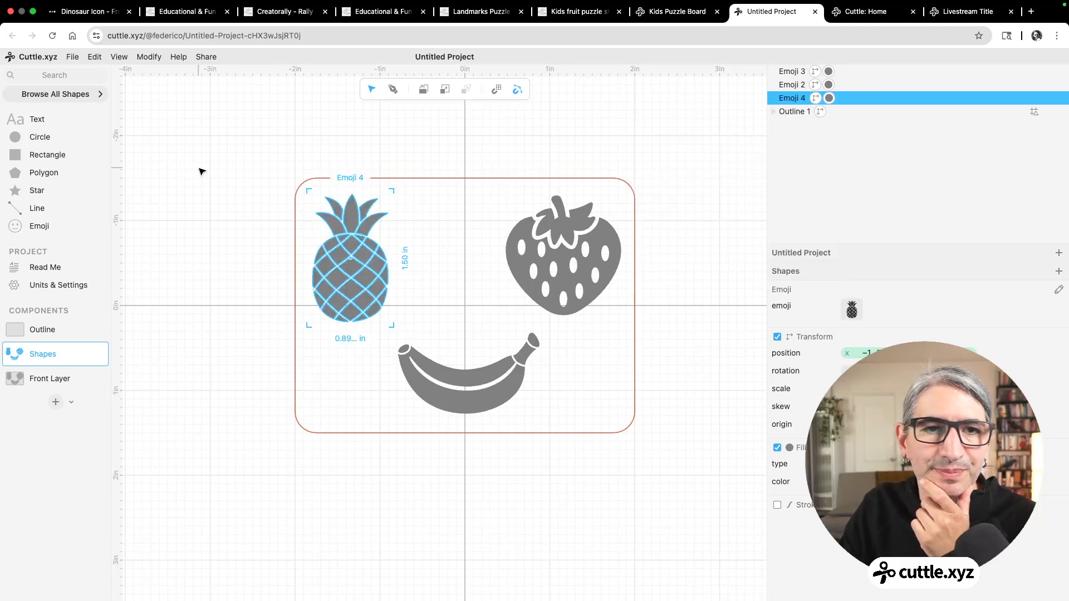
# Step: Move the pineapple about 0.4 in toward the strawberry in Shapes and check the updated outlines in Front Layer
pyautogui.moveTo(339, 268); pyautogui.dragTo(388, 262)
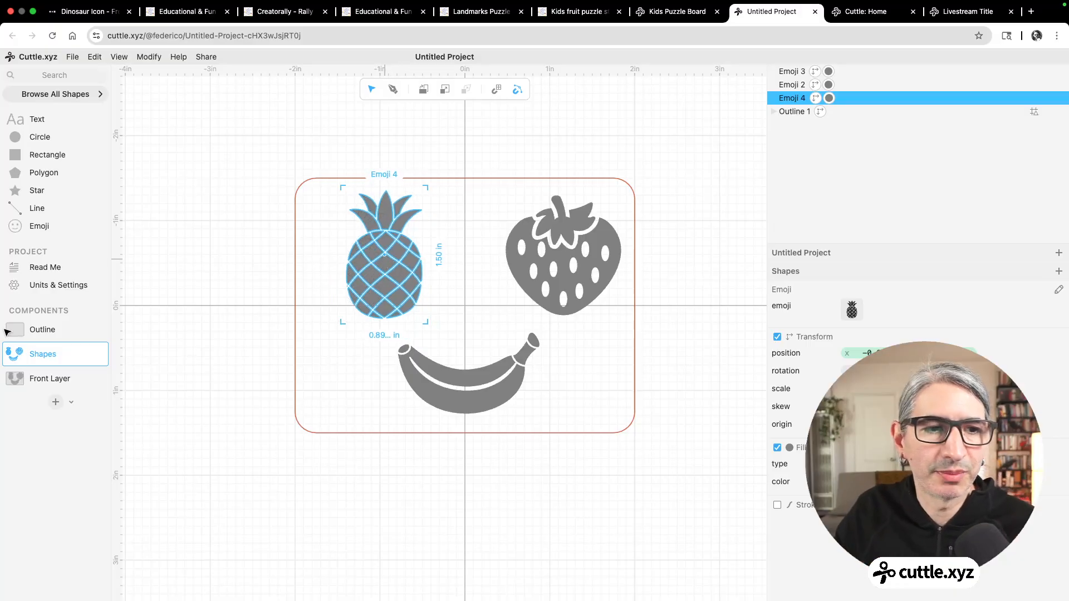
pyautogui.click(65, 378)
pyautogui.click(61, 355)
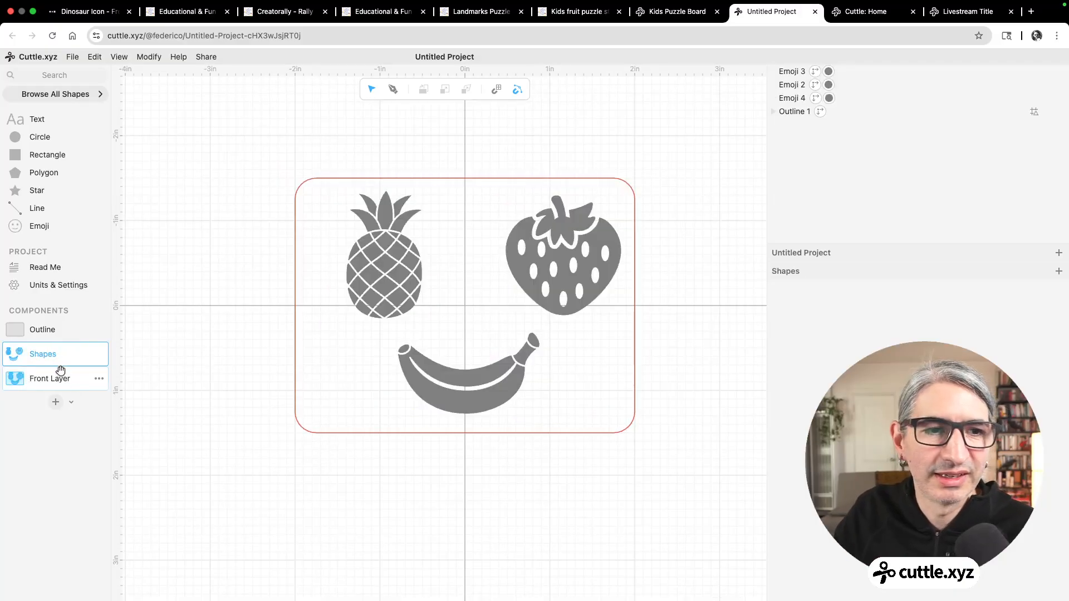
pyautogui.click(60, 377)
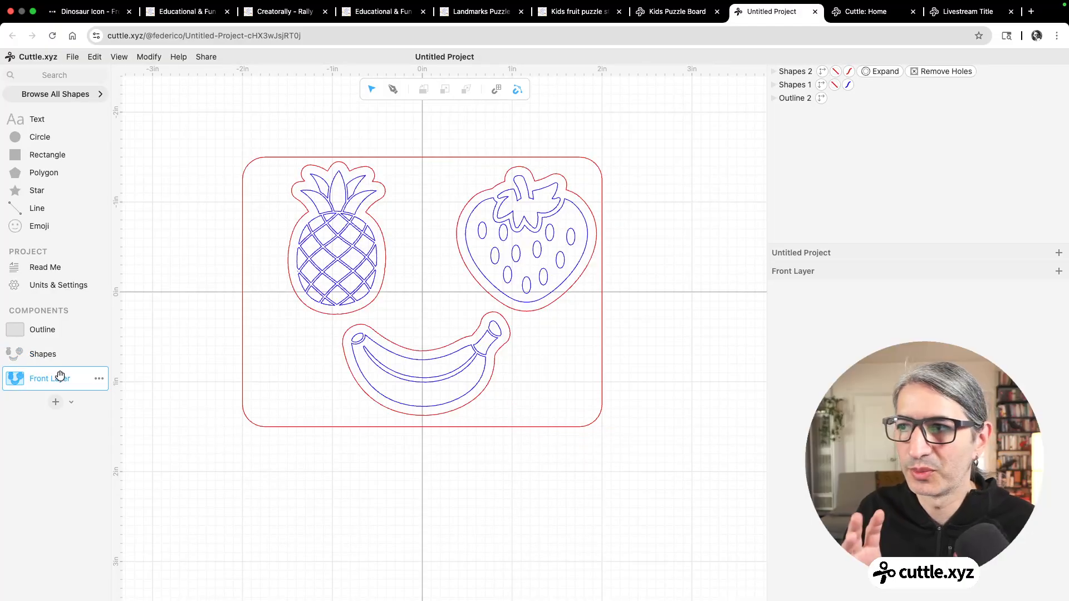
# Step: Open the expanded Shapes instance for in-place editing within Front Layer and move the pineapple slightly down and outward
pyautogui.doubleClick(350, 246)
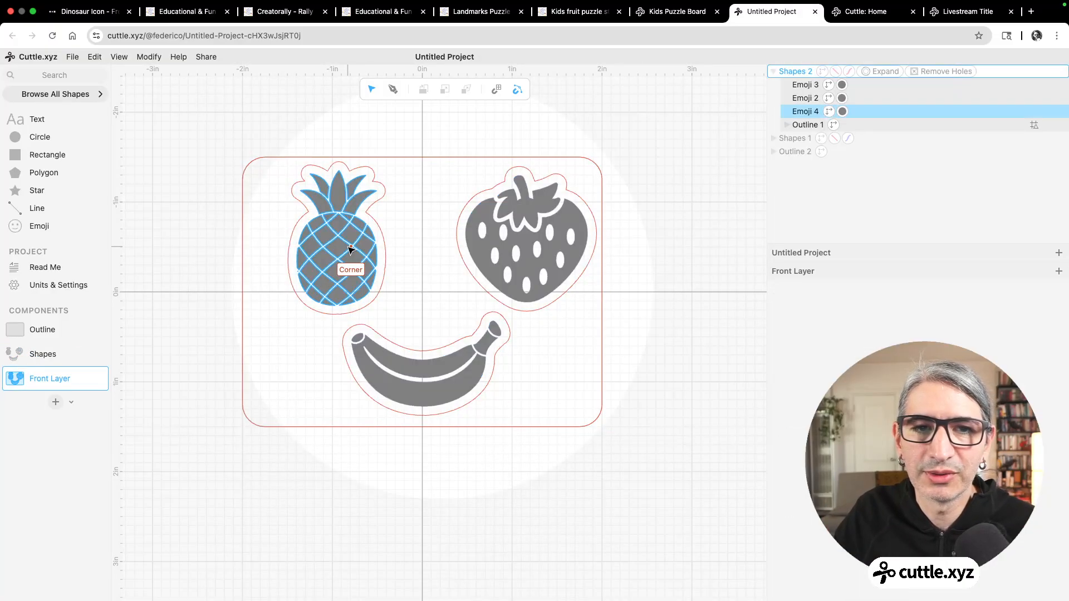
pyautogui.scroll(-1, 640, 265)
pyautogui.moveTo(641, 267); pyautogui.dragTo(668, 296)
pyautogui.scroll(1, 669, 298)
pyautogui.scroll(-1, 671, 301)
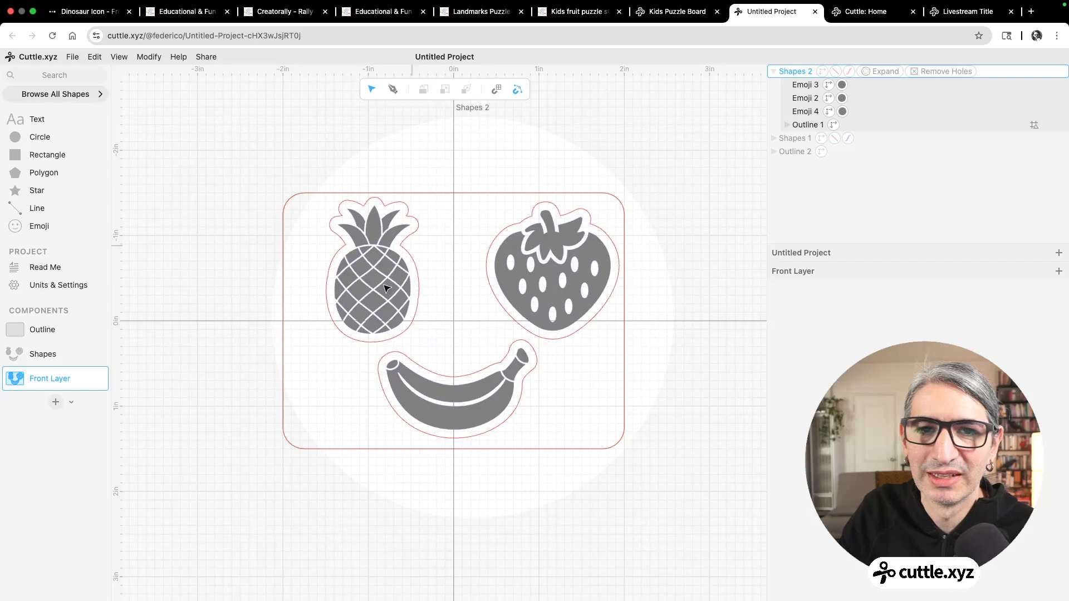
pyautogui.moveTo(375, 278)
pyautogui.mouseDown()
pyautogui.moveTo(361, 288)
pyautogui.moveTo(367, 296)
pyautogui.mouseUp()
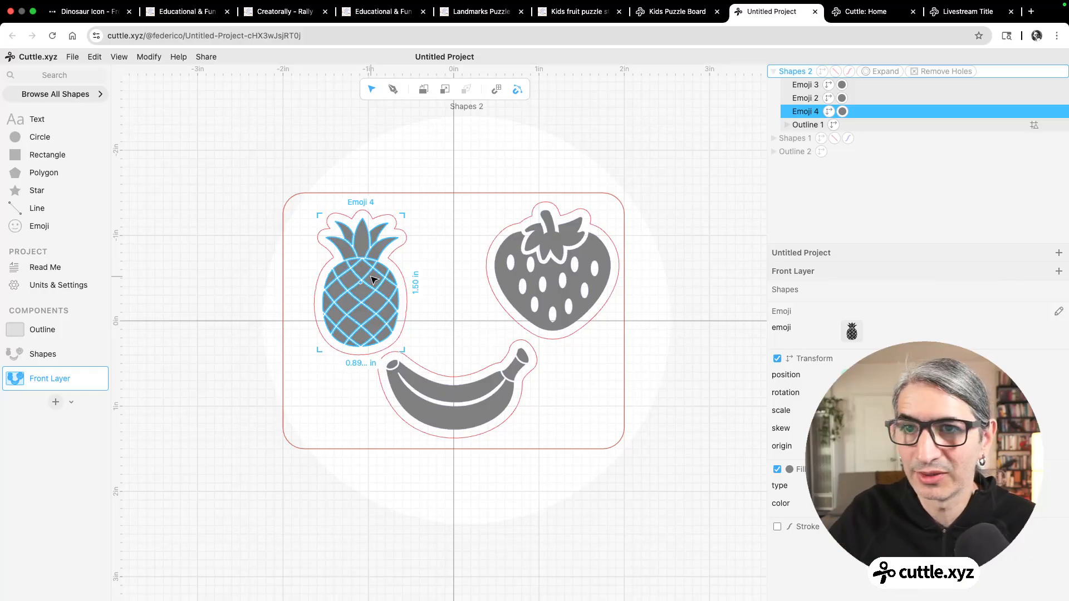
# Step: Fine-tune the positions of the strawberry, banana and pineapple so their offset outlines are spaced apart, and finish in-place editing
pyautogui.moveTo(553, 273)
pyautogui.mouseDown()
pyautogui.moveTo(537, 272)
pyautogui.moveTo(553, 272)
pyautogui.mouseUp()
pyautogui.click(485, 390)
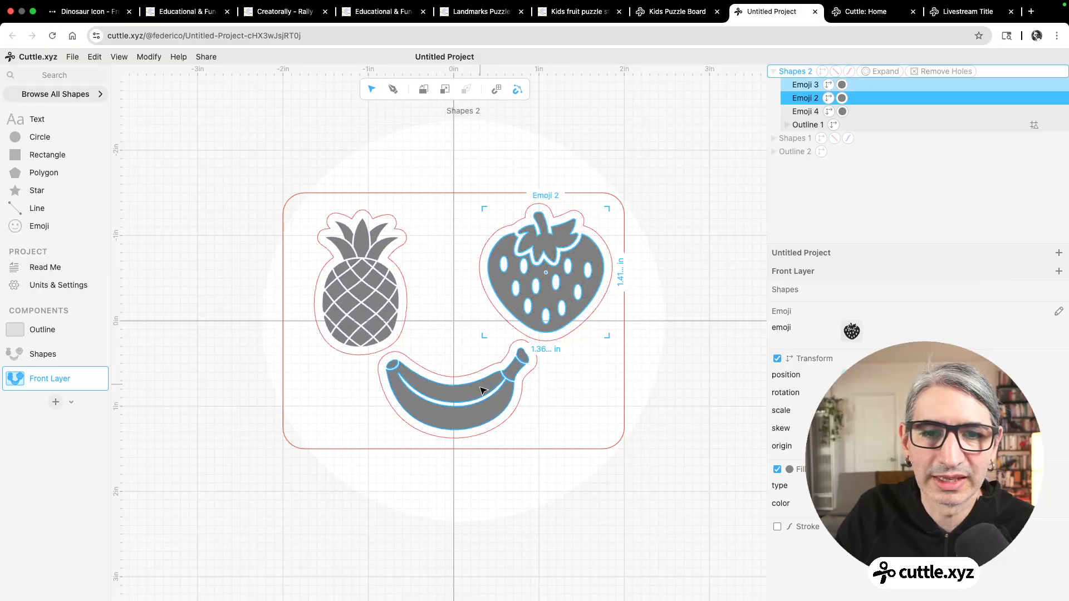
pyautogui.click(573, 284)
pyautogui.moveTo(359, 273); pyautogui.dragTo(346, 270)
pyautogui.moveTo(539, 248); pyautogui.dragTo(546, 252)
pyautogui.moveTo(468, 401); pyautogui.dragTo(463, 398)
pyautogui.moveTo(365, 288); pyautogui.dragTo(376, 293)
pyautogui.click(539, 139)
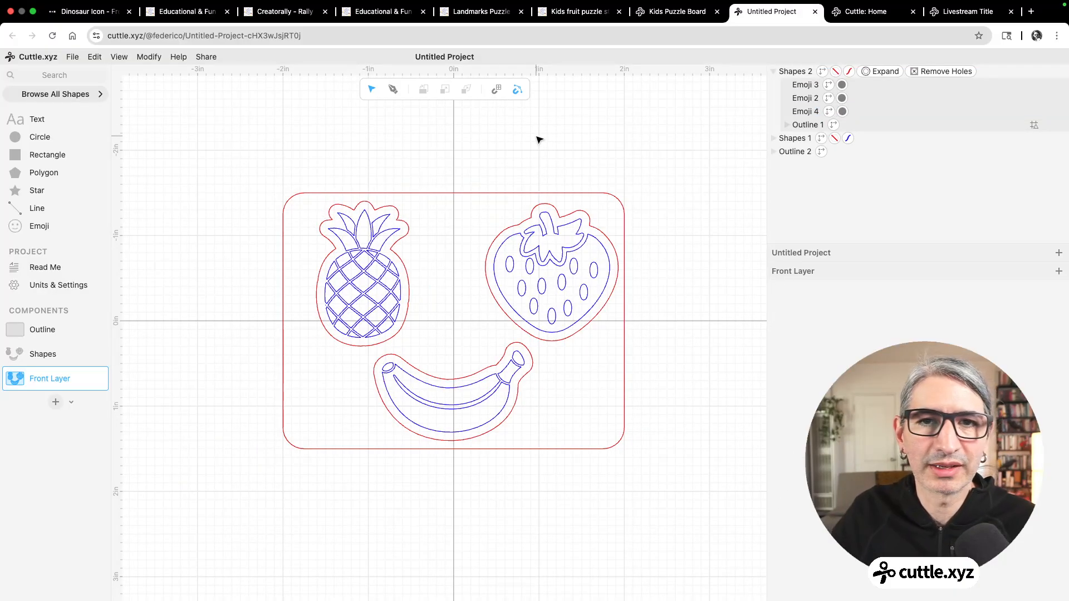
# Step: Reopen the Shapes instance in place to view the fruits with their offset outlines, and return to Front Layer
pyautogui.doubleClick(394, 261)
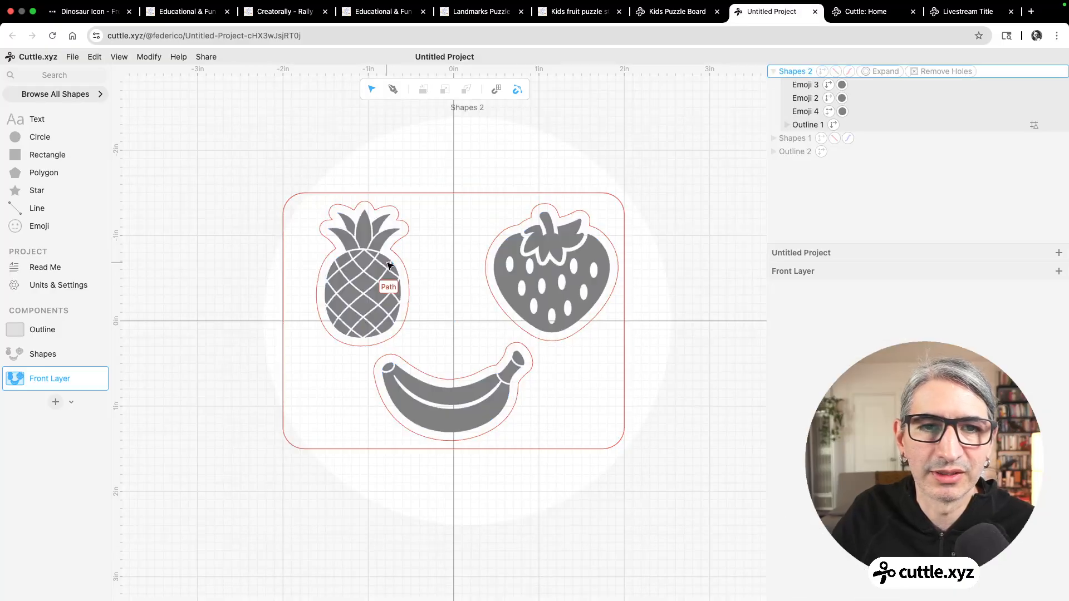
pyautogui.click(615, 132)
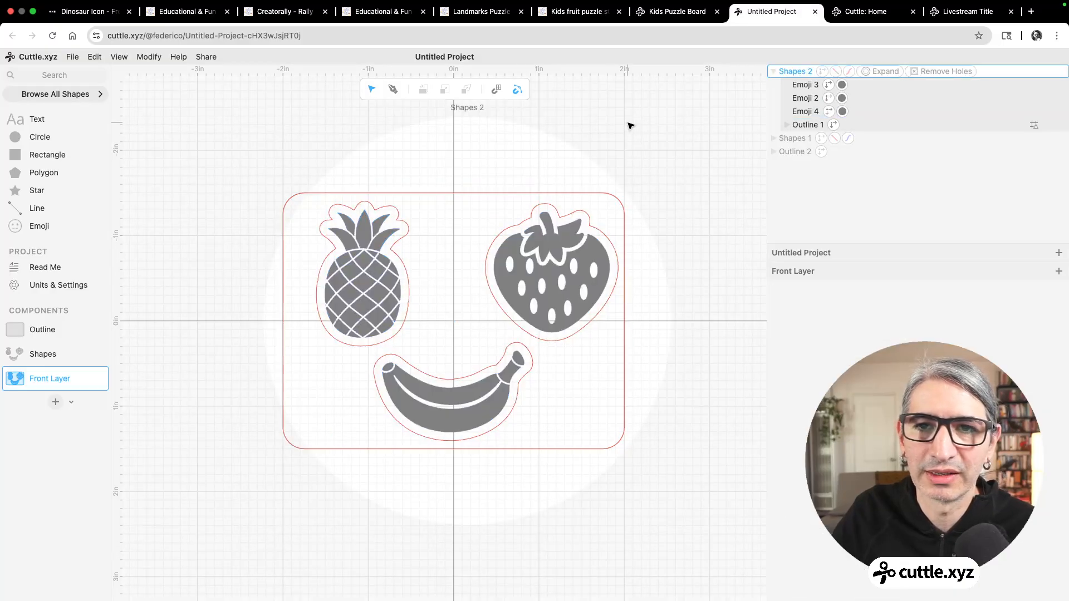
pyautogui.click(631, 125)
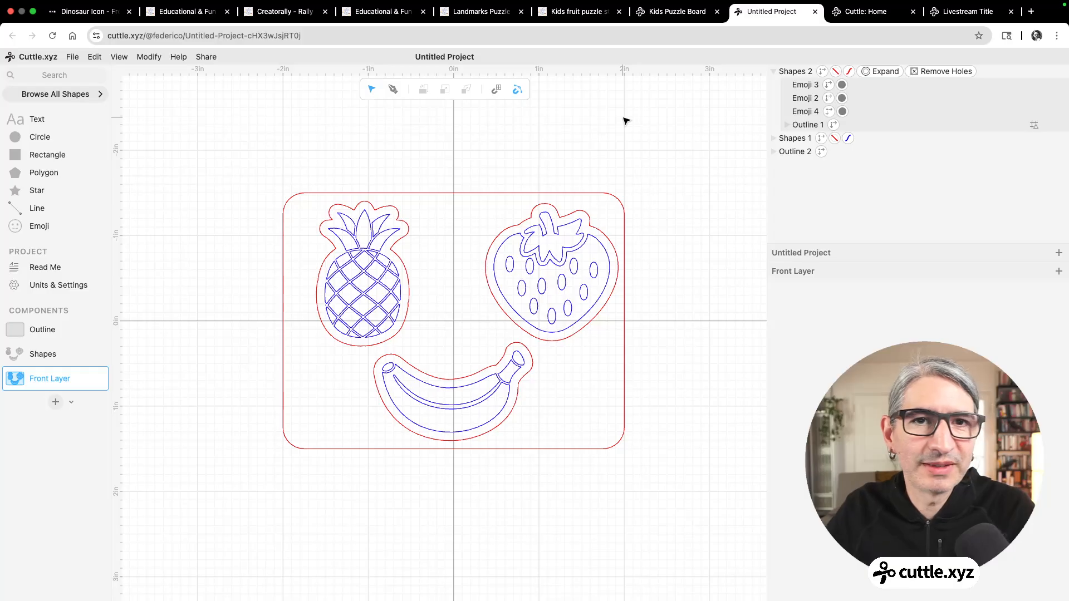
# Step: Create a new component named Finger Hole and place a circle at its origin
pyautogui.click(55, 401)
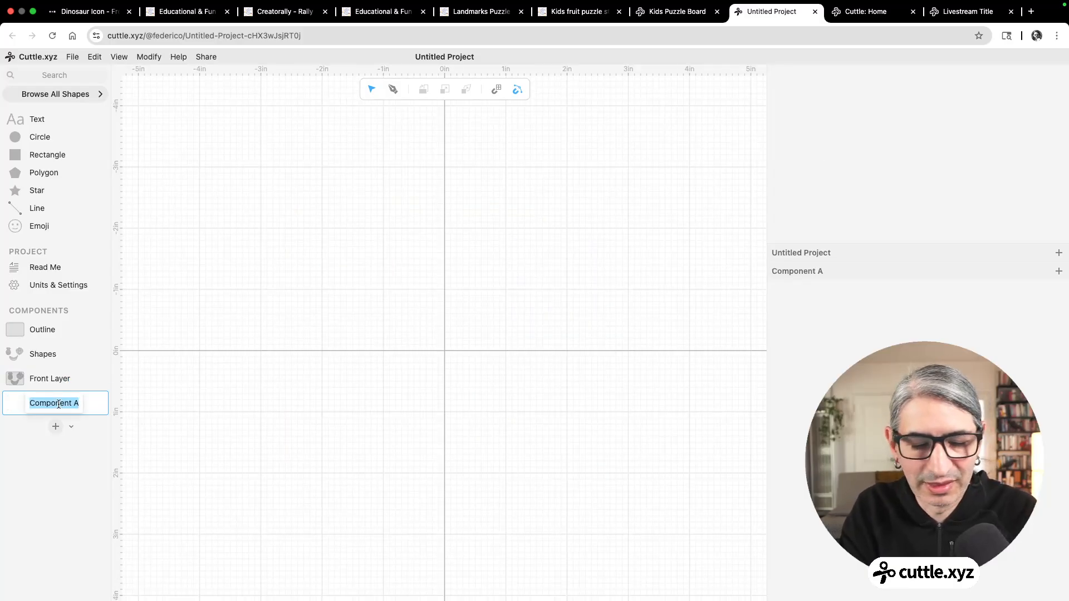
pyautogui.write('T')
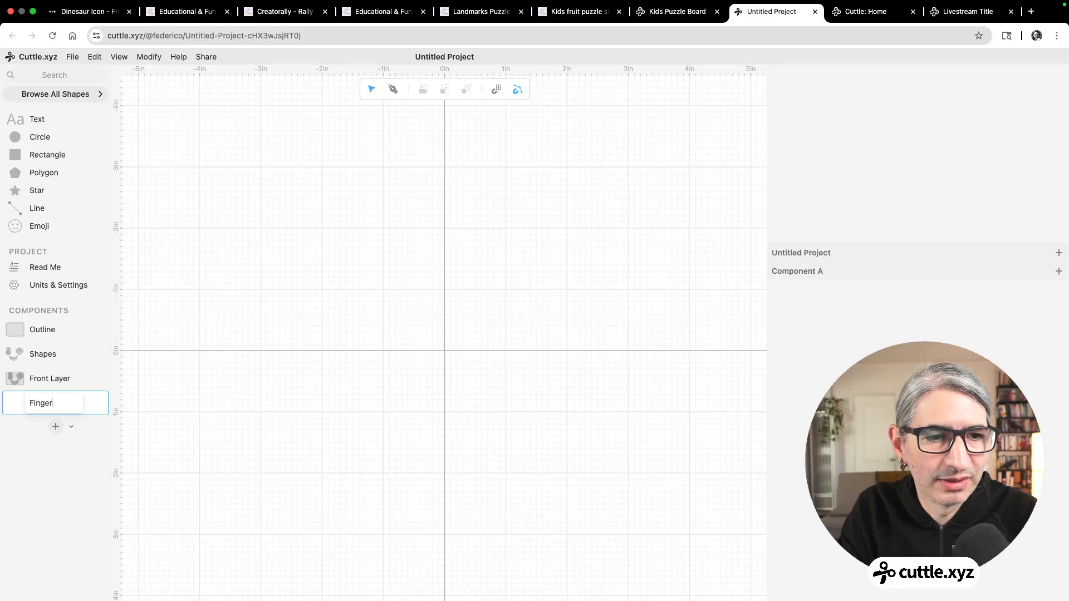
pyautogui.moveTo(17, 137); pyautogui.dragTo(447, 353)
# Step: Set the Finger Hole circle's stroke colour to red
pyautogui.click(852, 457)
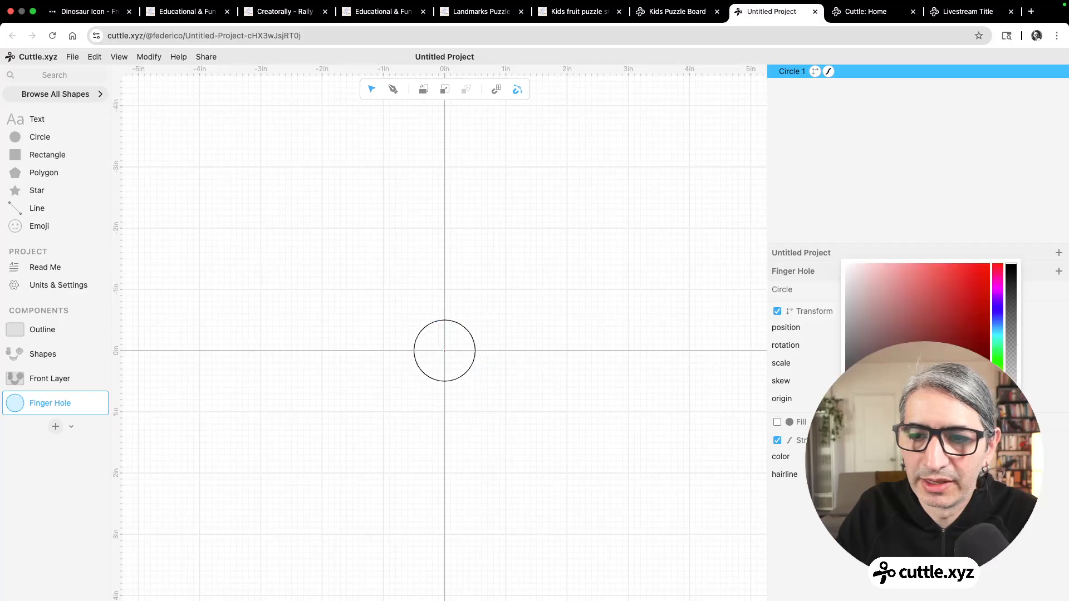
pyautogui.click(857, 421)
pyautogui.click(596, 382)
# Step: Set the Finger Hole circle's scale to 0.5
pyautogui.moveTo(378, 258); pyautogui.dragTo(561, 429)
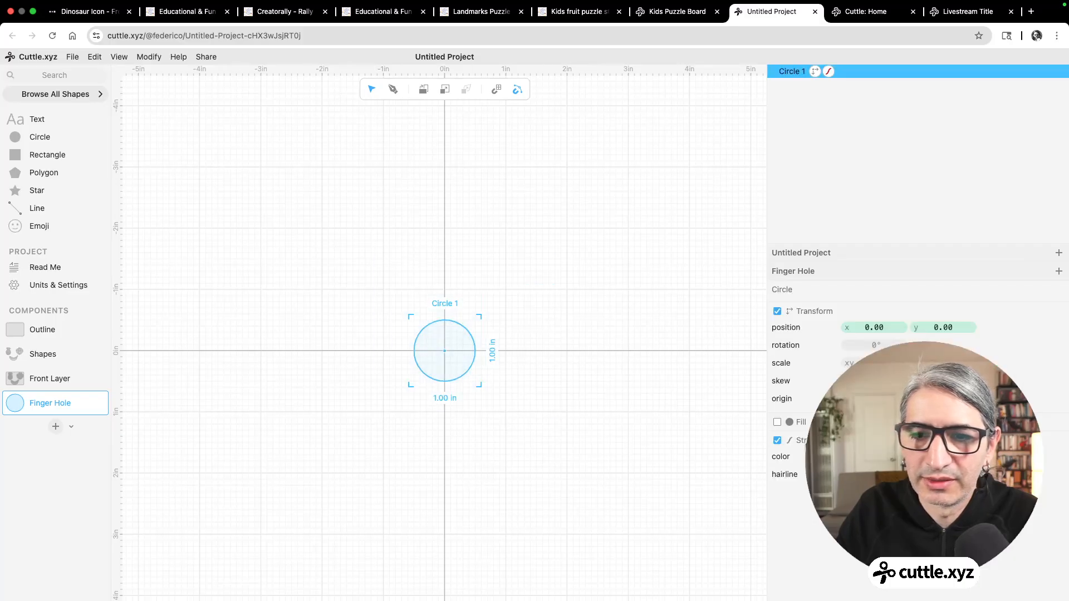
pyautogui.click(873, 363)
pyautogui.write('0.5')
pyautogui.press('BackSpace')
pyautogui.write('5')
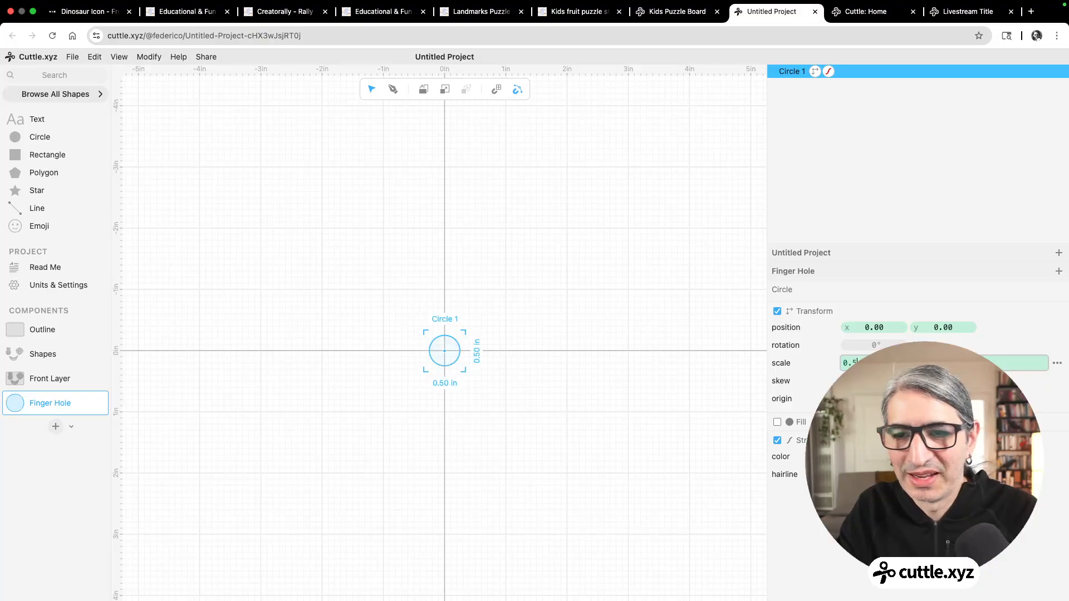
# Step: Apply the circle's 0.5 scale and reorder the Finger Hole component to sit between Outline and Shapes
pyautogui.press('Return')
pyautogui.click(495, 430)
pyautogui.scroll(5, 490, 392)
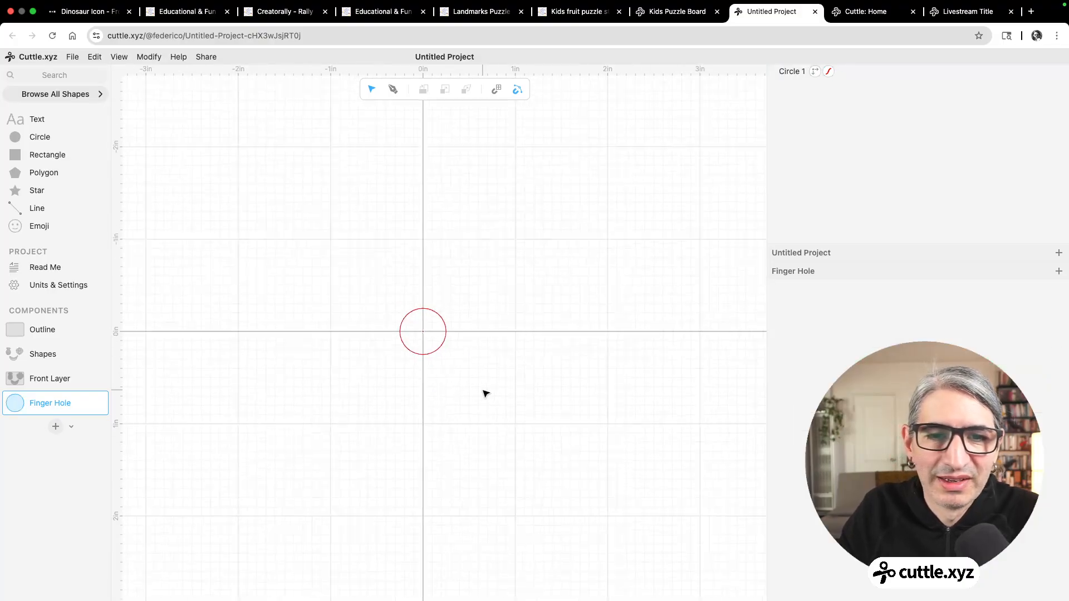
pyautogui.moveTo(449, 330); pyautogui.dragTo(486, 326)
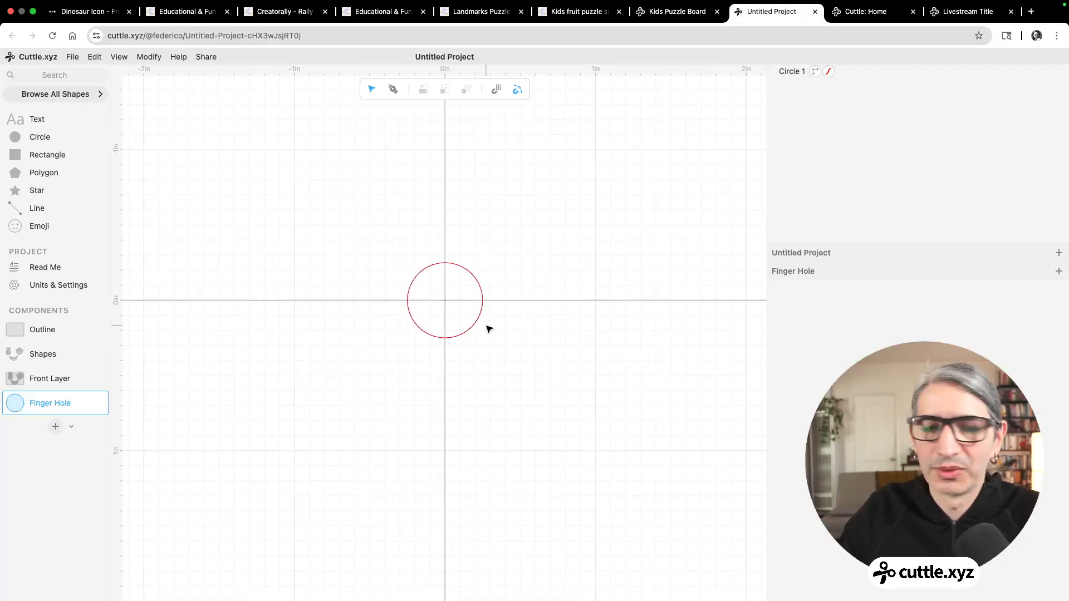
pyautogui.moveTo(41, 405); pyautogui.dragTo(55, 342)
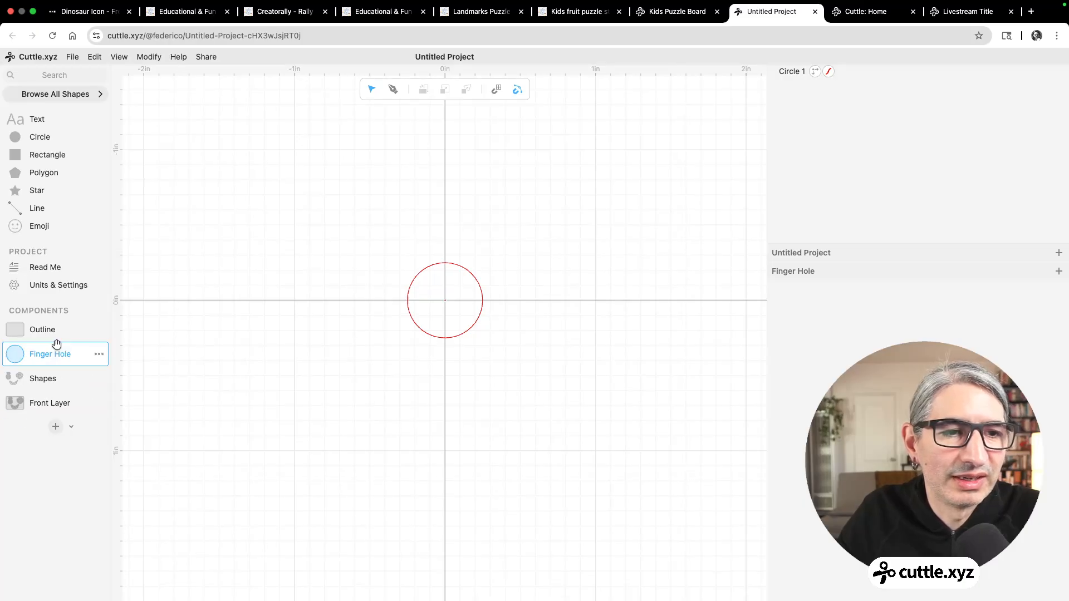
# Step: On Front Layer, place three Finger Hole instances overlapping the lower-right cut edges of the pineapple, strawberry and banana
pyautogui.click(36, 405)
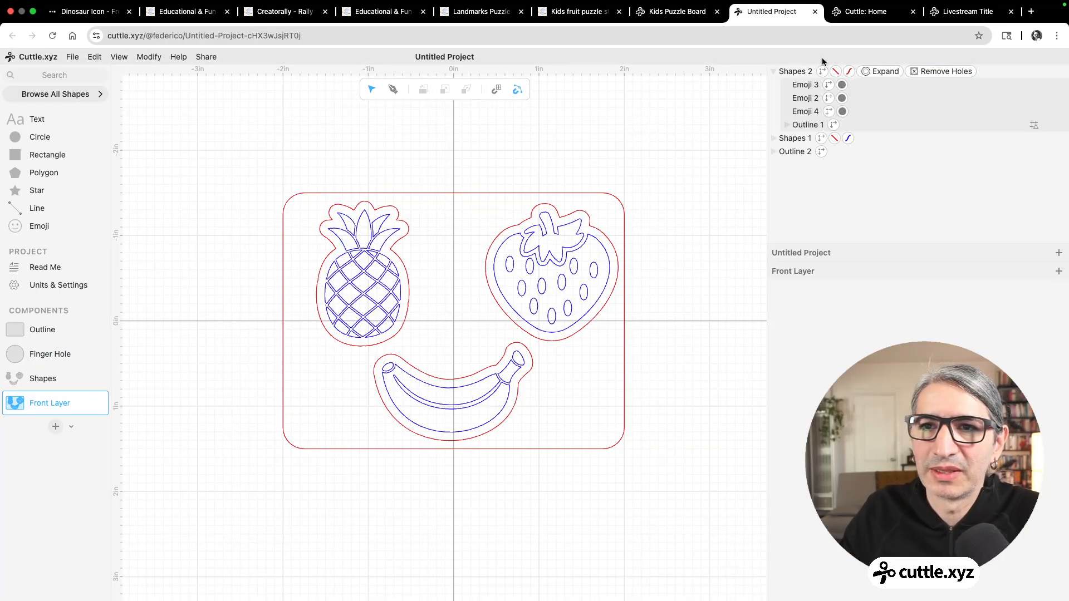
pyautogui.click(775, 73)
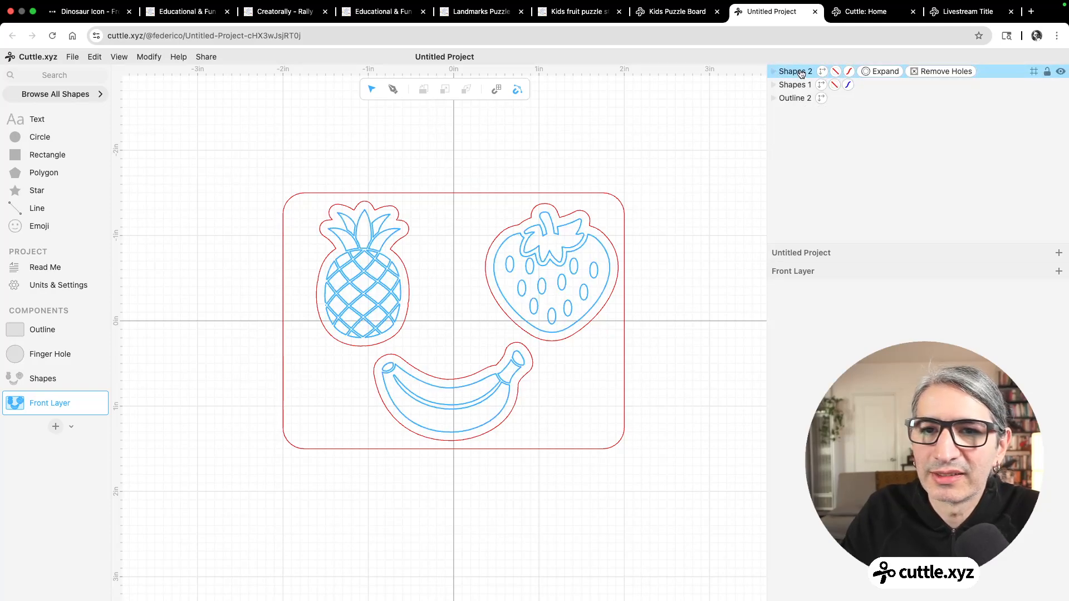
pyautogui.moveTo(33, 136); pyautogui.dragTo(378, 293)
pyautogui.press('BackSpace')
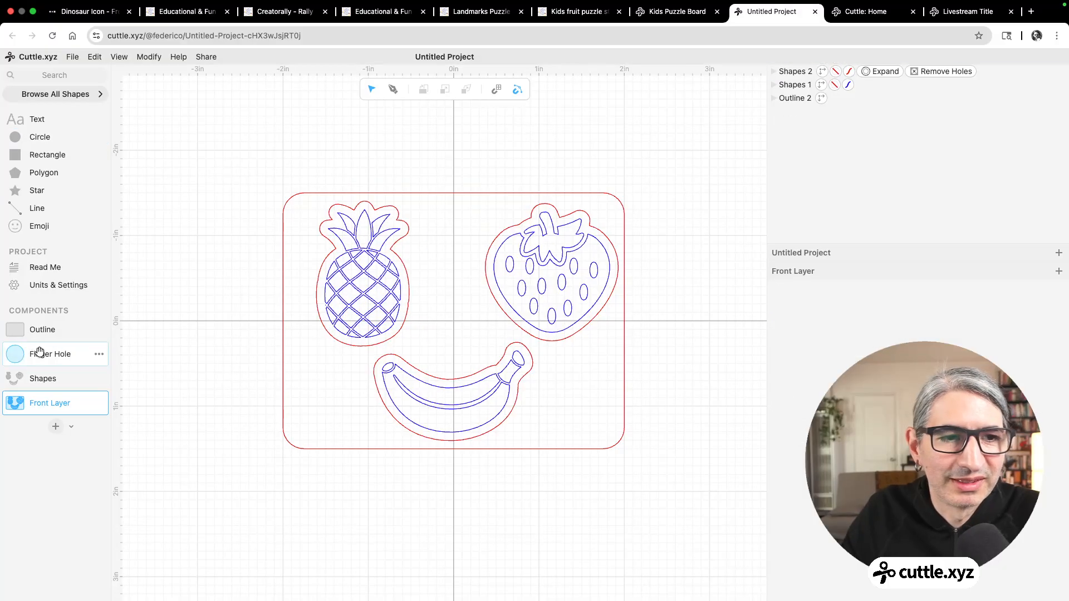
pyautogui.moveTo(69, 344); pyautogui.dragTo(406, 319)
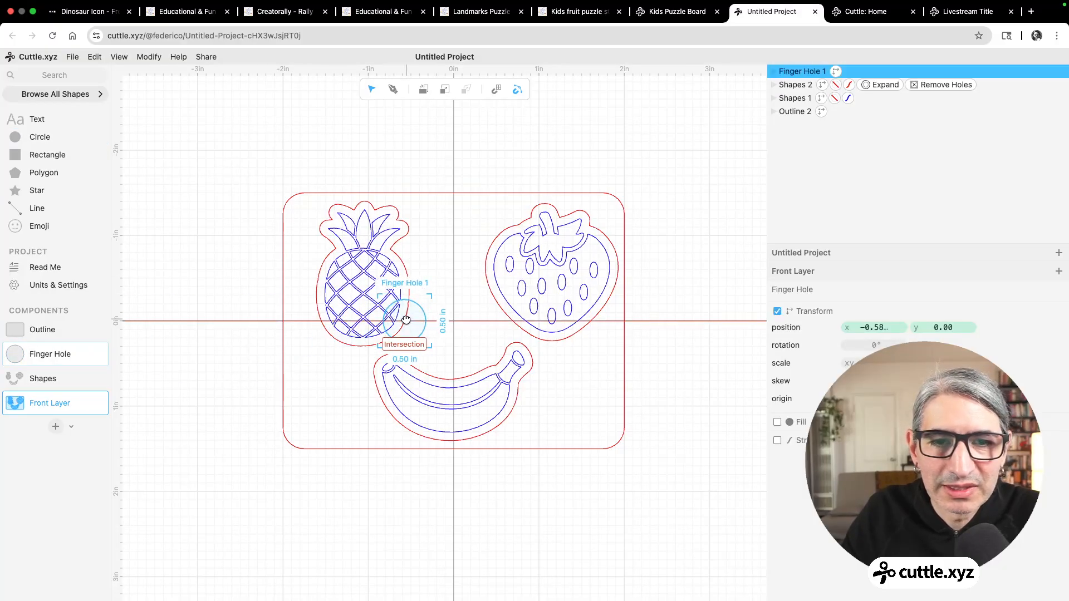
pyautogui.moveTo(18, 357); pyautogui.dragTo(582, 329)
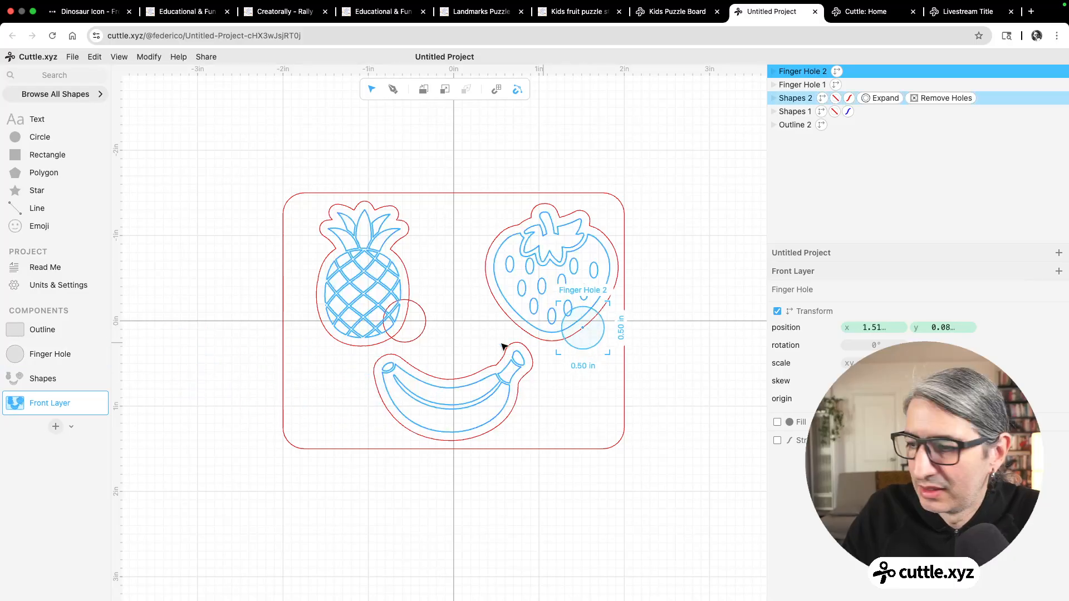
pyautogui.moveTo(16, 355); pyautogui.dragTo(512, 410)
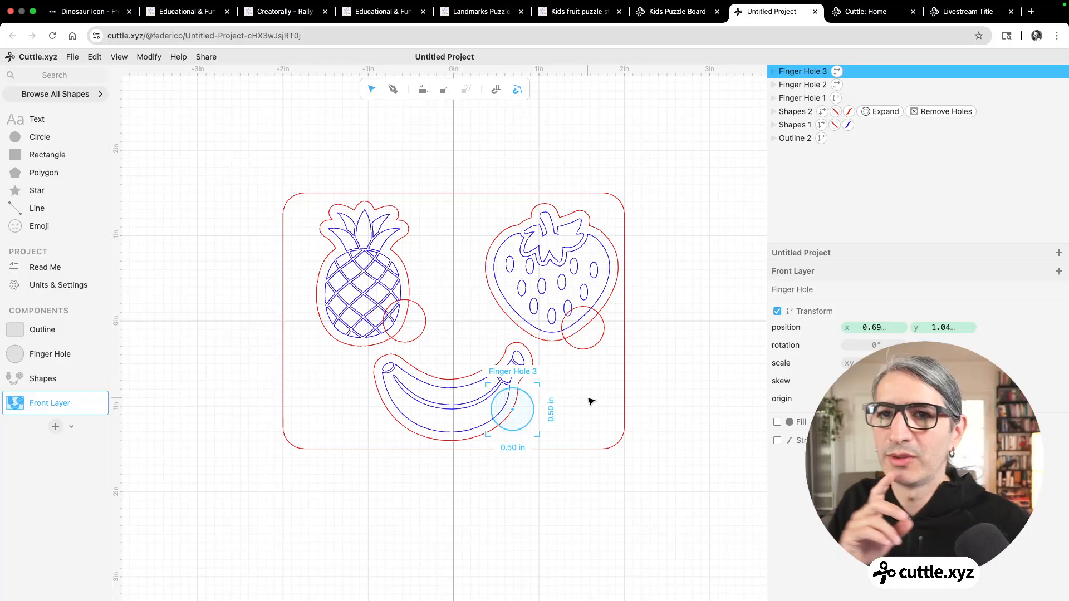
# Step: Group the three Finger Hole instances on Front Layer
pyautogui.moveTo(1026, 2)
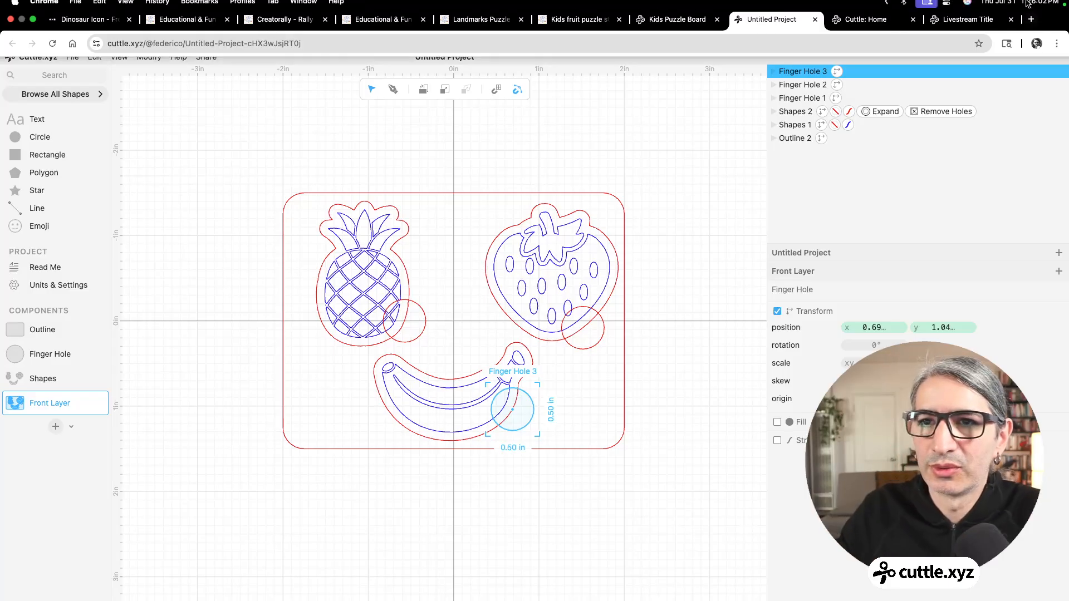
pyautogui.keyDown('shift'); pyautogui.click(809, 86); pyautogui.keyUp('shift')
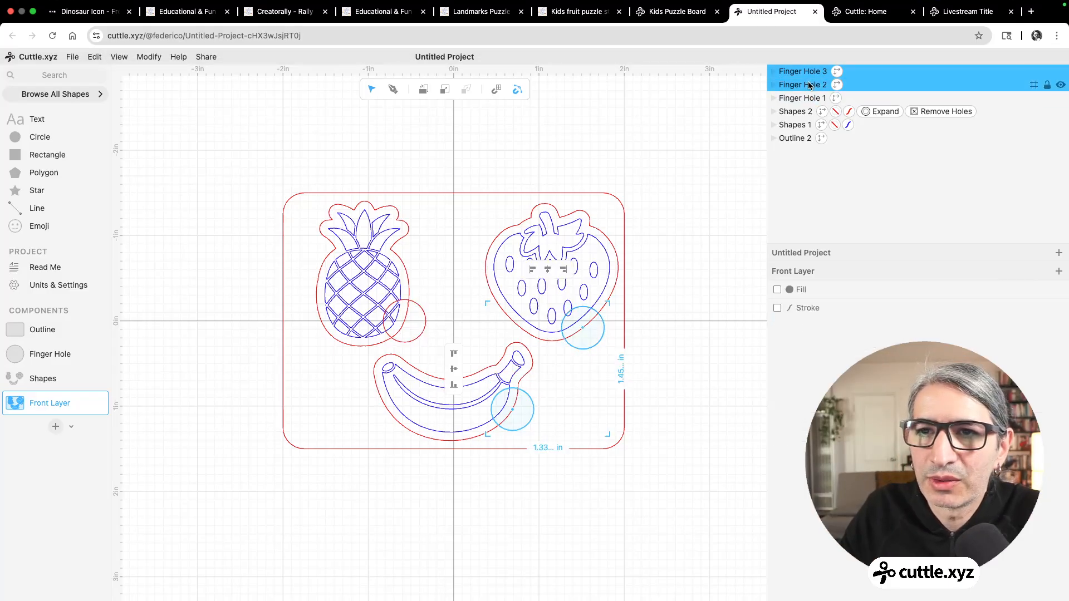
pyautogui.keyDown('shift'); pyautogui.click(811, 98); pyautogui.keyUp('shift')
pyautogui.click(806, 79)
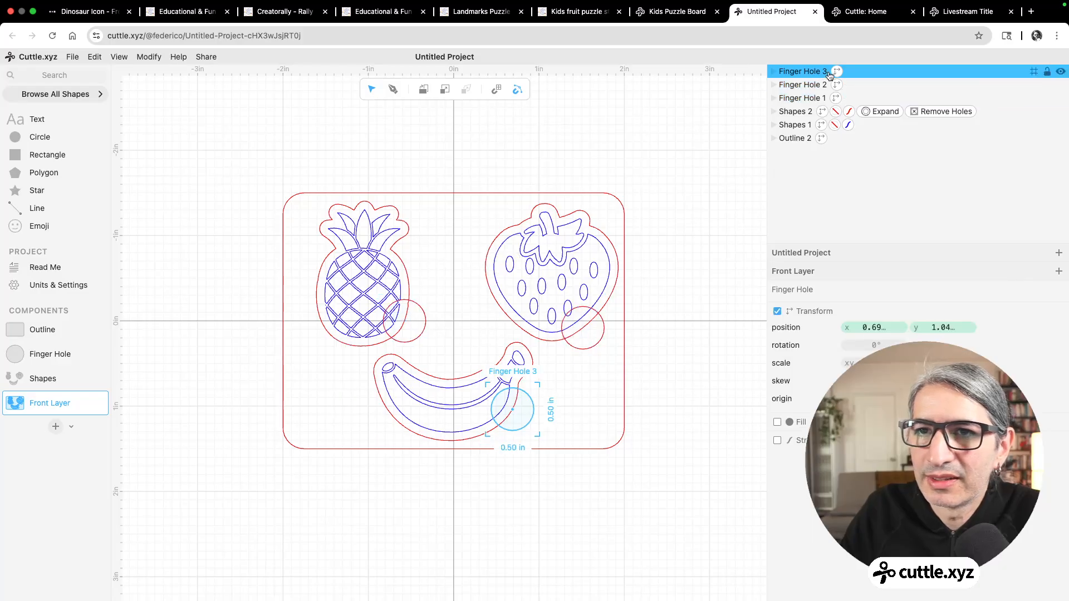
pyautogui.keyDown('shift'); pyautogui.click(803, 85); pyautogui.keyUp('shift')
pyautogui.keyDown('shift'); pyautogui.click(805, 97); pyautogui.keyUp('shift')
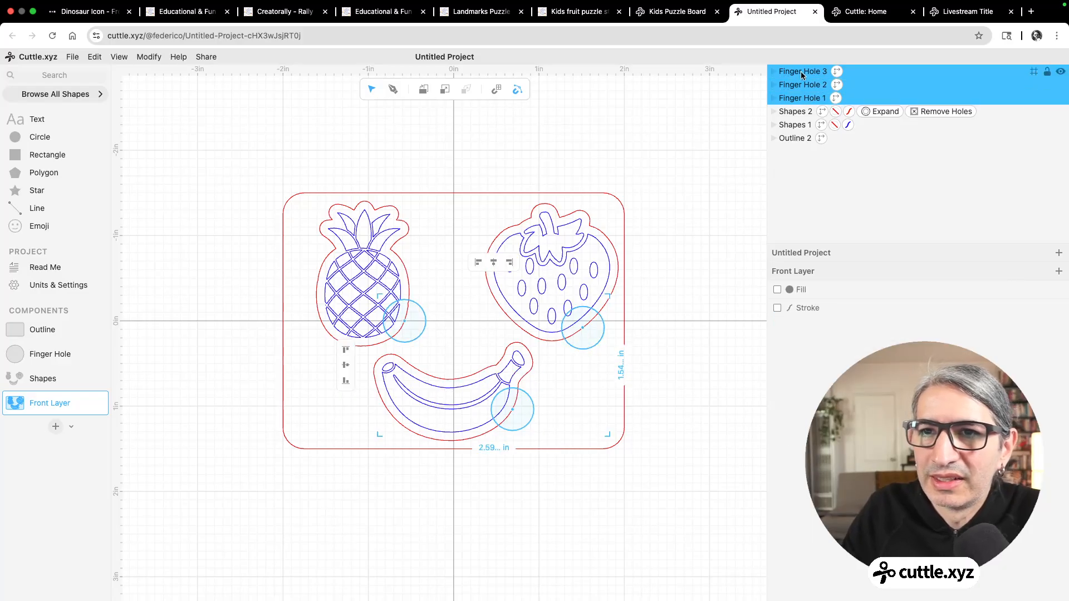
pyautogui.rightClick(801, 75)
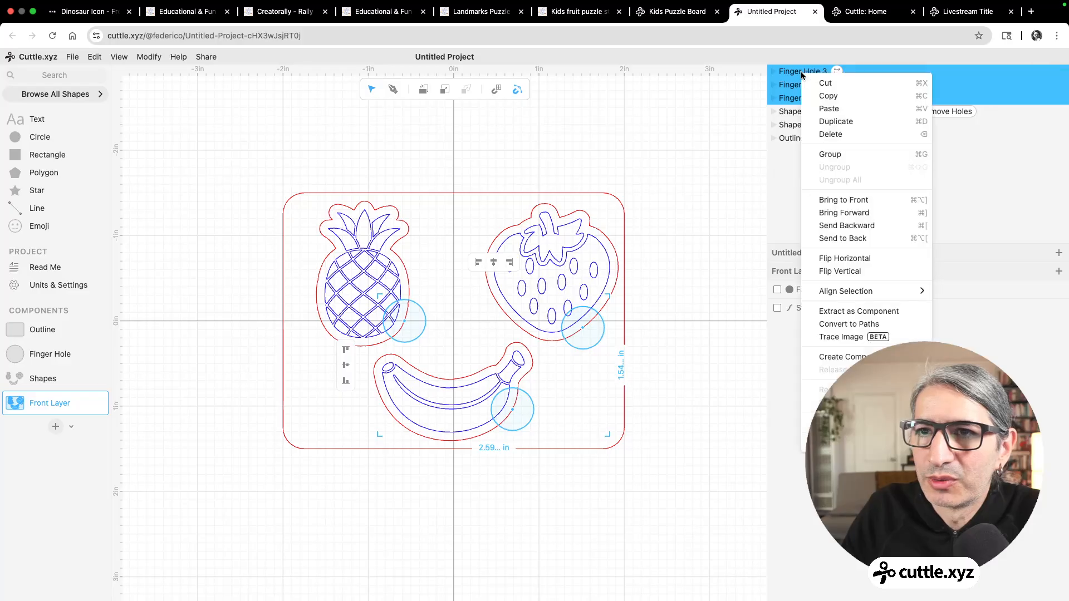
pyautogui.click(827, 155)
# Step: Rename the finger hole group as Holes
pyautogui.click(772, 73)
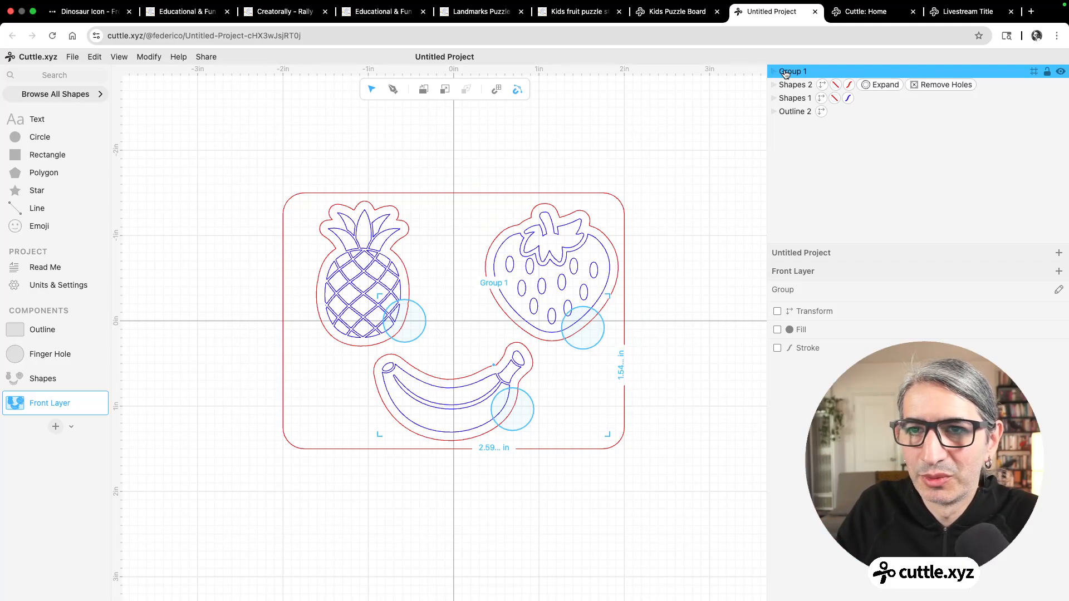
pyautogui.doubleClick(785, 72)
pyautogui.write('Holes')
pyautogui.press('Return')
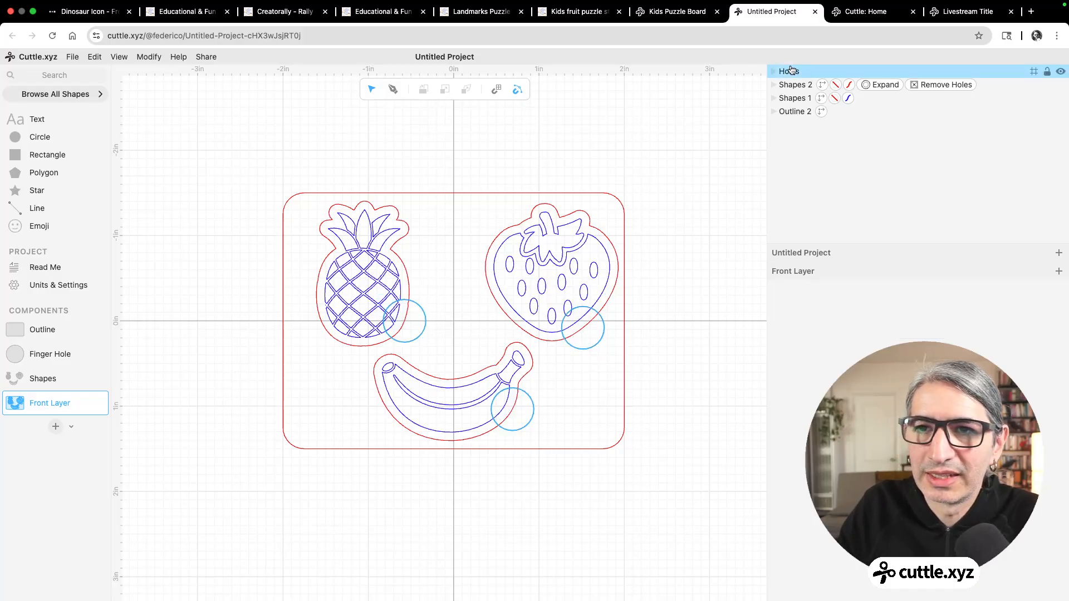
# Step: Move the Holes group below Shapes 2 and apply a Mask modifier to the two together
pyautogui.moveTo(790, 83); pyautogui.dragTo(790, 93)
pyautogui.click(687, 142)
pyautogui.click(791, 72)
pyautogui.keyDown('shift'); pyautogui.click(789, 84); pyautogui.keyUp('shift')
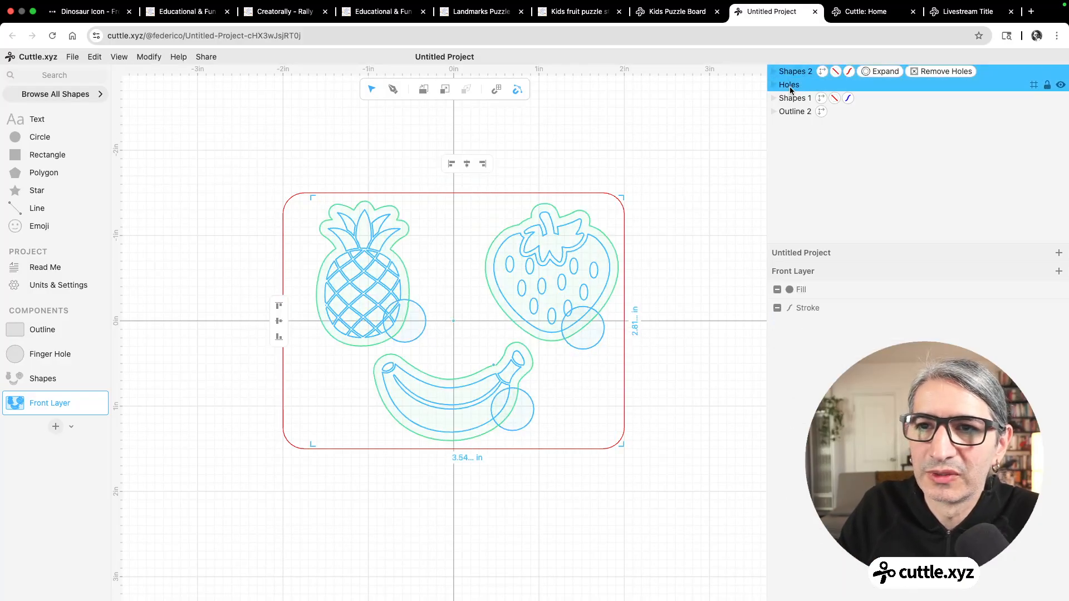
pyautogui.click(148, 57)
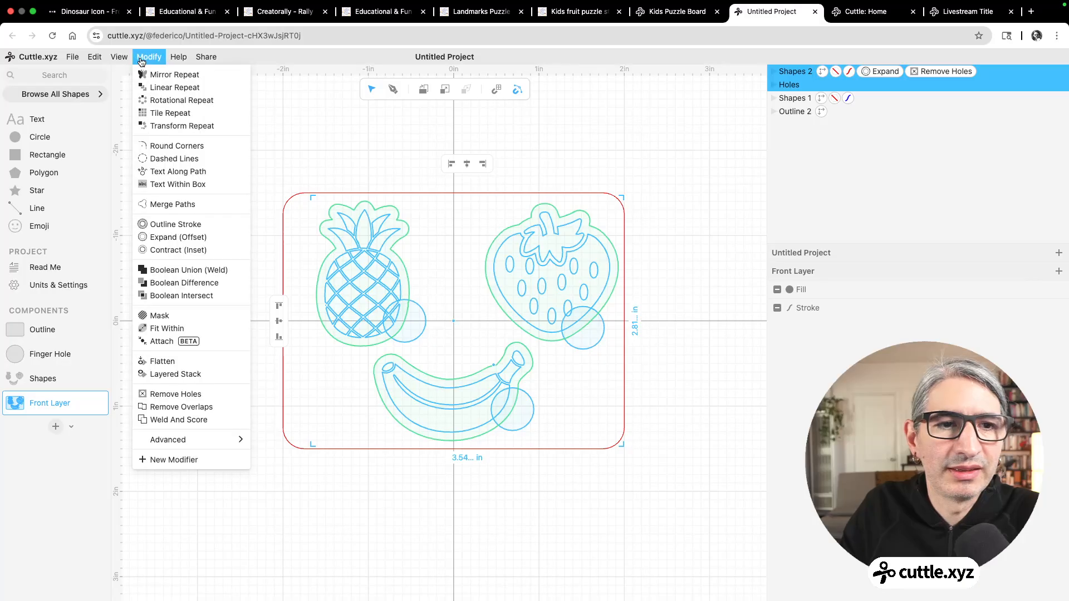
pyautogui.click(199, 322)
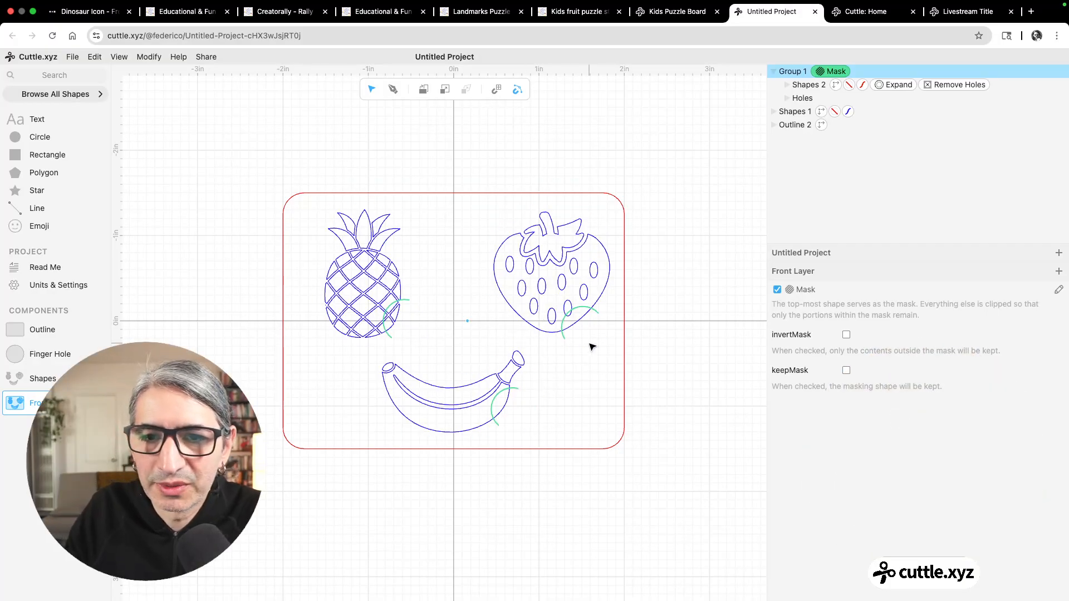
# Step: Enable invertMask and keepMask on the Mask modifier
pyautogui.scroll(1, 592, 346)
pyautogui.click(845, 335)
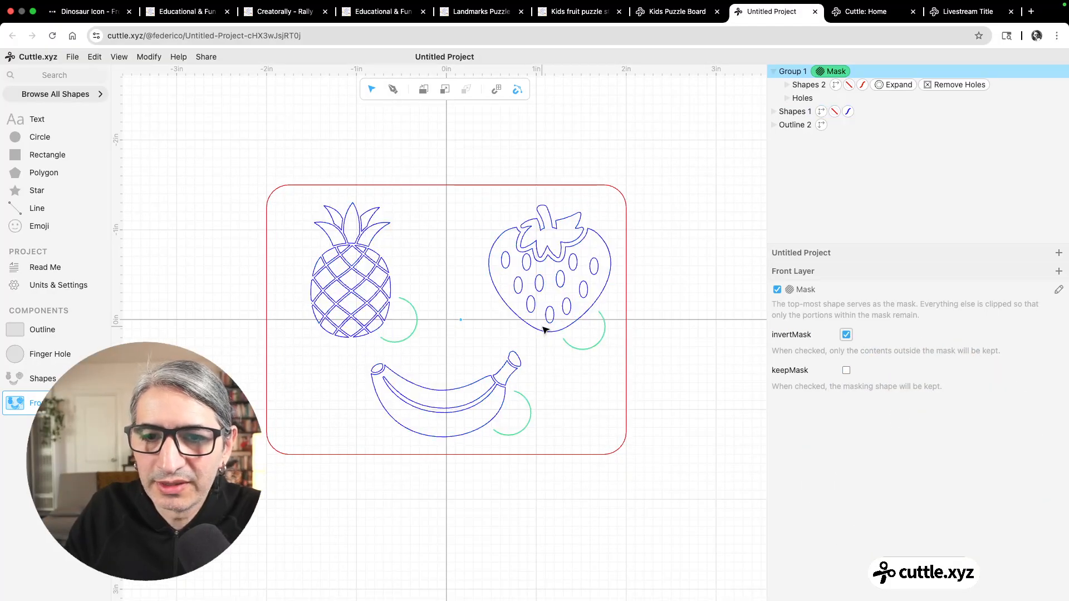
pyautogui.click(846, 371)
pyautogui.click(693, 396)
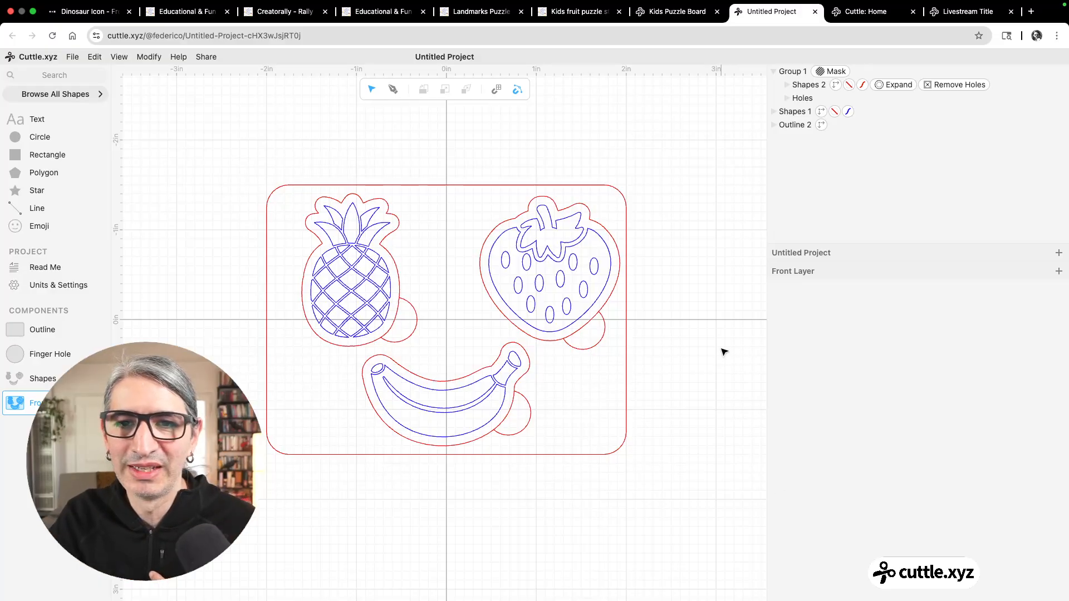
# Step: Open the Shapes 1 instance in place and replace the pineapple's emoji with "Pineapple by InYoung Park"
pyautogui.scroll(-2, 722, 357)
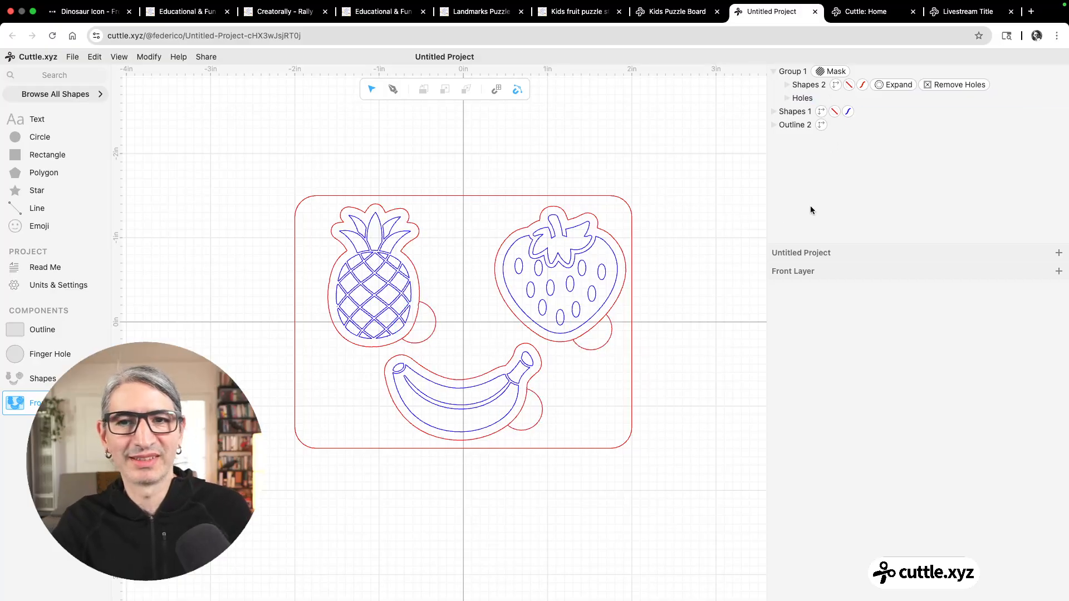
pyautogui.scroll(-1, 593, 141)
pyautogui.moveTo(651, 181); pyautogui.dragTo(626, 172)
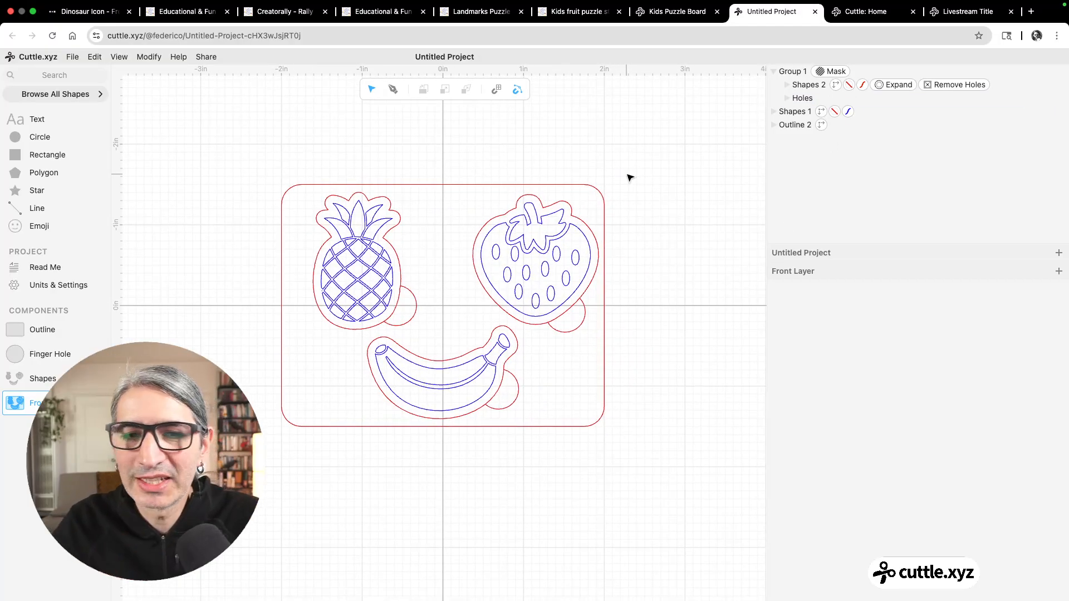
pyautogui.click(378, 276)
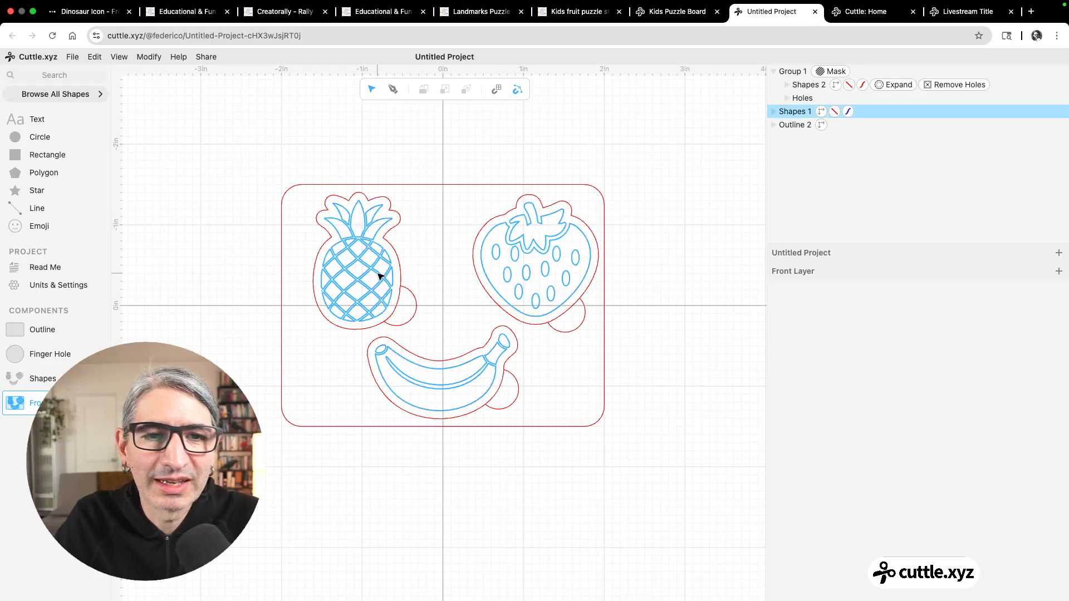
pyautogui.doubleClick(378, 276)
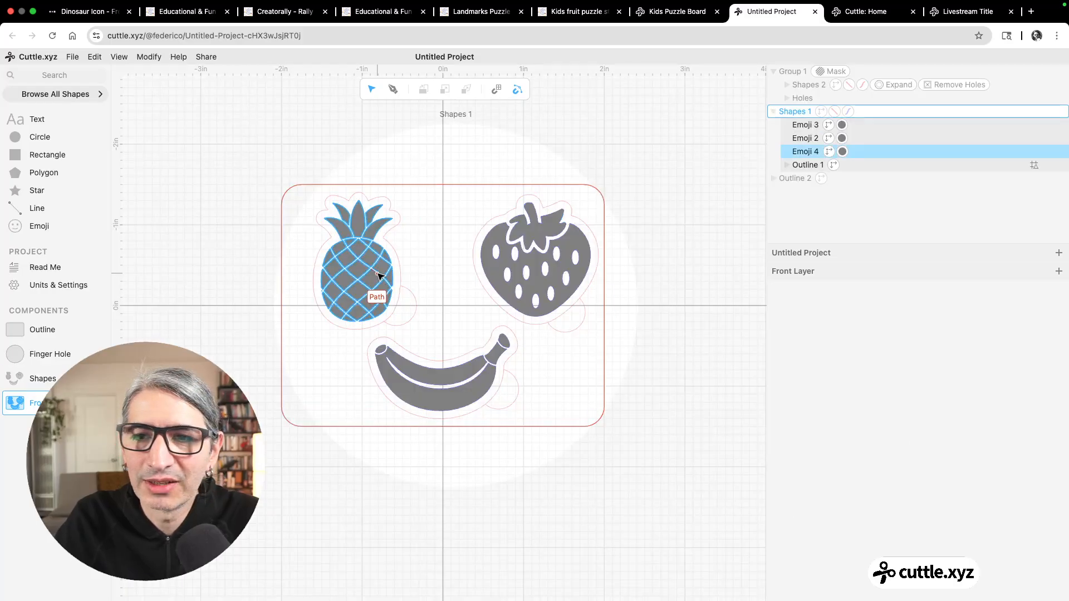
pyautogui.click(807, 152)
pyautogui.click(852, 331)
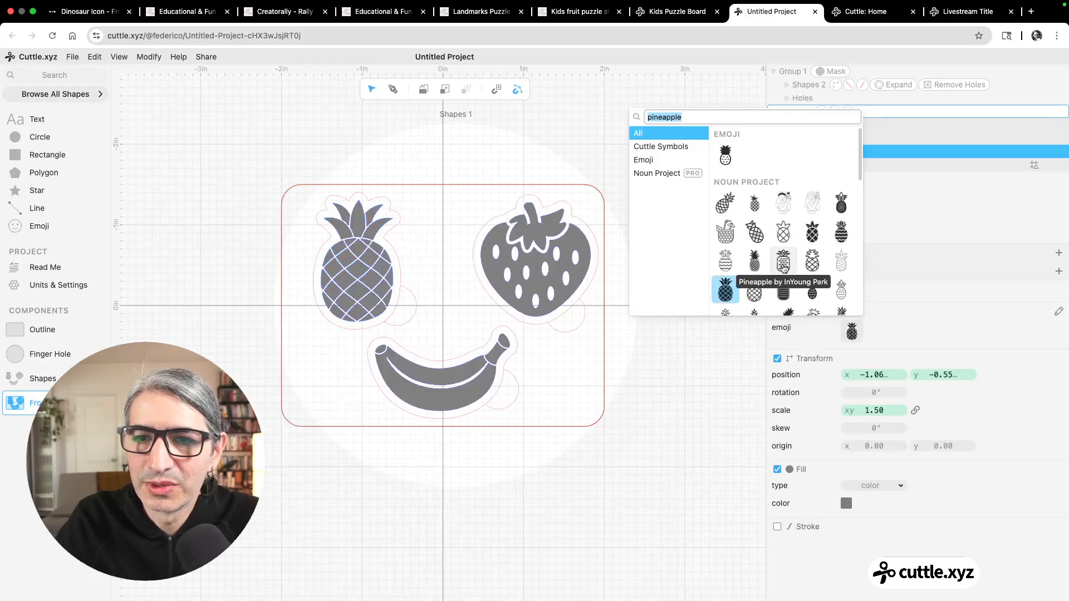
pyautogui.click(785, 260)
pyautogui.click(555, 258)
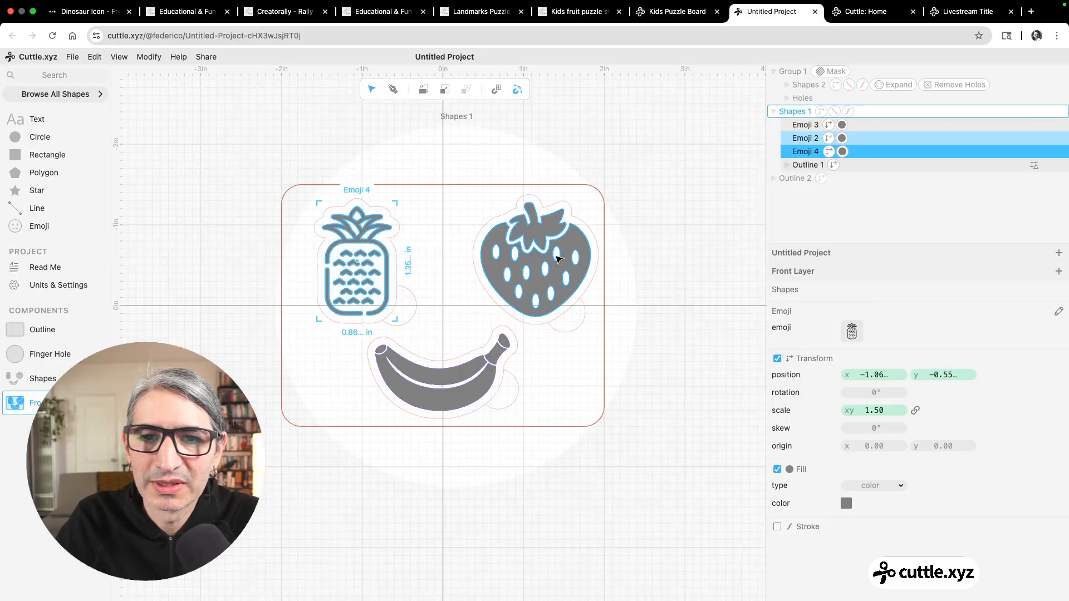
# Step: Search the emoji library for strawberry, replace the strawberry with "Strawberry by Graphixs_Art", and return to Front Layer
pyautogui.click(554, 257)
pyautogui.click(852, 332)
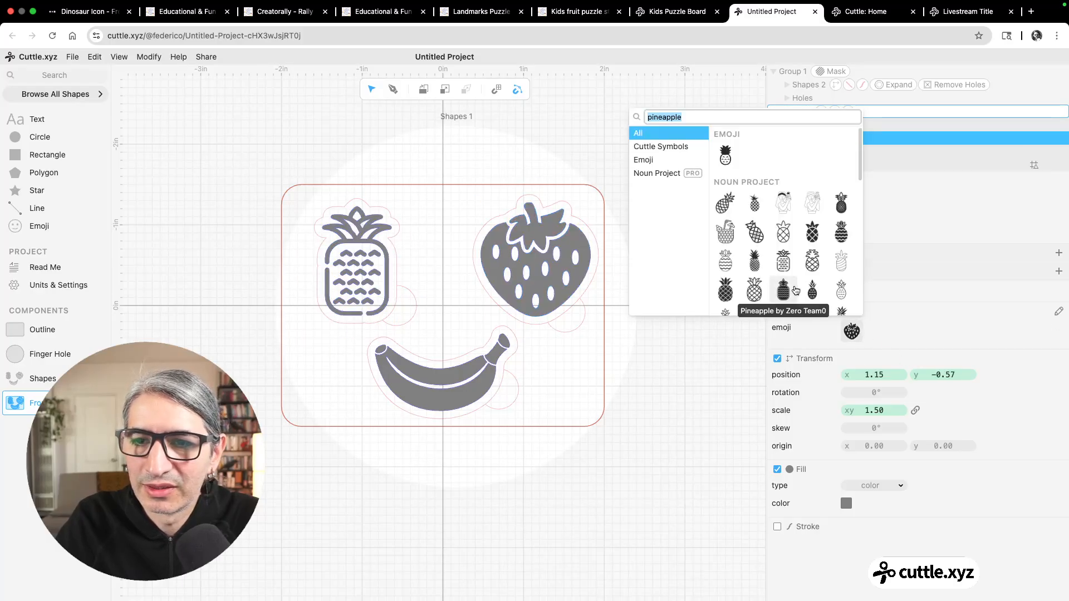
pyautogui.scroll(-3, 826, 271)
pyautogui.scroll(3, 755, 134)
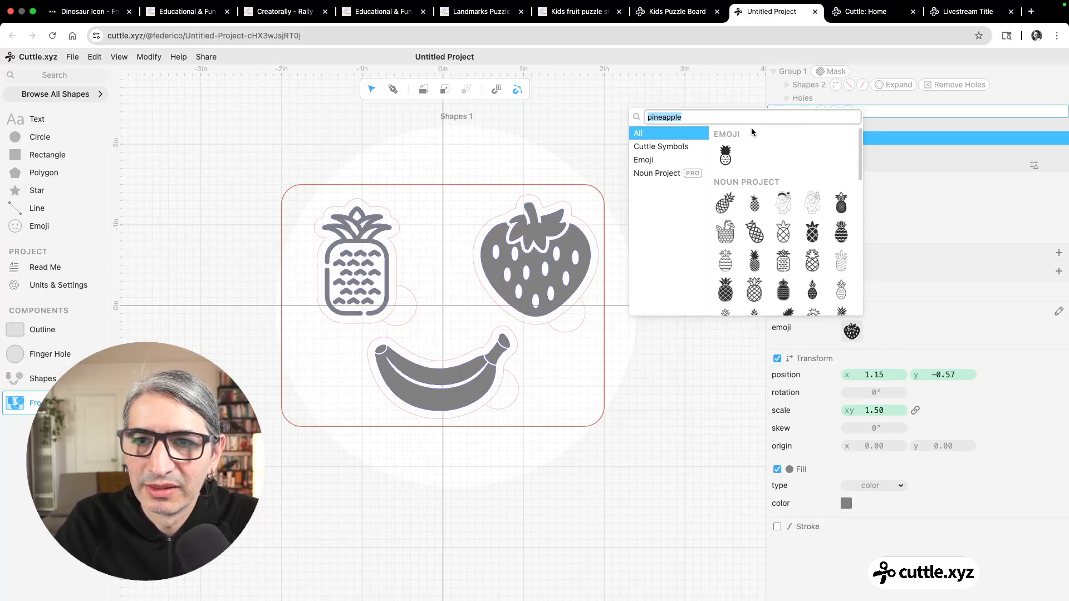
pyautogui.write('straw')
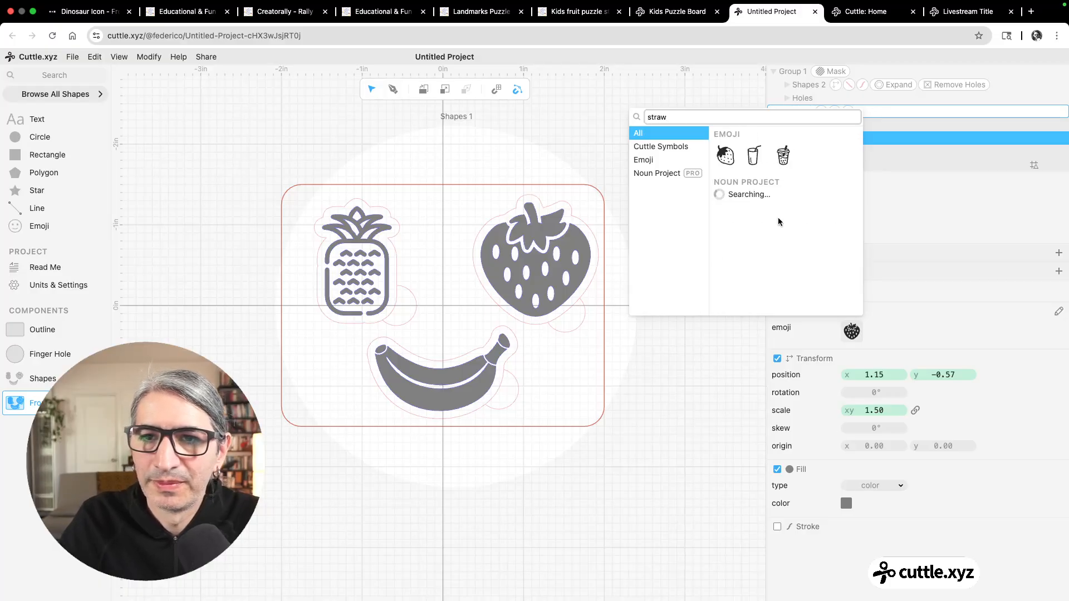
pyautogui.write('berry')
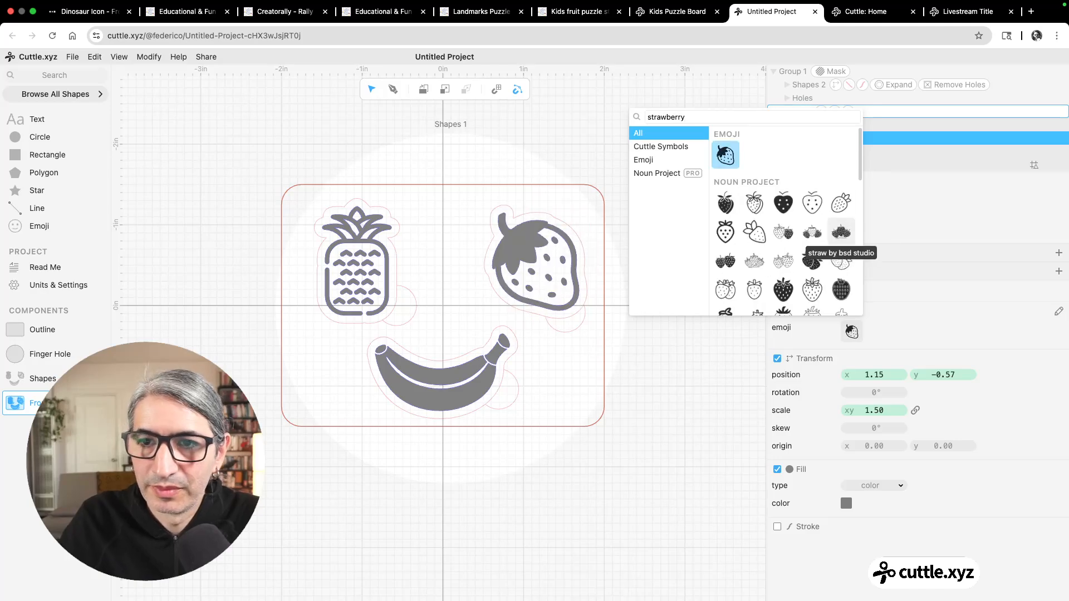
pyautogui.scroll(-2, 806, 268)
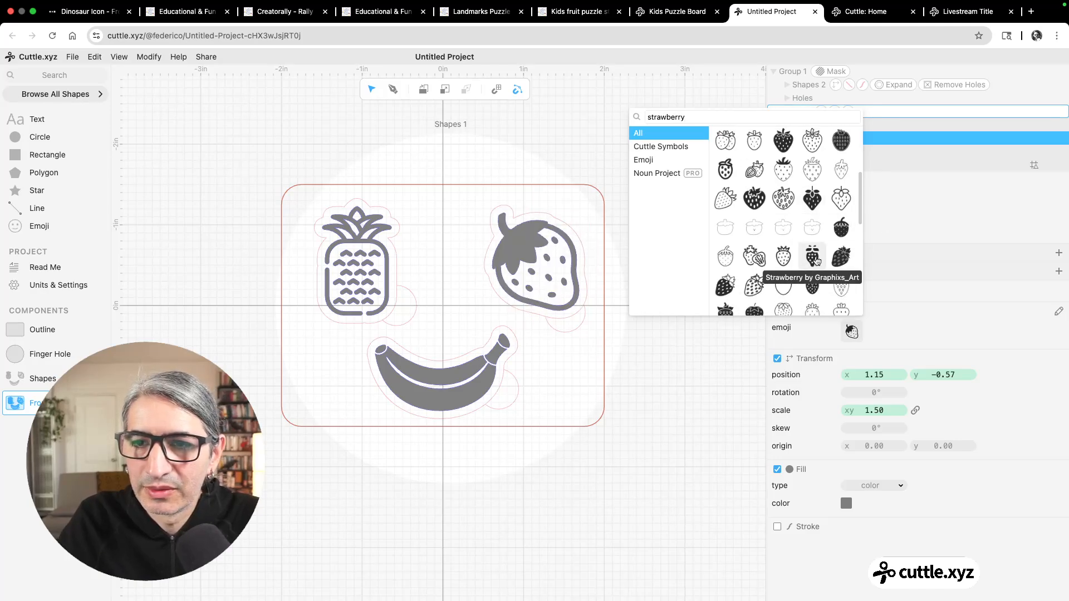
pyautogui.click(816, 261)
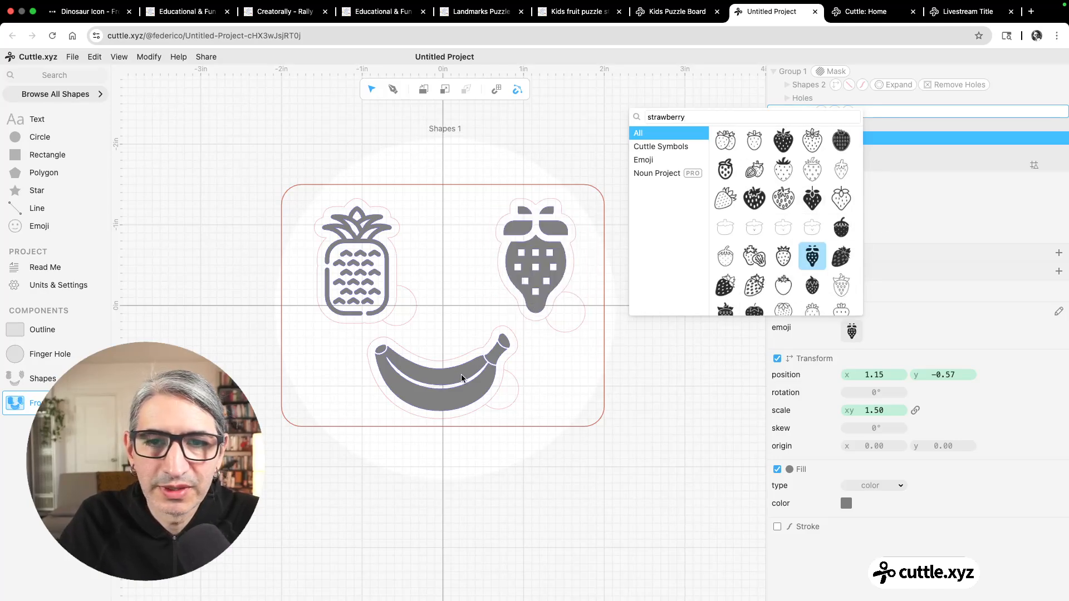
pyautogui.click(459, 300)
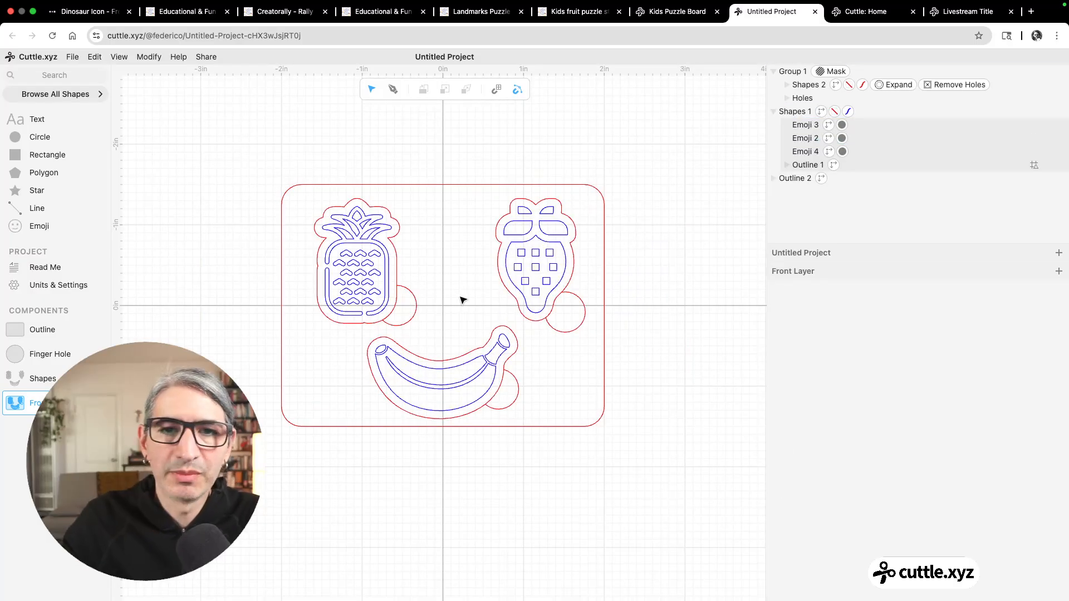
# Step: Reopen Shapes 1, move the strawberry next to the pineapple above the banana, and return to Front Layer
pyautogui.click(533, 260)
pyautogui.click(533, 260)
pyautogui.moveTo(533, 260); pyautogui.dragTo(465, 266)
pyautogui.click(553, 356)
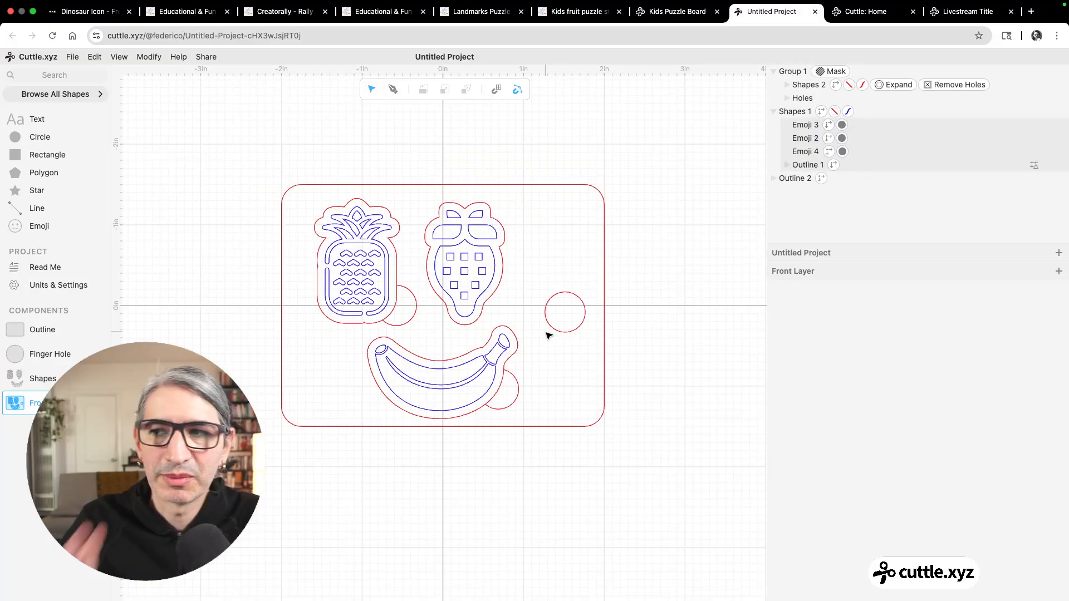
# Step: In the Shapes 1 instance, shift the pineapple and strawberry outward and place a duplicate strawberry at about x 1.29, y -0.59
pyautogui.click(365, 270)
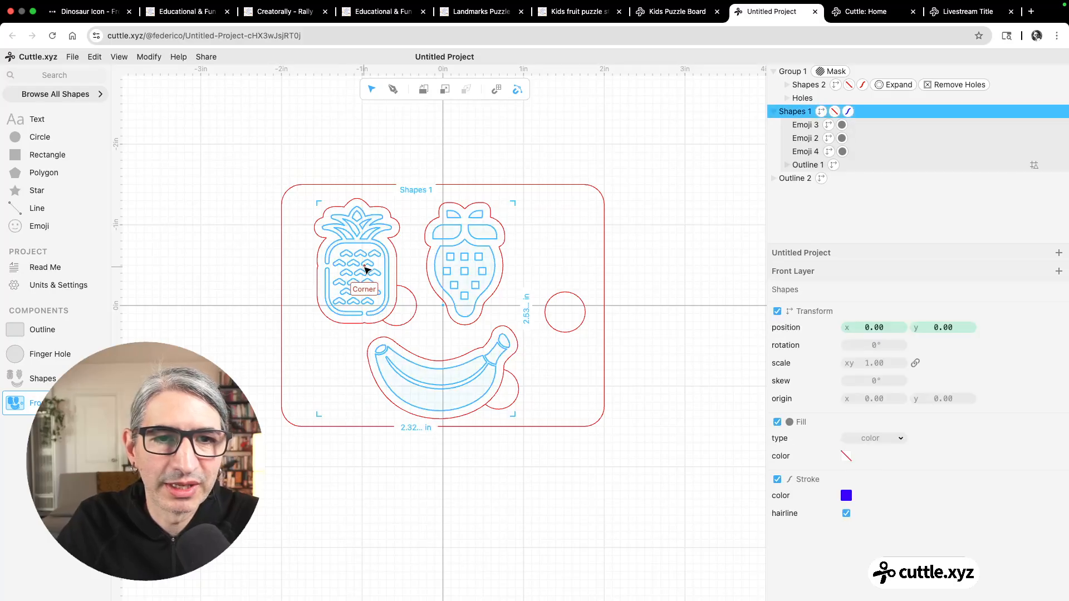
pyautogui.doubleClick(365, 270)
pyautogui.moveTo(365, 270); pyautogui.dragTo(352, 261)
pyautogui.moveTo(466, 266); pyautogui.dragTo(552, 264)
pyautogui.press('super+d')
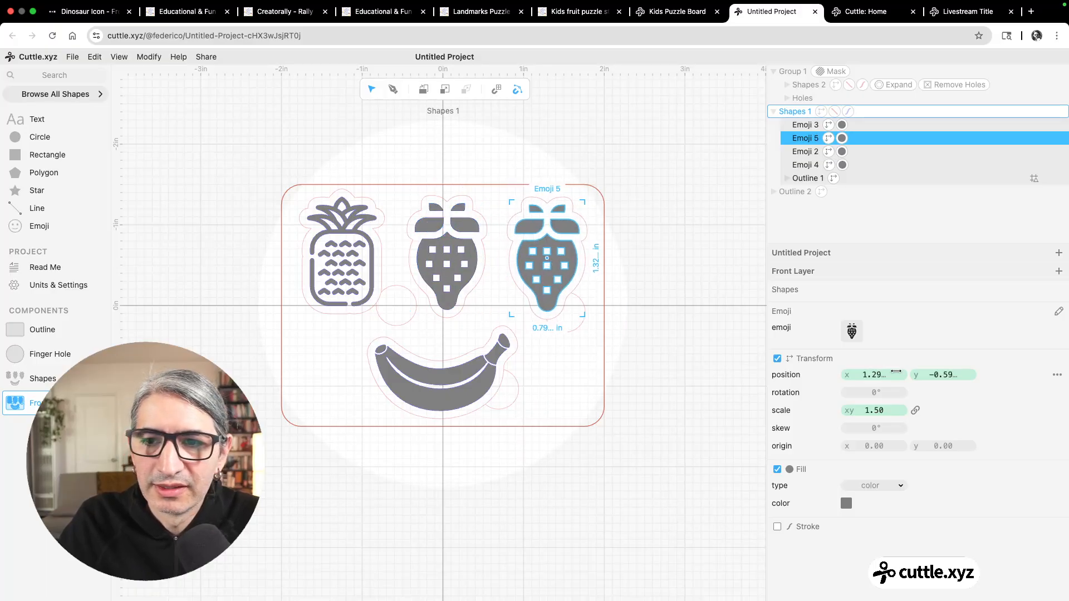
# Step: Replace the duplicate strawberry's emoji with "Strawberry by yujinheo" and return to Front Layer
pyautogui.click(852, 331)
pyautogui.scroll(-3, 798, 271)
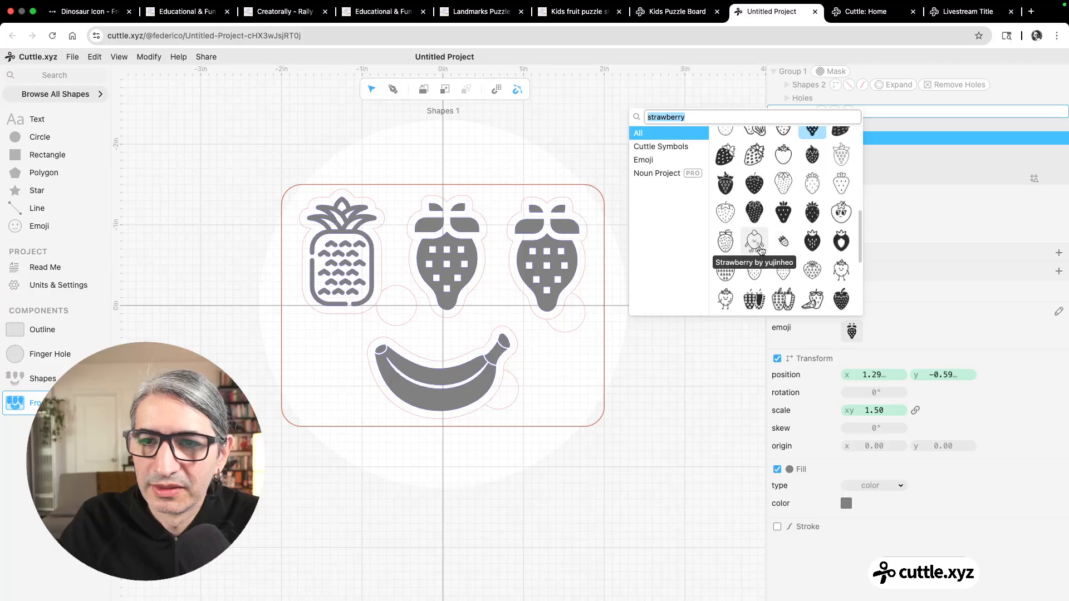
pyautogui.click(755, 241)
pyautogui.click(549, 390)
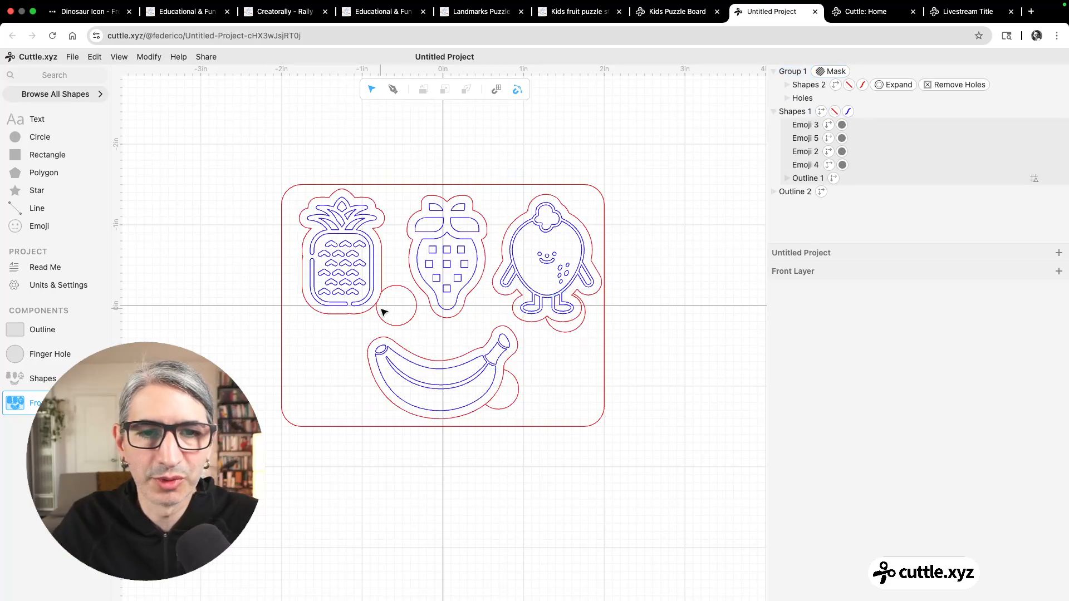
# Step: Open the Holes group and reposition two finger holes onto the pineapple's lower right edge and the banana's right end
pyautogui.doubleClick(412, 323)
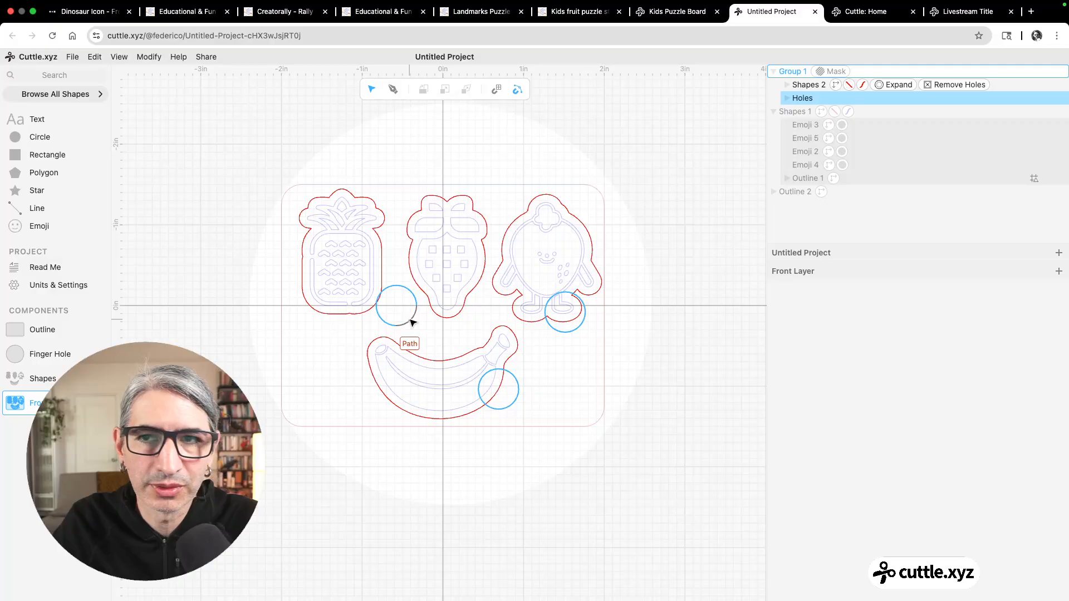
pyautogui.doubleClick(412, 323)
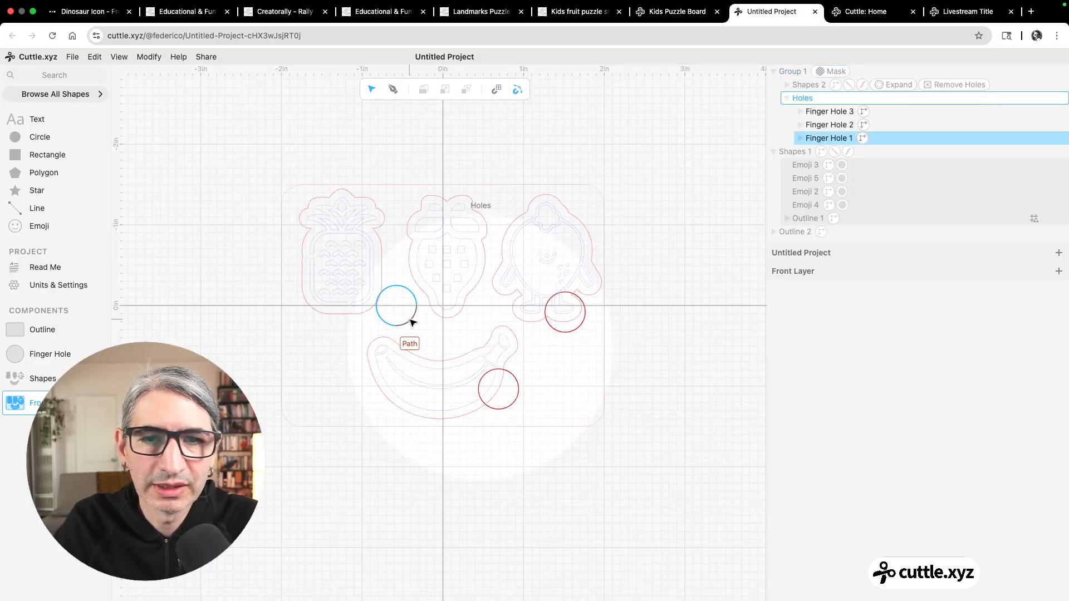
pyautogui.click(413, 322)
pyautogui.moveTo(395, 306); pyautogui.dragTo(379, 304)
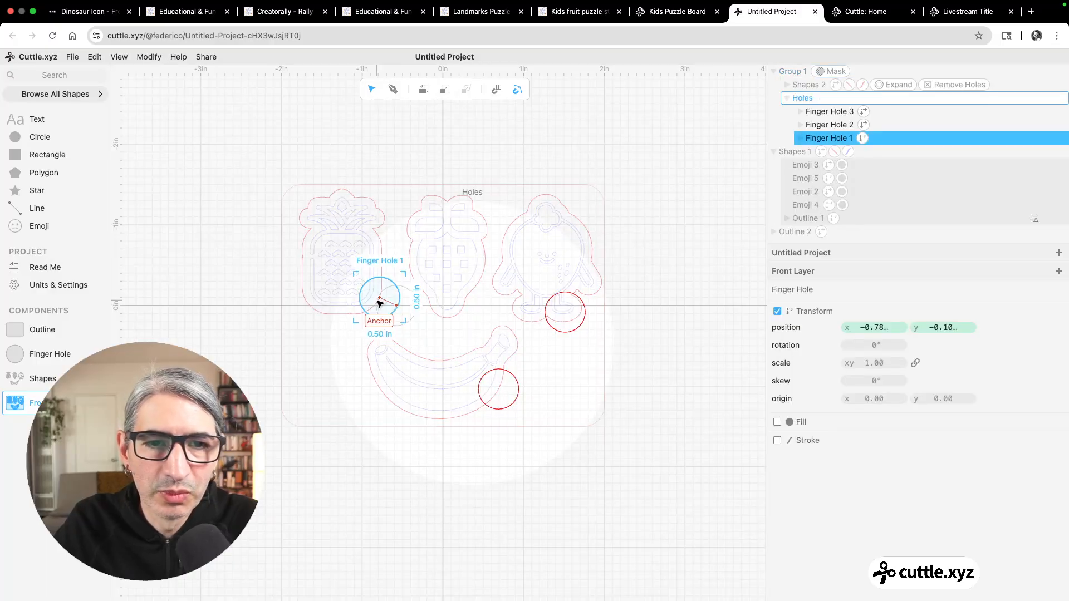
pyautogui.click(517, 388)
pyautogui.moveTo(505, 391); pyautogui.dragTo(501, 395)
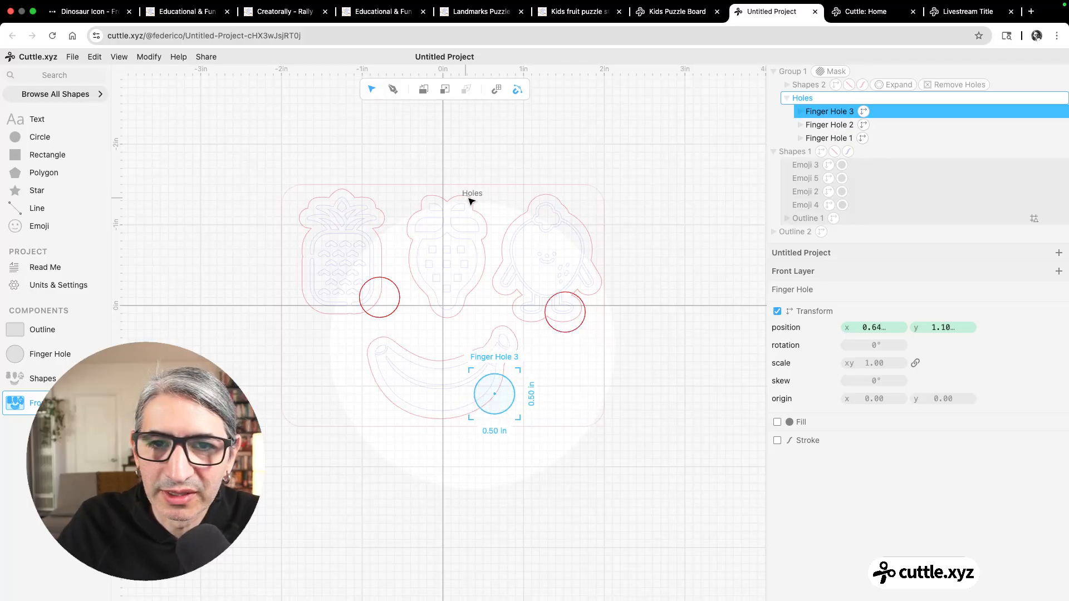
# Step: Move the remaining finger hole to the middle strawberry's base, add another Finger Hole at the smiling strawberry's feet, and leave the Holes group
pyautogui.moveTo(565, 332); pyautogui.dragTo(462, 328)
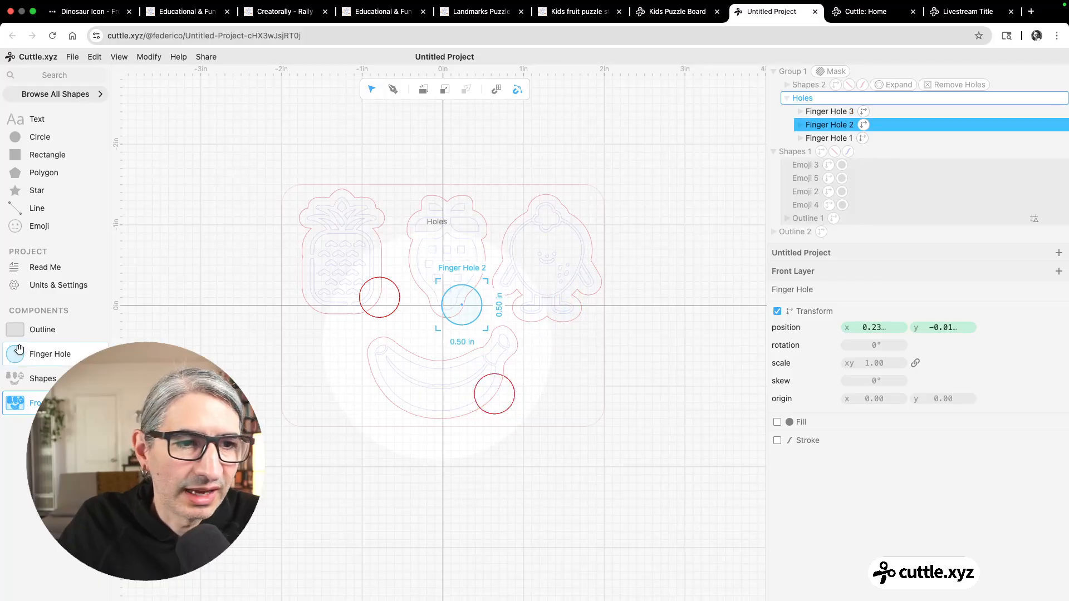
pyautogui.moveTo(15, 354); pyautogui.dragTo(574, 321)
pyautogui.click(699, 296)
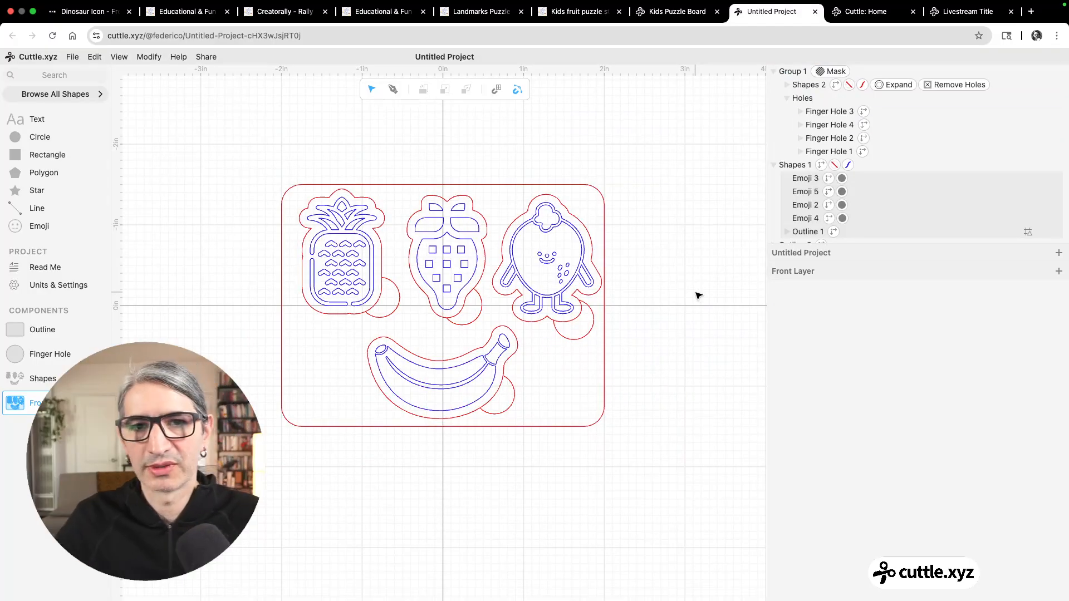
pyautogui.scroll(-1, 659, 306)
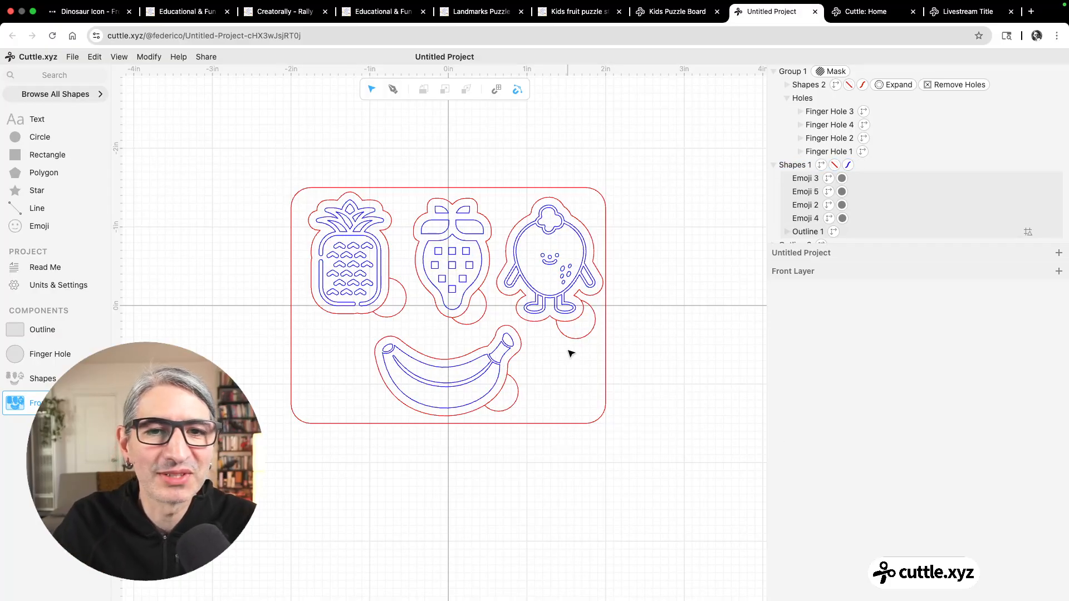
# Step: In Shapes 1, move the banana below the pineapple and add a duplicate beside it scaled to about 0.97
pyautogui.doubleClick(480, 379)
pyautogui.moveTo(480, 378); pyautogui.dragTo(407, 372)
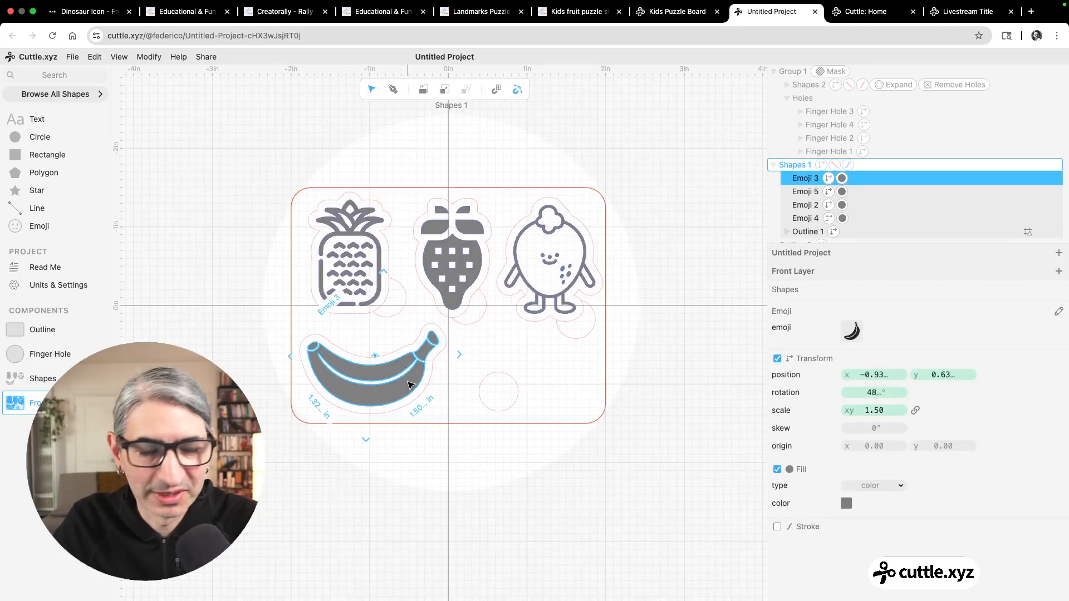
pyautogui.press('super+d')
pyautogui.moveTo(376, 376); pyautogui.dragTo(534, 377)
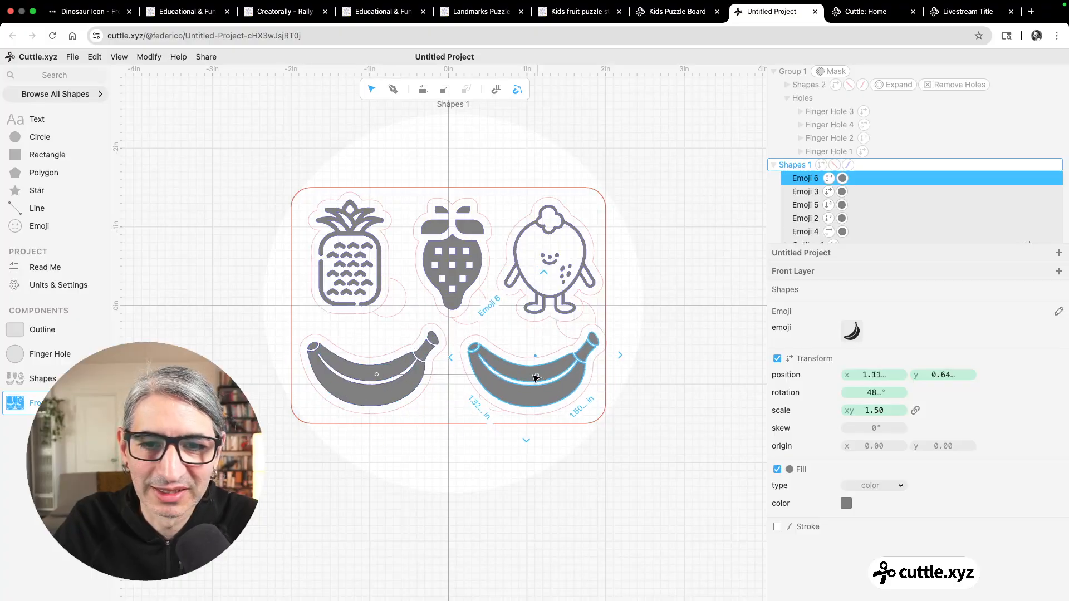
pyautogui.moveTo(581, 352); pyautogui.dragTo(533, 366)
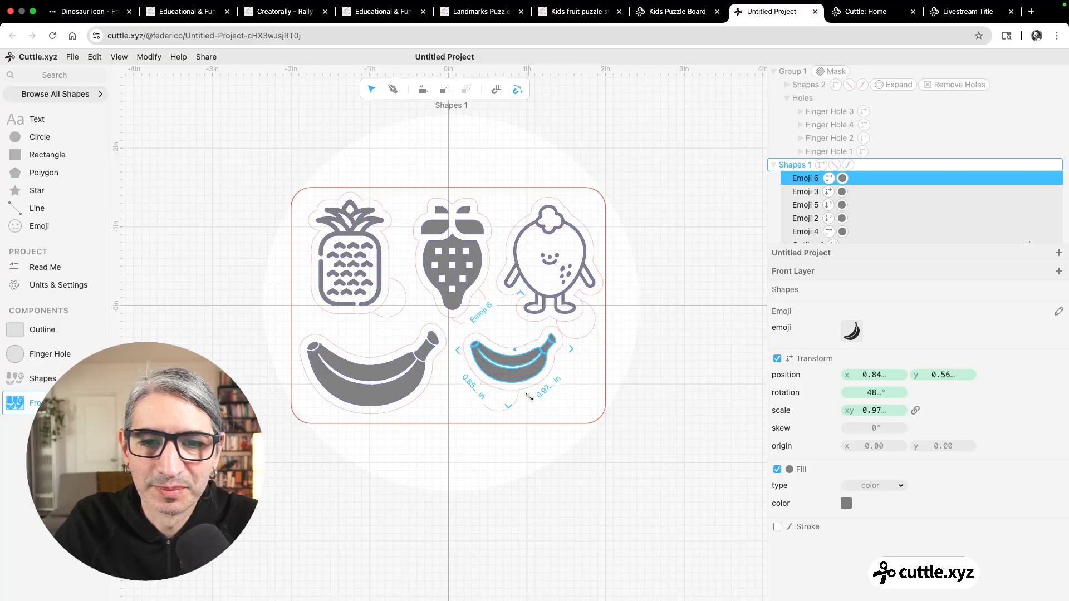
pyautogui.click(510, 410)
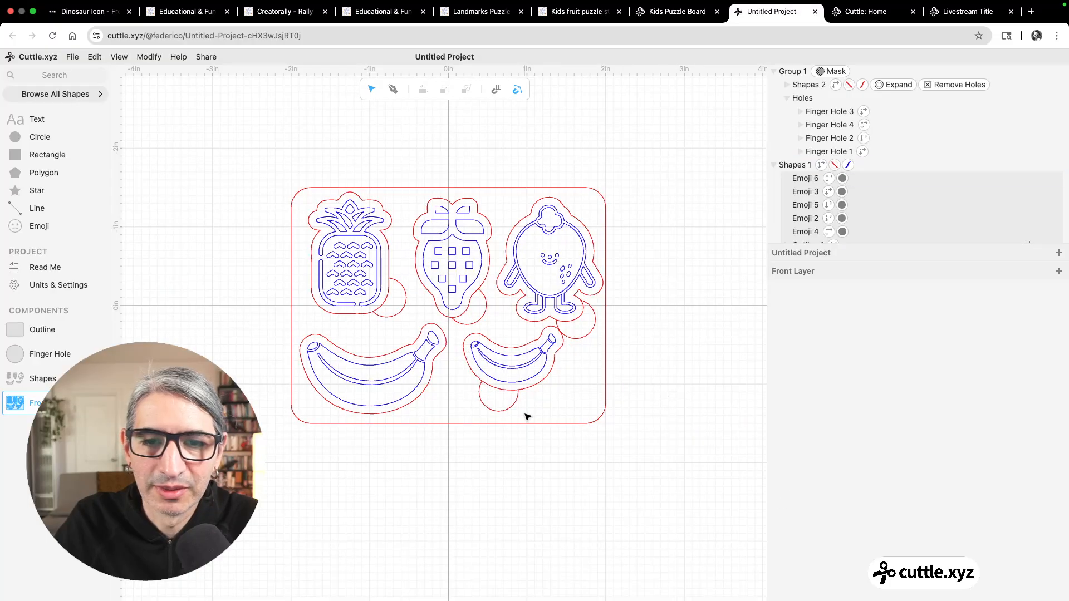
# Step: In the Holes group, move the free finger hole onto the large banana's edge and add another Finger Hole under the small banana
pyautogui.click(510, 407)
pyautogui.click(511, 411)
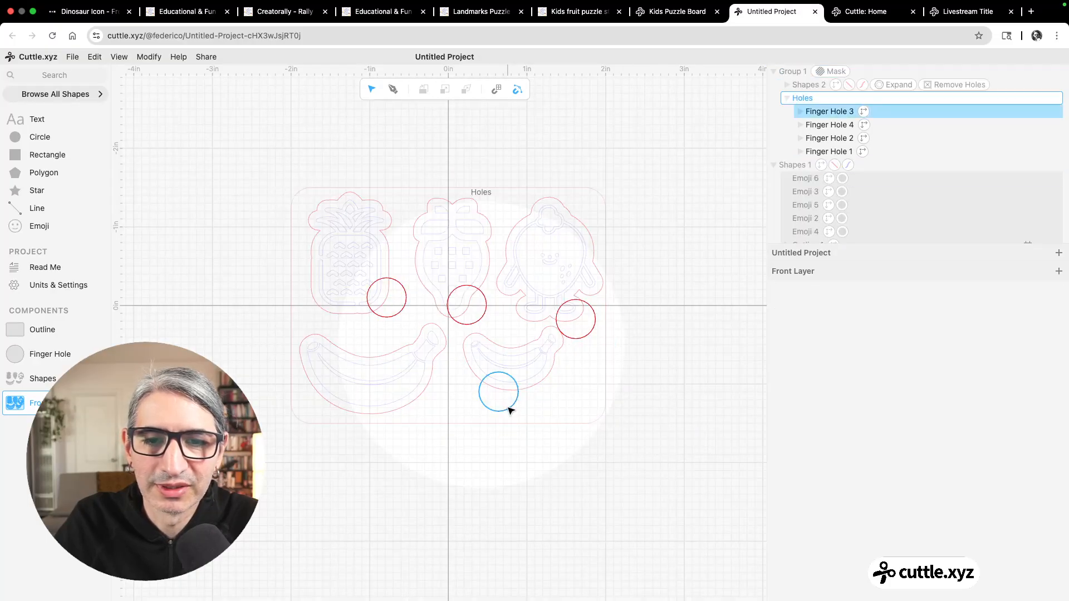
pyautogui.moveTo(499, 396); pyautogui.dragTo(427, 396)
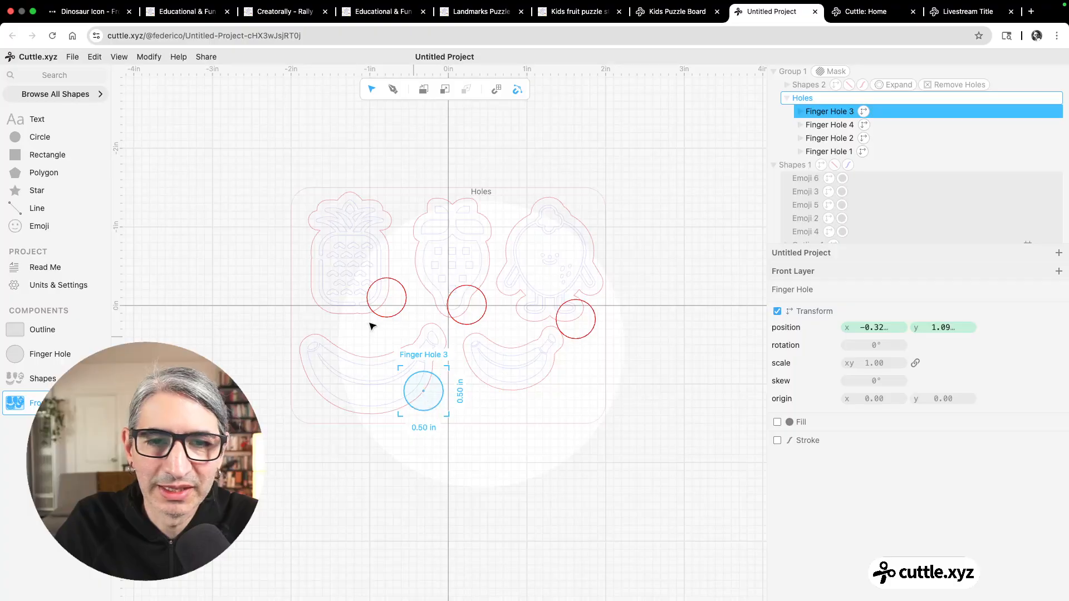
pyautogui.moveTo(15, 354); pyautogui.dragTo(531, 388)
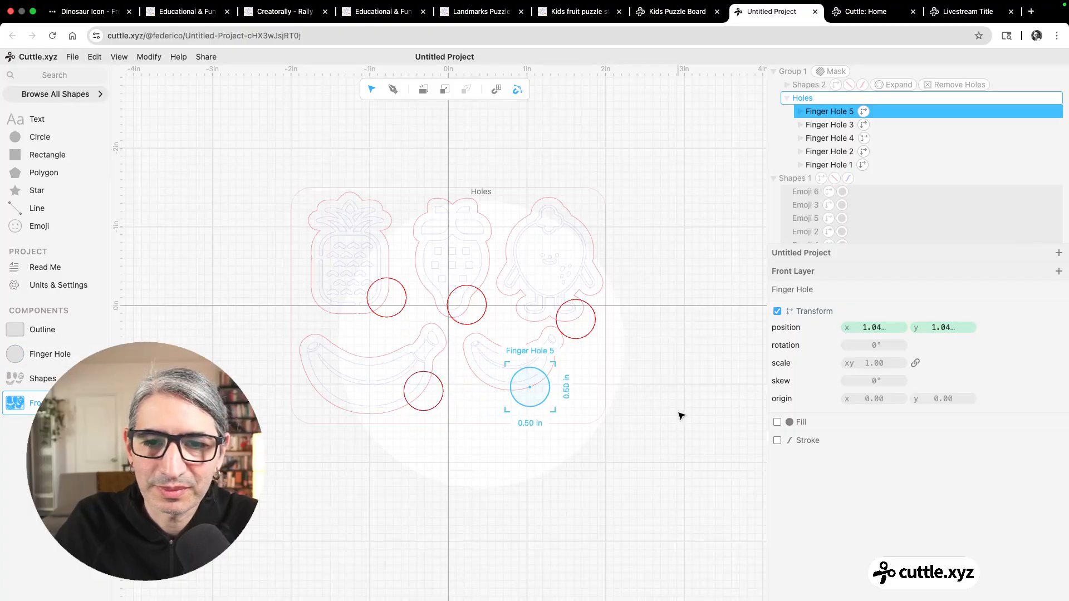
pyautogui.click(661, 415)
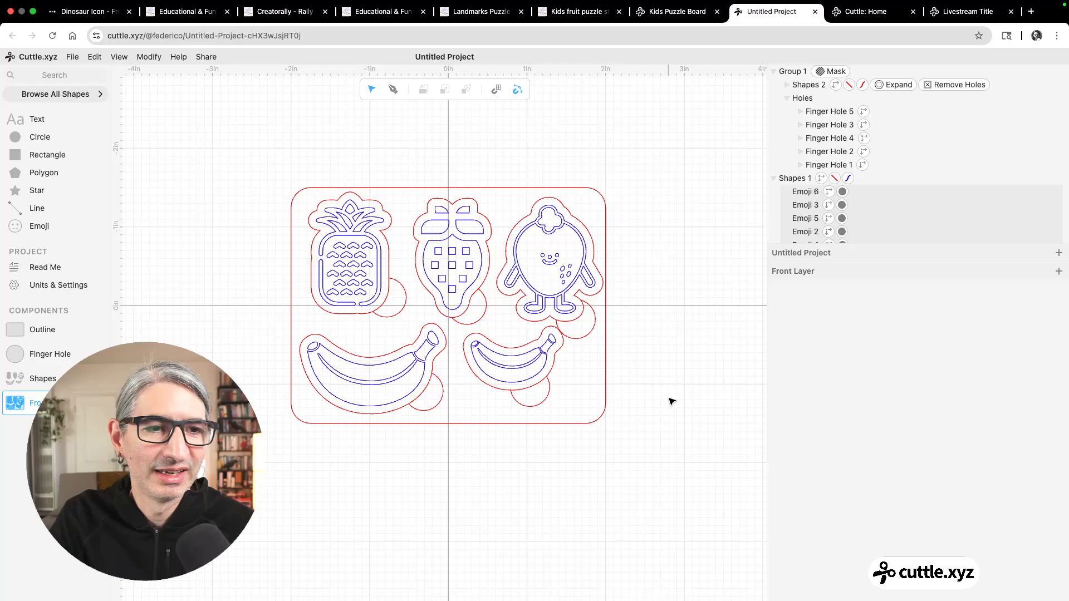
pyautogui.scroll(-1, 656, 406)
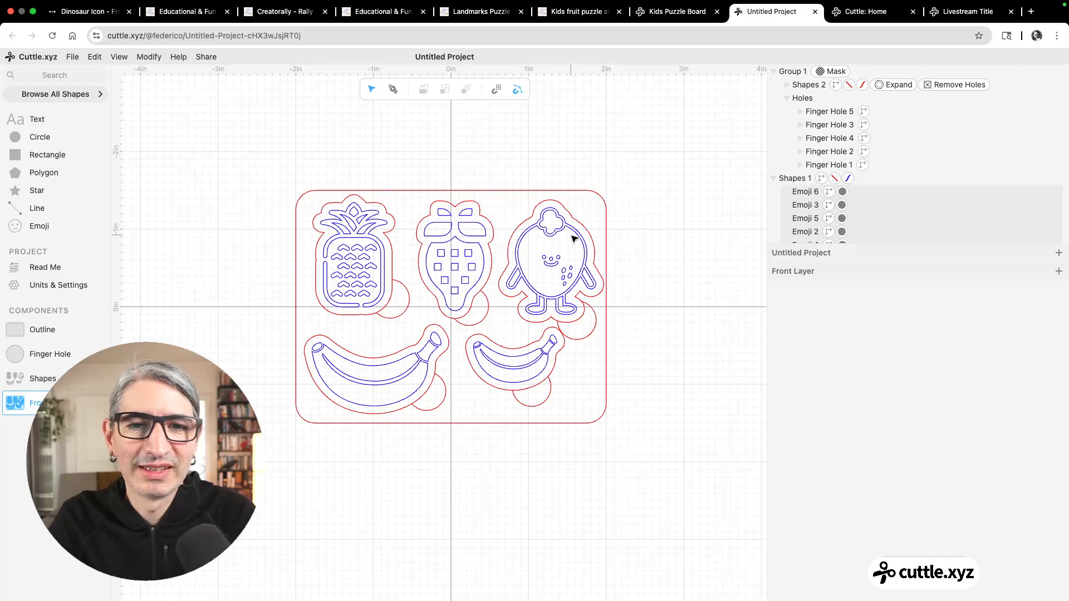
# Step: View the enlarged Landmarks Puzzle product image to examine the backing board's engraved text, and return to the Cuttle project
pyautogui.click(482, 11)
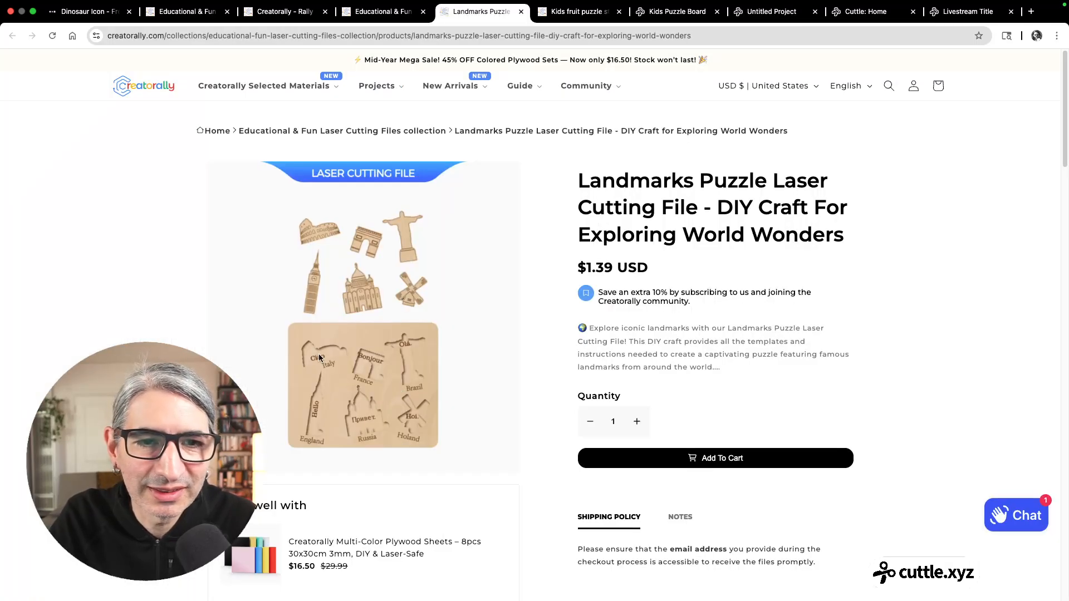
pyautogui.click(318, 354)
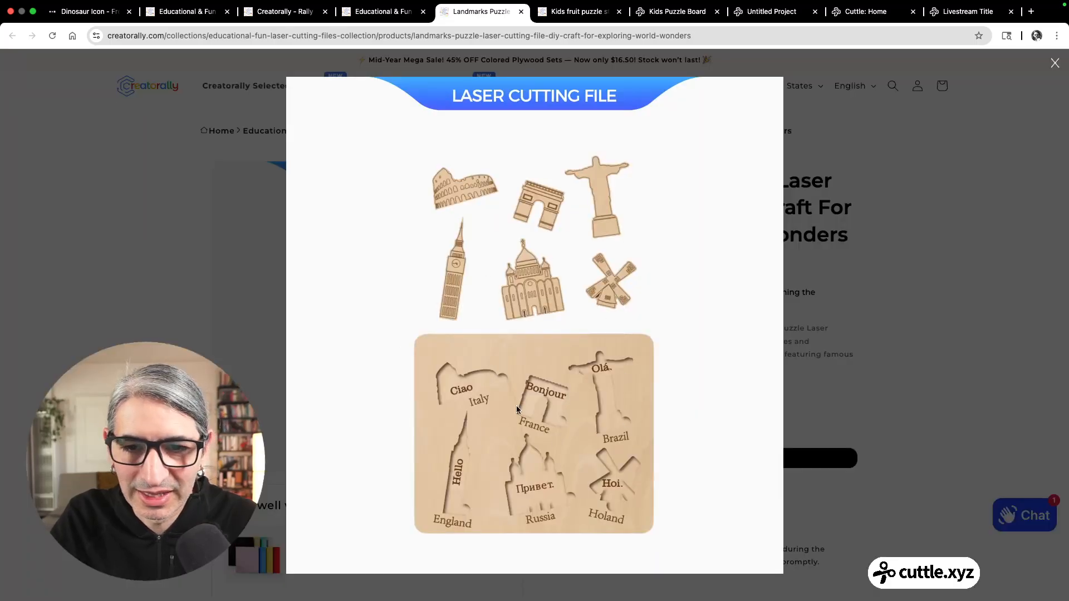
pyautogui.click(925, 266)
pyautogui.click(866, 11)
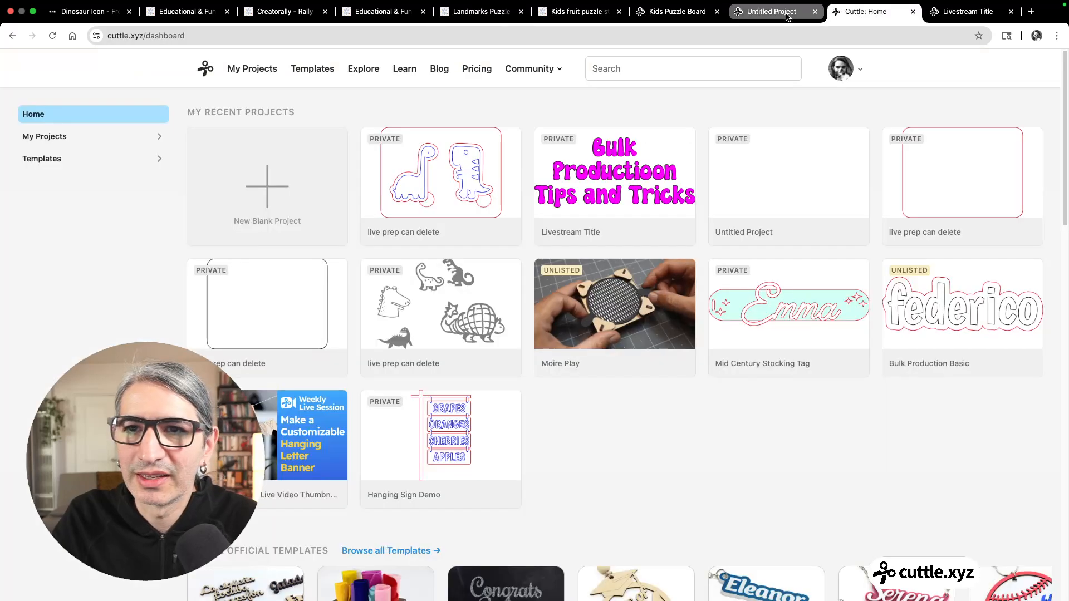
pyautogui.click(773, 11)
pyautogui.scroll(-2, 676, 182)
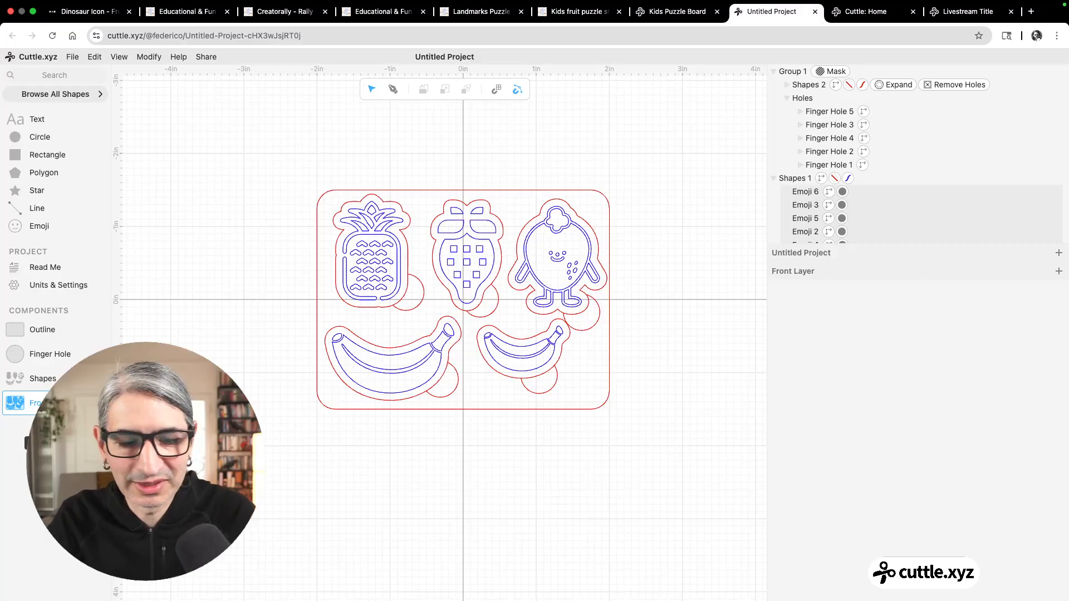
# Step: Create a new component named Back and place the Outline and Shapes components at its origin
pyautogui.click(56, 426)
pyautogui.write('B')
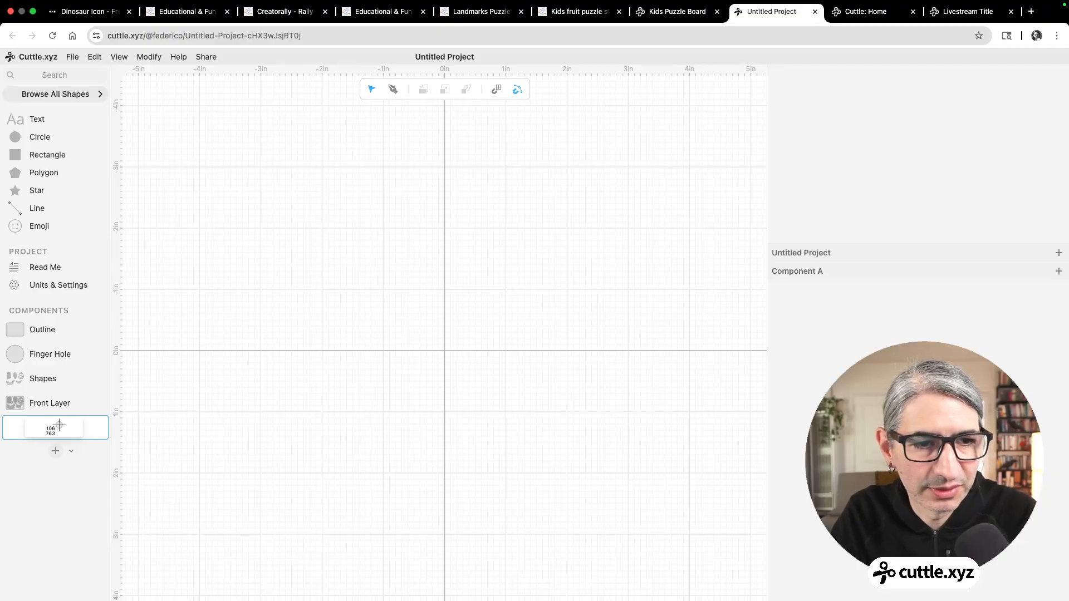
pyautogui.write('Bac')
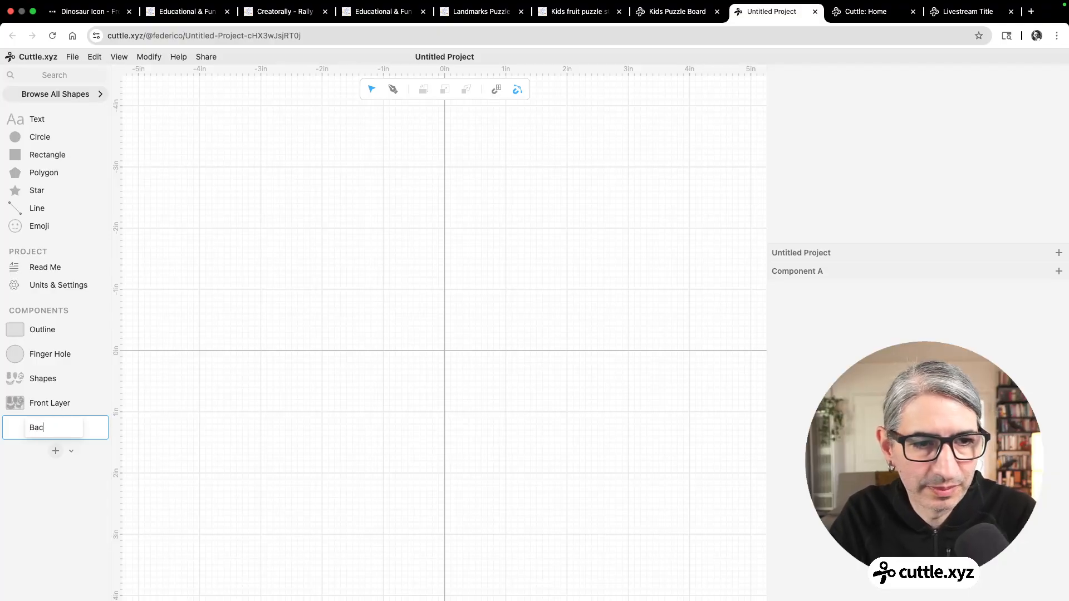
pyautogui.write('k')
pyautogui.press('Return')
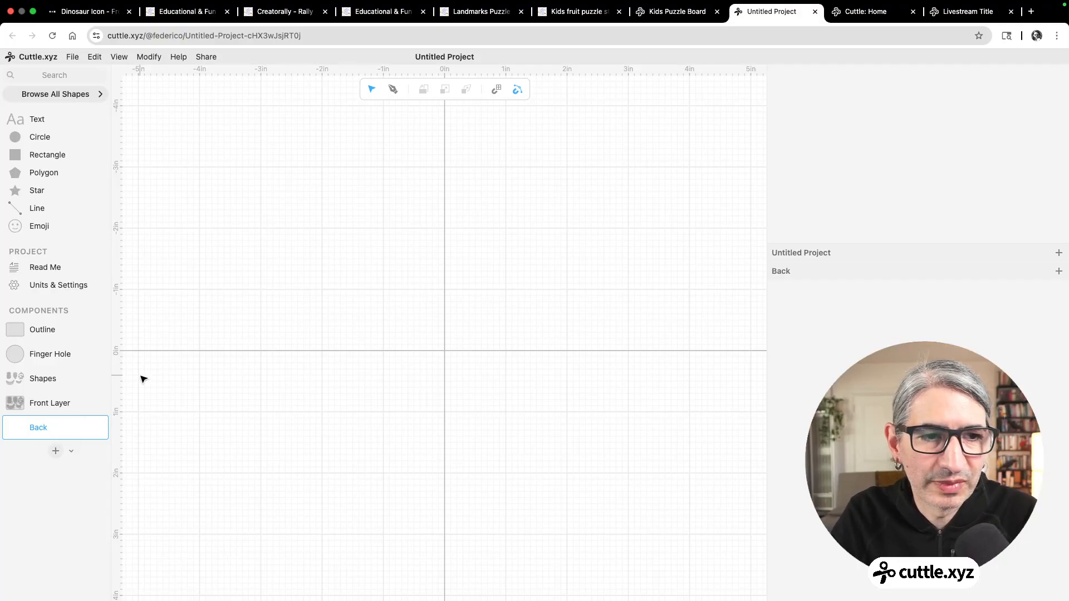
pyautogui.moveTo(95, 329); pyautogui.dragTo(447, 352)
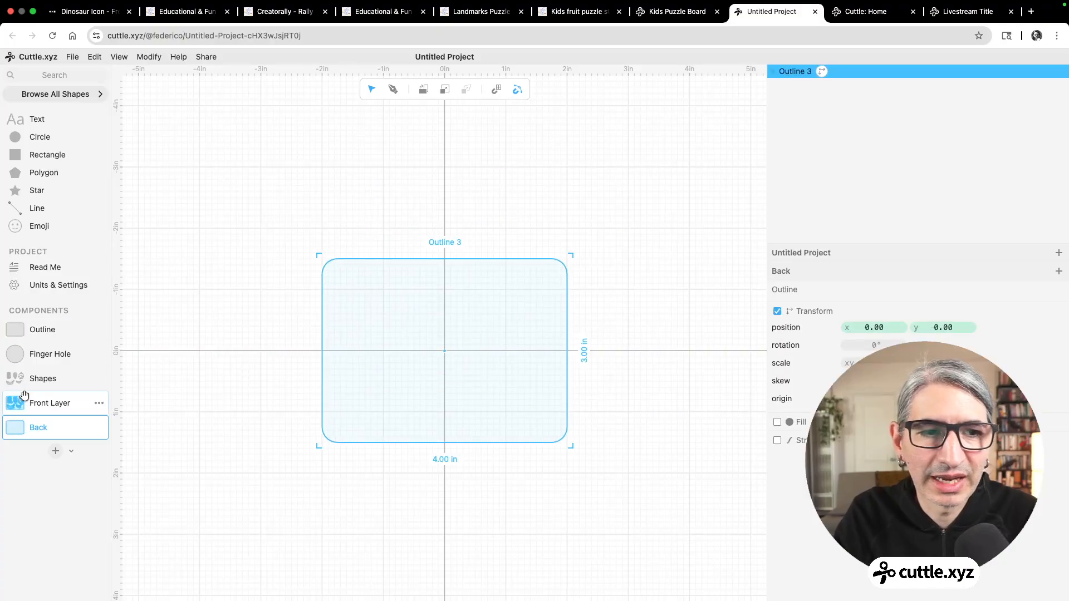
pyautogui.moveTo(13, 380); pyautogui.dragTo(444, 346)
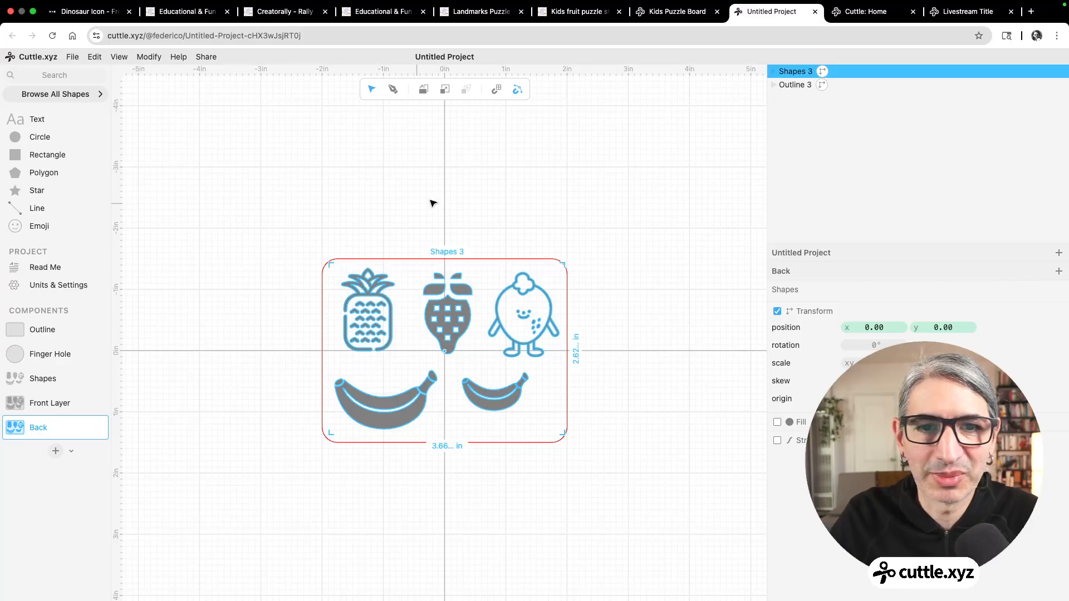
# Step: Apply the Expand and Remove Holes modifiers to the fruit shapes in Back and turn them into a guide
pyautogui.click(146, 58)
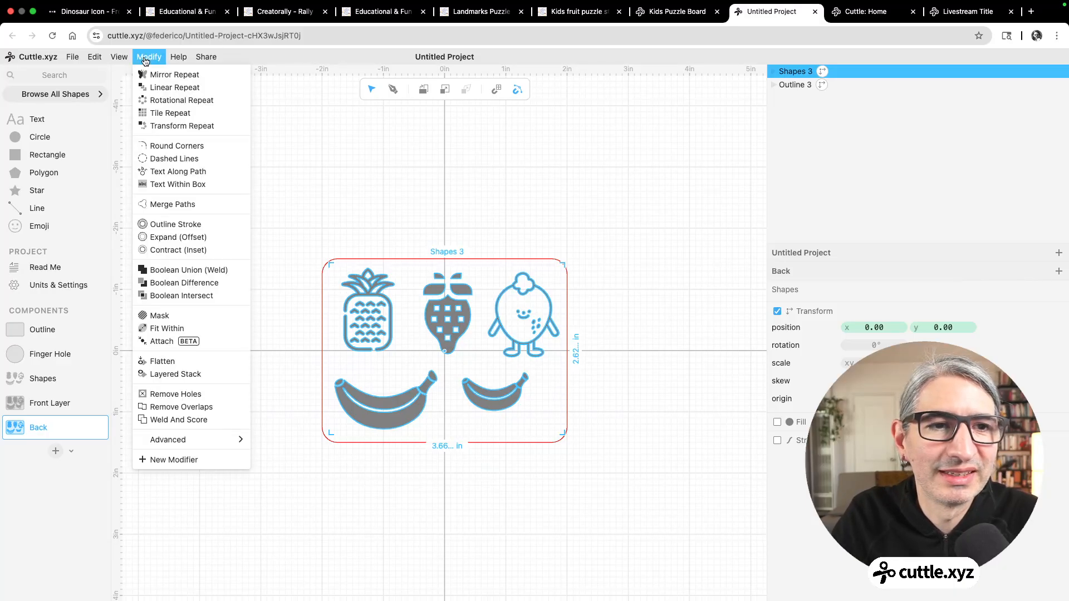
pyautogui.click(184, 237)
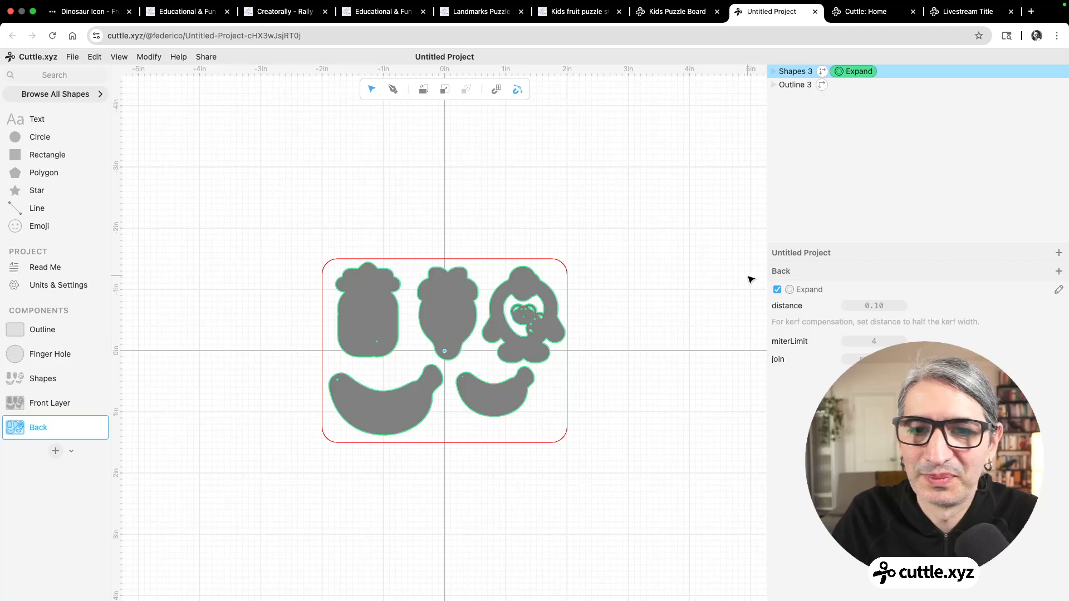
pyautogui.click(149, 57)
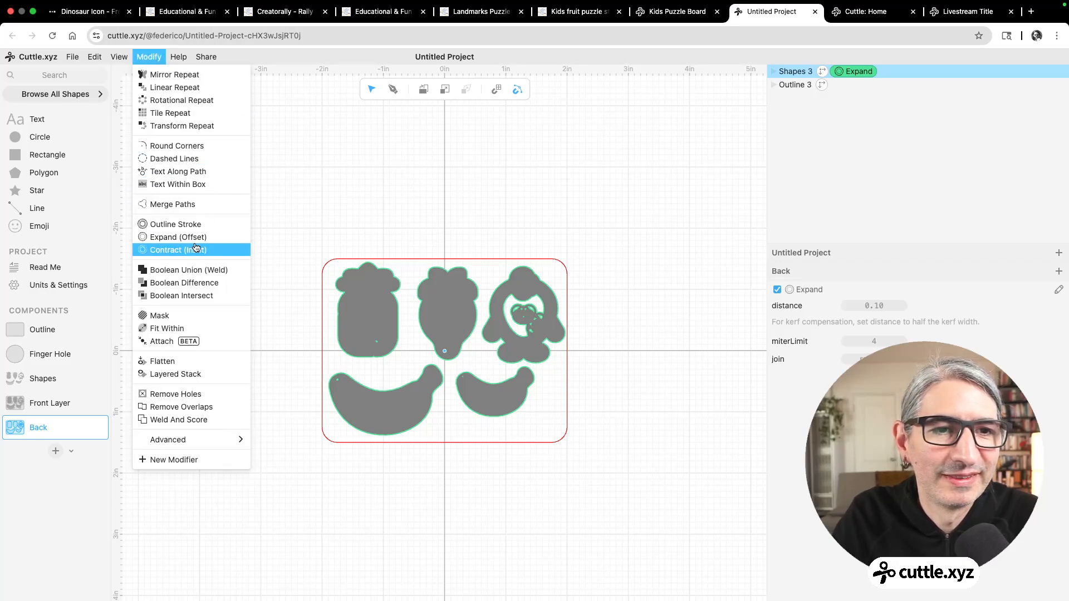
pyautogui.click(180, 397)
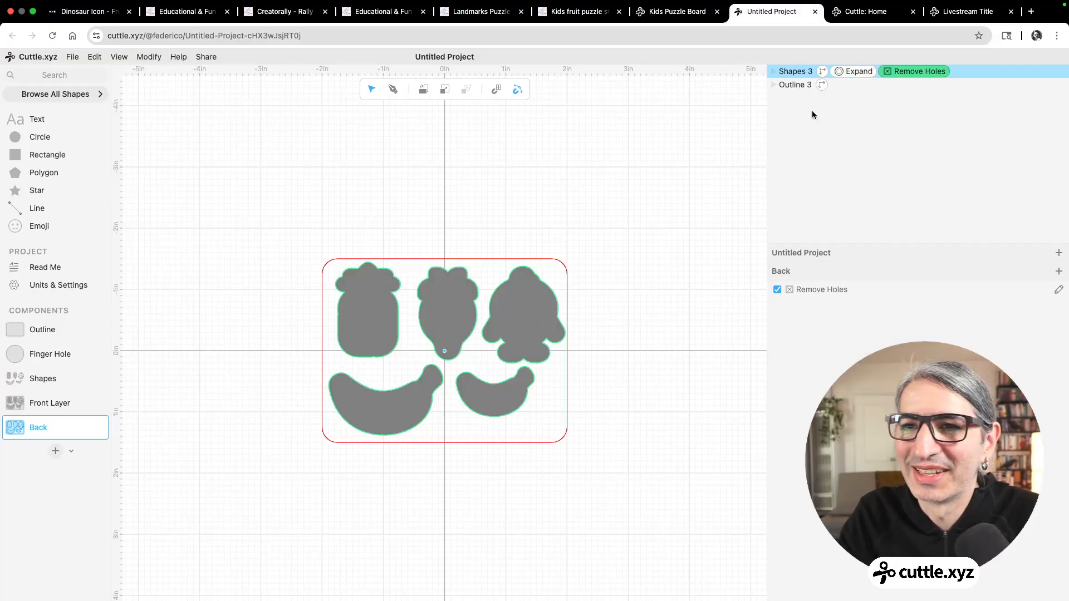
pyautogui.click(1034, 71)
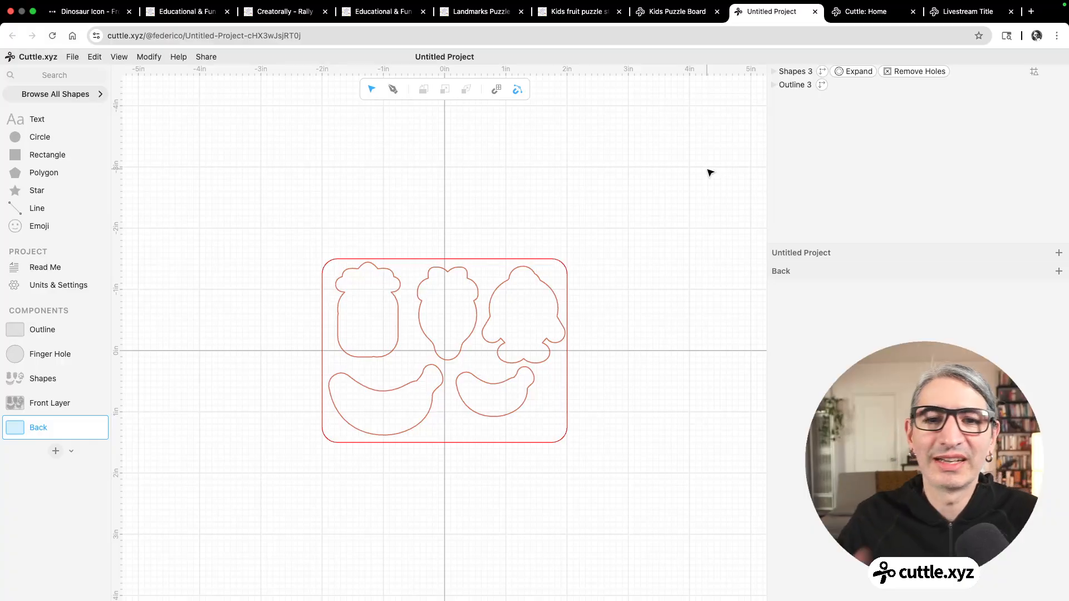
pyautogui.scroll(5, 497, 213)
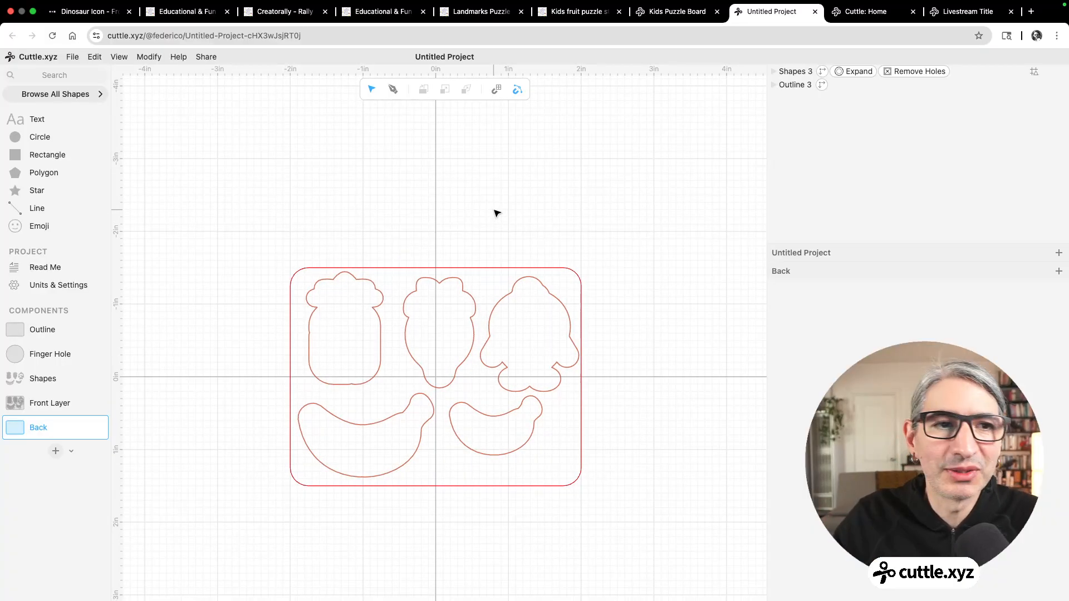
# Step: Add the text "Pineapple" over the pineapple shape in Back and reduce its size to about 0.99 in wide
pyautogui.moveTo(37, 119); pyautogui.dragTo(352, 328)
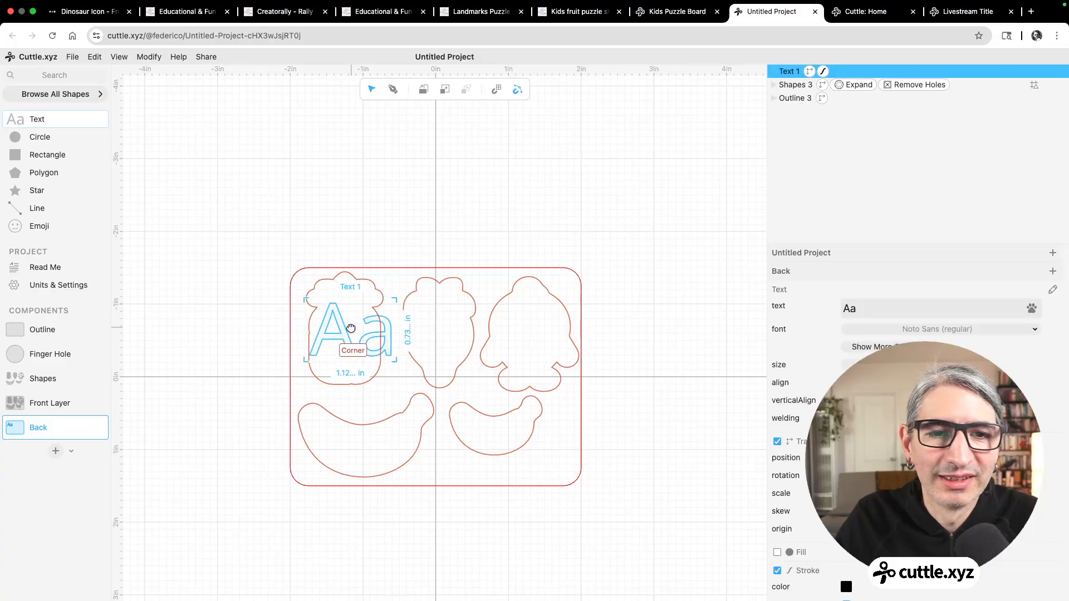
pyautogui.click(867, 310)
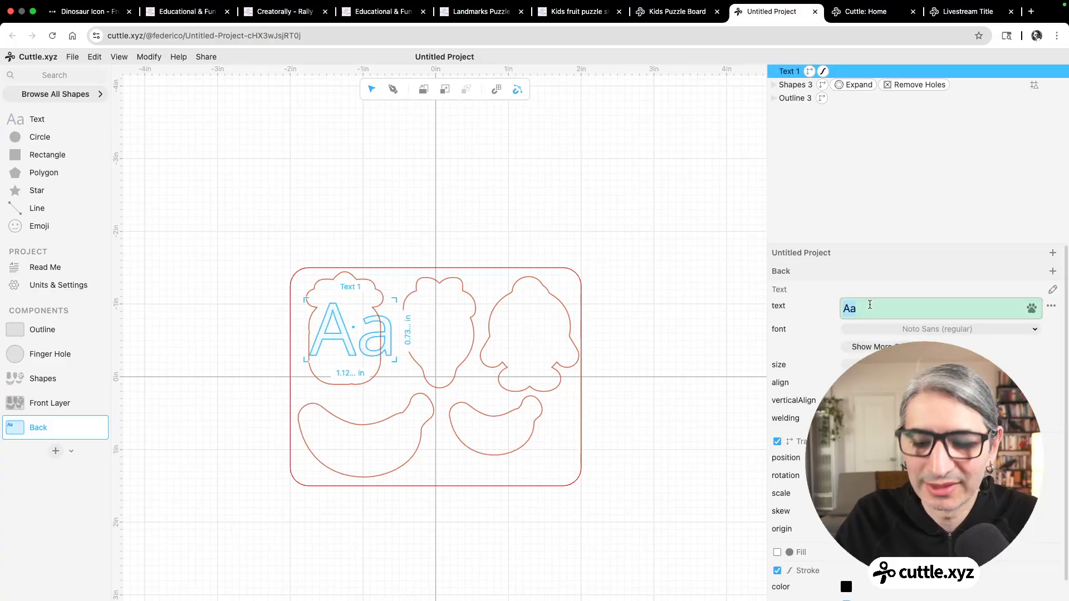
pyautogui.write('Pineapple')
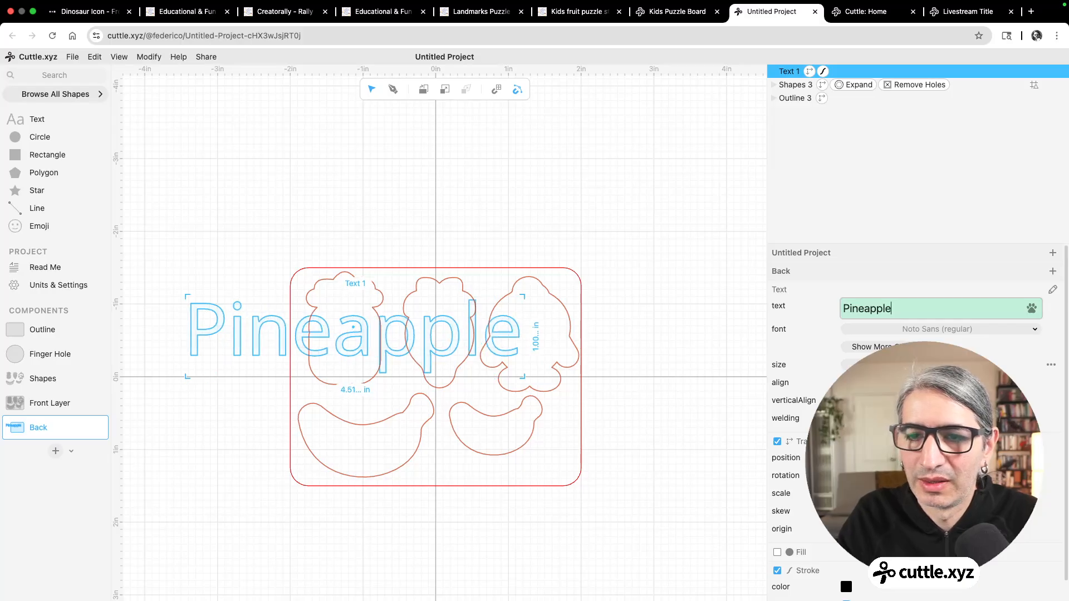
pyautogui.moveTo(869, 364); pyautogui.dragTo(723, 386)
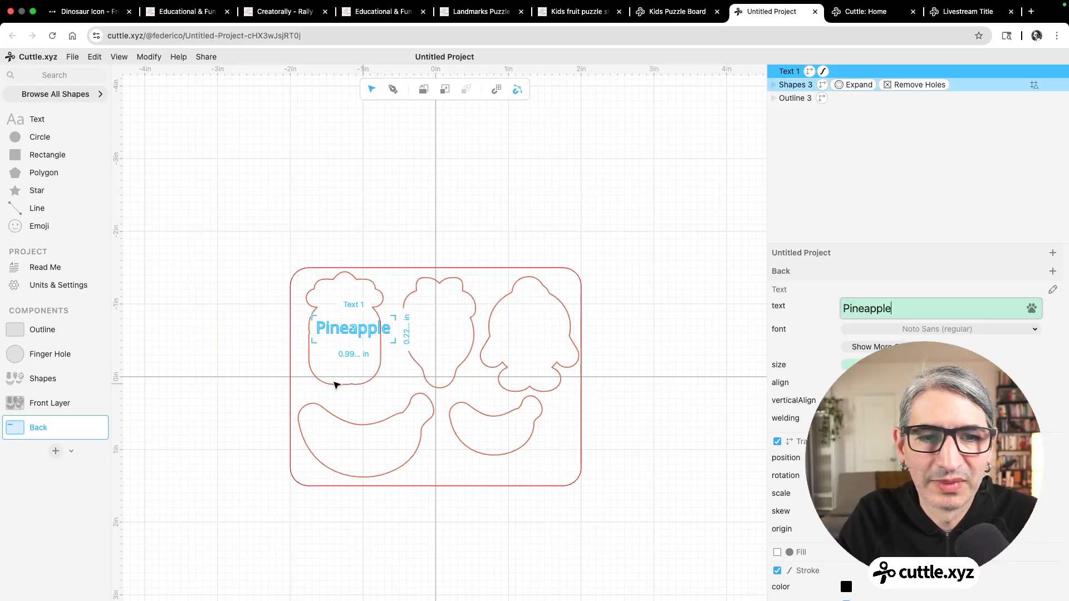
# Step: Rotate the Pineapple text to read vertically upward and center it inside the pineapple outline
pyautogui.moveTo(394, 314); pyautogui.dragTo(357, 291)
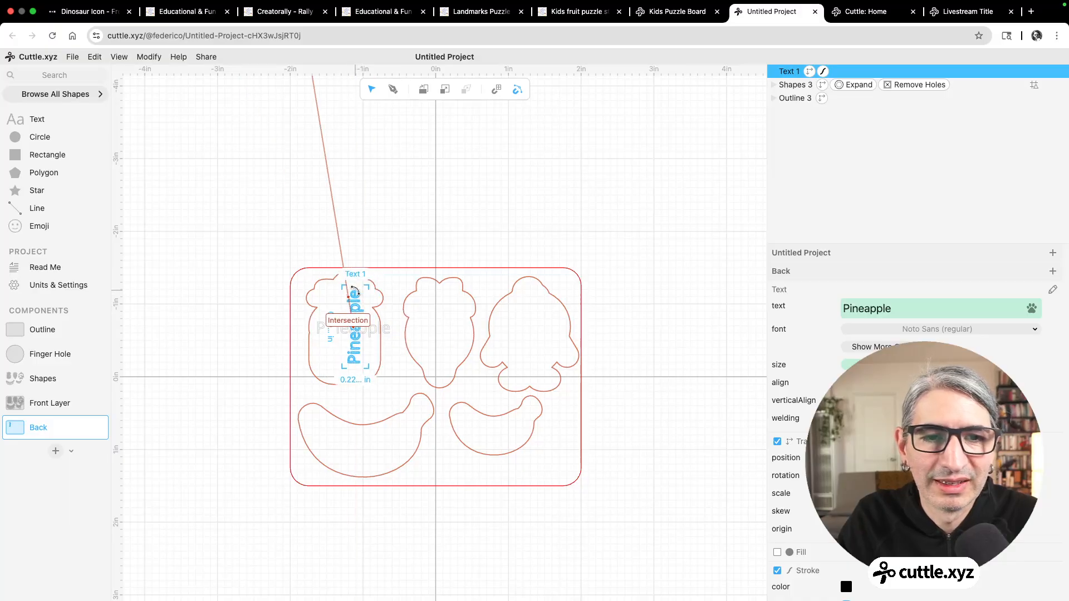
pyautogui.click(389, 221)
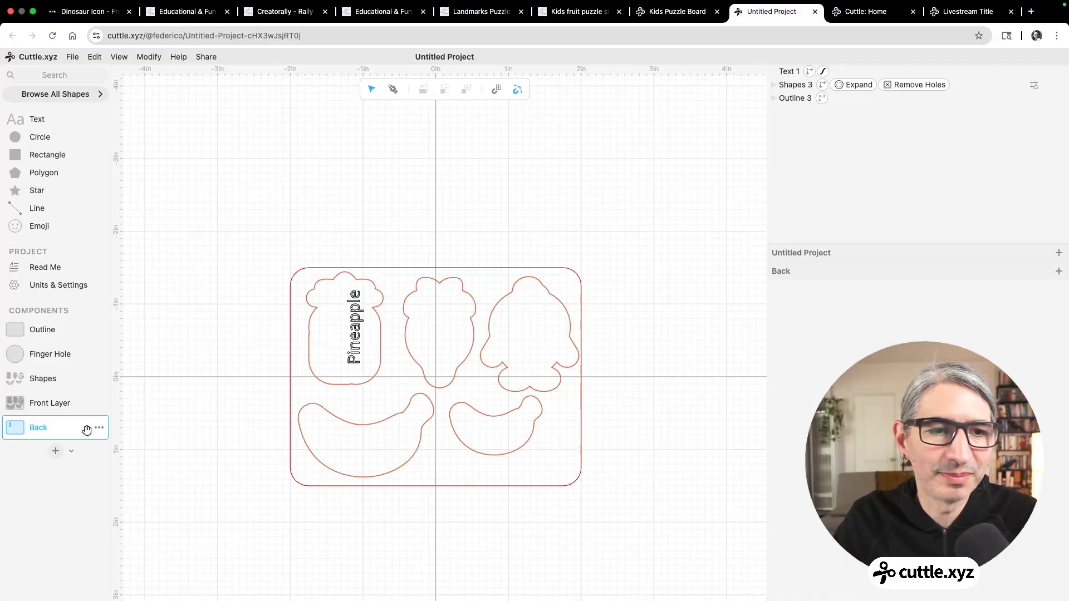
pyautogui.click(355, 332)
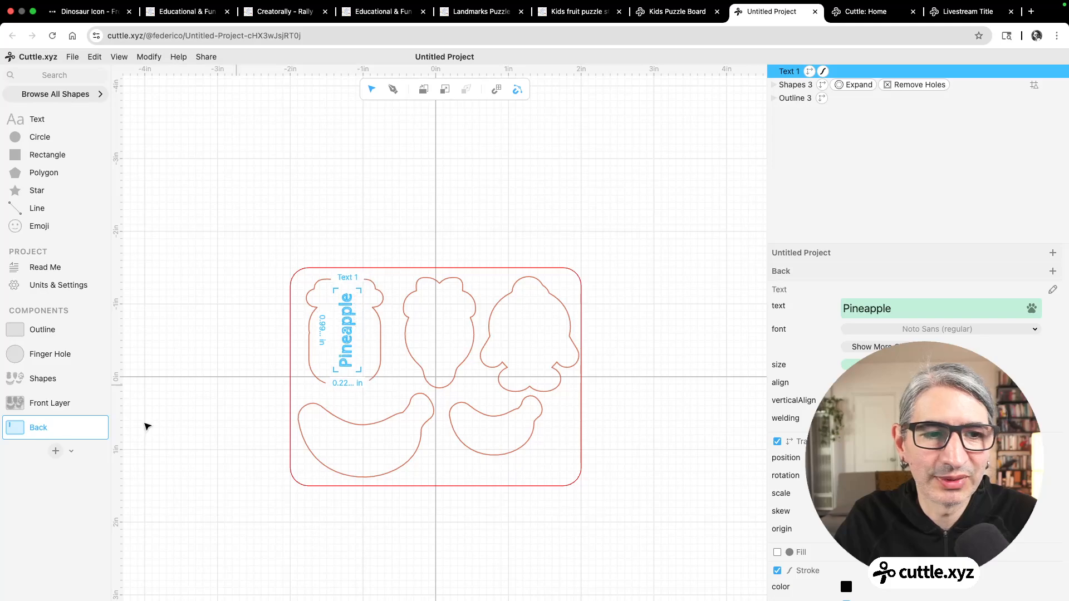
# Step: Create a new component with Front Layer at the origin and Back placed directly below it, and reopen the Back component
pyautogui.click(55, 451)
pyautogui.moveTo(23, 404); pyautogui.dragTo(441, 367)
pyautogui.moveTo(10, 427); pyautogui.dragTo(442, 555)
pyautogui.click(604, 469)
pyautogui.scroll(-2, 637, 279)
pyautogui.moveTo(604, 469); pyautogui.dragTo(597, 323)
pyautogui.scroll(1, 636, 291)
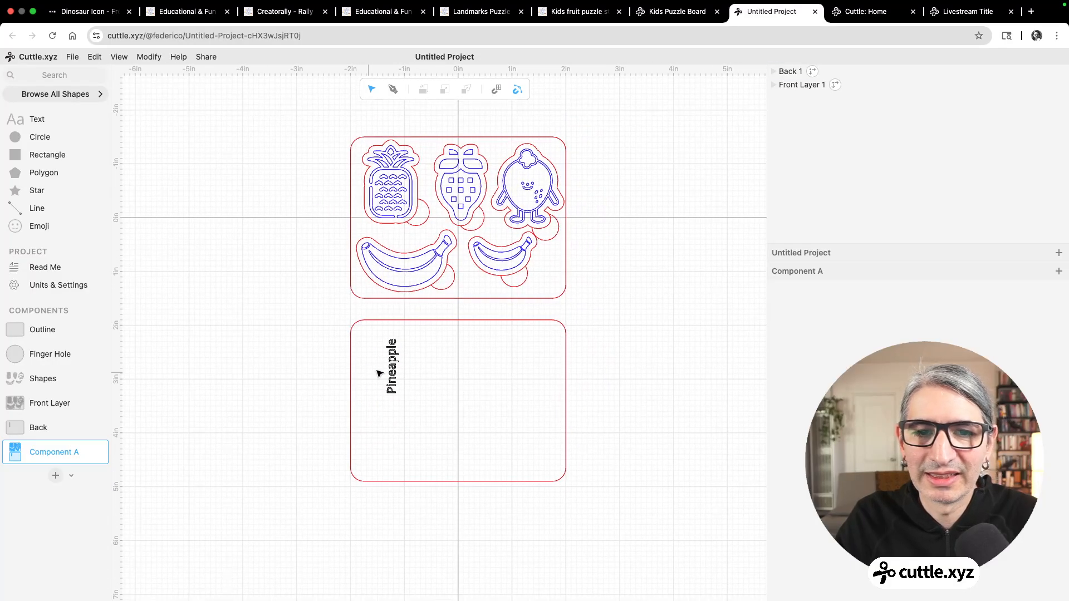
pyautogui.click(395, 363)
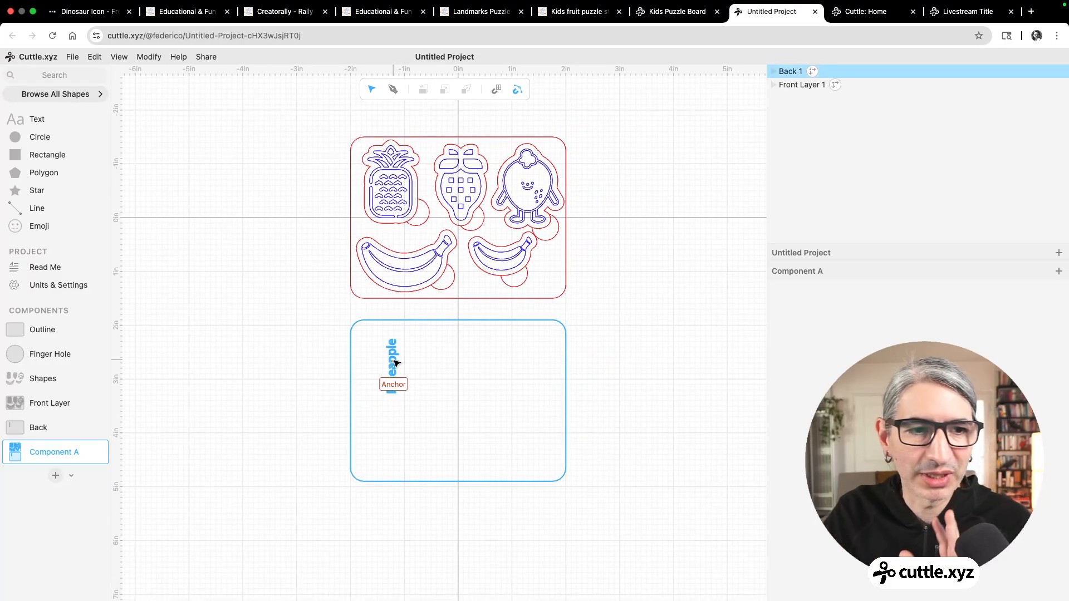
pyautogui.click(148, 410)
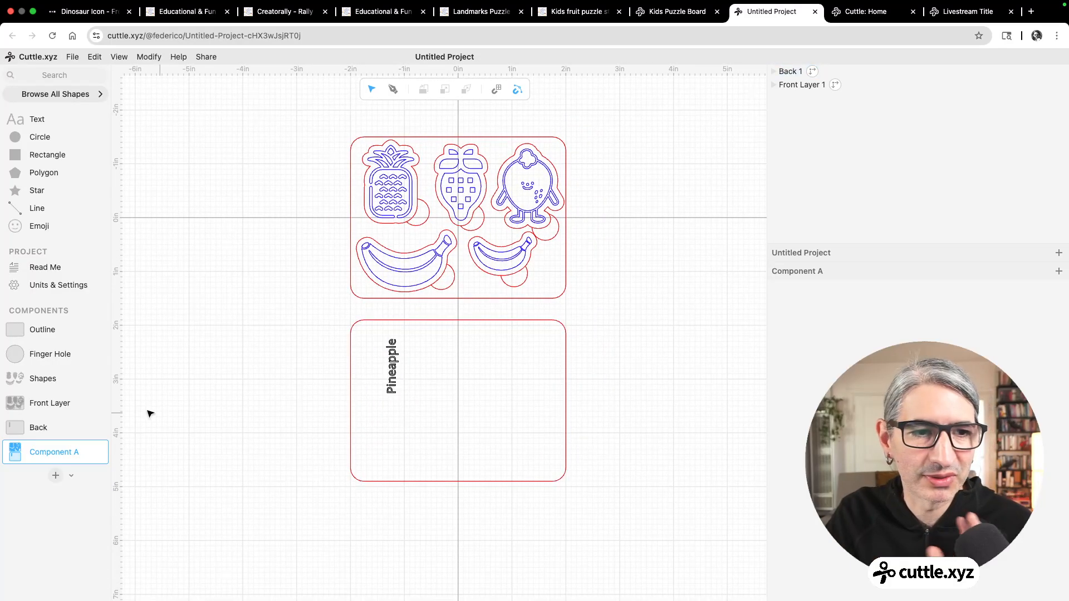
pyautogui.click(38, 431)
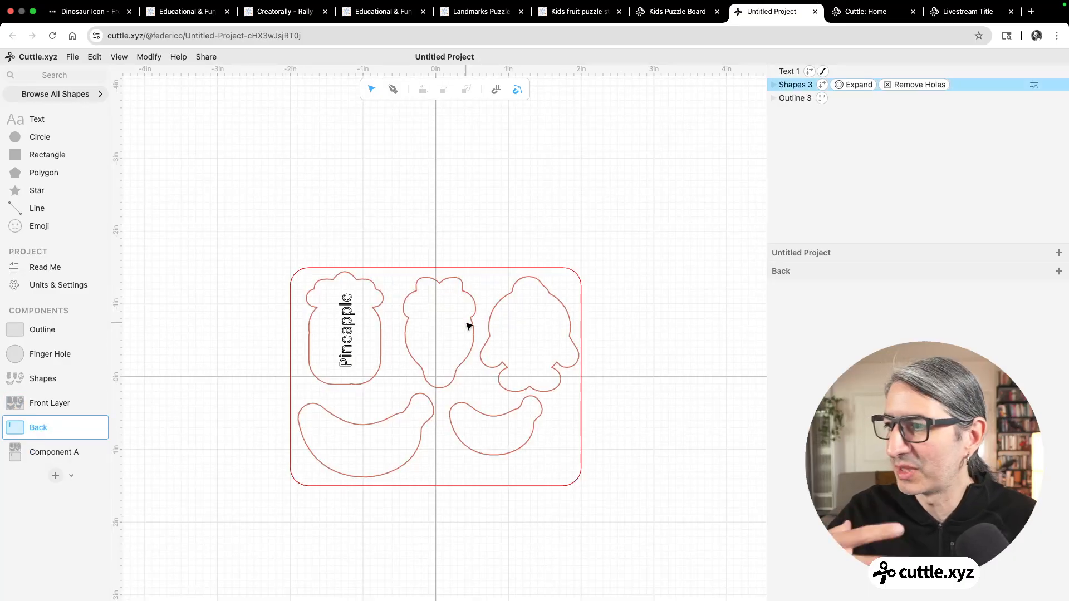